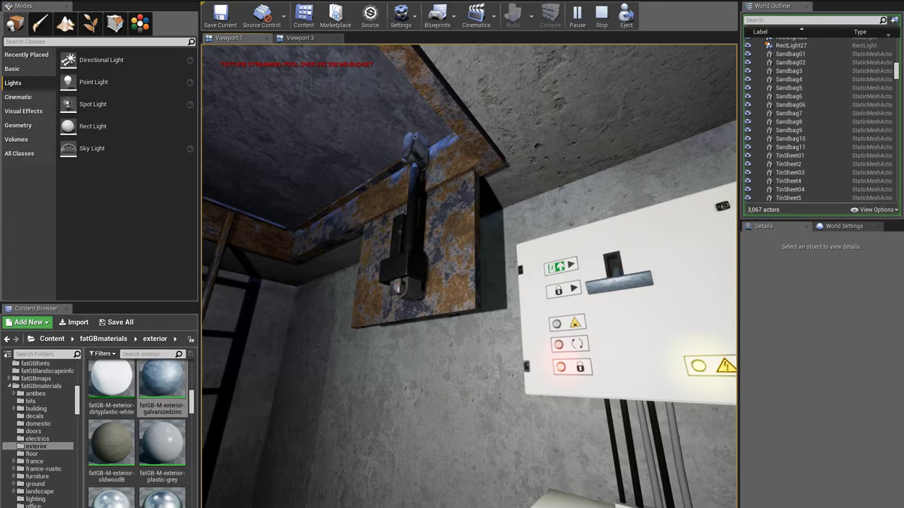
Operate the control box lever in the running level and examine how the trapdoor, actuator and indicator lights respond.
key(e)
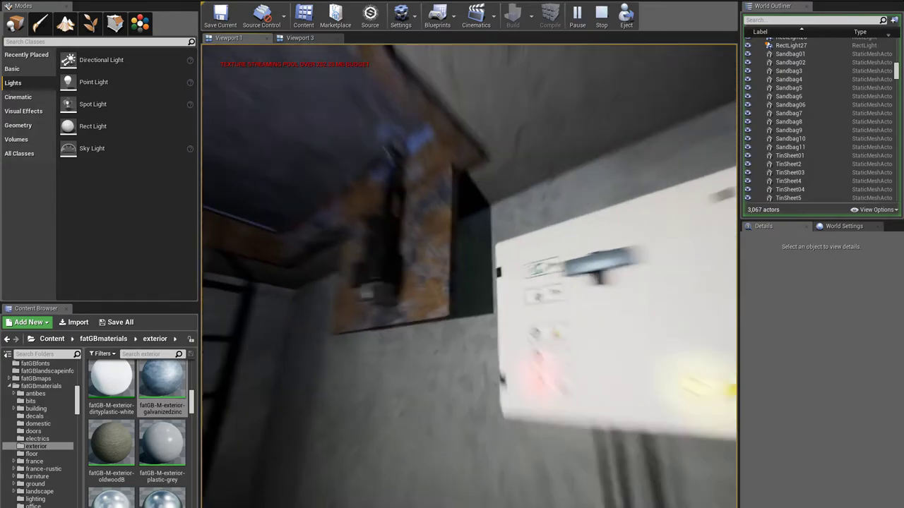
key(s)
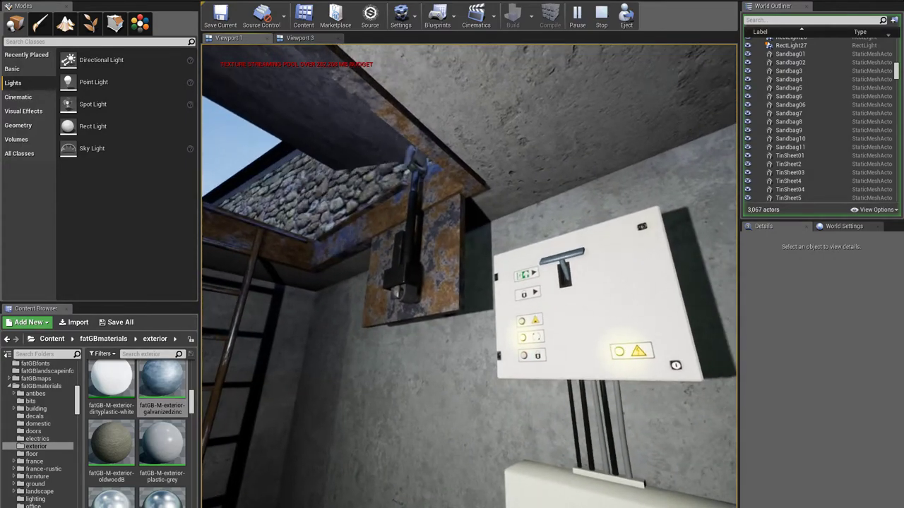
key(a)
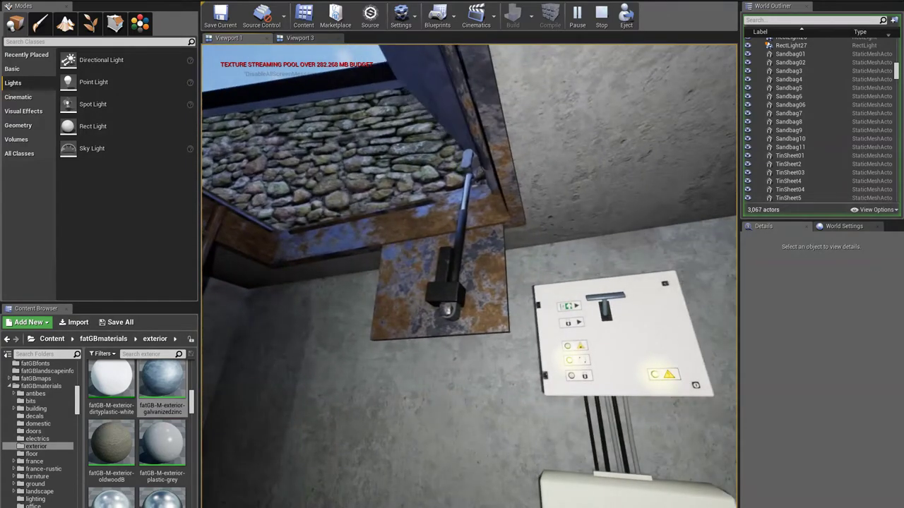
key(a)
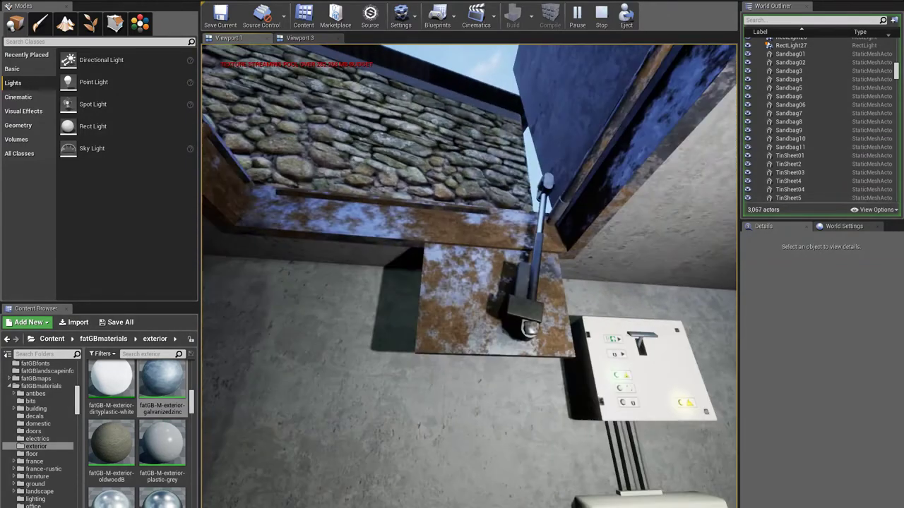
key(d)
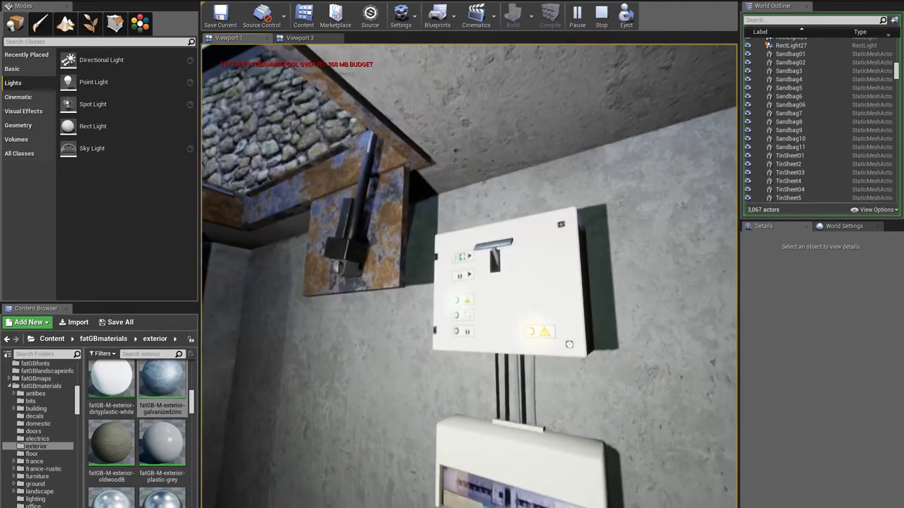
key(w)
key(e)
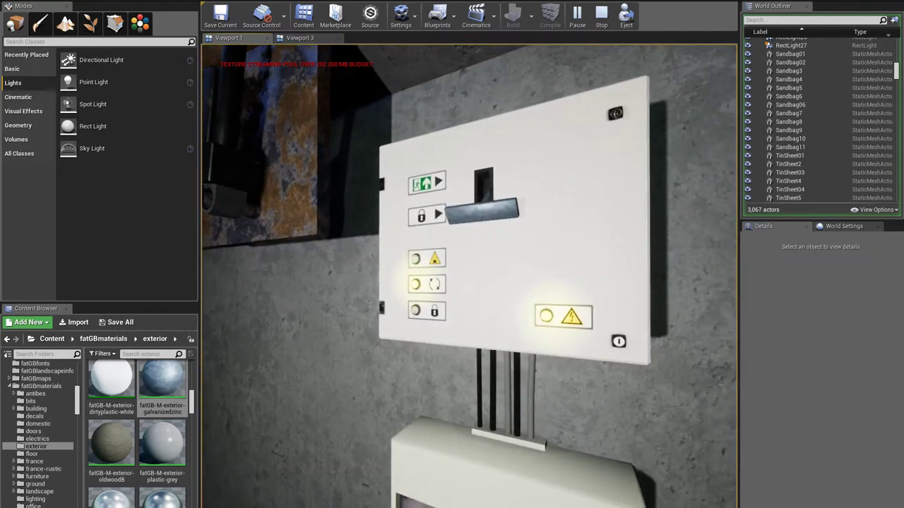
key(w)
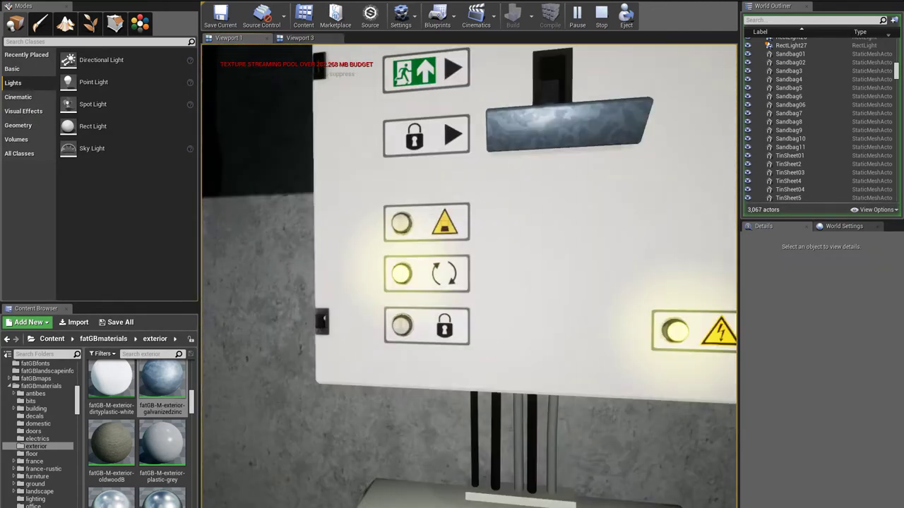
key(s)
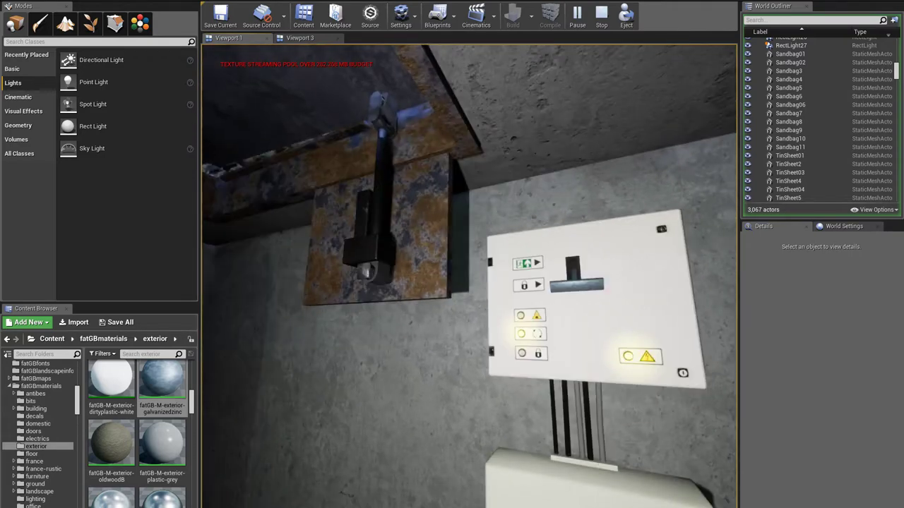
key(w)
key(e)
key(s)
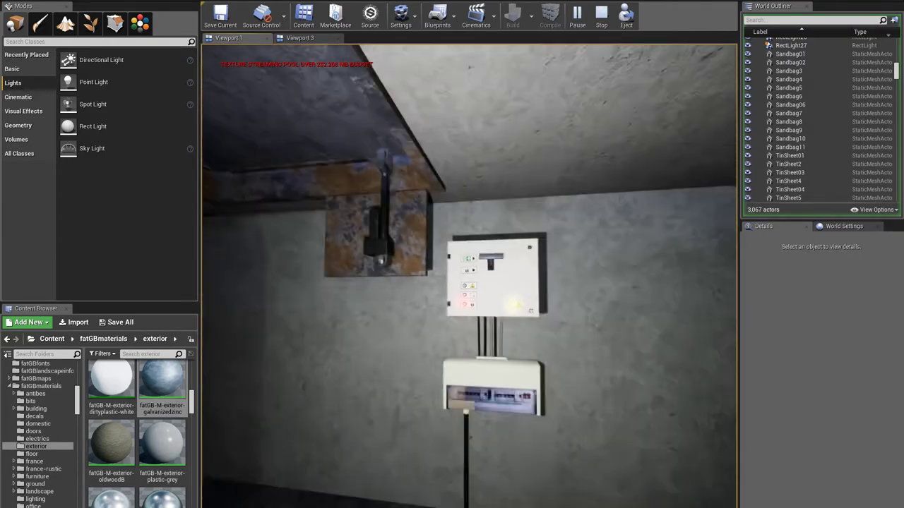
key(w)
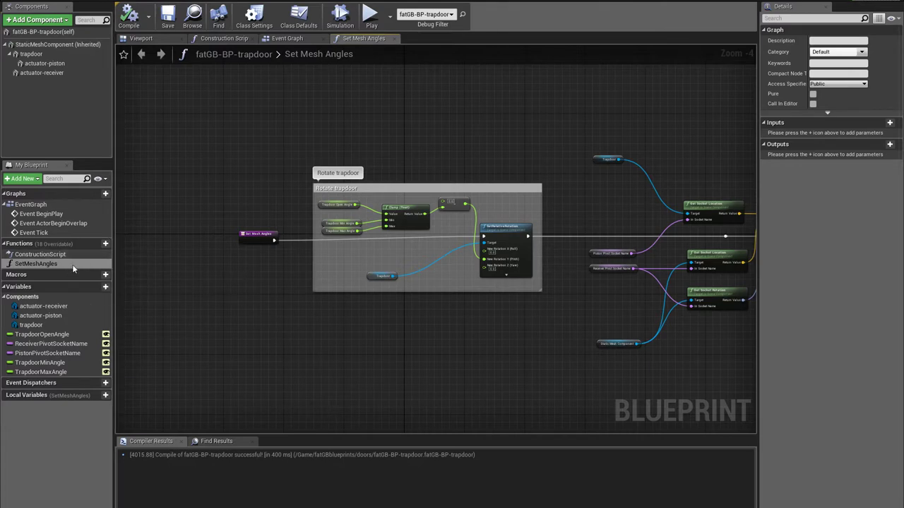
Create a function named SetTrapdoorAngle in the fatGB-BP-trapdoor blueprint and shift its entry node to make room in the graph.
click(102, 245)
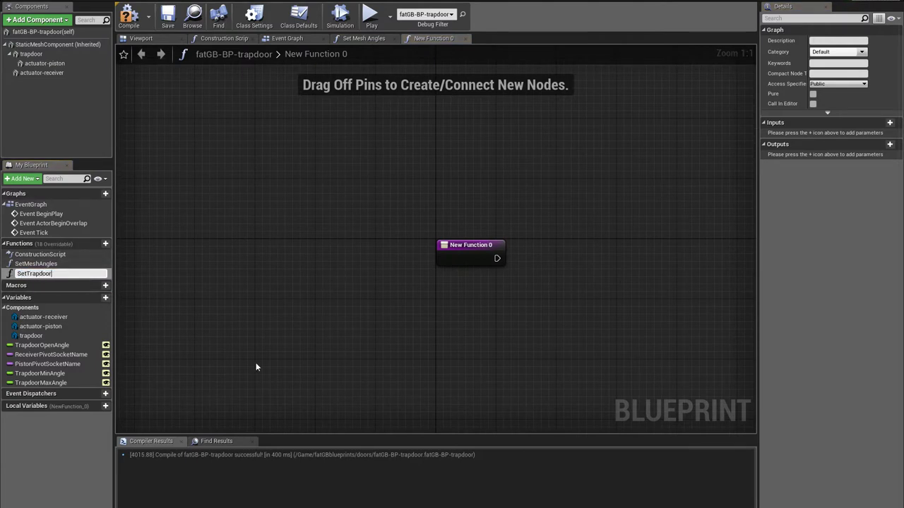
text(SetTrapdoorAngle)
key(Return)
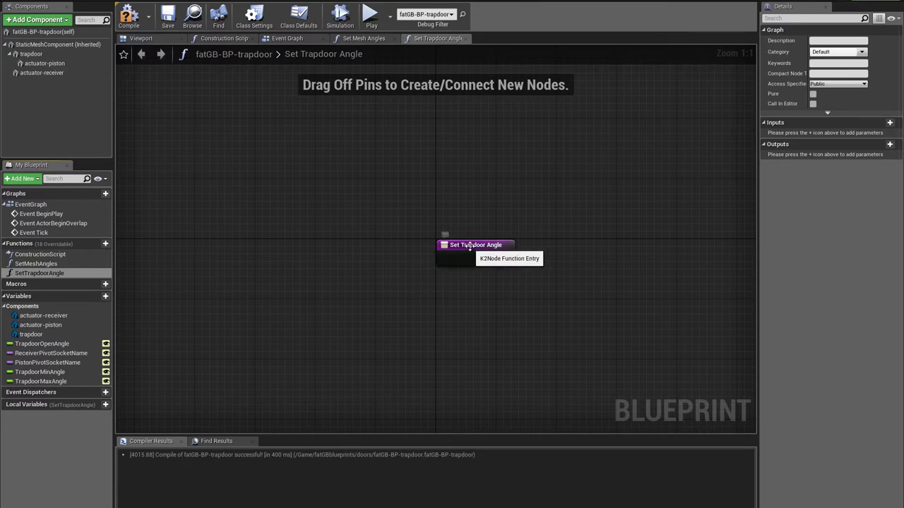
drag(467, 247, 361, 247)
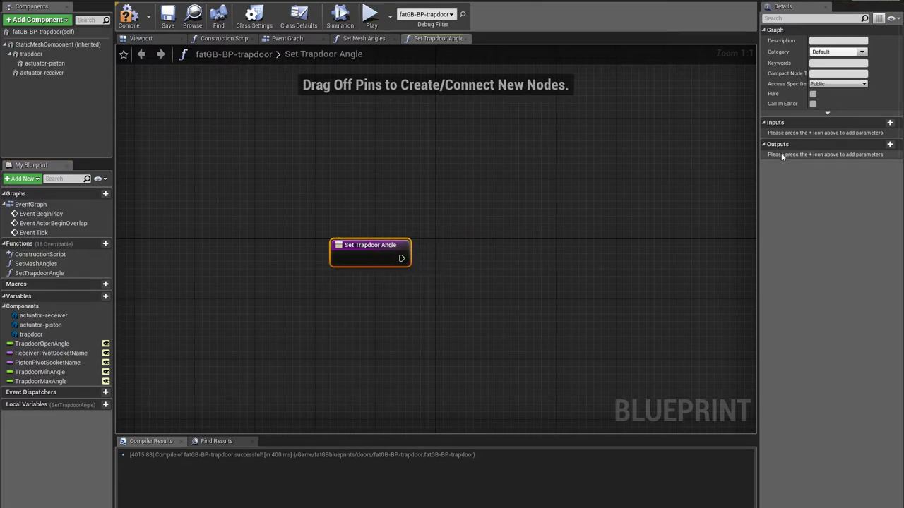
Add a Float input named NewTrapdoorAngle to the SetTrapdoorAngle function.
click(890, 122)
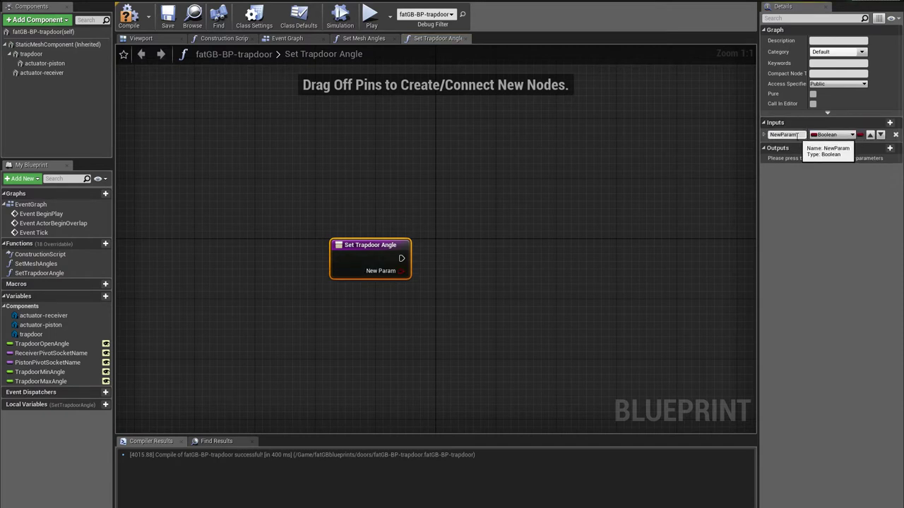
click(797, 134)
text(NewT)
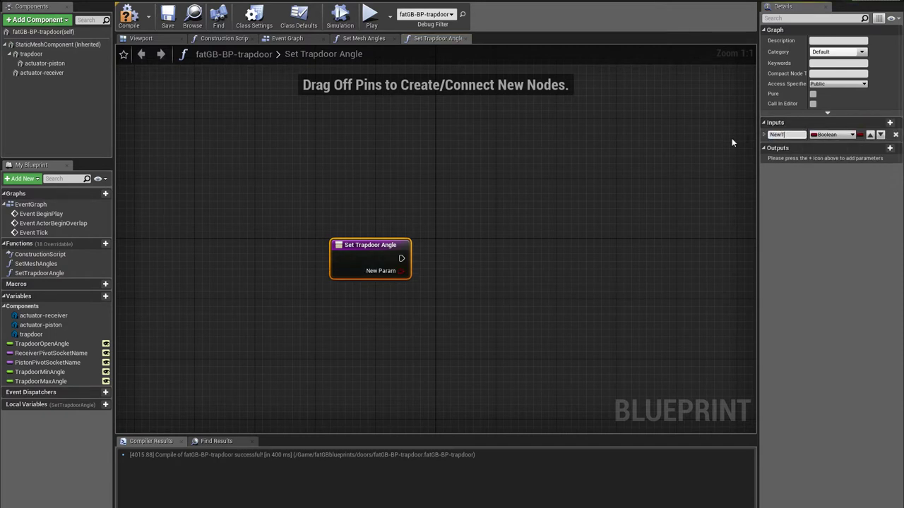
text(rapdoorAngle)
key(Return)
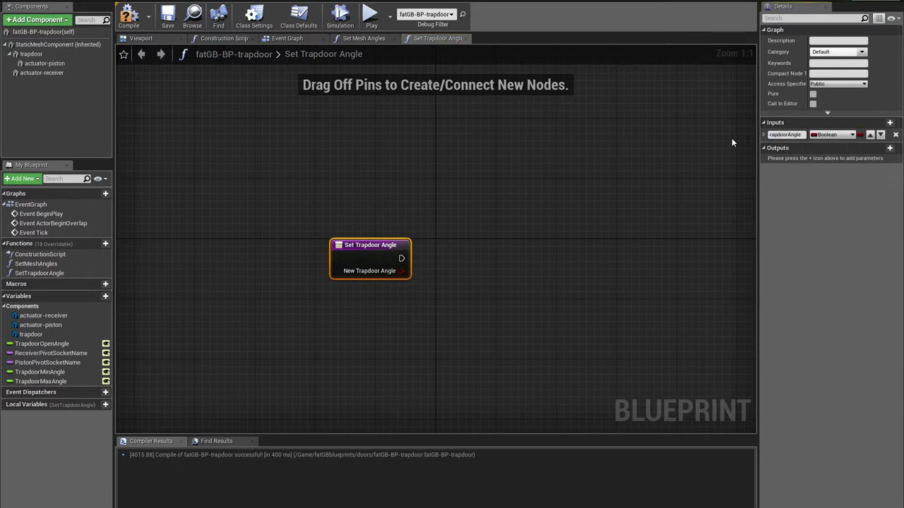
click(823, 134)
click(735, 186)
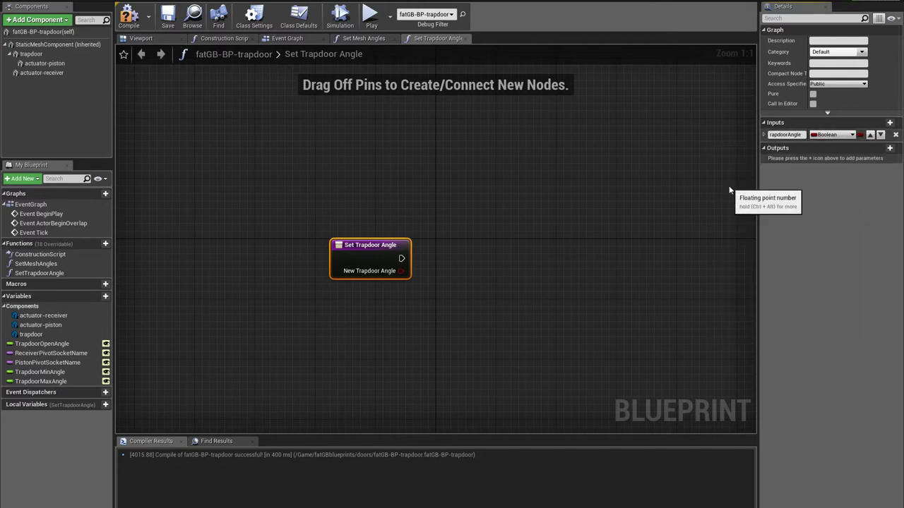
Reposition the function's entry node and place a call to SetMeshAngles well after it in the graph.
drag(378, 245, 362, 230)
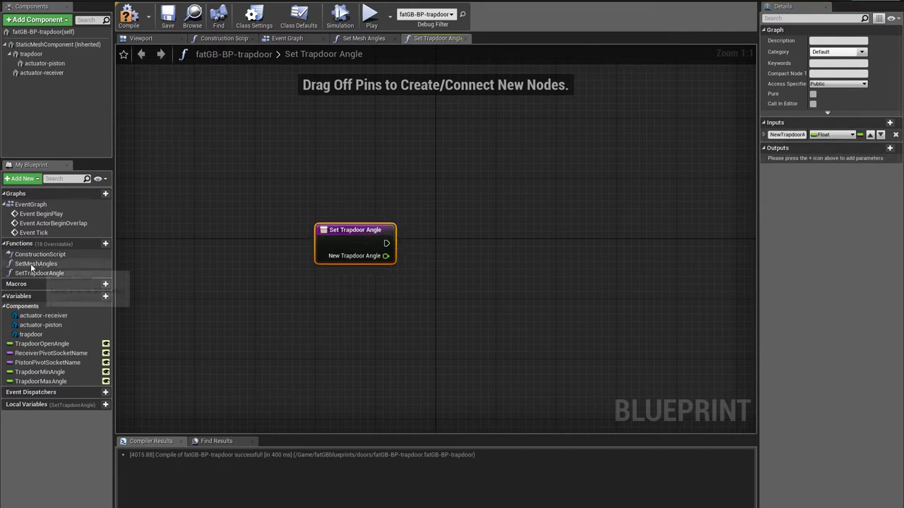
drag(36, 263, 593, 232)
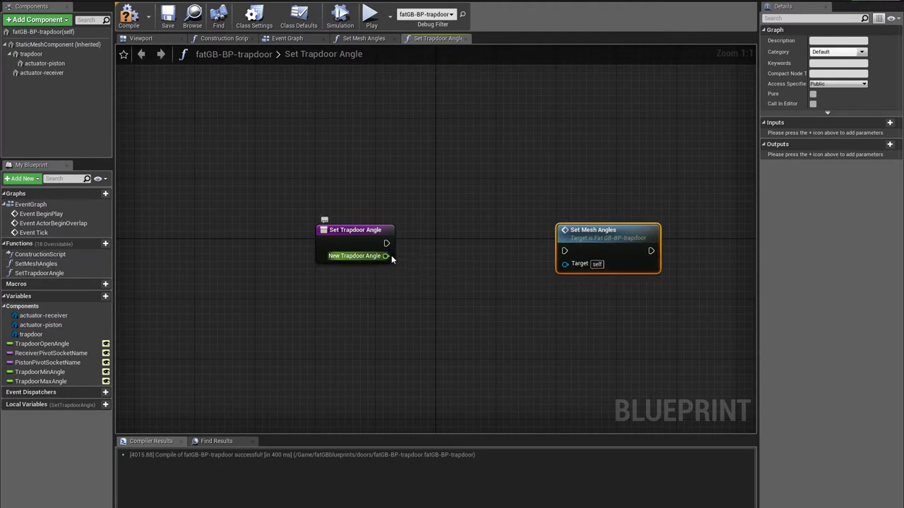
drag(385, 256, 460, 254)
text(set trap)
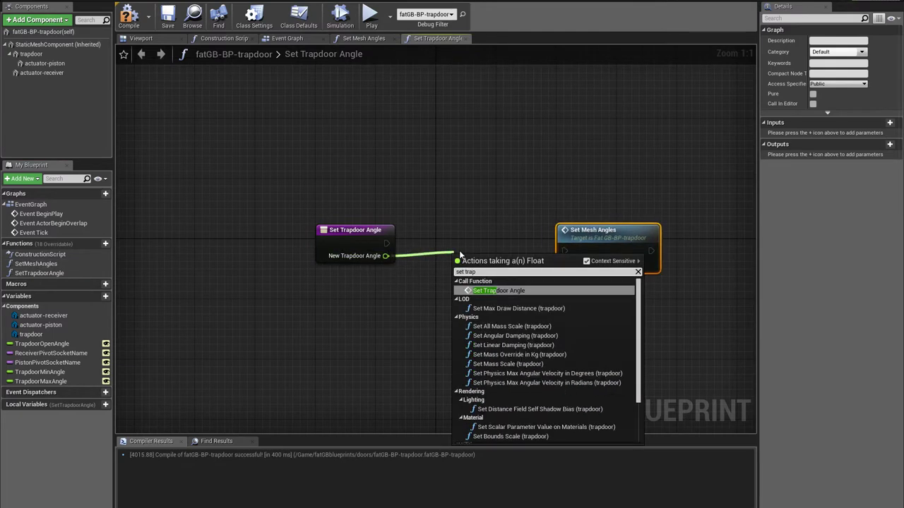
click(507, 291)
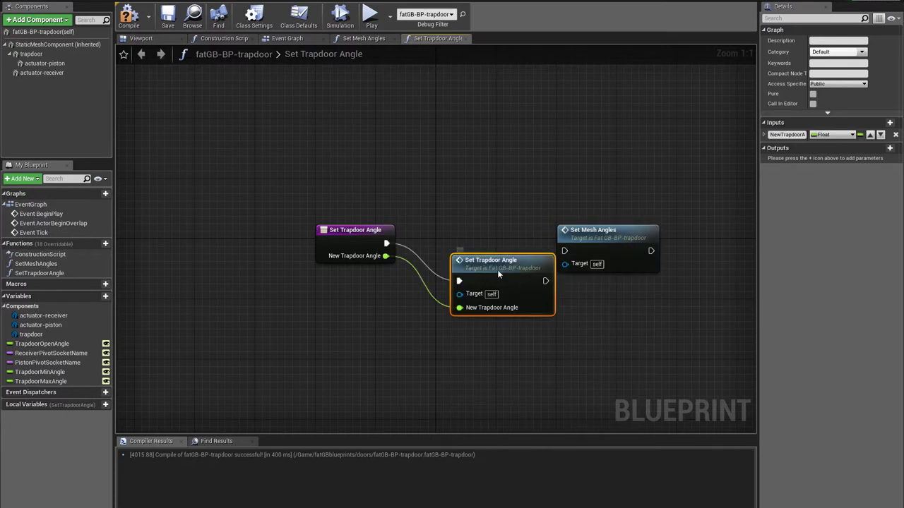
key(Delete)
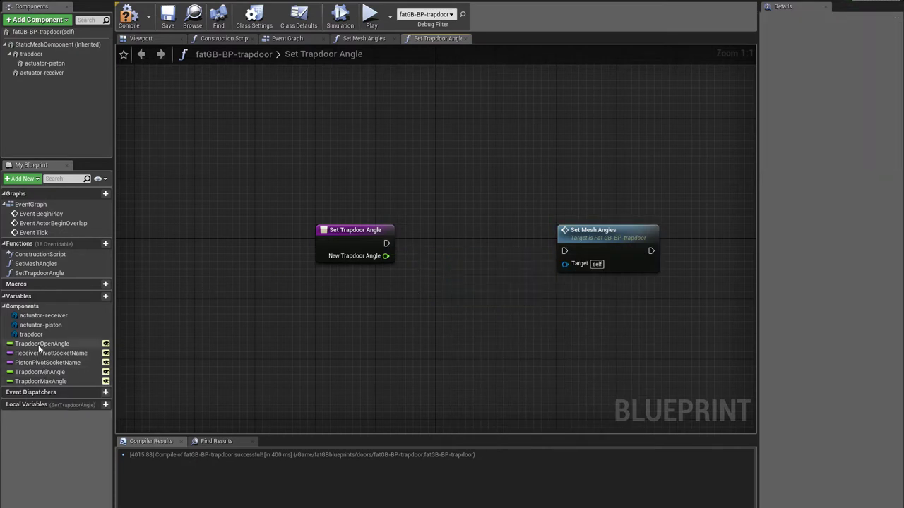
Set TrapdoorOpenAngle from the New Trapdoor Angle input, run Set Mesh Angles after it, and compile the blueprint.
drag(38, 344, 437, 256)
click(469, 255)
drag(585, 240, 615, 232)
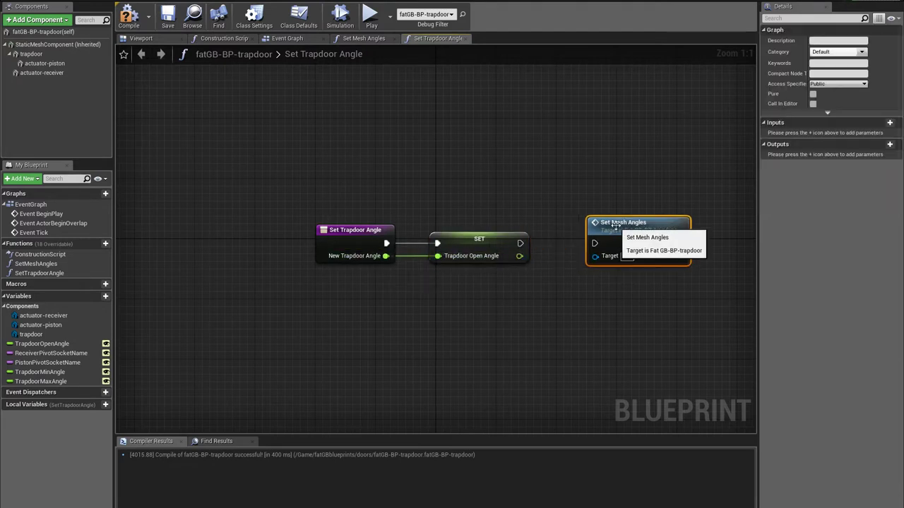
drag(520, 244, 596, 243)
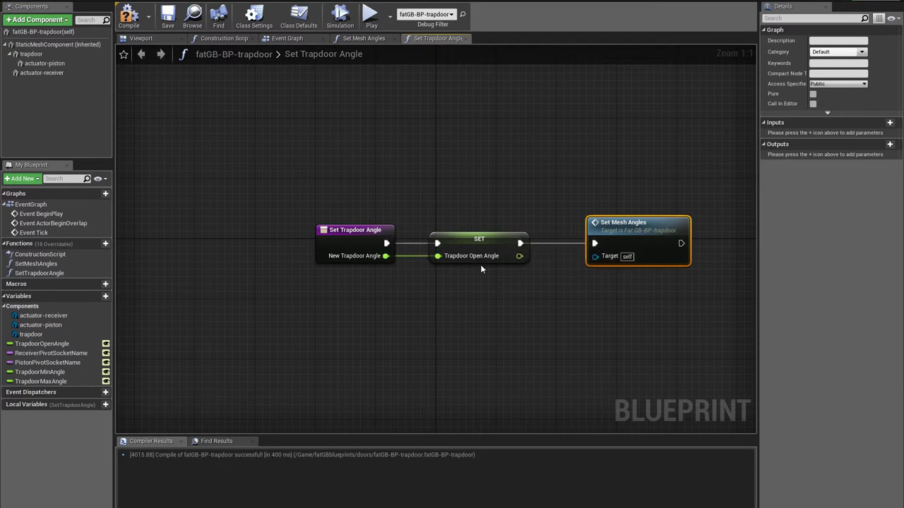
click(129, 17)
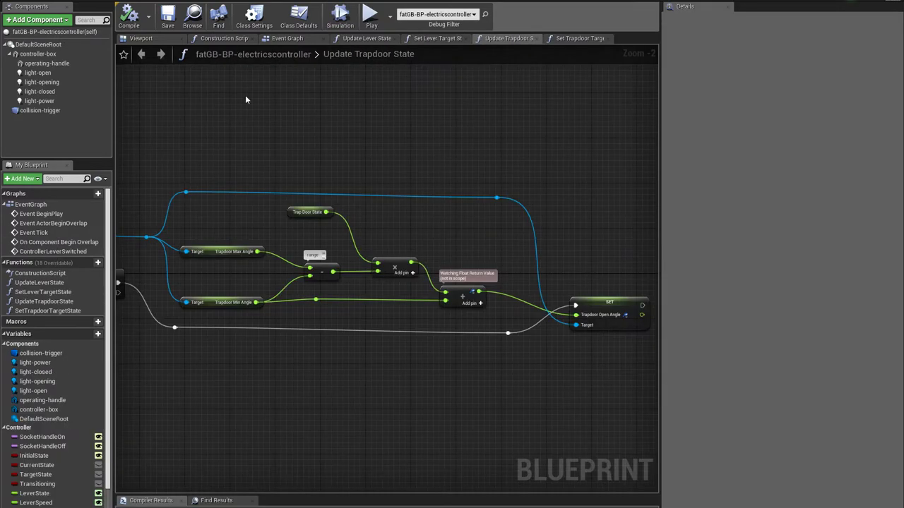
In the electrics controller's Update Trapdoor State function, add a Set Trapdoor Angle call on the trapdoor reference and feed it the calculated angle.
scroll(510, 316, up, 2)
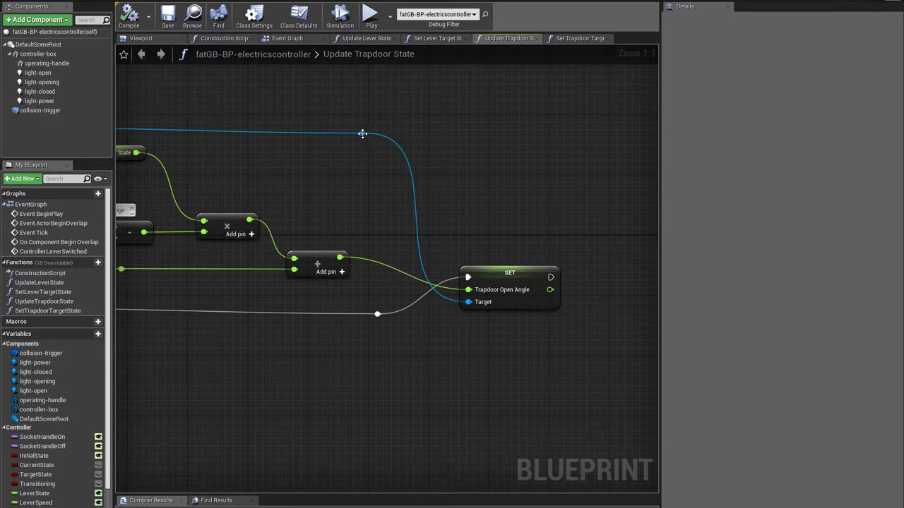
drag(360, 136, 460, 238)
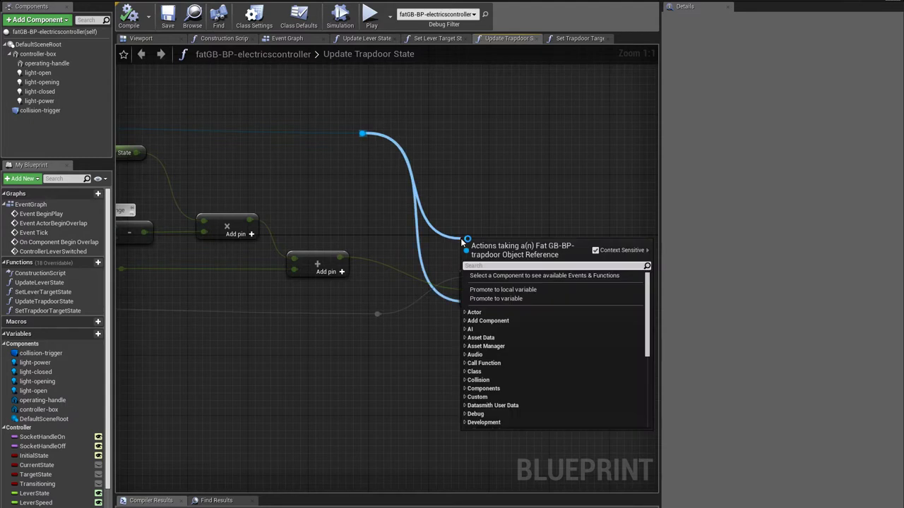
text(set)
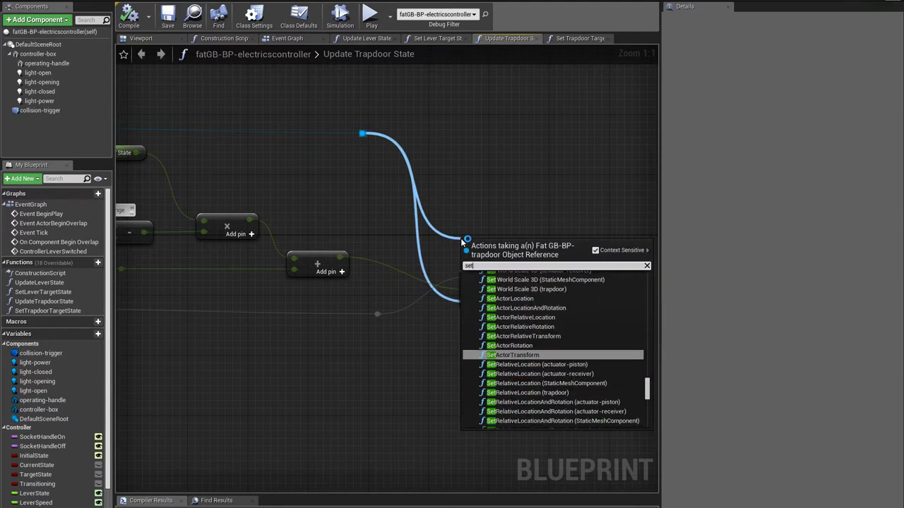
text(trap)
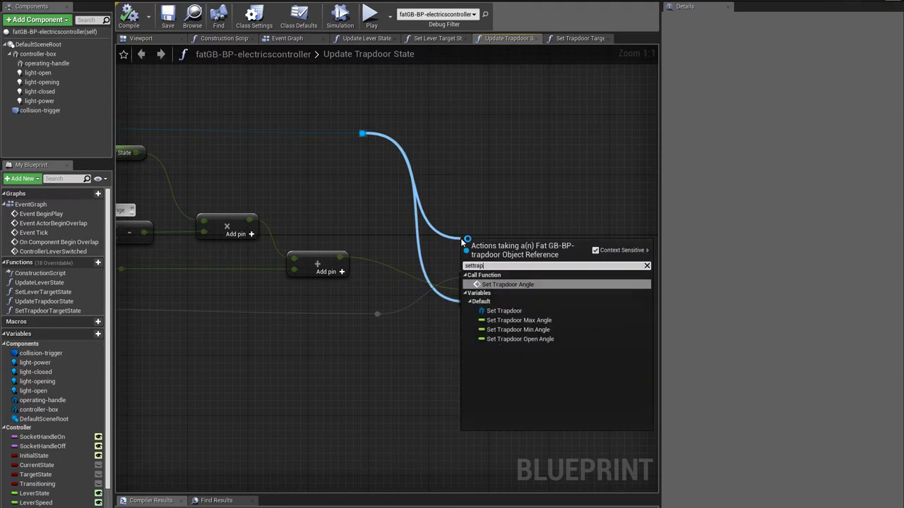
click(510, 285)
drag(516, 243, 516, 172)
drag(340, 257, 479, 226)
Delete the Trapdoor Open Angle setter and put the Set Trapdoor Angle call in its place on the execution line.
click(508, 279)
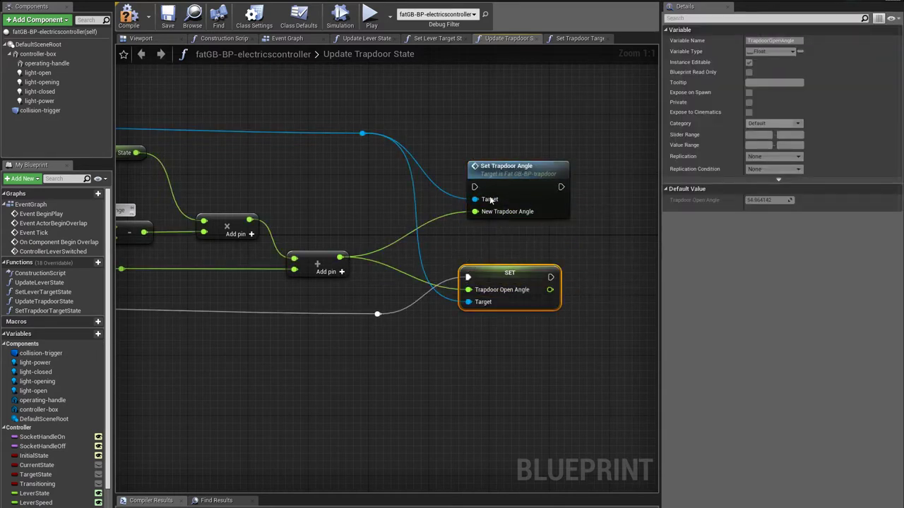
key(Delete)
drag(494, 169, 377, 313)
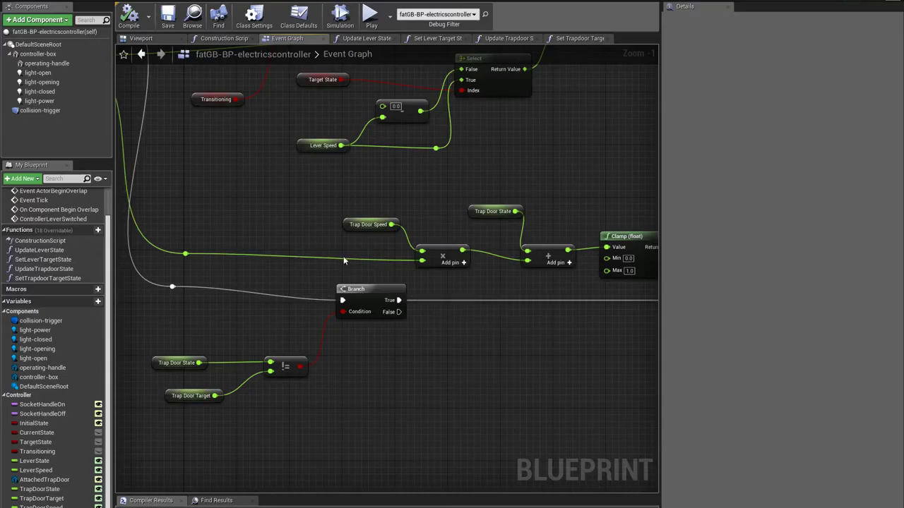
Place a TrapDoorTarget getter in the controller's Event Graph, above the trapdoor Branch node.
right_drag(323, 230, 359, 253)
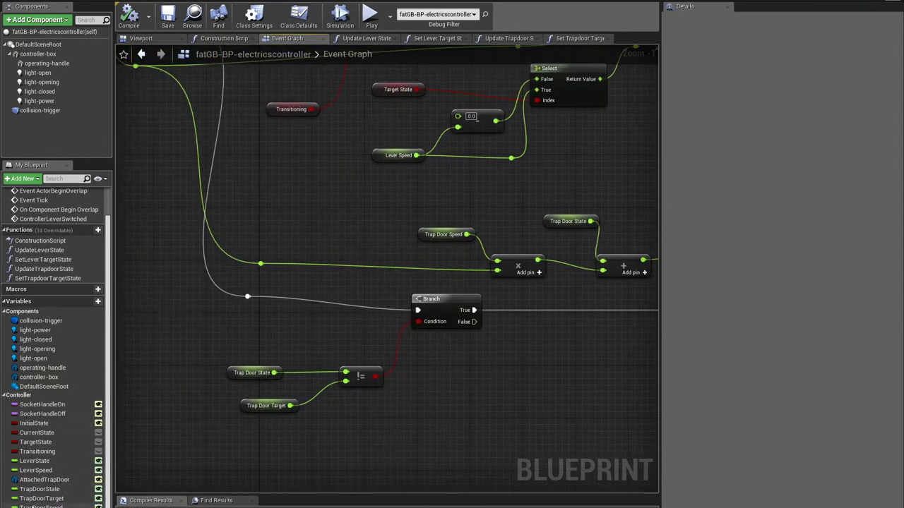
drag(40, 499, 267, 209)
click(290, 221)
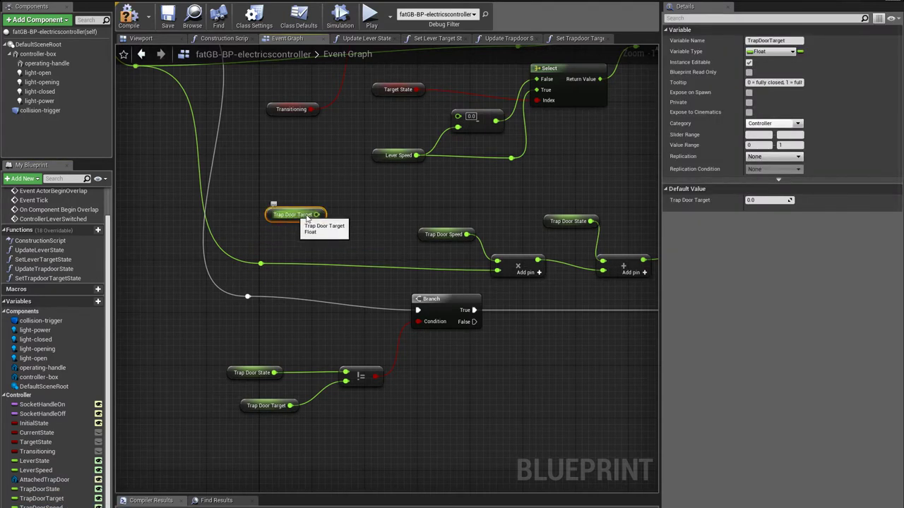
drag(321, 215, 365, 225)
text(>=)
click(389, 284)
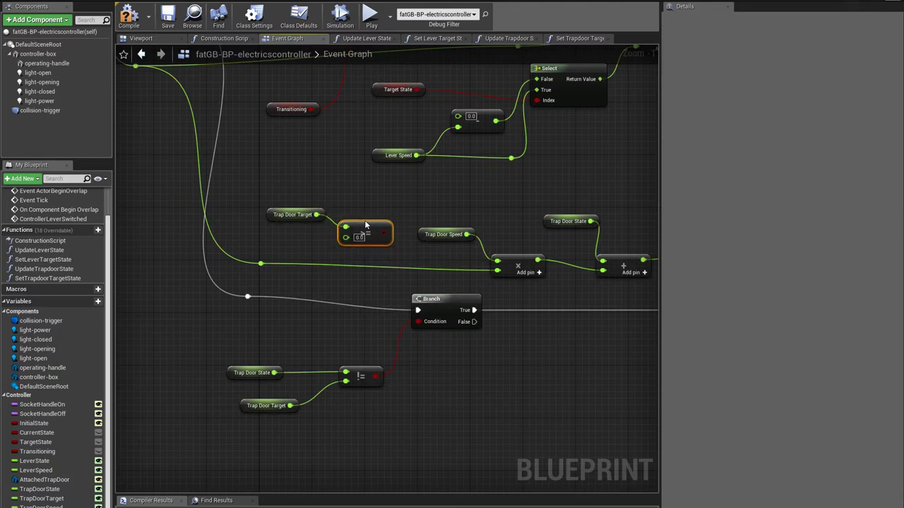
drag(272, 215, 374, 211)
click(371, 238)
key(Delete)
Add a float greater-than (>) comparison with Trap Door Target as its first operand.
text(>)
click(379, 259)
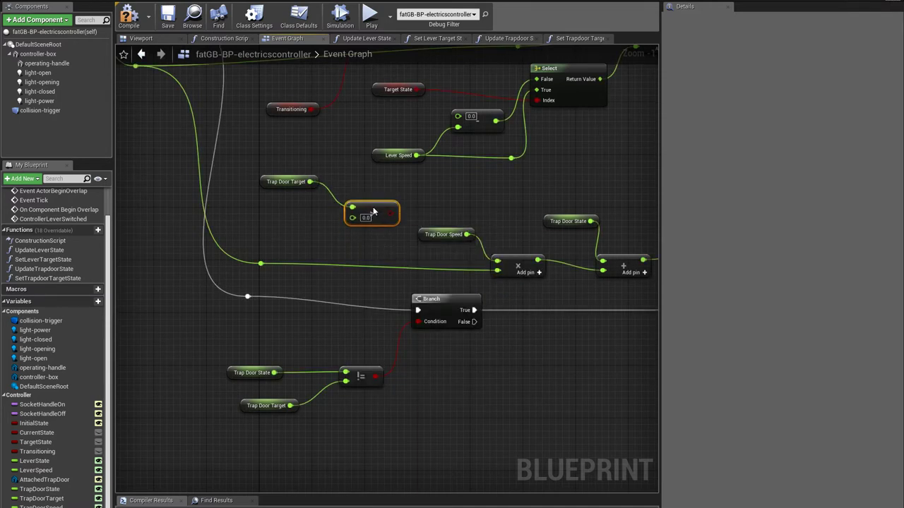
Compare Trap Door Target with Trap Door State, and use a Select indexed by the result to feed Trap Door Speed (True) into the multiplication.
ctrl+drag(39, 489, 436, 205)
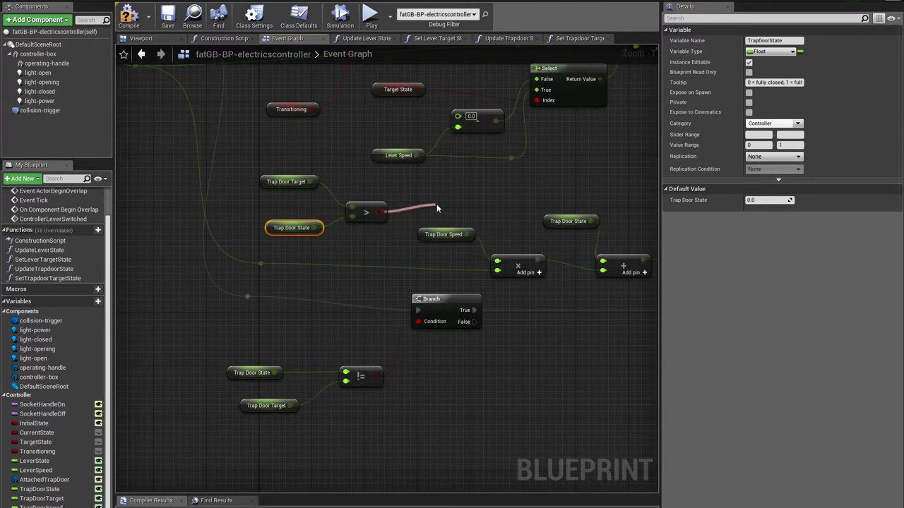
text(select)
key(Return)
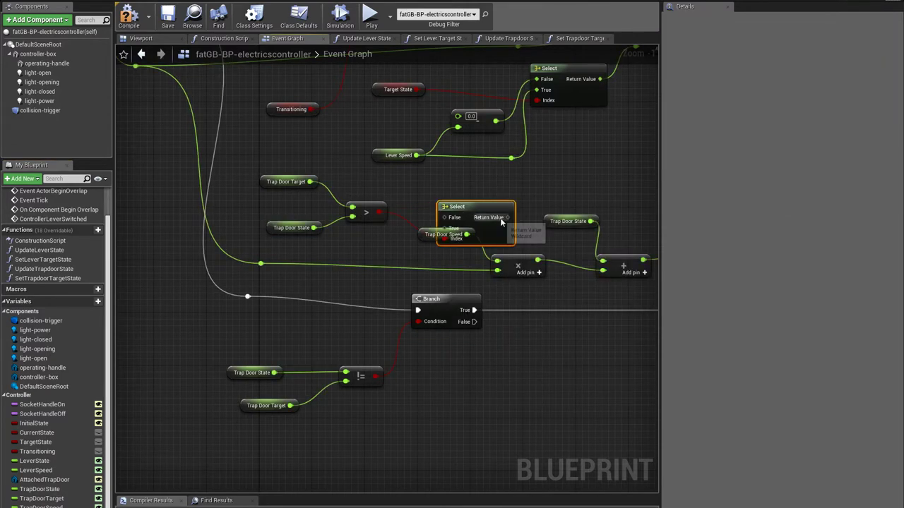
drag(507, 218, 498, 262)
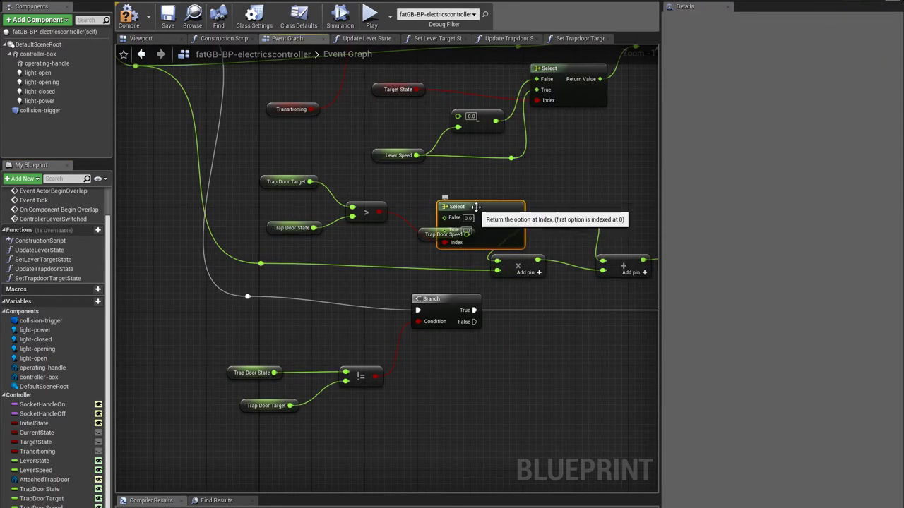
drag(426, 240, 438, 223)
Move the whole group of trapdoor nodes further down, away from the lever nodes.
scroll(400, 267, down, 5)
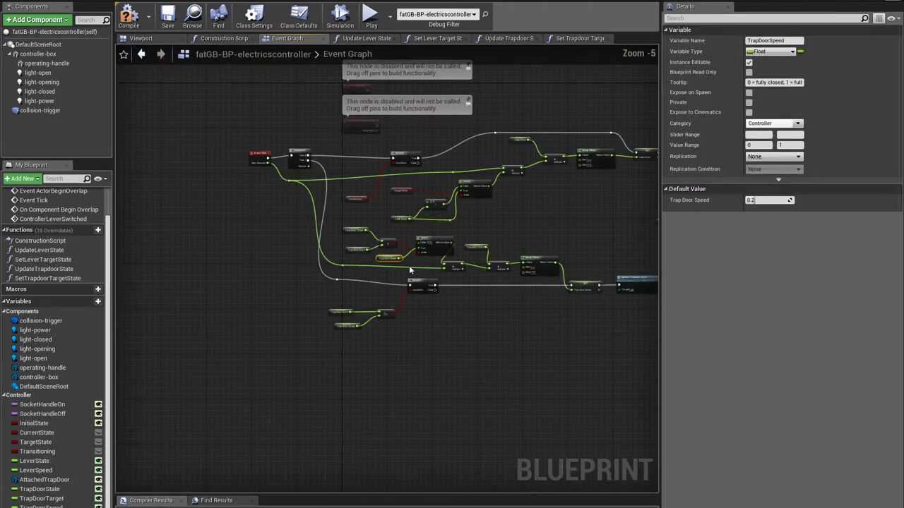
scroll(576, 241, down, 1)
right_drag(579, 238, 538, 246)
drag(543, 246, 329, 321)
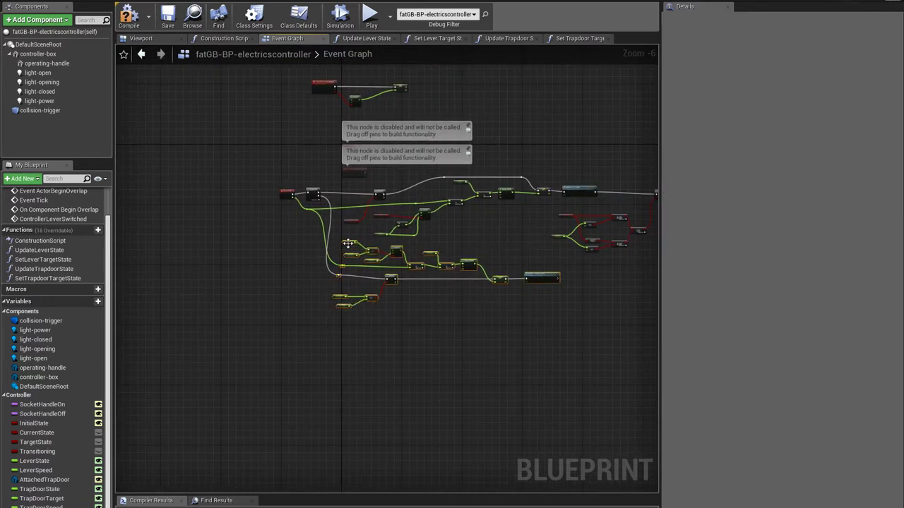
drag(349, 253, 358, 276)
scroll(383, 285, up, 6)
click(414, 232)
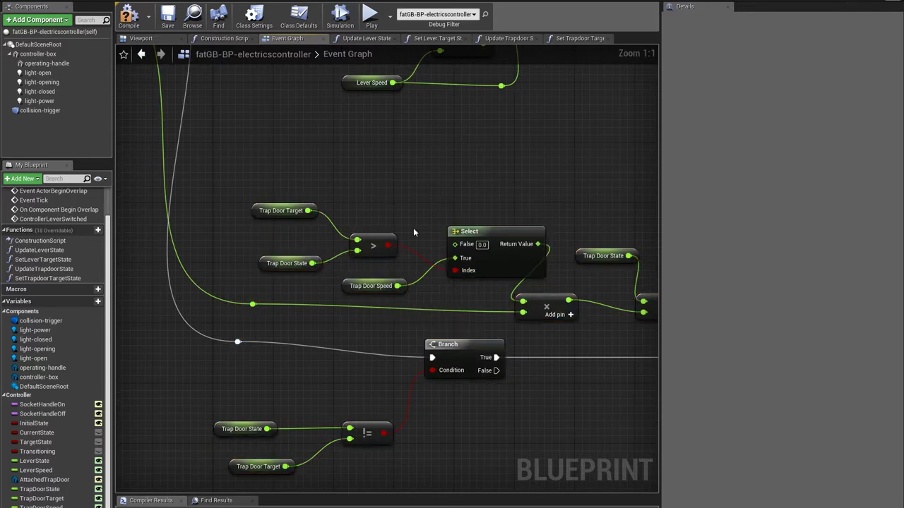
Move the greater-than comparison with its two getters away from the Select node, and raise the Select node above the multiplication.
drag(403, 181, 251, 272)
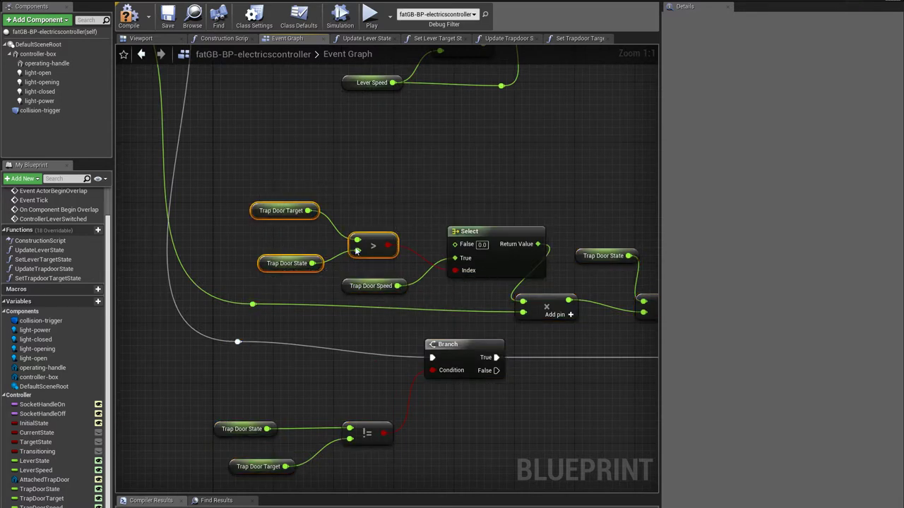
drag(367, 242, 329, 224)
drag(501, 227, 516, 197)
Shift the multiply, add and Clamp nodes and the Trap Door State setter with its update call further along the graph to make room.
scroll(558, 320, down, 2)
right_drag(580, 326, 369, 286)
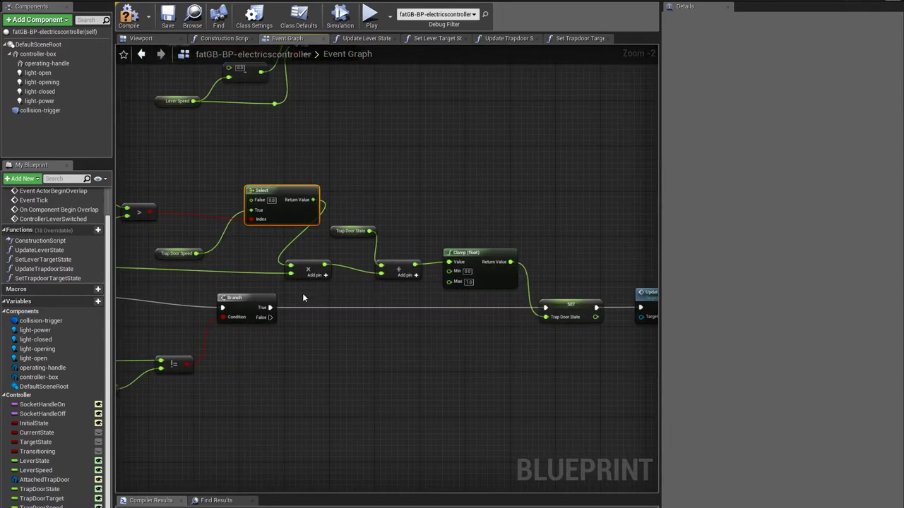
drag(302, 297, 535, 233)
drag(492, 252, 594, 247)
right_drag(593, 357, 343, 351)
drag(290, 352, 522, 296)
right_drag(183, 301, 440, 353)
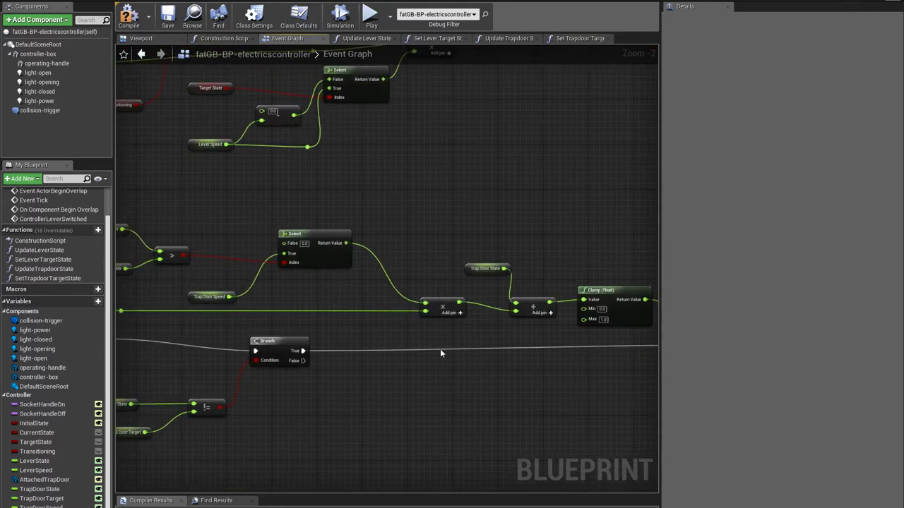
Add a subtraction computing 0.0 minus Trap Door Speed and feed it into the trapdoor Select's False option.
right_drag(264, 283, 409, 291)
drag(374, 305, 376, 213)
click(431, 345)
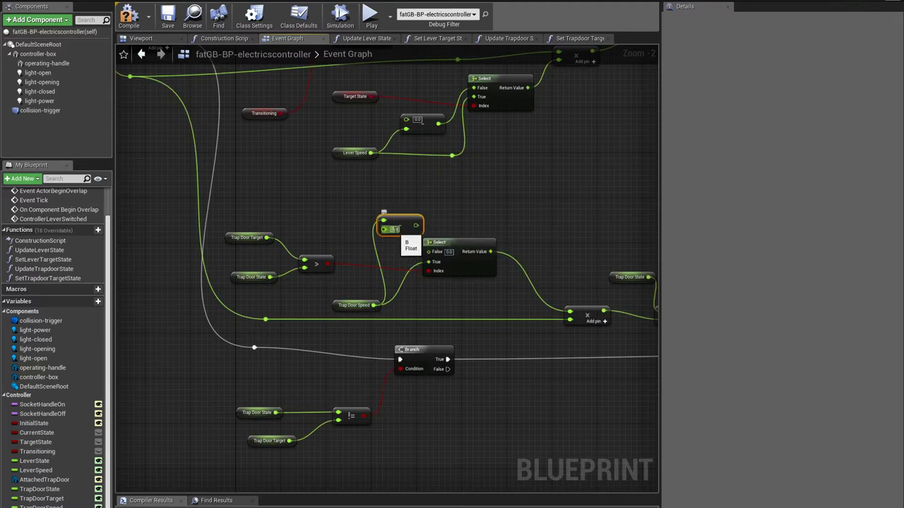
alt+click(383, 221)
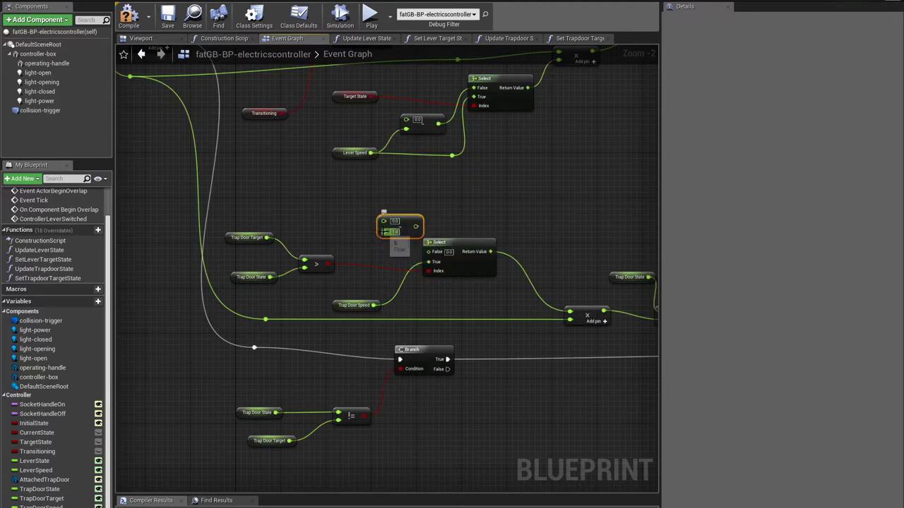
mouse_move(383, 232)
mouse_down()
mouse_move(373, 311)
mouse_move(382, 239)
mouse_up()
click(363, 293)
drag(385, 235, 428, 252)
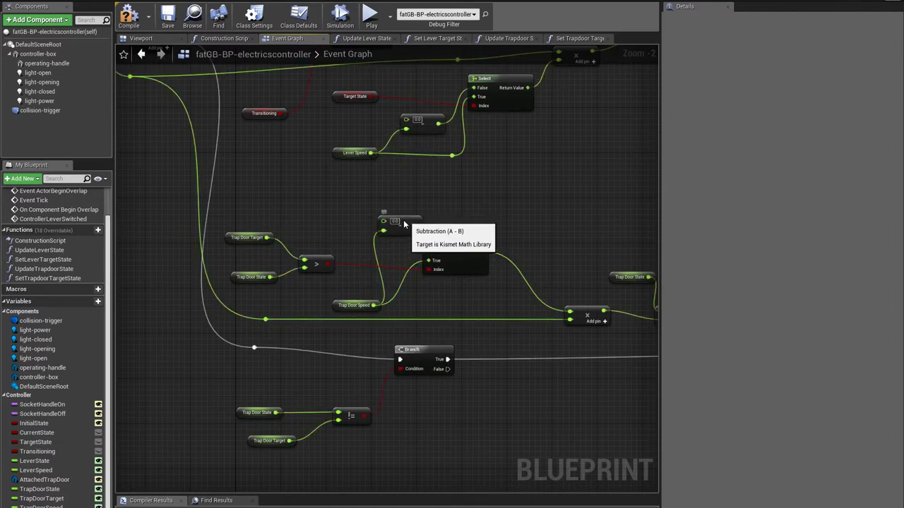
drag(395, 224, 383, 222)
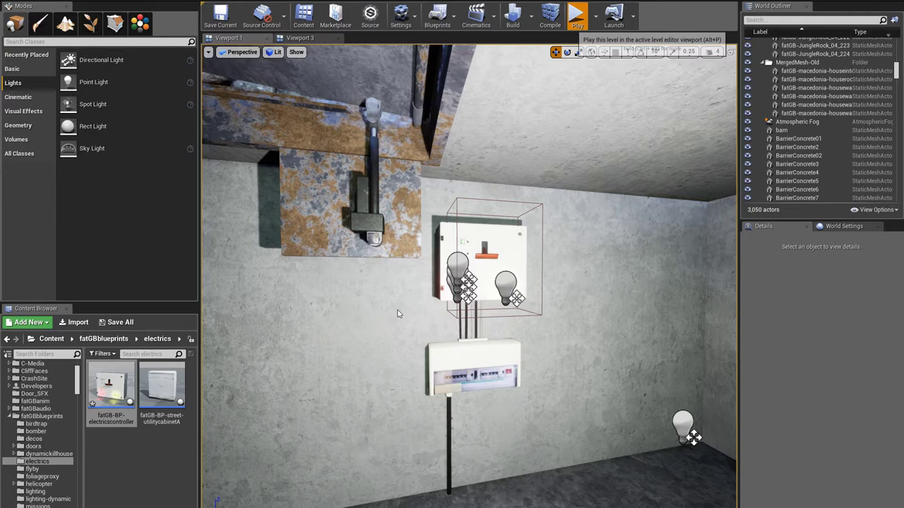
Play the level from the editor and switch the electrics controller's lever up and back down.
key(alt+p)
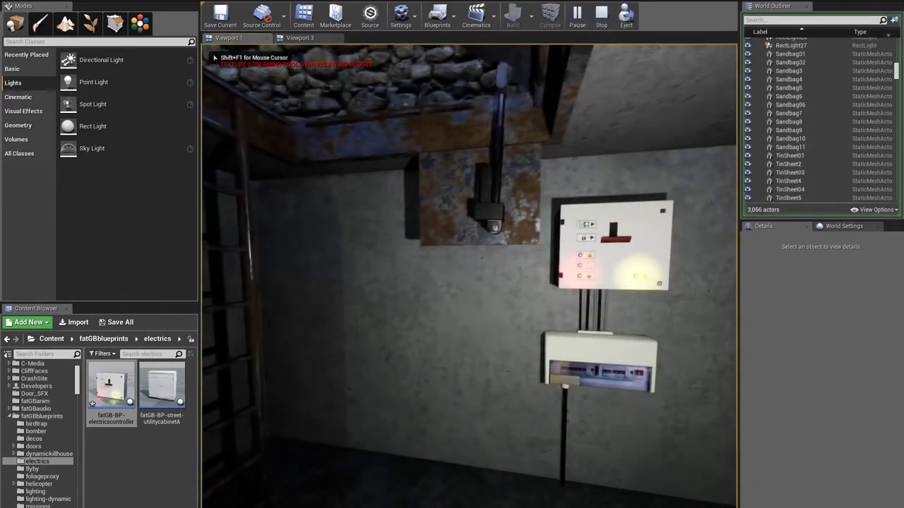
key(w)
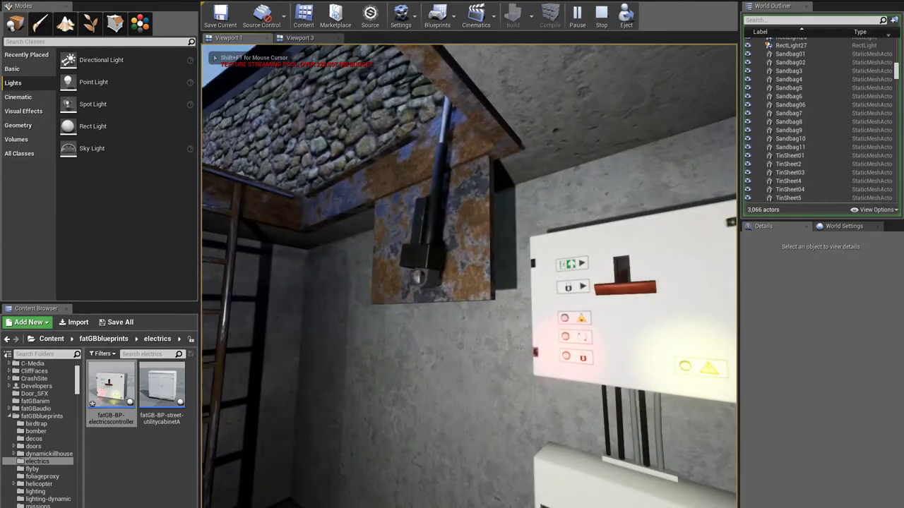
key(f)
key(s)
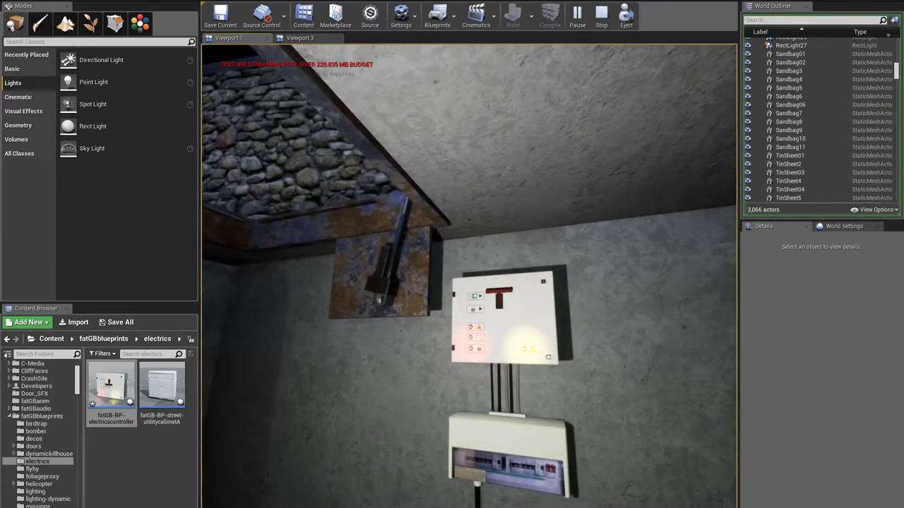
key(w)
key(f)
key(s)
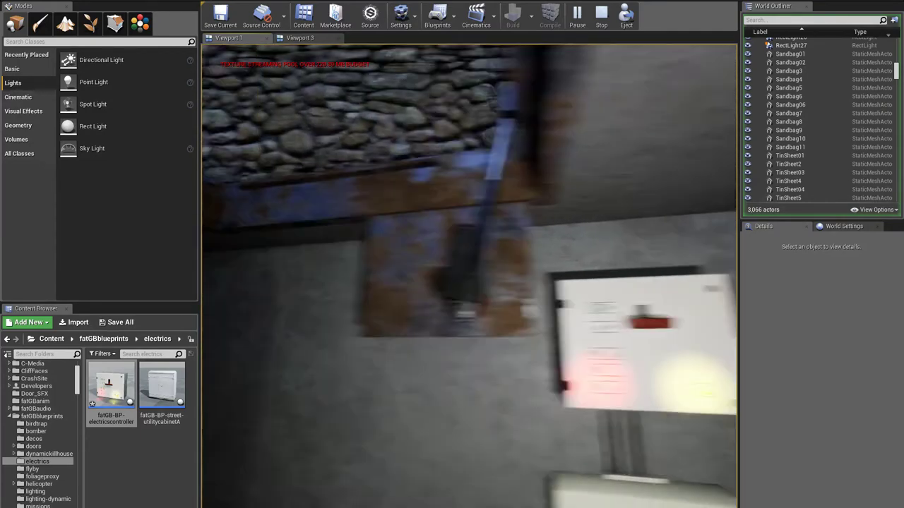
Examine the trapdoor's movement from below, operate the controller lever again, and end the play session.
key(w)
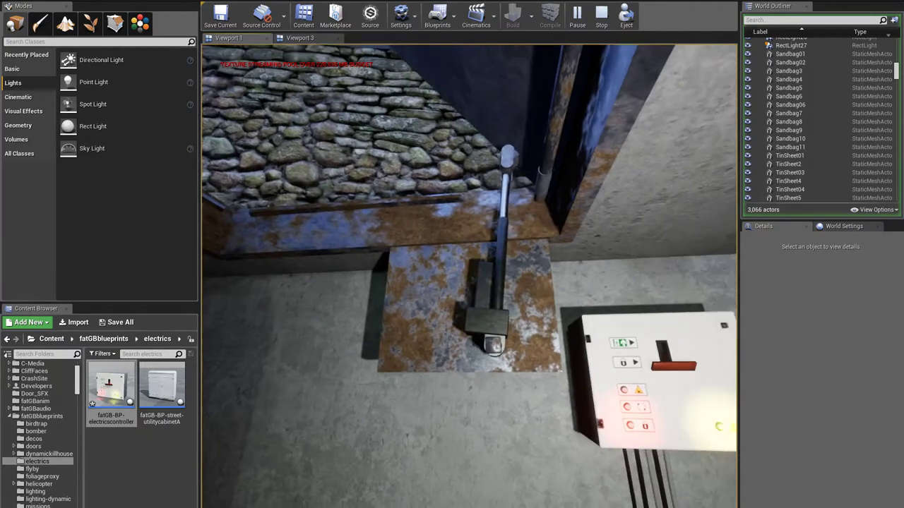
key(a)
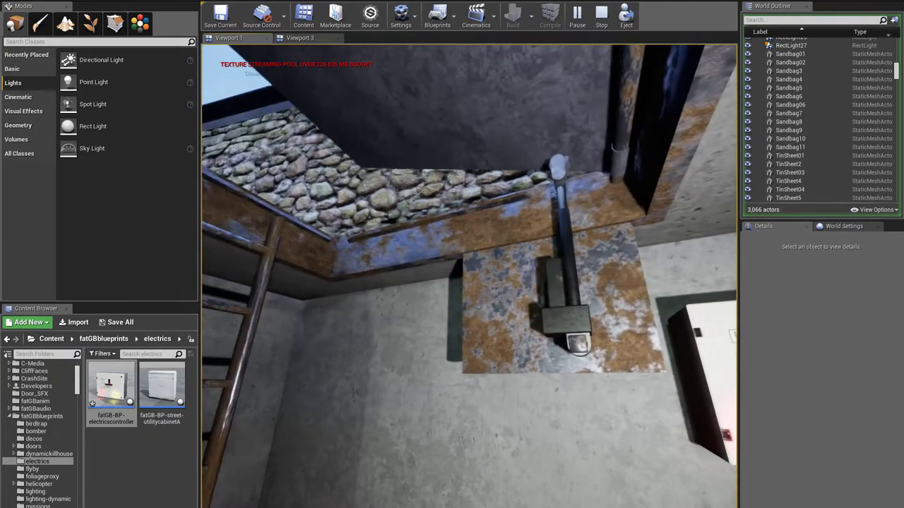
key(d)
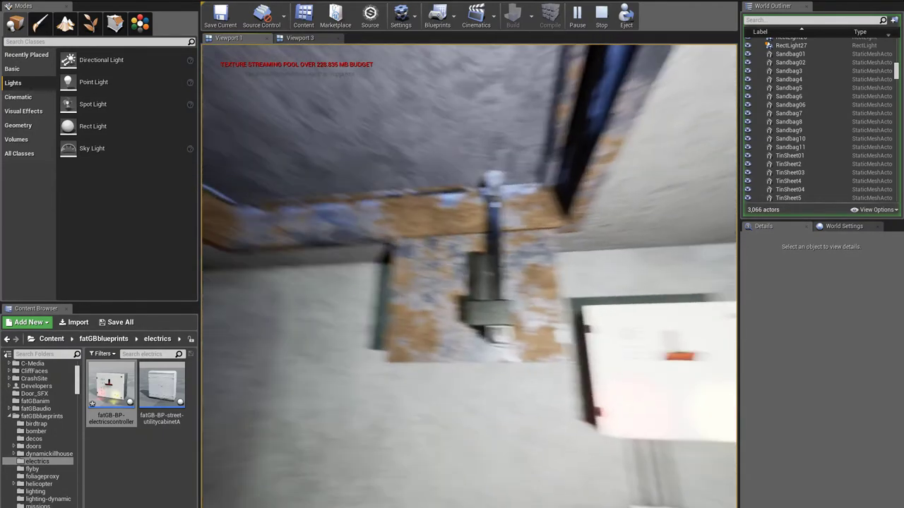
key(w)
key(e)
key(s)
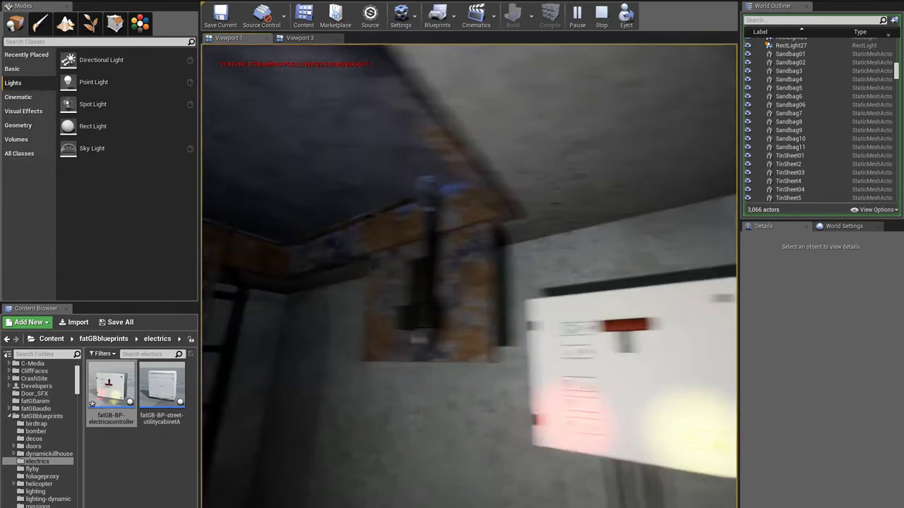
key(s)
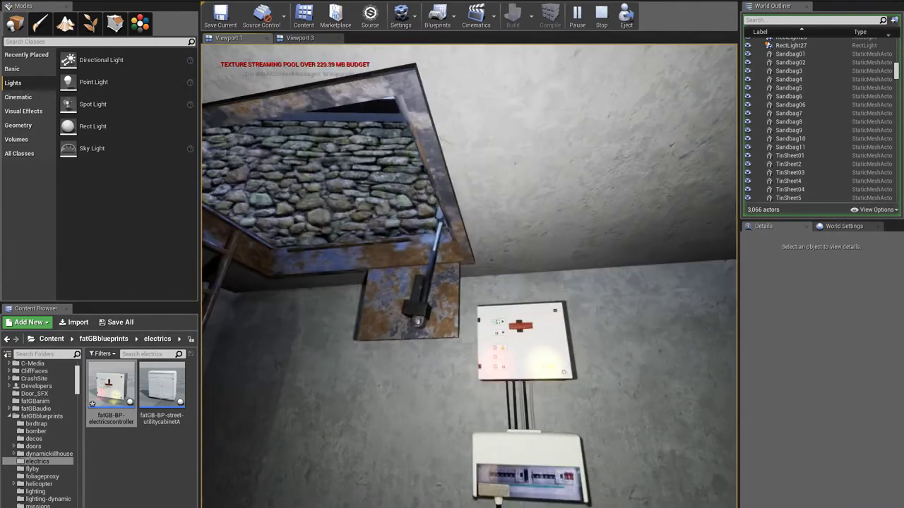
key(w)
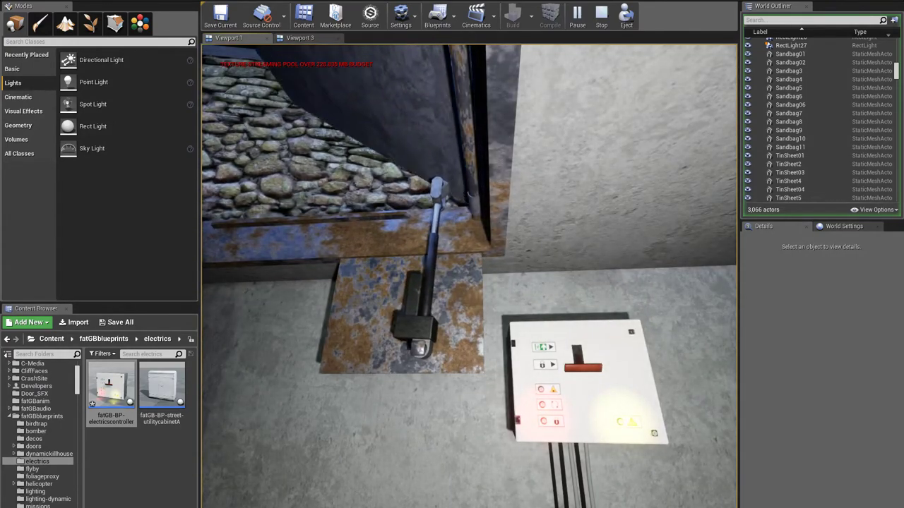
key(Escape)
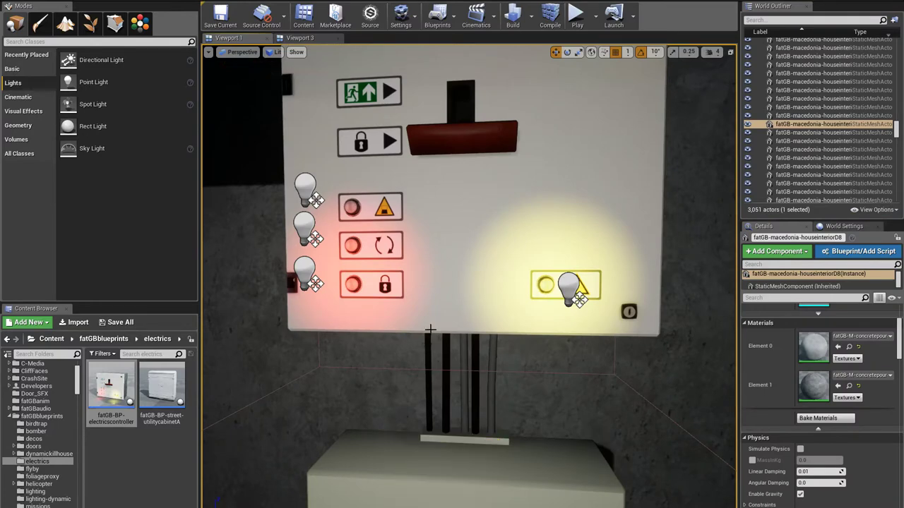
In the electrics controller blueprint's Viewport, set the light-power component's intensity to 50.
right_drag(440, 288, 449, 287)
key(s)
click(514, 279)
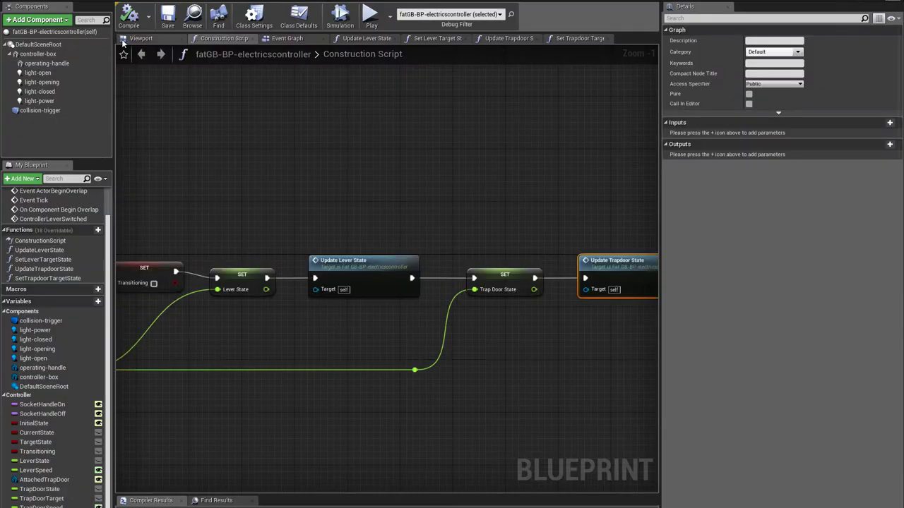
click(141, 38)
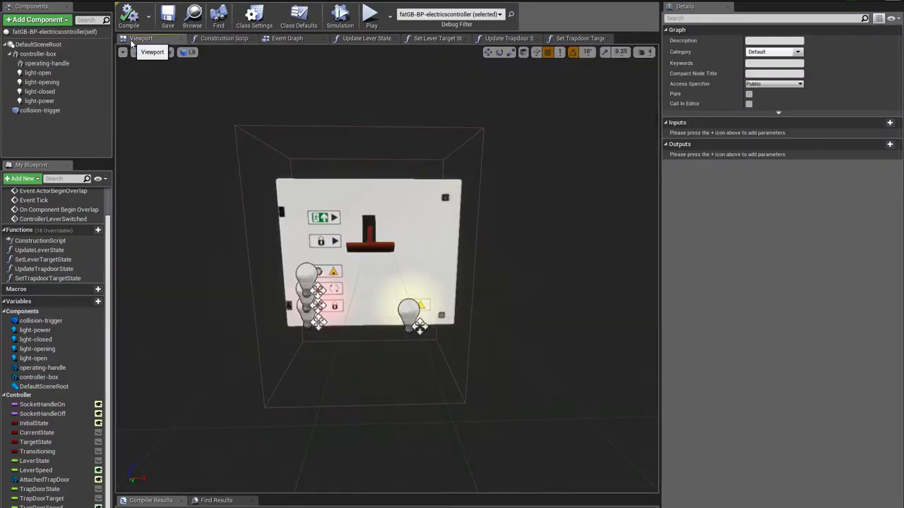
scroll(353, 318, up, 5)
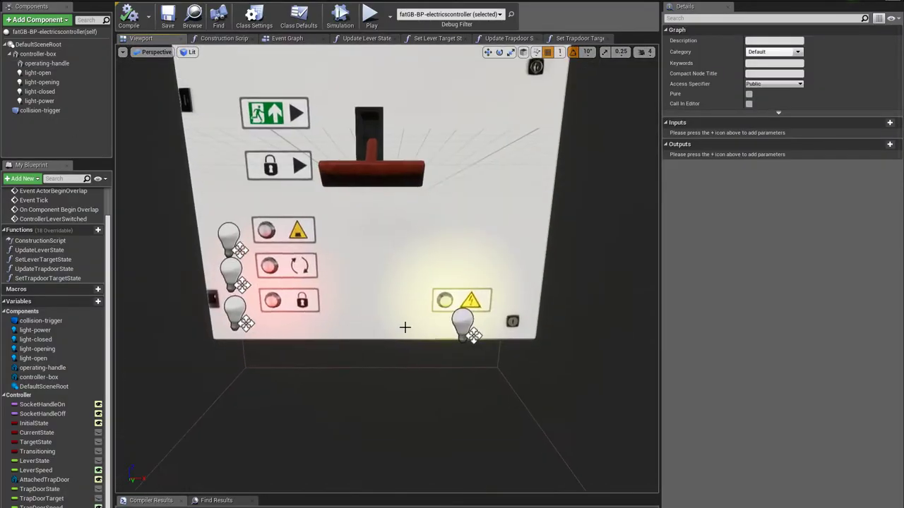
click(463, 321)
click(762, 197)
text(10)
key(Return)
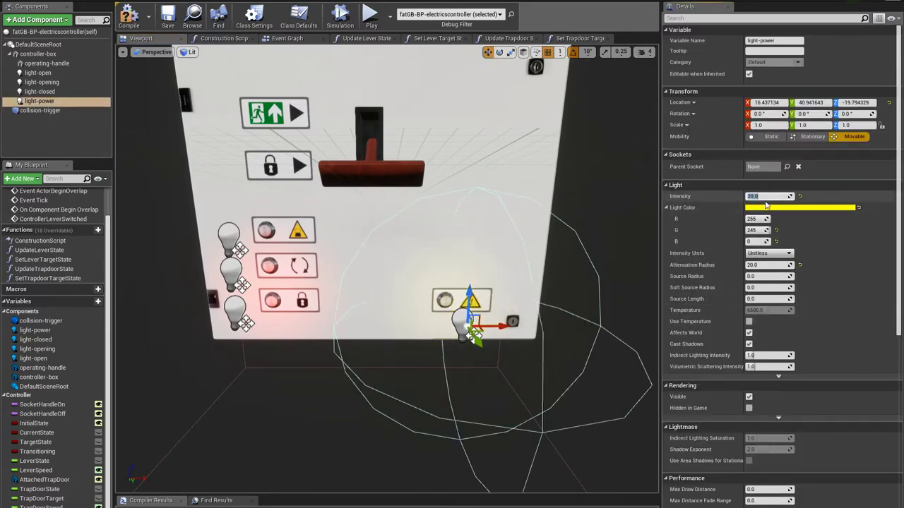
text(50)
key(Return)
Set the light-power component's attenuation radius to 15.
click(764, 265)
text(10)
key(Return)
text(15)
key(Return)
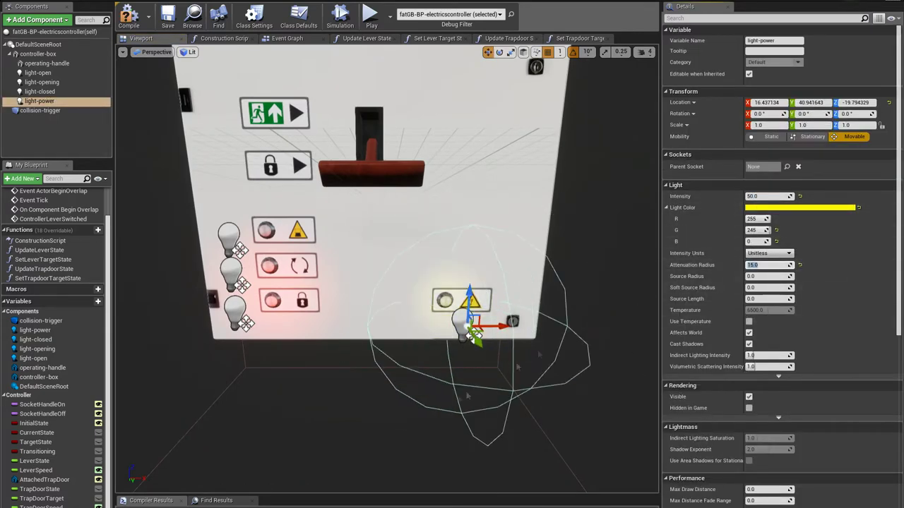
Go through light-open, light-opening and light-closed, setting light-closed's intensity to 50 and attenuation radius to 15.
drag(423, 395, 406, 410)
click(274, 265)
click(274, 234)
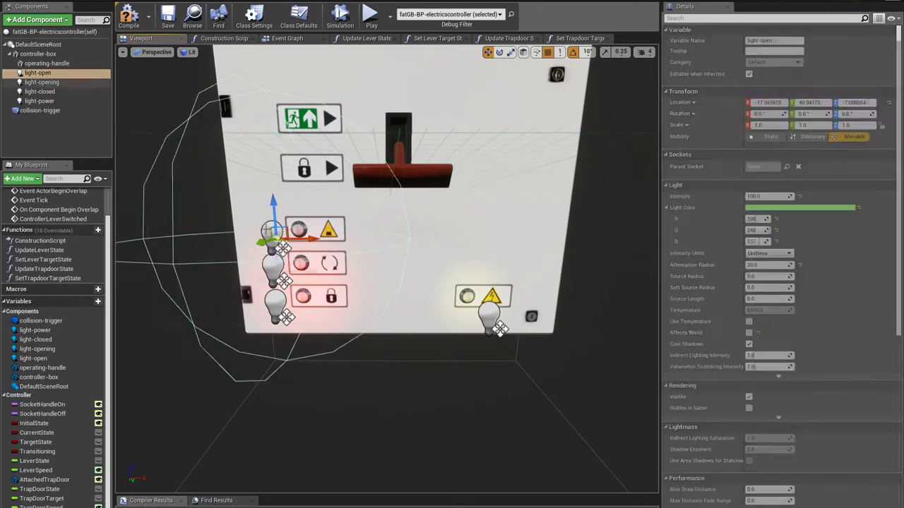
click(764, 197)
click(273, 266)
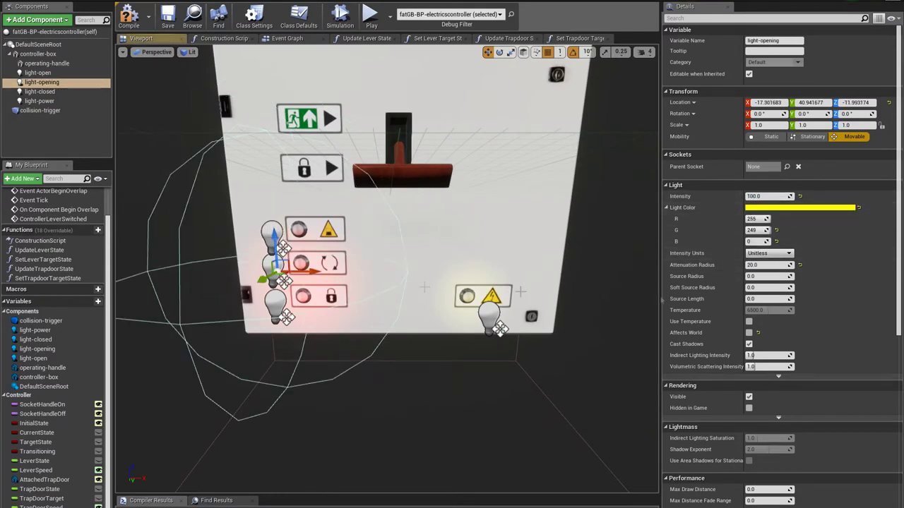
click(276, 302)
click(764, 197)
click(764, 266)
text(15)
key(Return)
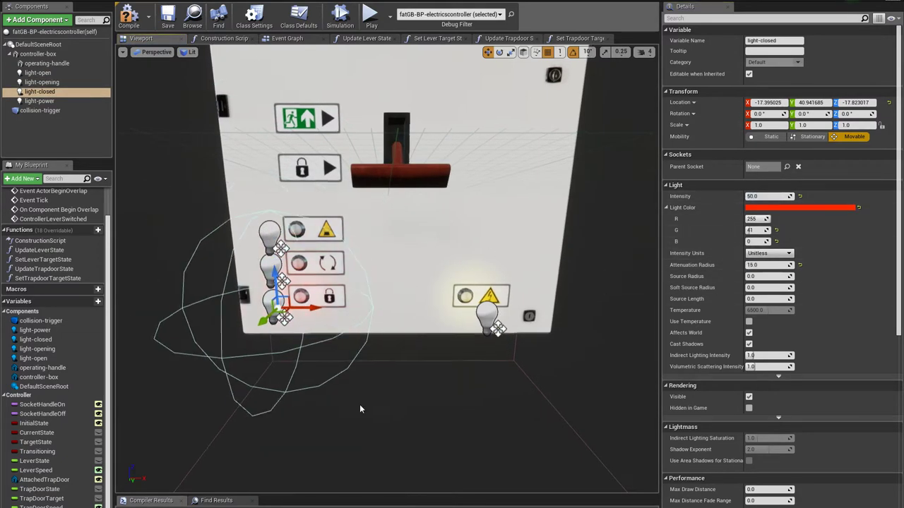
right_drag(361, 409, 332, 417)
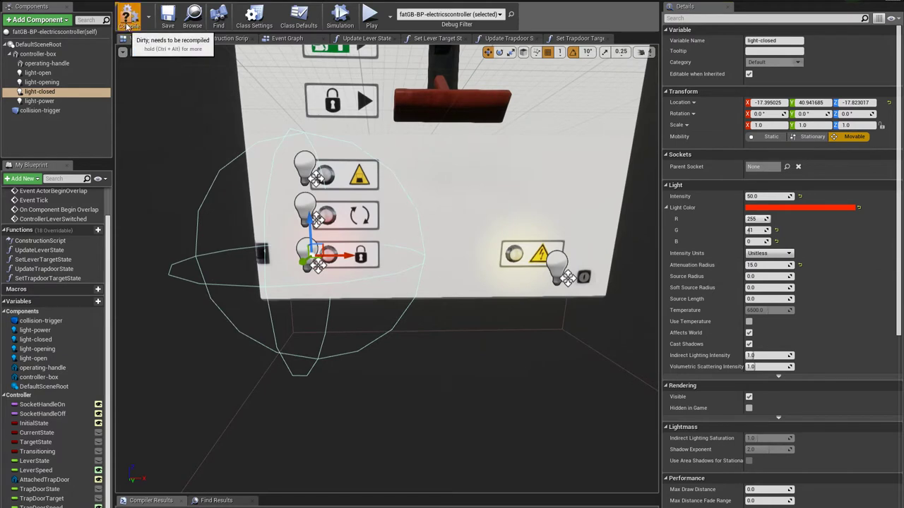
Duplicate the Transitioning boolean variable and name the copy PoweredUp.
click(37, 452)
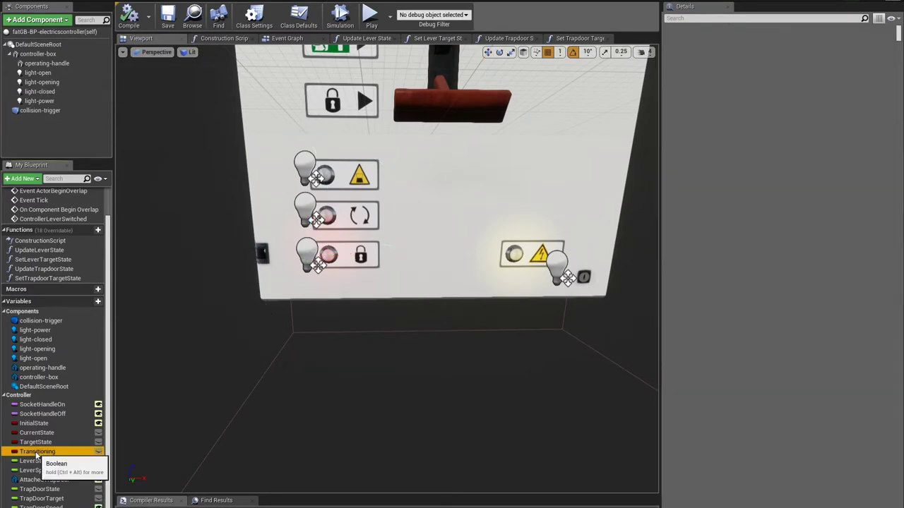
right_click(39, 452)
click(65, 477)
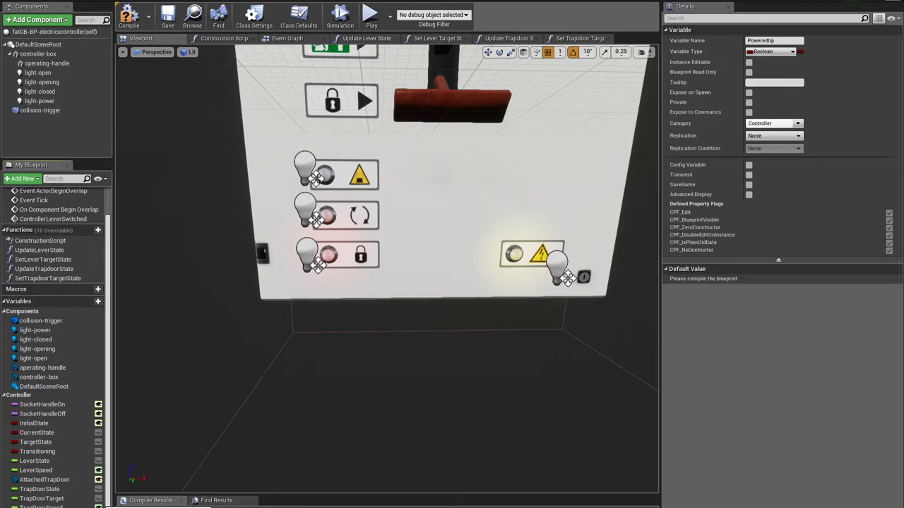
Make PoweredUp instance editable with its default value enabled, and open the Construction Script at its final Update Trapdoor State node.
click(748, 63)
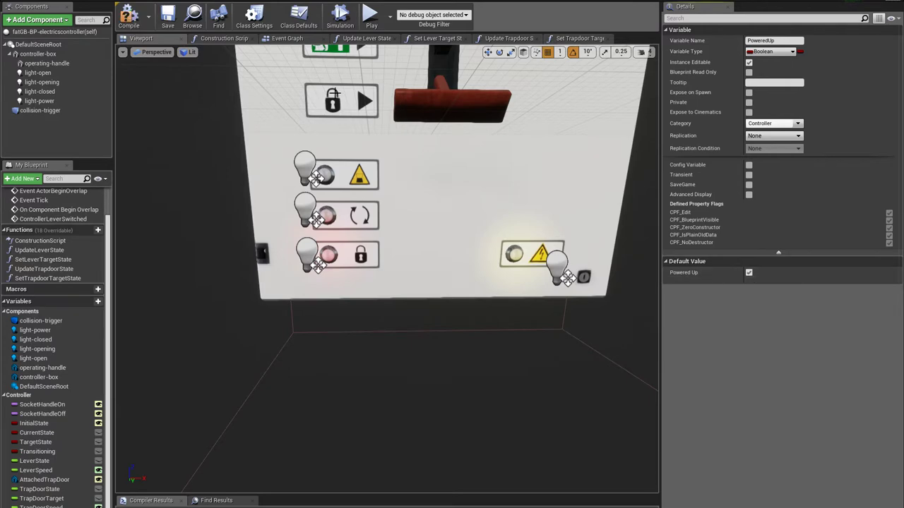
click(224, 41)
scroll(490, 297, down, 4)
scroll(521, 326, up, 5)
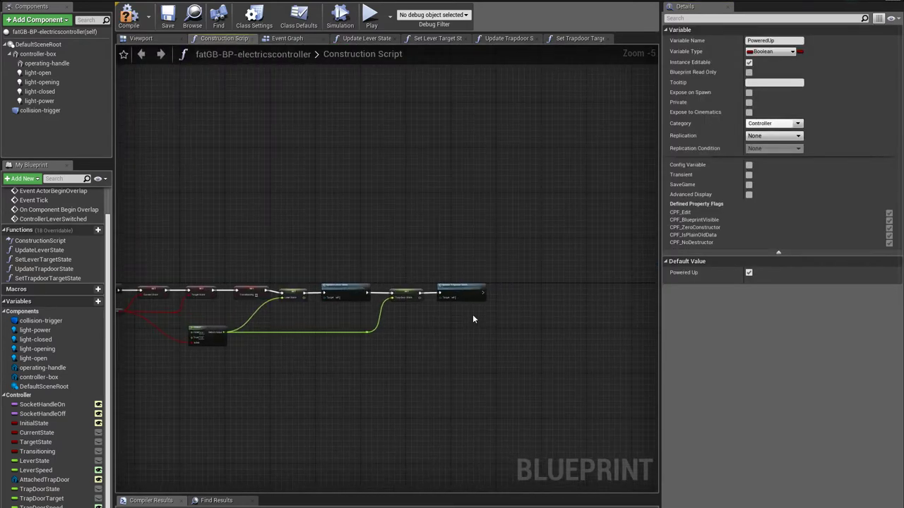
right_drag(369, 306, 449, 317)
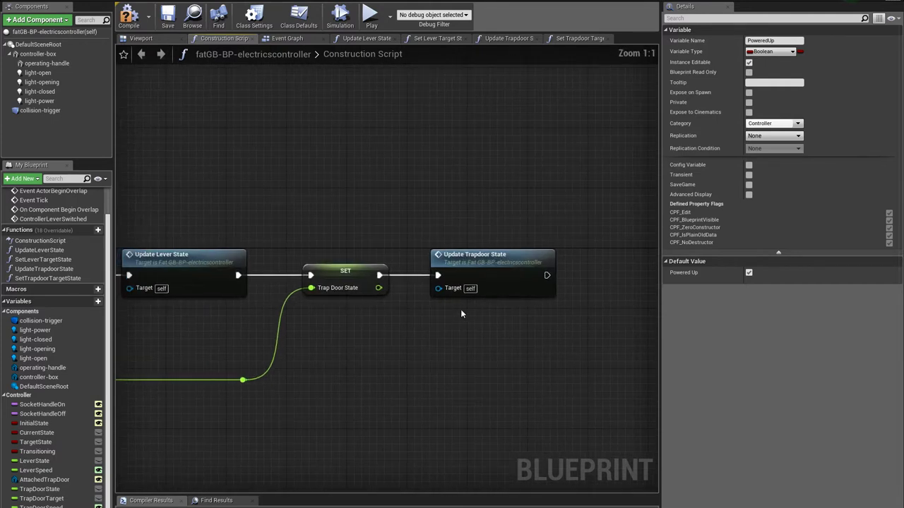
click(487, 256)
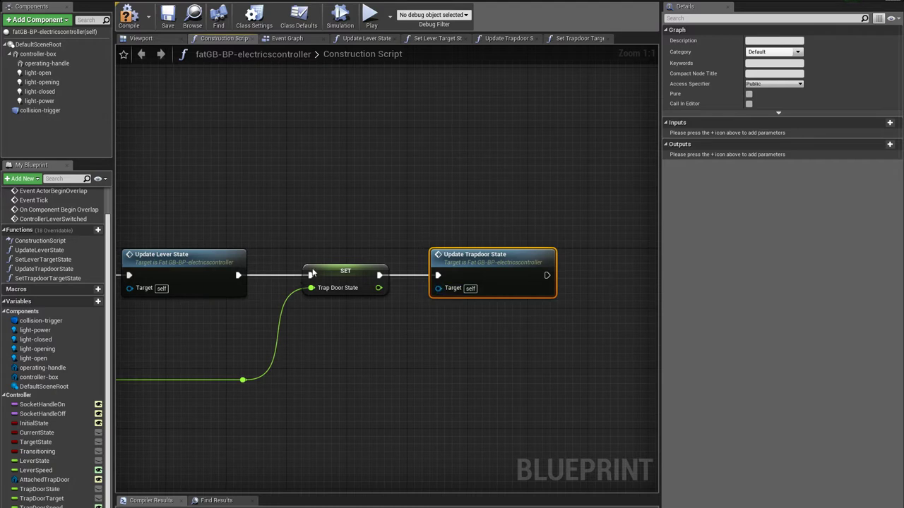
Create a function named UpdateLights, reposition its entry node and place a light-power reference in its graph.
scroll(64, 452, down, 2)
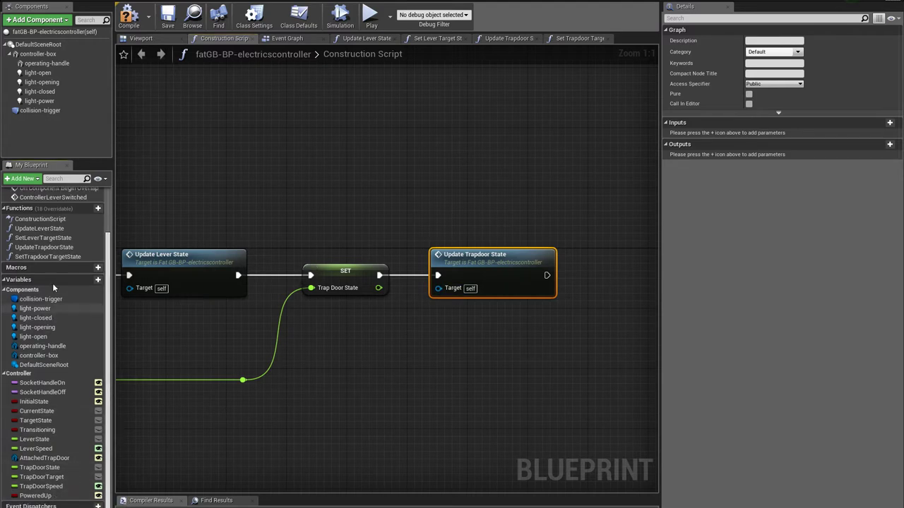
click(87, 209)
text(UpdateLights)
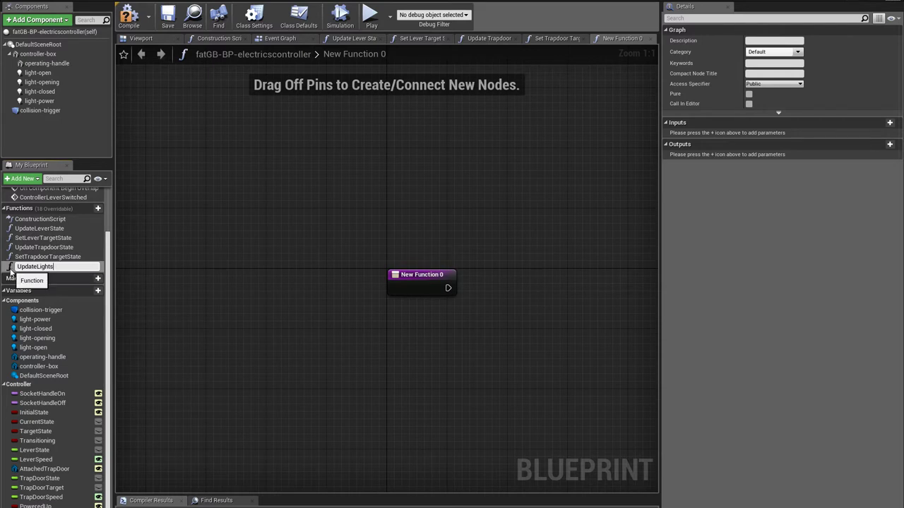
key(Return)
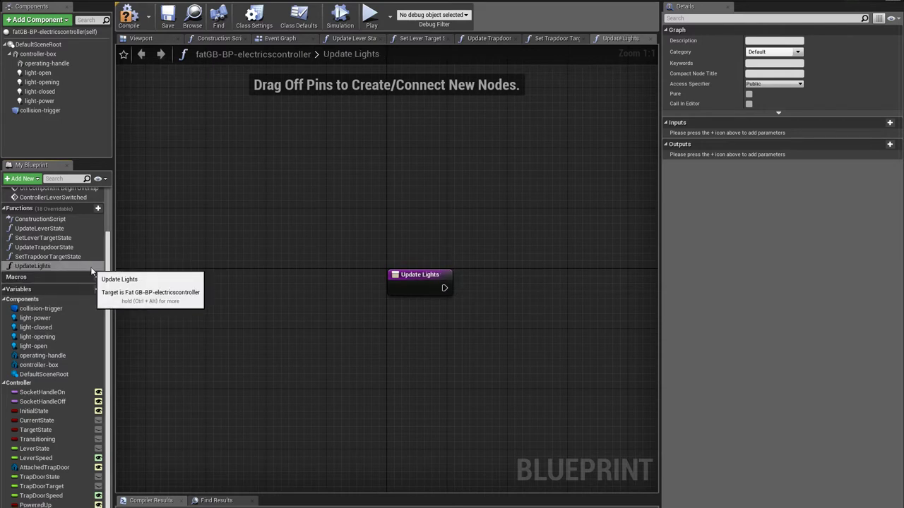
drag(389, 282, 260, 273)
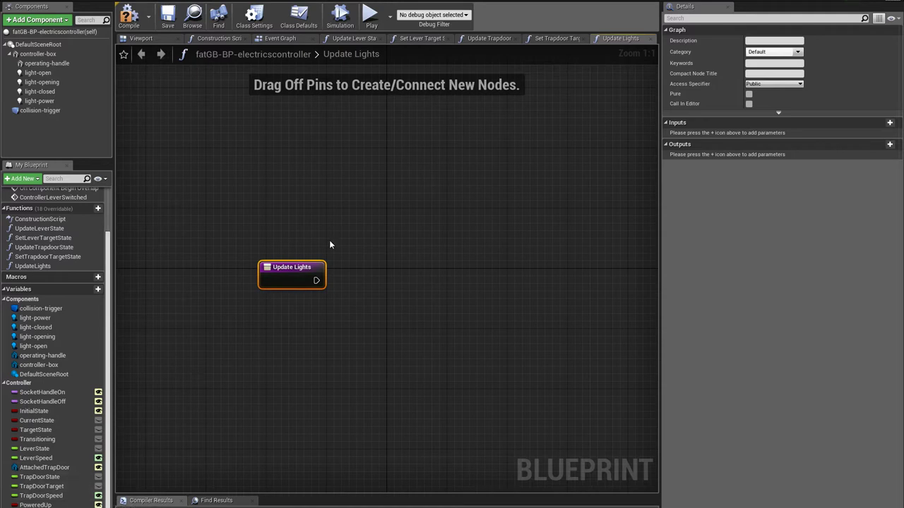
drag(40, 101, 456, 286)
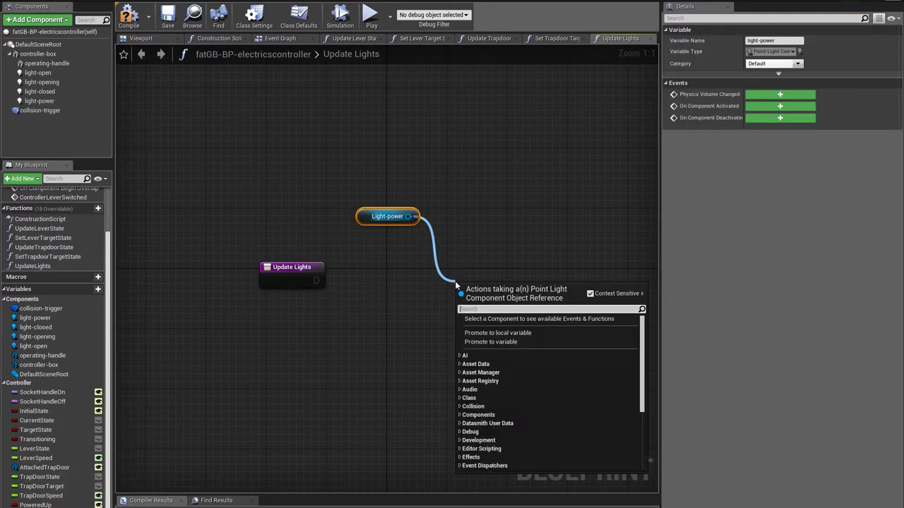
text(visible)
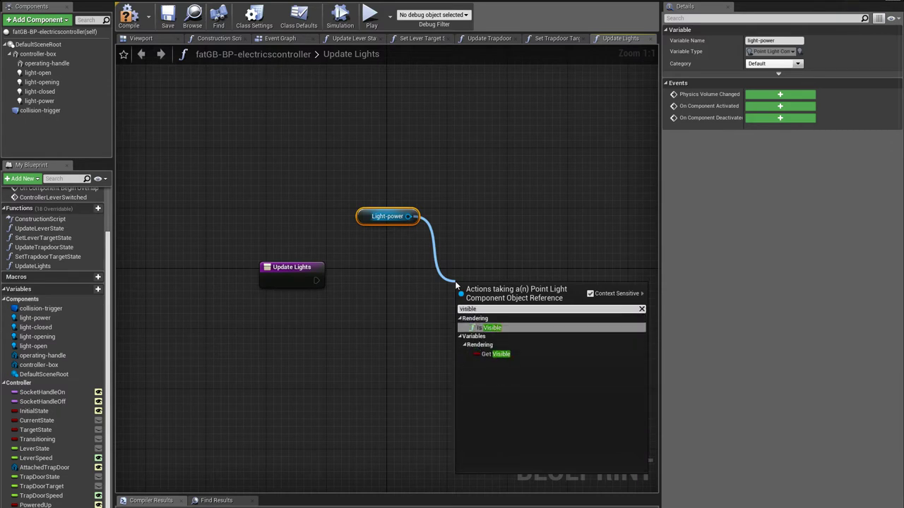
click(491, 328)
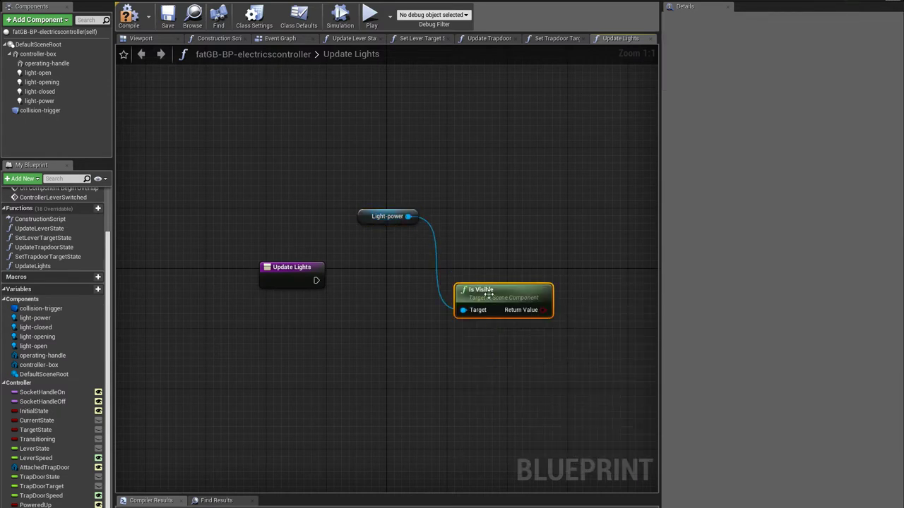
key(Delete)
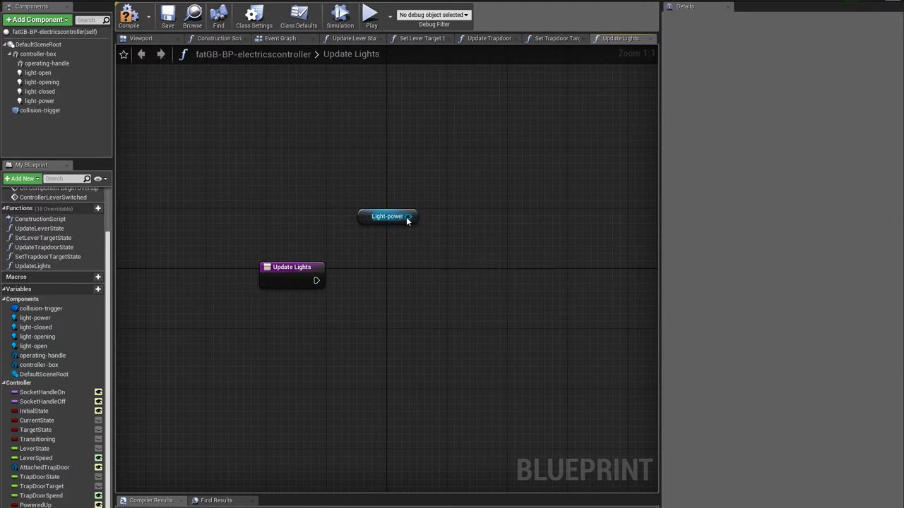
Add a Set Visibility node that targets the Light-power reference.
drag(407, 218, 458, 268)
text(visibi)
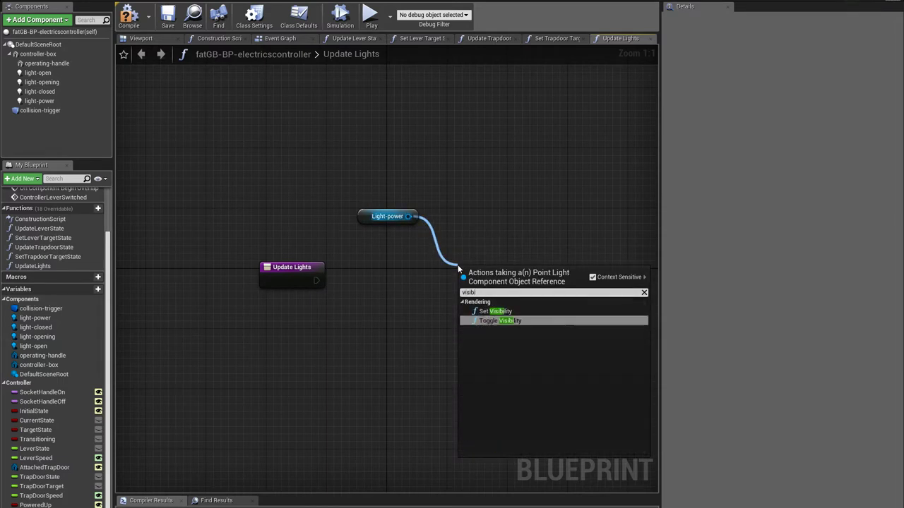
click(484, 312)
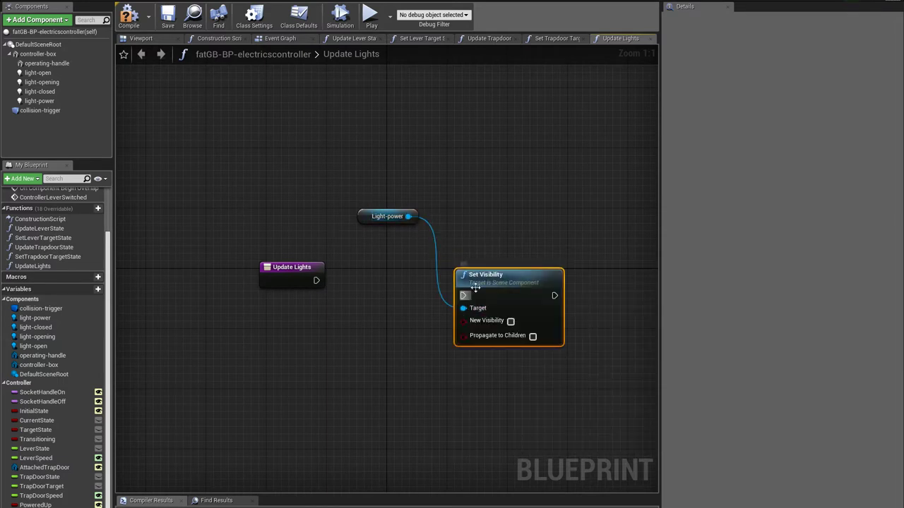
click(489, 259)
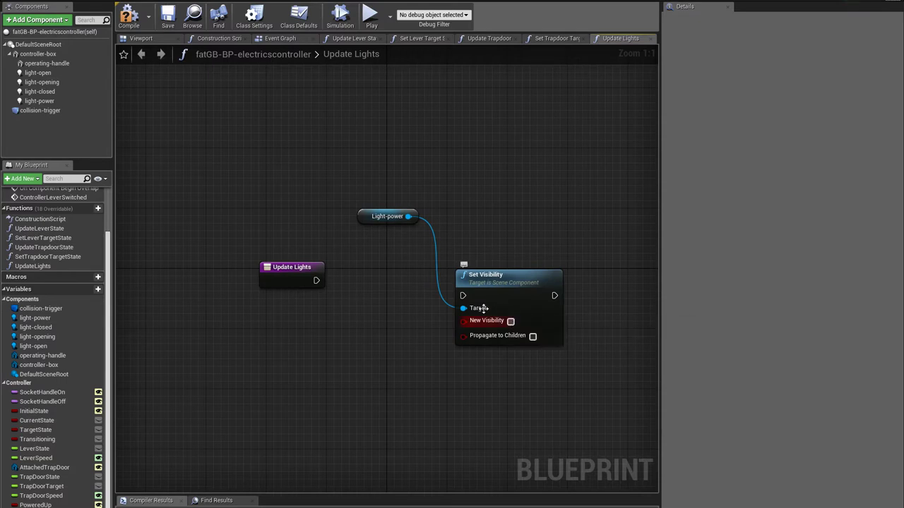
Wire PoweredUp into Set Visibility's New Visibility input and connect the Update Lights entry node's execution to it.
drag(35, 505, 462, 321)
drag(375, 314, 352, 367)
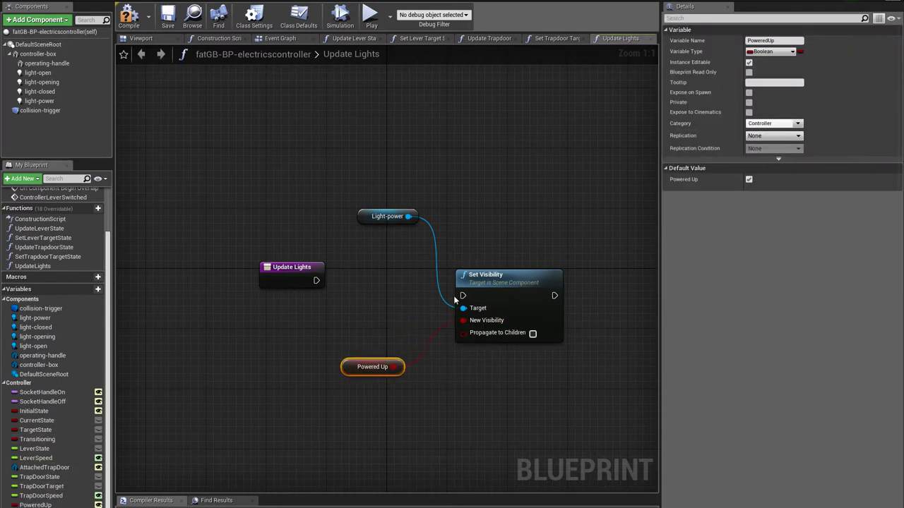
drag(463, 295, 316, 281)
drag(489, 279, 482, 264)
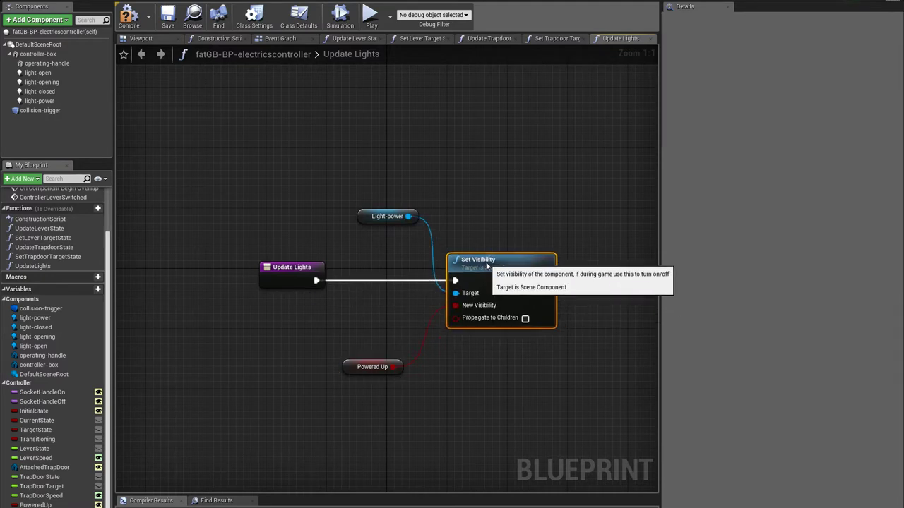
Route Powered Up through a reroute node into a new AND Boolean node, with Transitioning as its second input.
right_drag(448, 360, 358, 346)
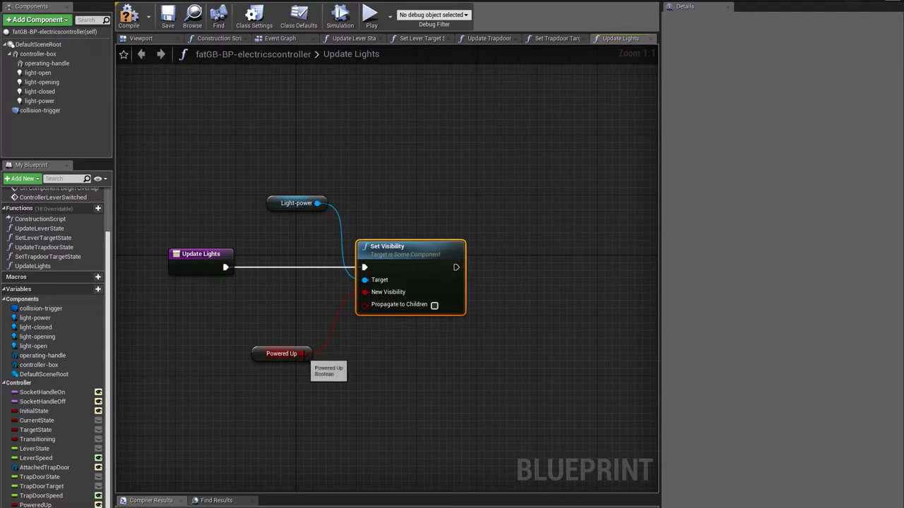
drag(302, 354, 562, 353)
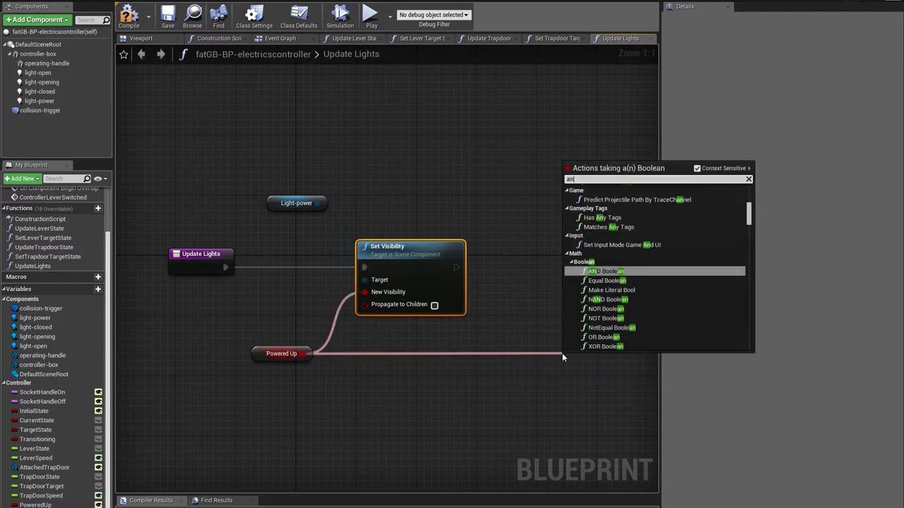
text(and)
click(597, 271)
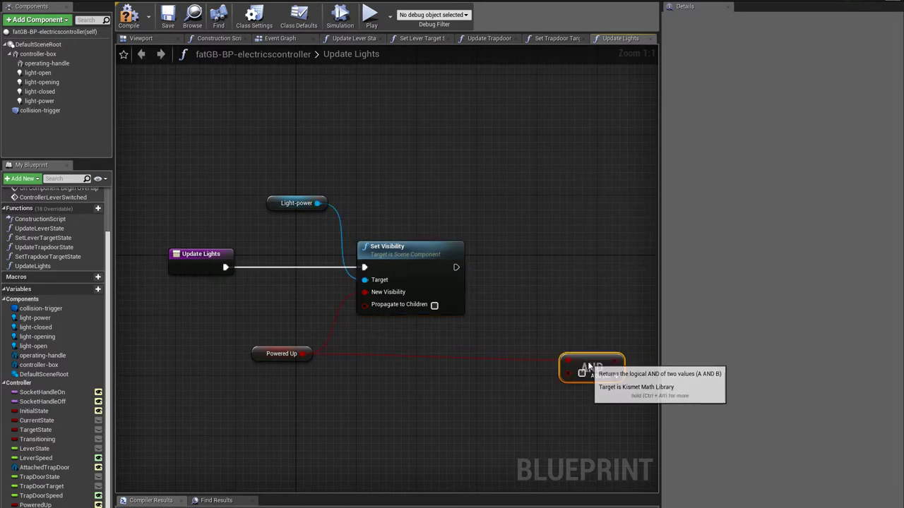
drag(582, 367, 585, 395)
drag(302, 354, 562, 399)
right_drag(591, 385, 534, 365)
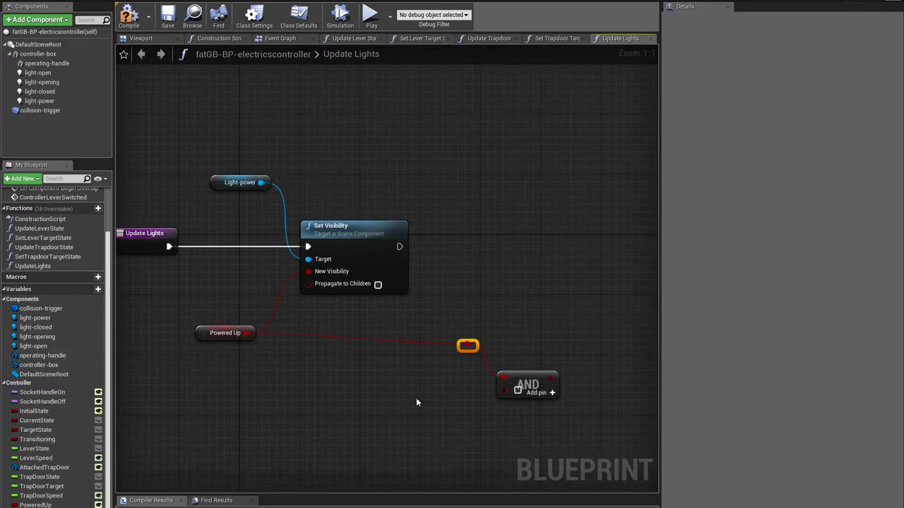
drag(535, 383, 534, 377)
ctrl+drag(37, 439, 391, 417)
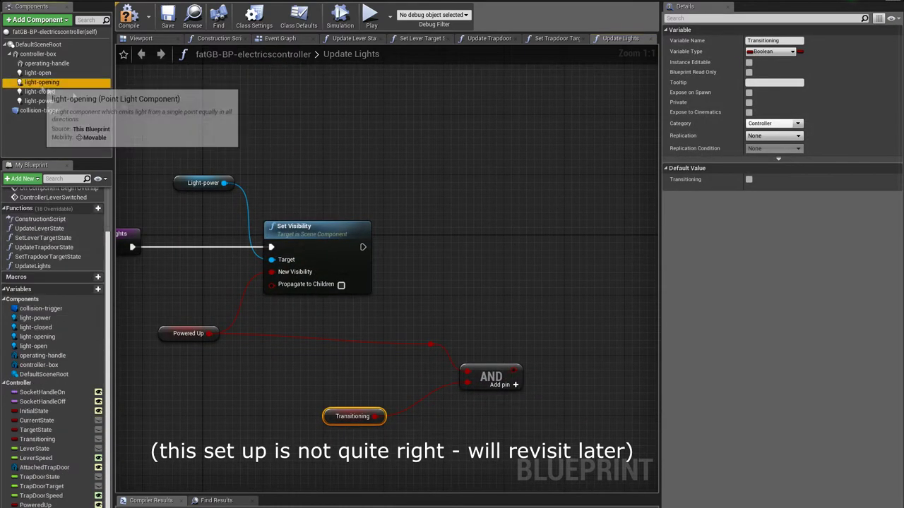
Add a Set Visibility node for light-opening, executed after the light-power one and driven by the AND result.
drag(43, 84, 363, 246)
text(visibil)
click(579, 304)
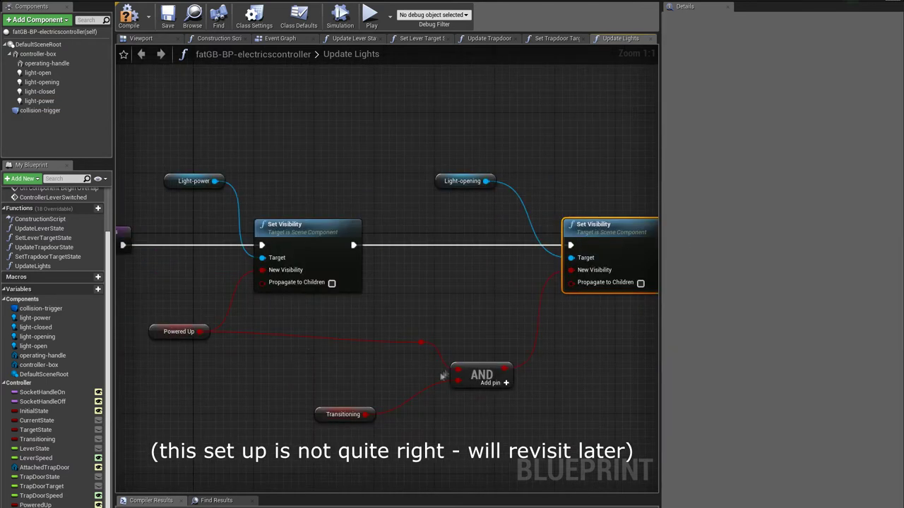
Extend the Powered Up wire to another reroute node and add a second Transitioning getter feeding a NOT Boolean node.
right_drag(443, 376, 336, 377)
drag(313, 344, 593, 344)
click(621, 388)
right_drag(561, 361, 461, 363)
drag(39, 439, 519, 415)
click(434, 440)
text(not)
click(549, 306)
Combine the inverted Transitioning value, Powered Up and CurrentState in a new AND Boolean node with three inputs.
drag(553, 416, 611, 390)
text(and)
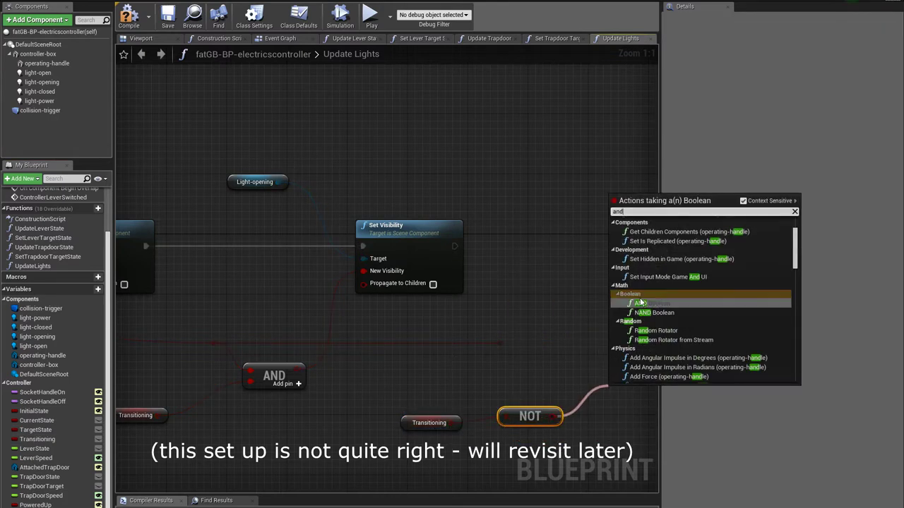
click(641, 304)
drag(501, 344, 620, 395)
drag(642, 400, 627, 392)
right_drag(627, 392, 516, 353)
click(541, 361)
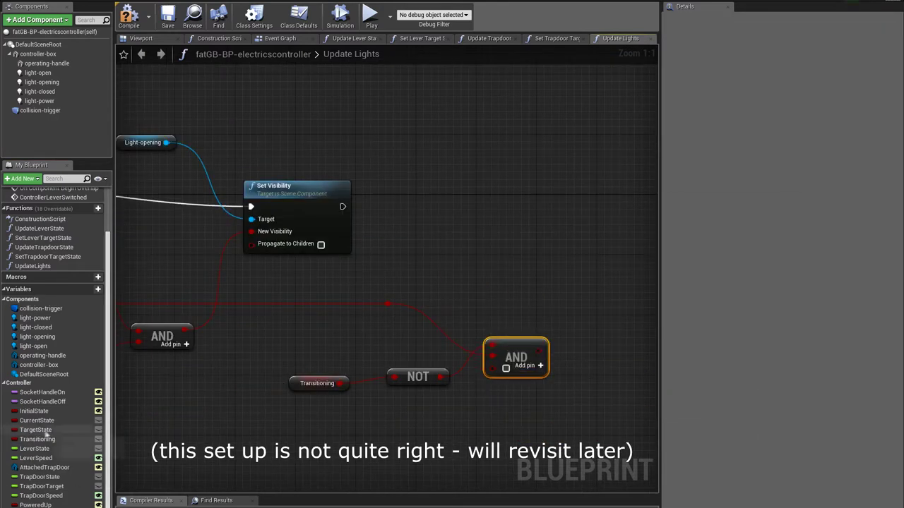
drag(39, 422, 491, 369)
drag(427, 395, 418, 440)
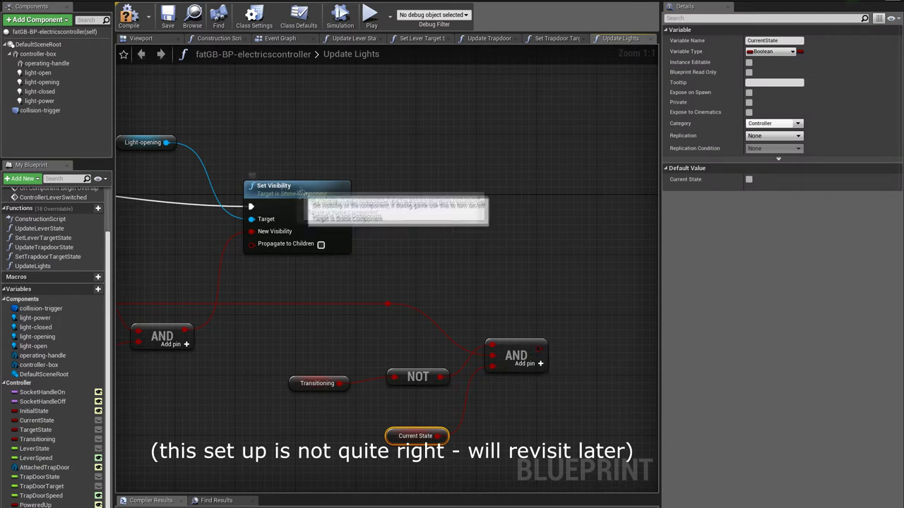
Add a Set Visibility node for light-open, executed after the light-opening one and driven by the three-input AND.
drag(33, 346, 460, 143)
drag(483, 143, 557, 187)
text(set vis)
click(587, 244)
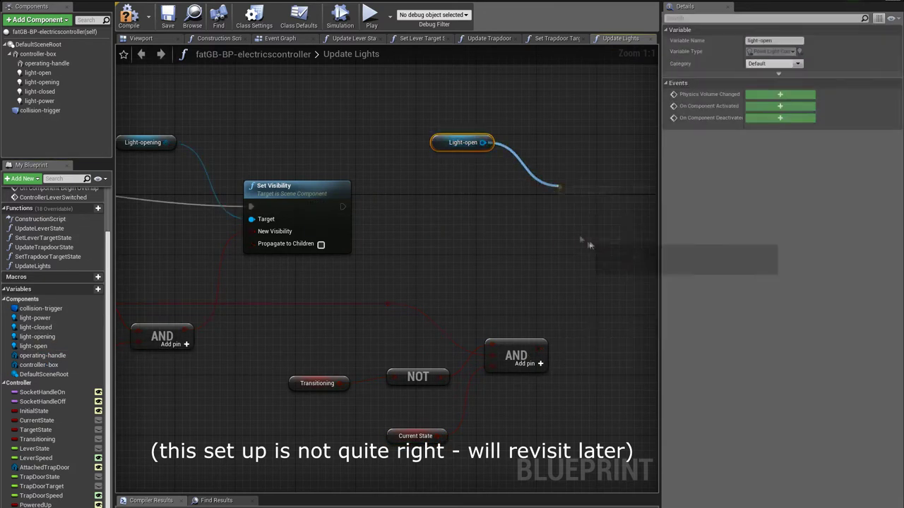
drag(343, 207, 567, 214)
drag(539, 349, 567, 239)
drag(596, 195, 597, 188)
Duplicate the light-open logic nodes (Transitioning, NOT, Current State and AND) and place the copies beyond the light-open section.
right_drag(488, 383, 418, 318)
drag(214, 266, 486, 410)
key(ctrl+c)
key(ctrl+v)
drag(544, 408, 617, 286)
click(565, 340)
Invert the copied Current State with a NOT Boolean node and connect it to the copied AND.
drag(514, 368, 432, 367)
drag(467, 363, 507, 365)
text(not)
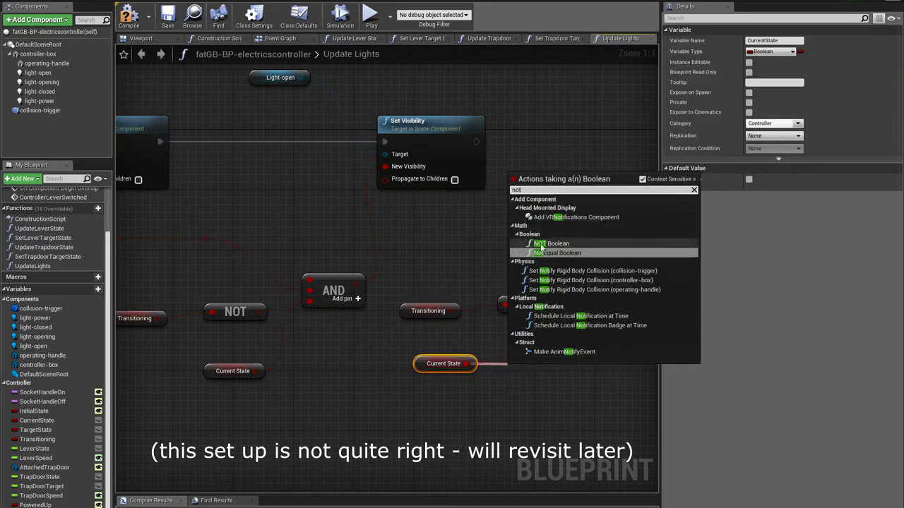
click(540, 245)
mouse_move(556, 381)
mouse_down()
mouse_move(580, 350)
mouse_move(563, 366)
mouse_up()
drag(567, 357, 603, 299)
Extend the Powered Up wire through a new reroute node into the copied AND's first input.
text(rer)
click(518, 268)
drag(207, 239, 603, 285)
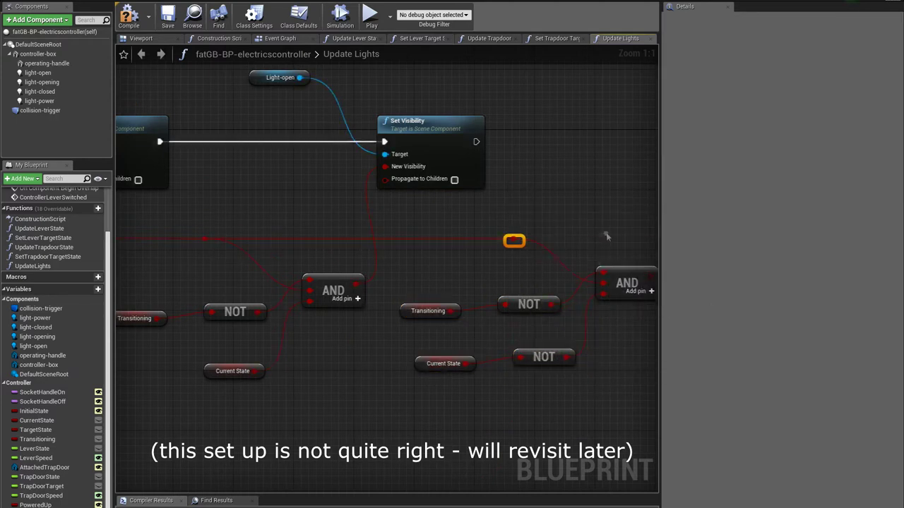
Duplicate the light-open Set Visibility node and wire the copied AND's result into its New Visibility input.
right_drag(606, 236, 492, 283)
click(327, 171)
key(ctrl+c)
key(ctrl+v)
drag(585, 194, 652, 194)
drag(537, 325, 576, 248)
Set light-closed as the copied Set Visibility node's target and connect its execution after the light-open one.
click(40, 91)
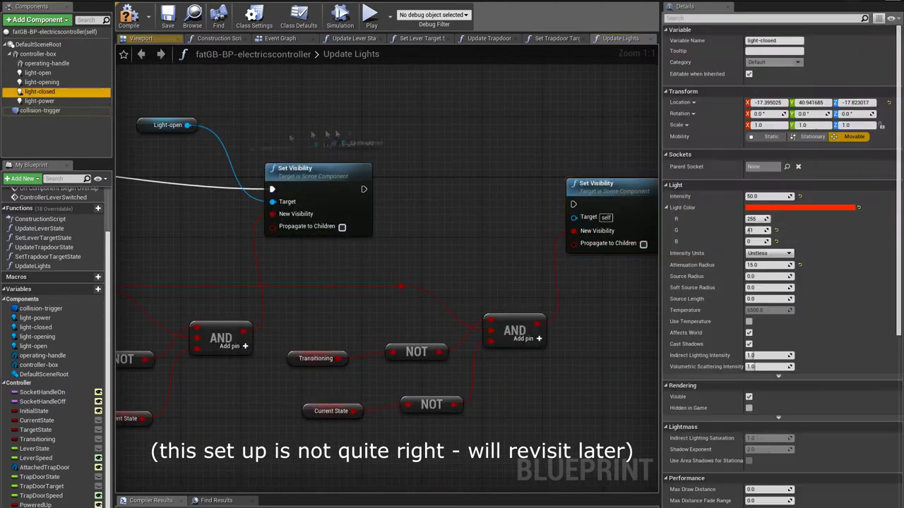
drag(39, 91, 431, 133)
drag(455, 132, 574, 217)
drag(364, 188, 573, 204)
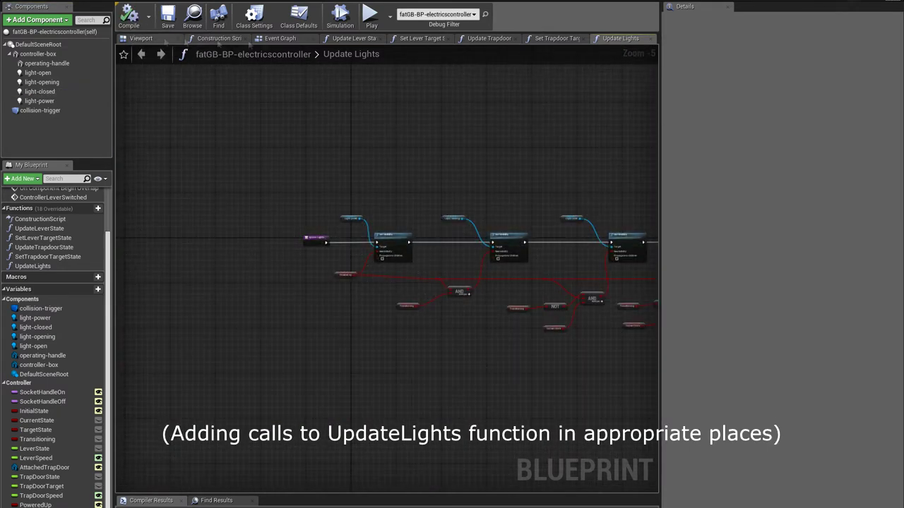
In the Event Graph, place an Update Lights call next to the SET Trap Door Target node.
click(280, 39)
scroll(459, 222, up, 2)
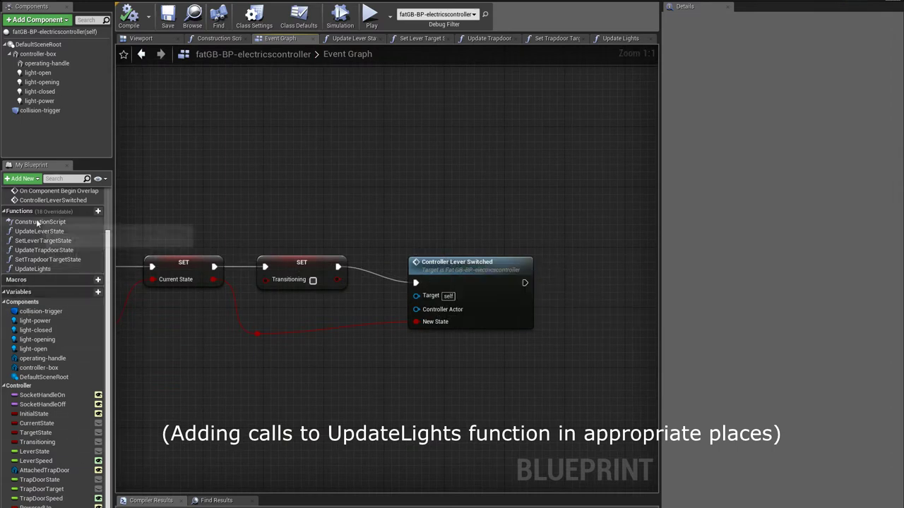
scroll(64, 259, up, 2)
double_click(45, 232)
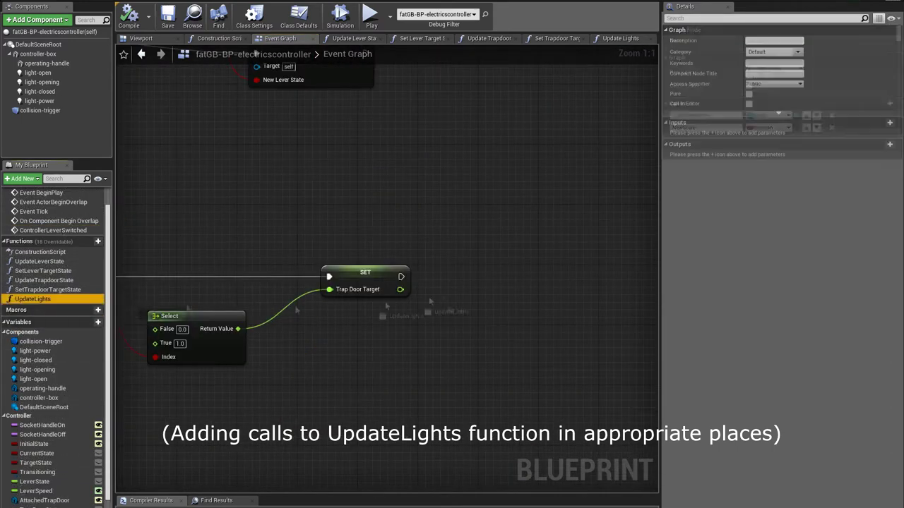
drag(33, 299, 494, 279)
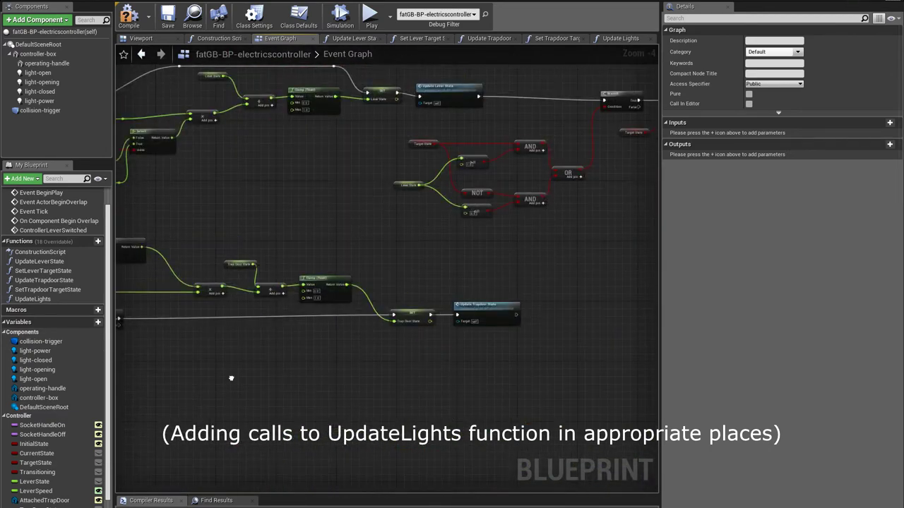
scroll(531, 310, up, 2)
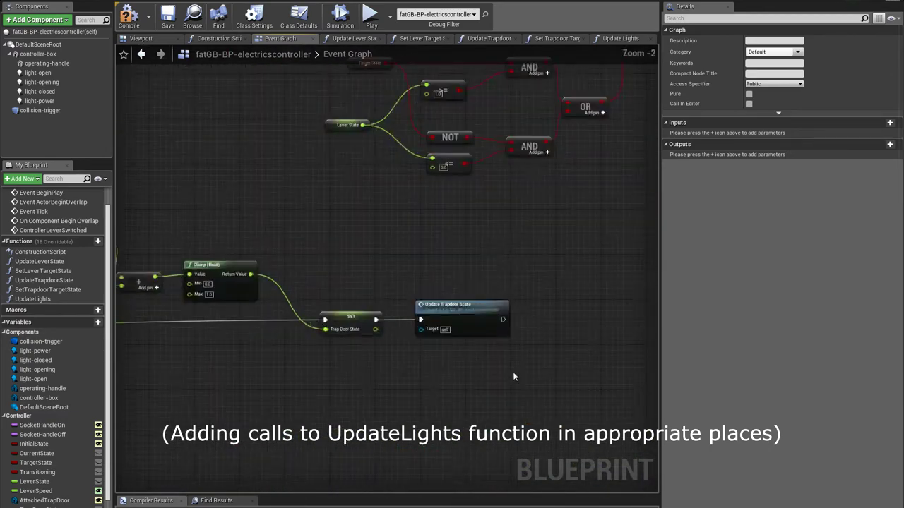
Review the Event Graph's lever and trapdoor node chains for suitable places to call Update Lights.
right_drag(512, 372, 321, 443)
click(41, 299)
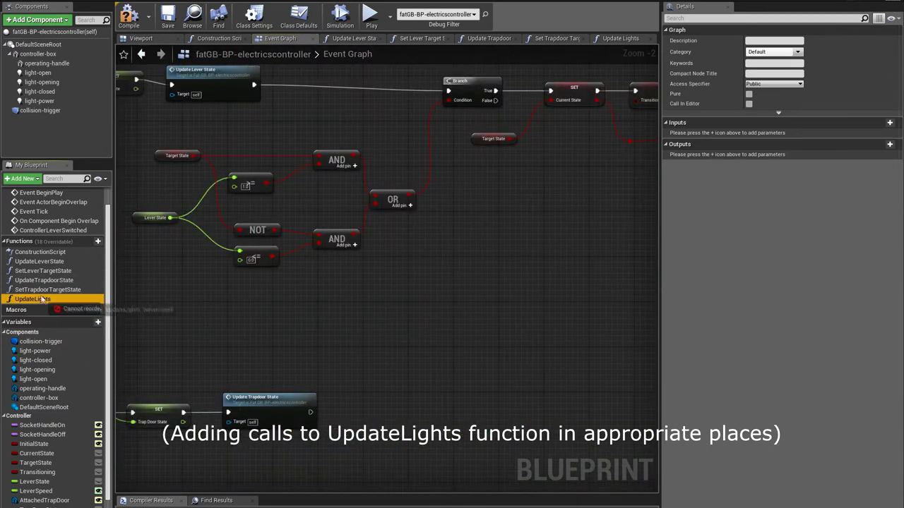
double_click(42, 281)
scroll(494, 360, down, 2)
right_drag(494, 360, 121, 380)
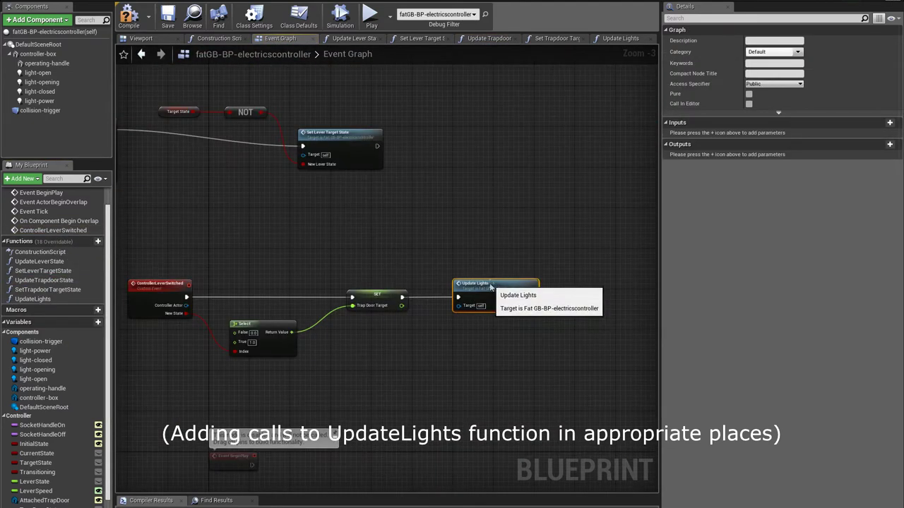
right_drag(490, 287, 543, 202)
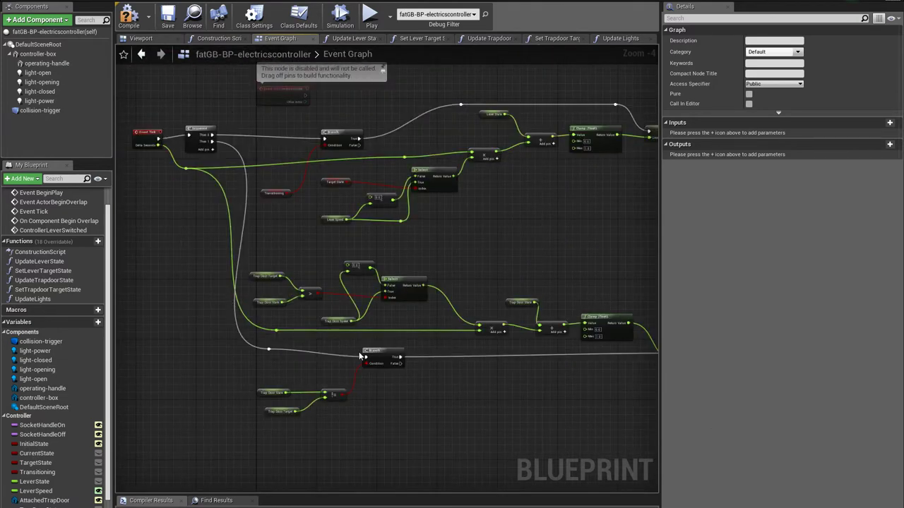
right_drag(476, 357, 314, 300)
scroll(303, 284, down, 1)
right_drag(230, 327, 301, 339)
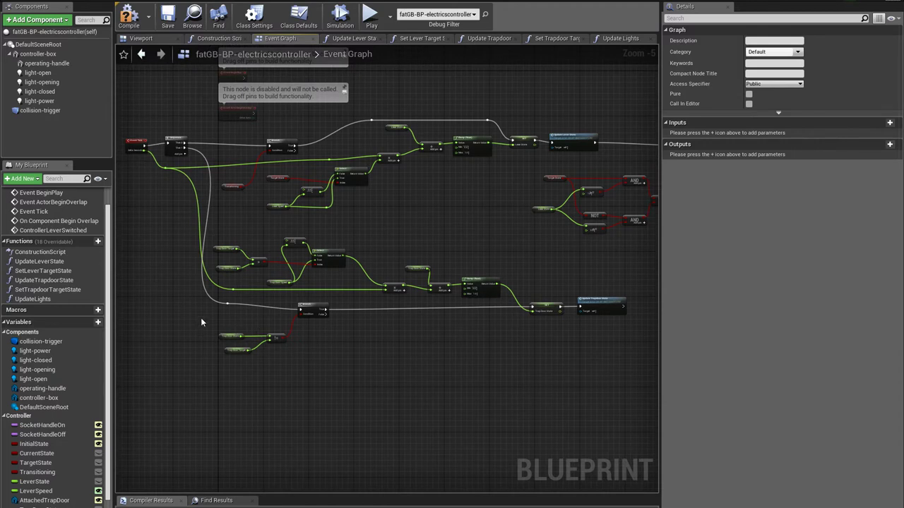
Copy the Trap Door State/Target not-equal check with its Branch and place the copy after the Update Trapdoor State node.
drag(202, 319, 327, 366)
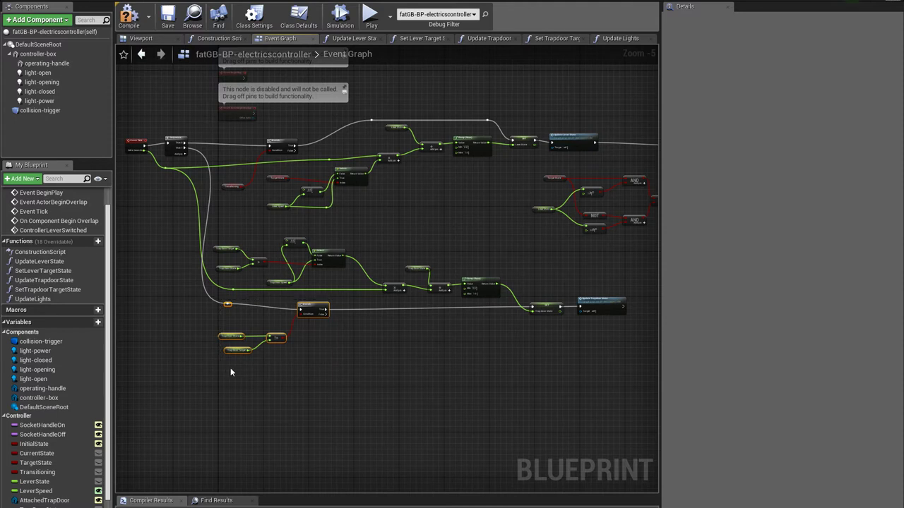
key(ctrl+c)
key(ctrl+v)
drag(366, 358, 636, 312)
scroll(637, 332, up, 3)
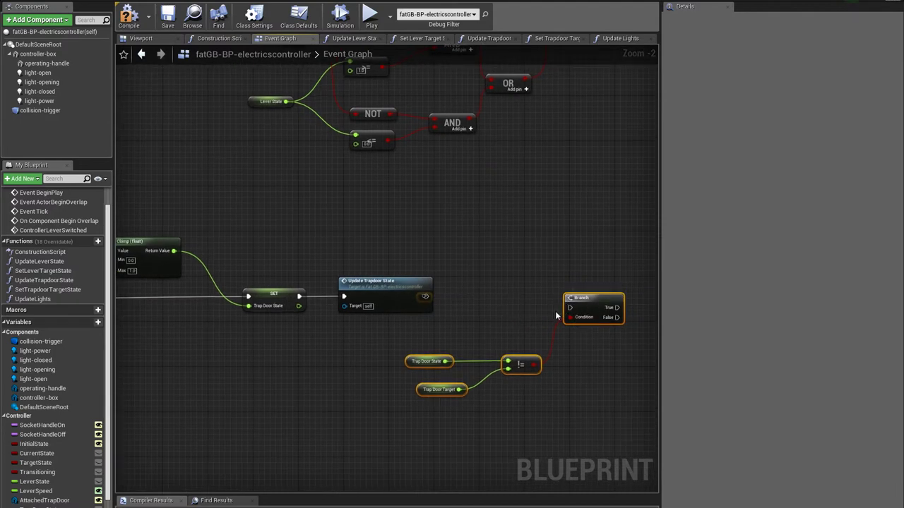
Remove the copied reroute node and connect Update Trapdoor State's execution output directly to the copied Branch.
drag(570, 307, 399, 248)
drag(413, 288, 434, 309)
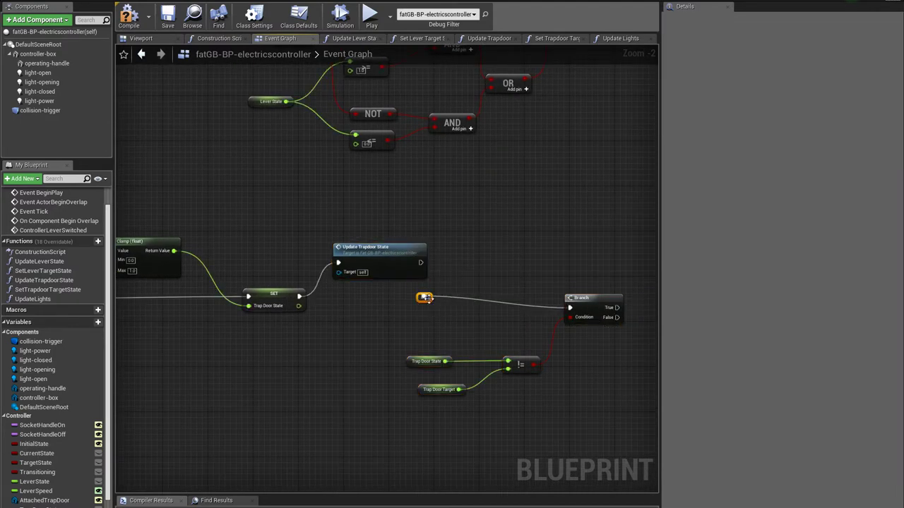
drag(409, 256, 571, 308)
right_drag(594, 347, 546, 346)
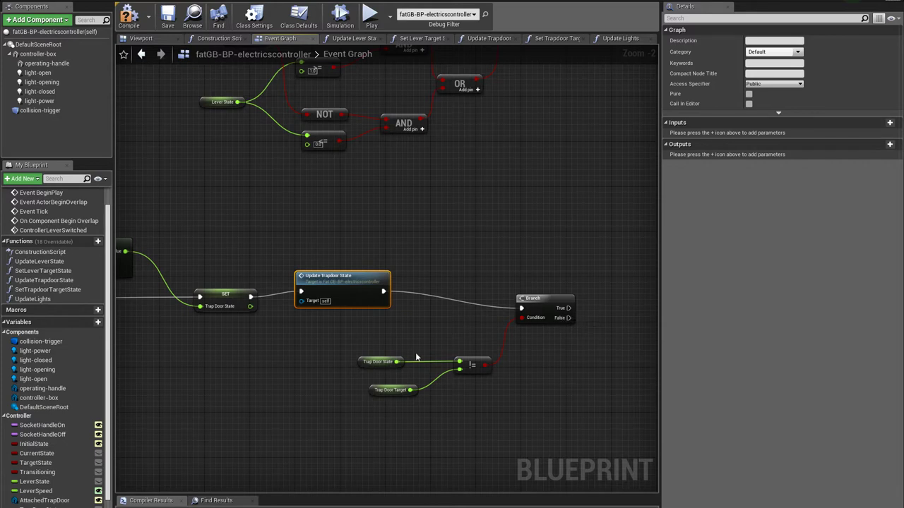
Replace the copied not-equal node with an Equal (float) comparison of Trap Door State and Trap Door Target feeding the Branch's Condition.
drag(396, 361, 455, 339)
text(=)
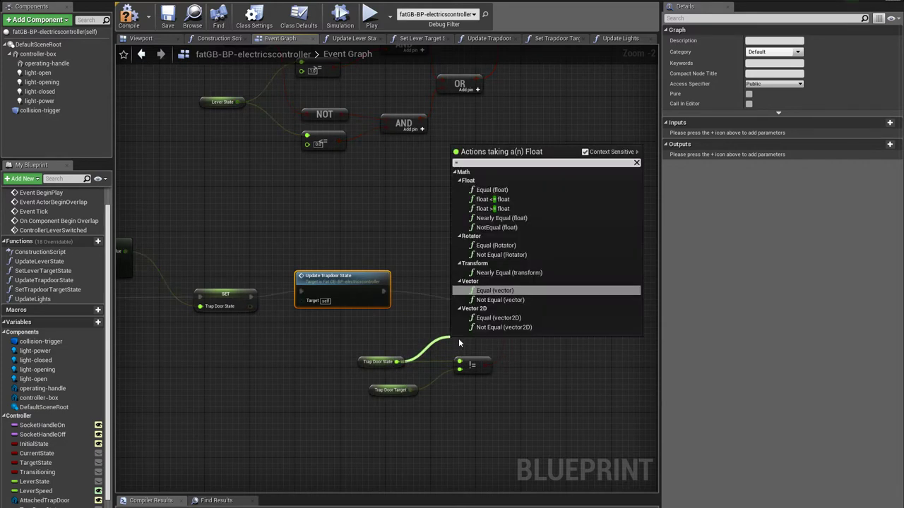
click(502, 192)
click(475, 370)
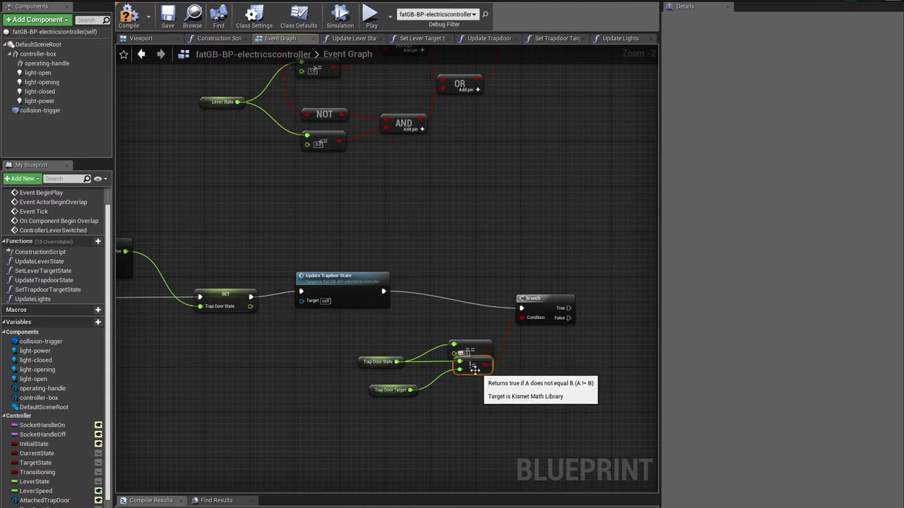
key(Delete)
drag(454, 353, 418, 391)
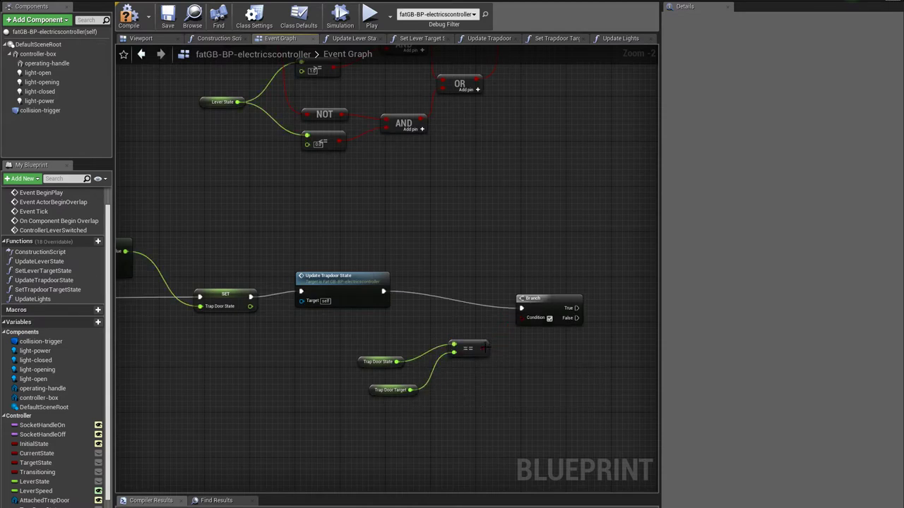
drag(487, 351, 521, 318)
Add an Update Lights call on the copied Branch's True output and compile the blueprint.
right_drag(474, 369, 354, 383)
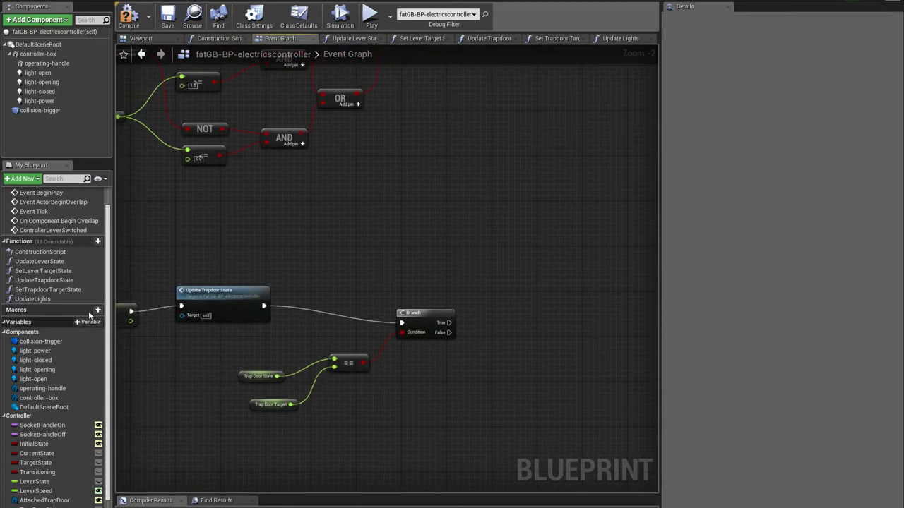
drag(35, 299, 449, 323)
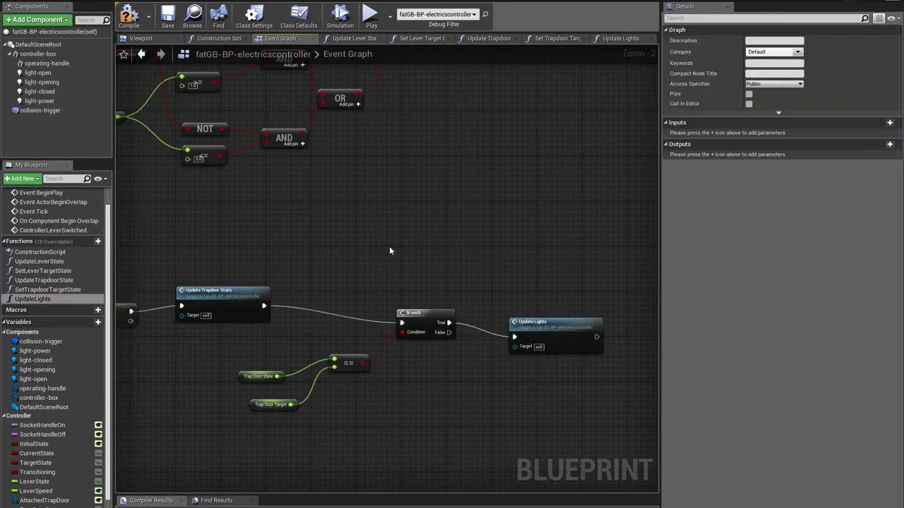
scroll(389, 251, down, 4)
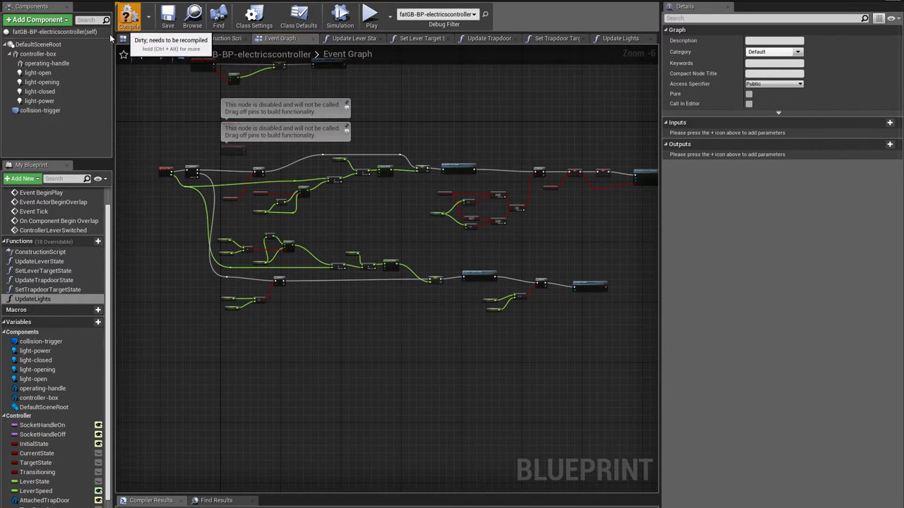
click(129, 16)
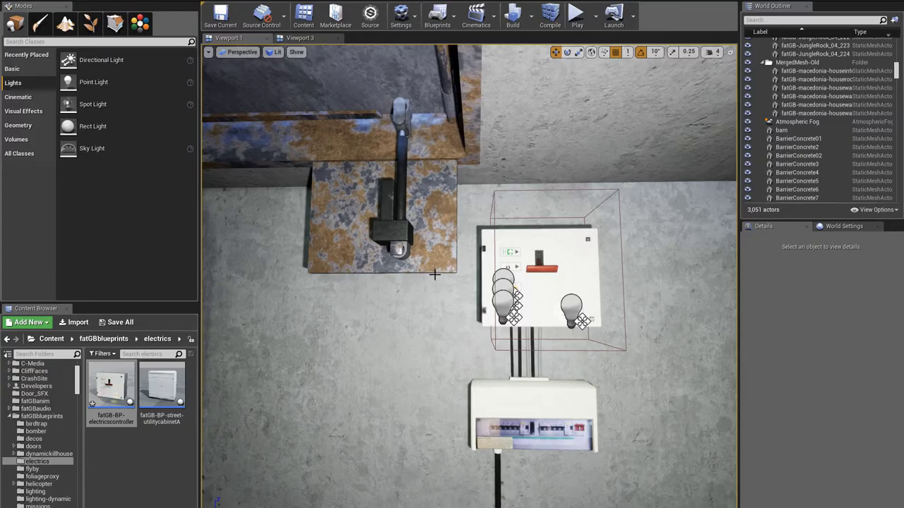
Play the level to test how the controller's indicator lights respond to the lever, and stop the session.
right_drag(414, 318, 428, 335)
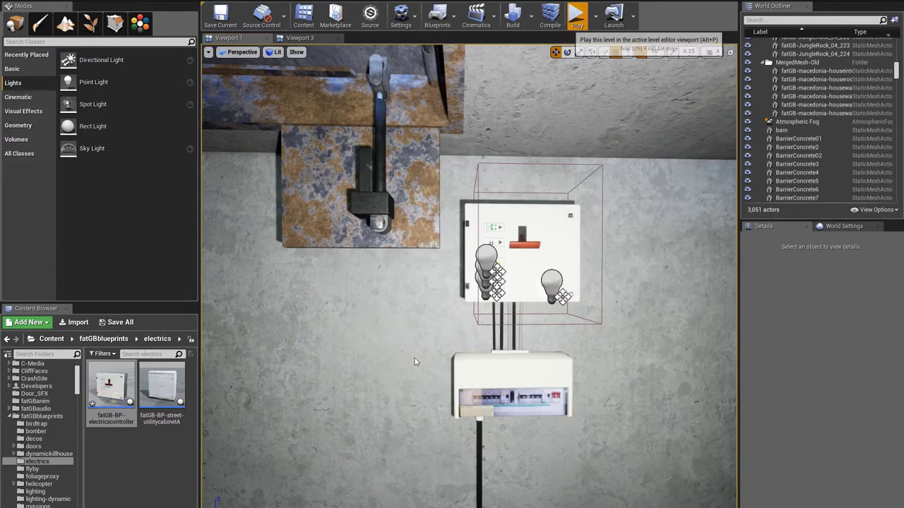
key(alt+p)
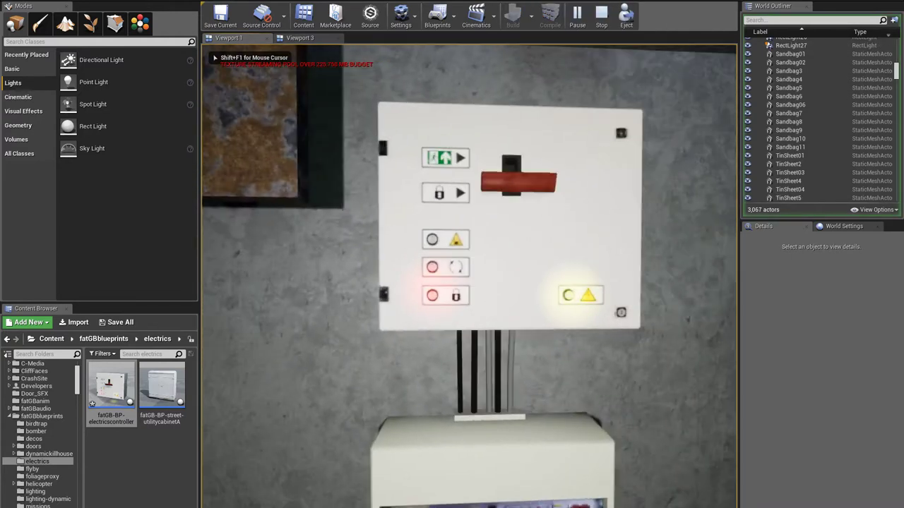
key(s)
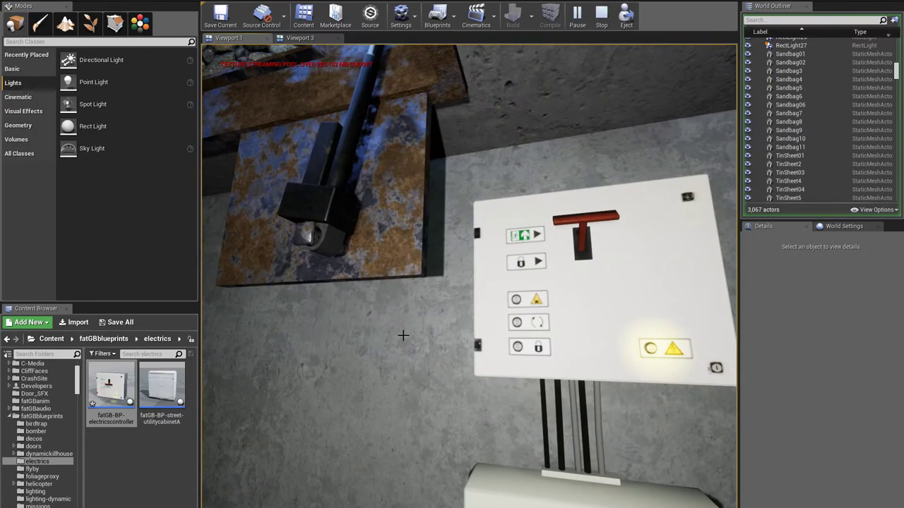
key(Escape)
In the controller blueprint's viewport, enable Affects World for light-open and light-opening, and compile.
click(509, 290)
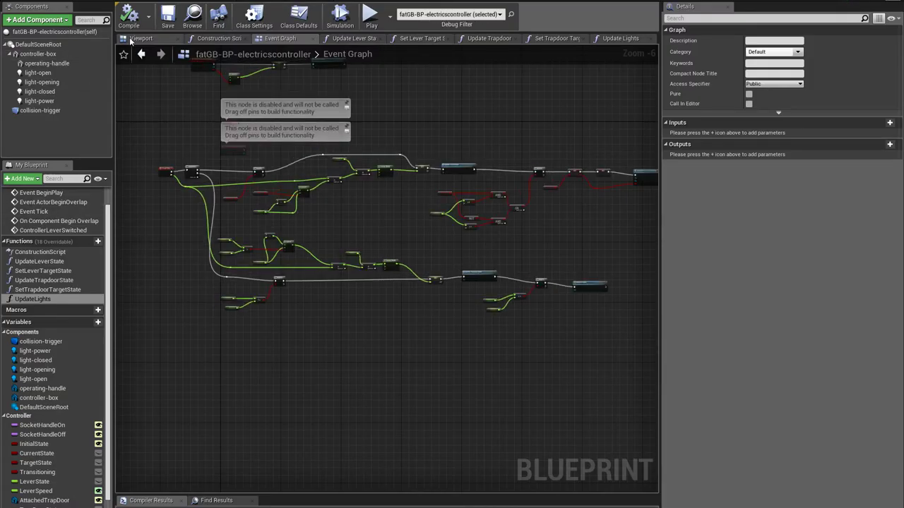
click(137, 38)
click(305, 165)
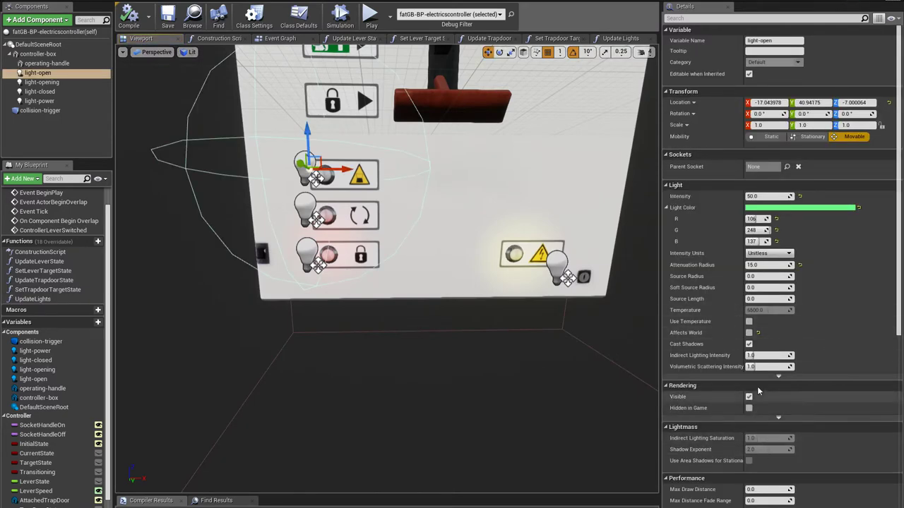
click(748, 333)
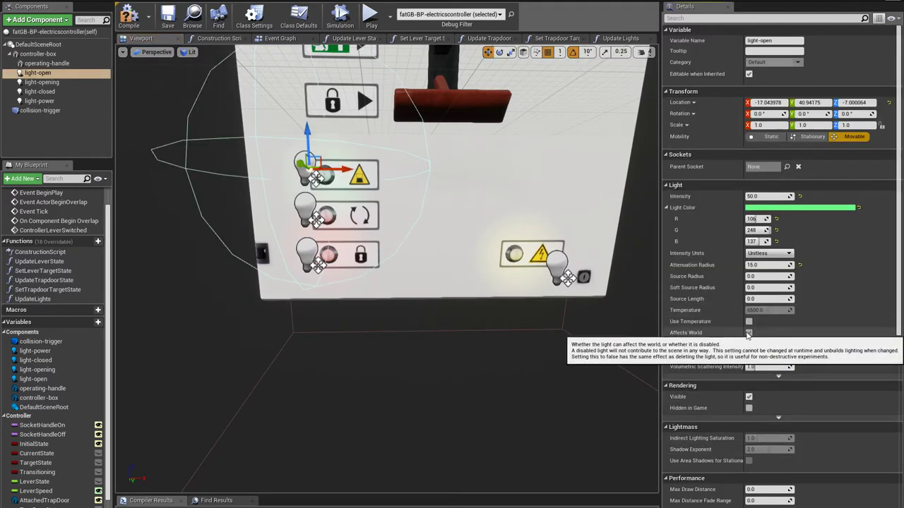
click(307, 206)
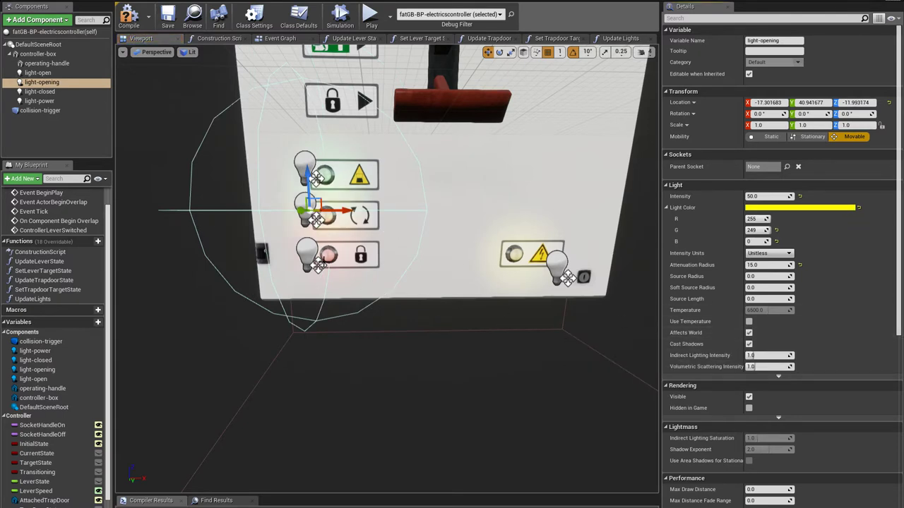
click(128, 20)
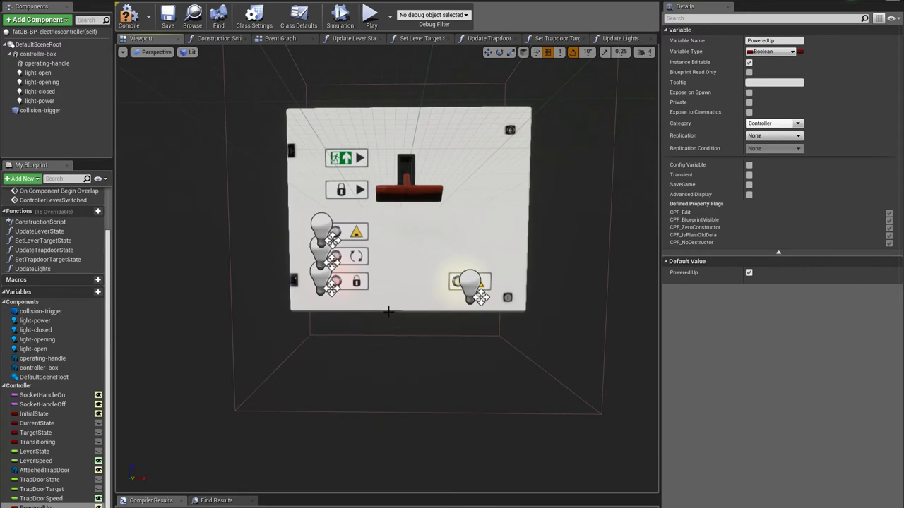
Check the PoweredUp default, the Construction Script and the Update Lights graph for how the lights are driven.
click(749, 273)
click(219, 39)
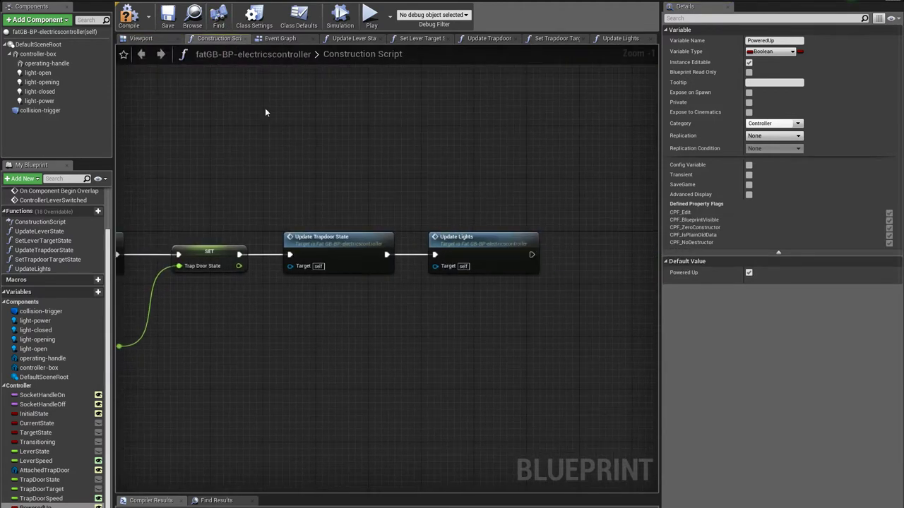
click(612, 41)
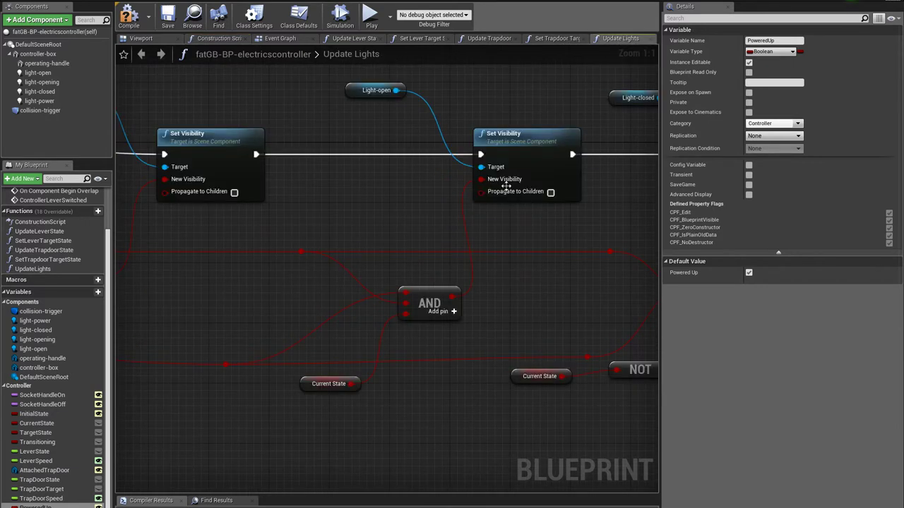
scroll(277, 261, down, 1)
right_drag(277, 261, 632, 237)
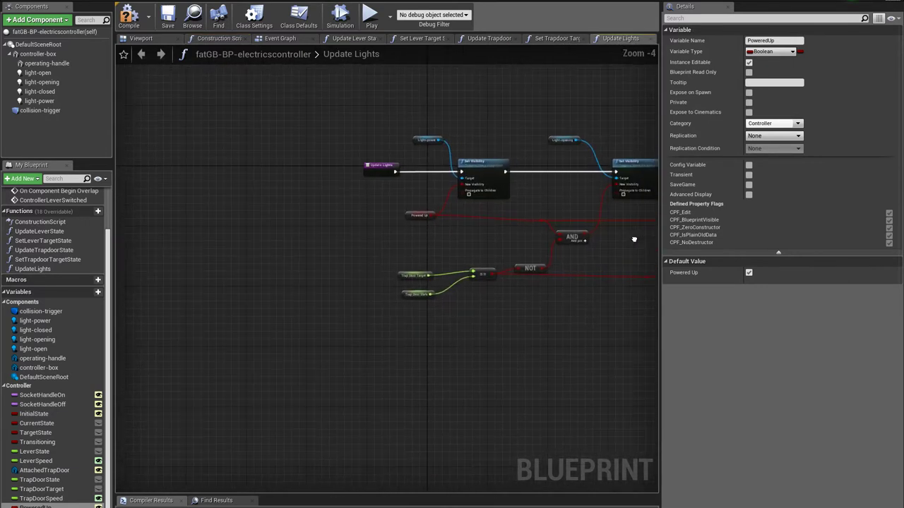
scroll(507, 274, up, 2)
scroll(424, 251, up, 1)
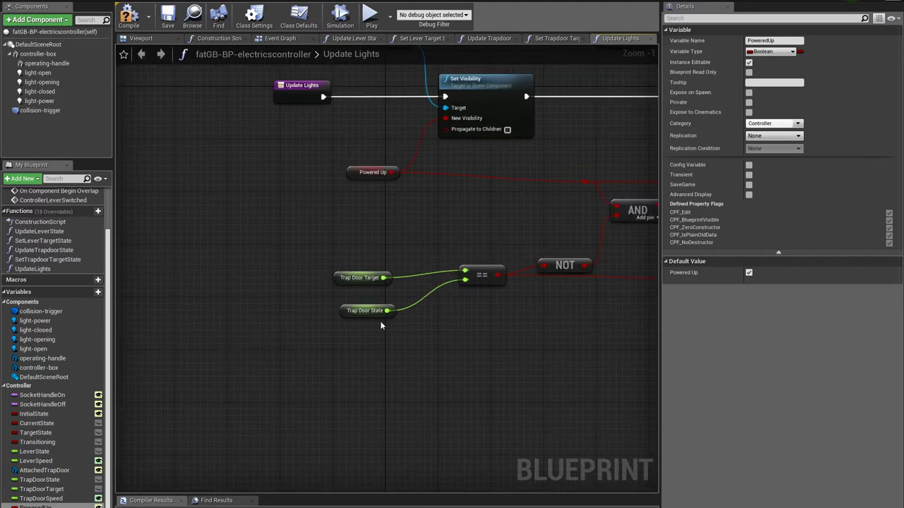
Move the NOT node slightly higher in the Update Lights graph and check the surrounding AND wiring.
right_drag(443, 283, 337, 299)
drag(453, 282, 444, 263)
right_drag(548, 279, 368, 320)
scroll(371, 301, up, 1)
scroll(368, 321, down, 2)
right_drag(239, 284, 457, 301)
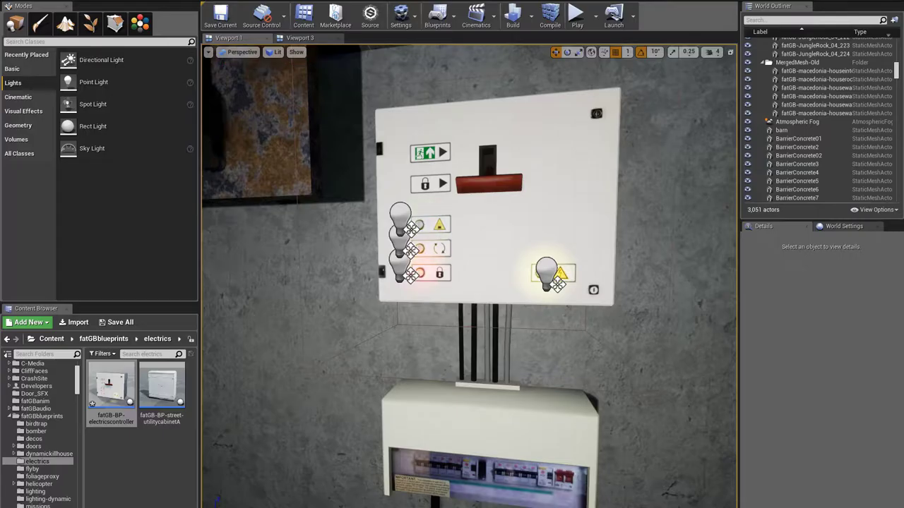
Play the level again to test the lever and trapdoor, stop it, and inspect the controller's indicator lights up close.
click(577, 18)
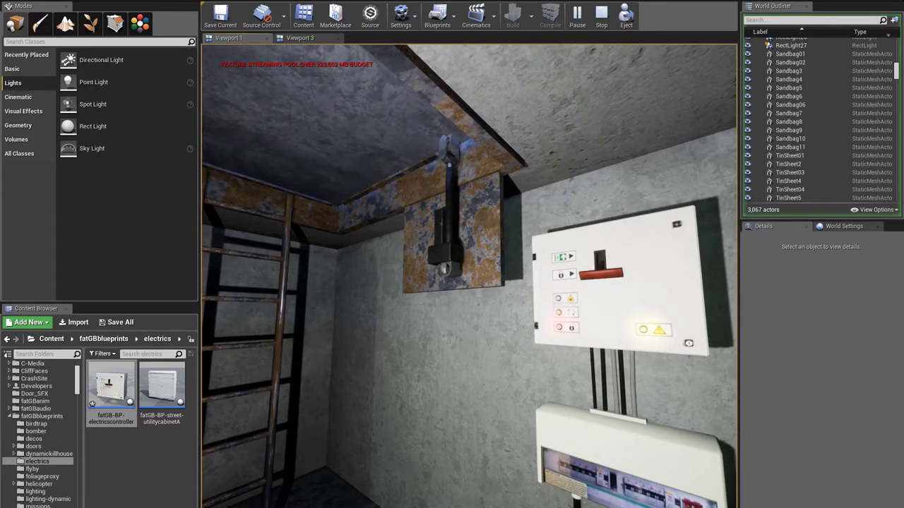
key(Escape)
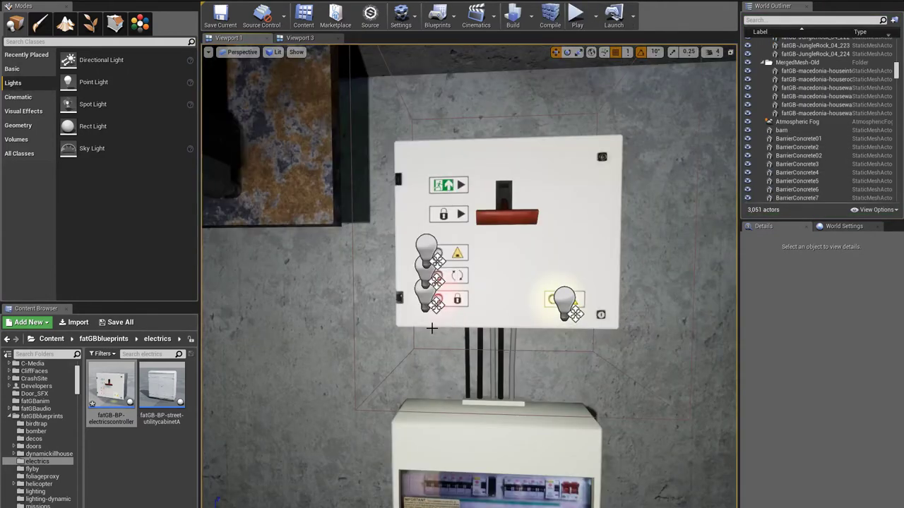
key(w)
right_drag(341, 330, 328, 331)
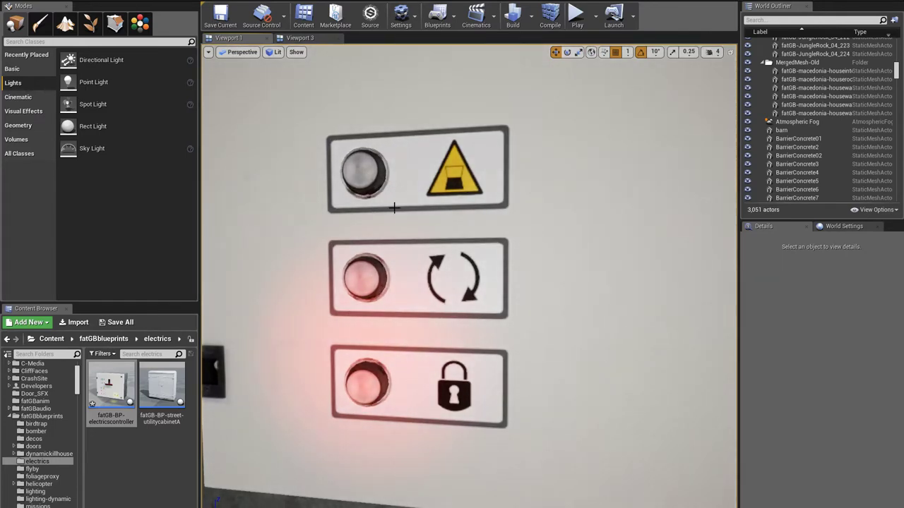
scroll(398, 265, down, 5)
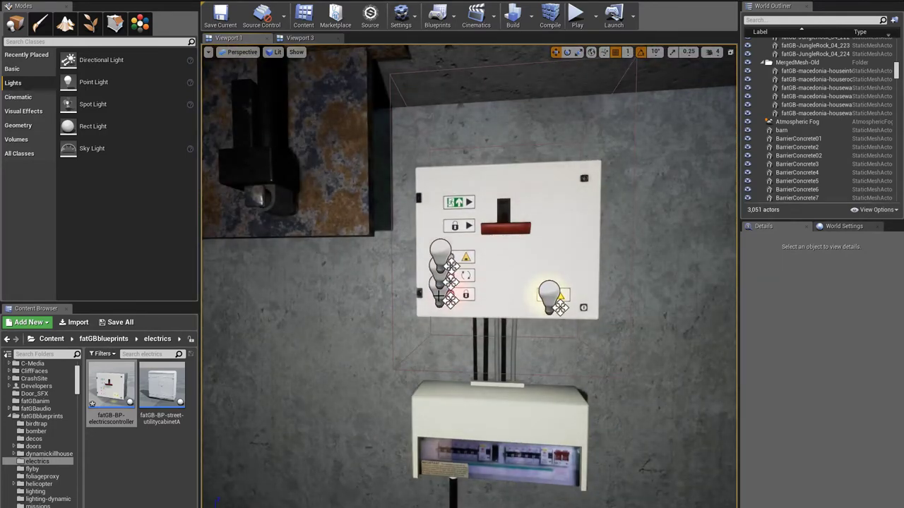
In the controller blueprint, set the Intensity of light-open, light-opening, light-closed and light-power to 40, and compile.
click(439, 296)
click(463, 130)
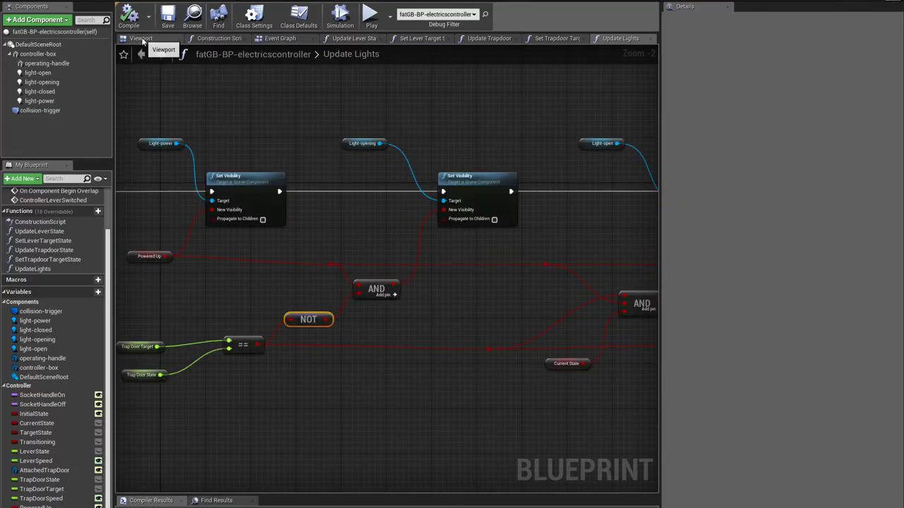
click(140, 38)
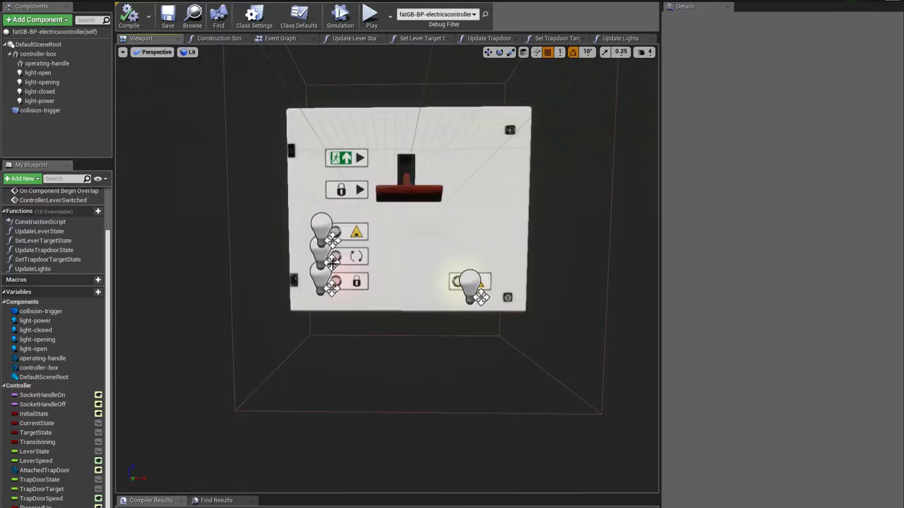
click(321, 225)
ctrl+click(320, 252)
ctrl+click(321, 278)
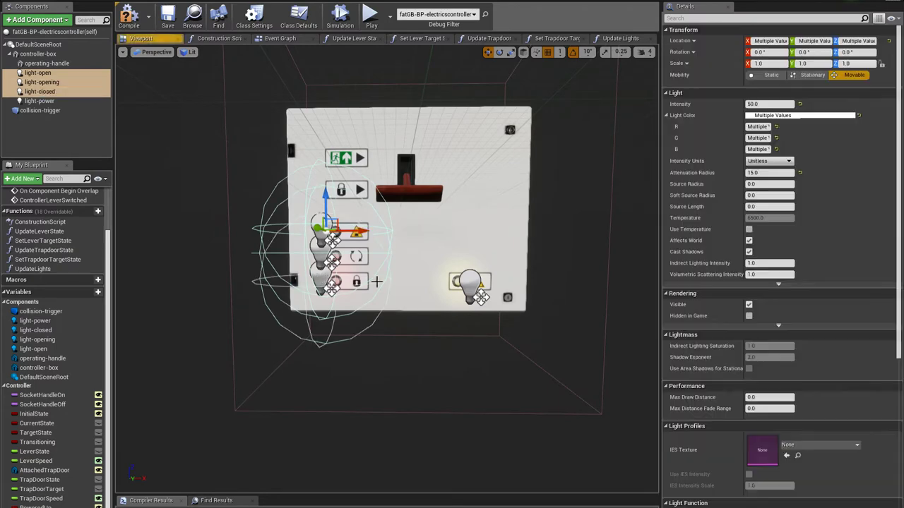
ctrl+click(467, 284)
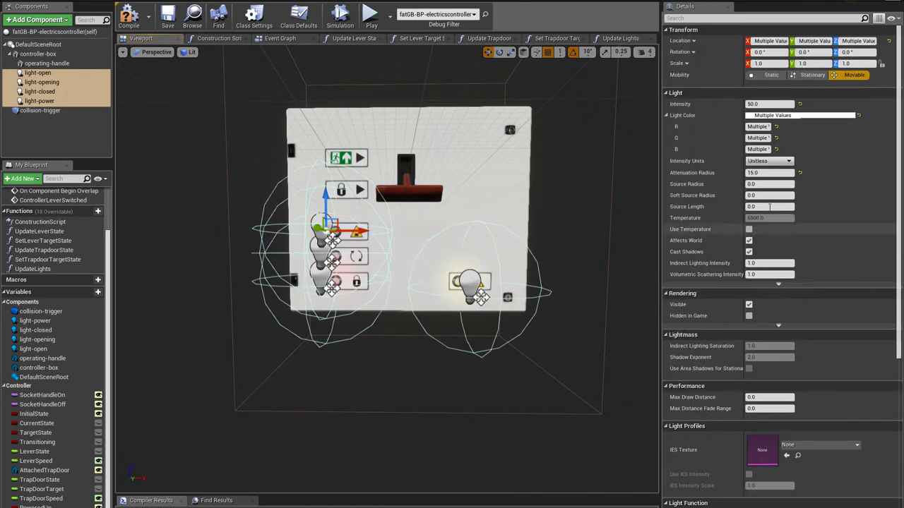
click(763, 104)
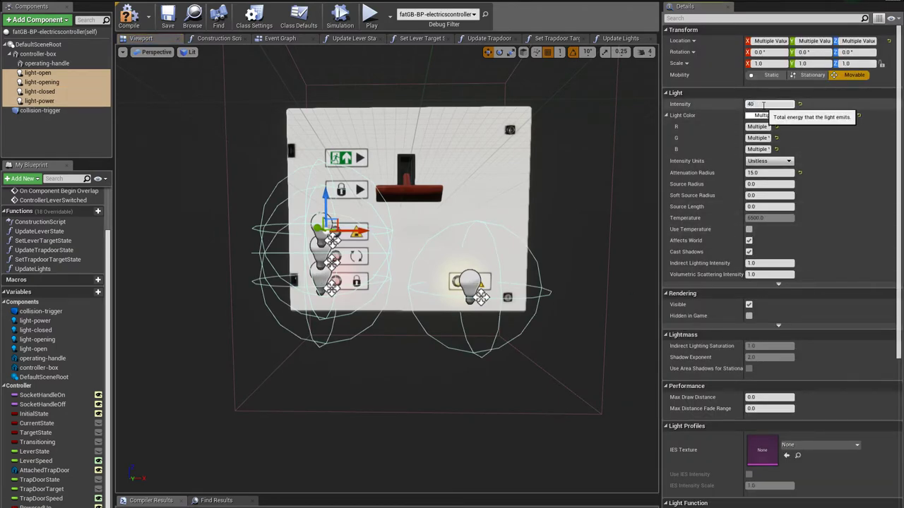
key(Return)
right_drag(405, 377, 401, 349)
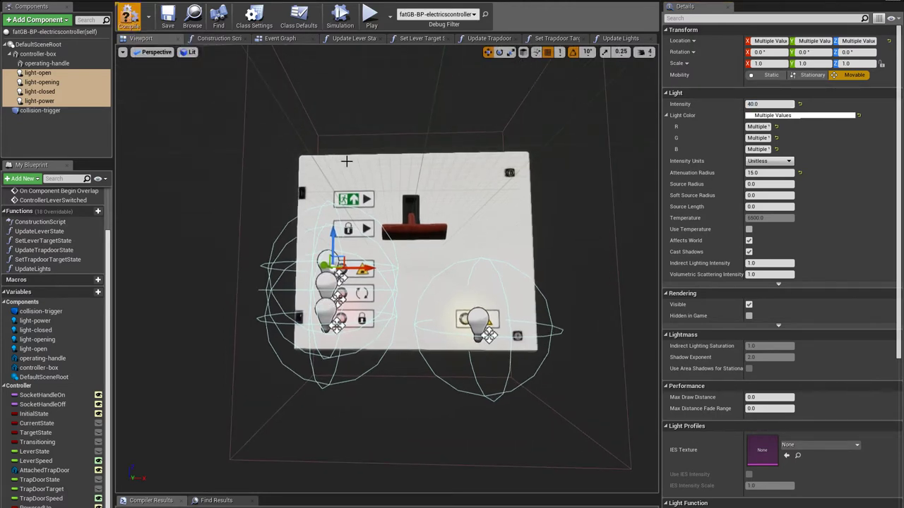
key(F7)
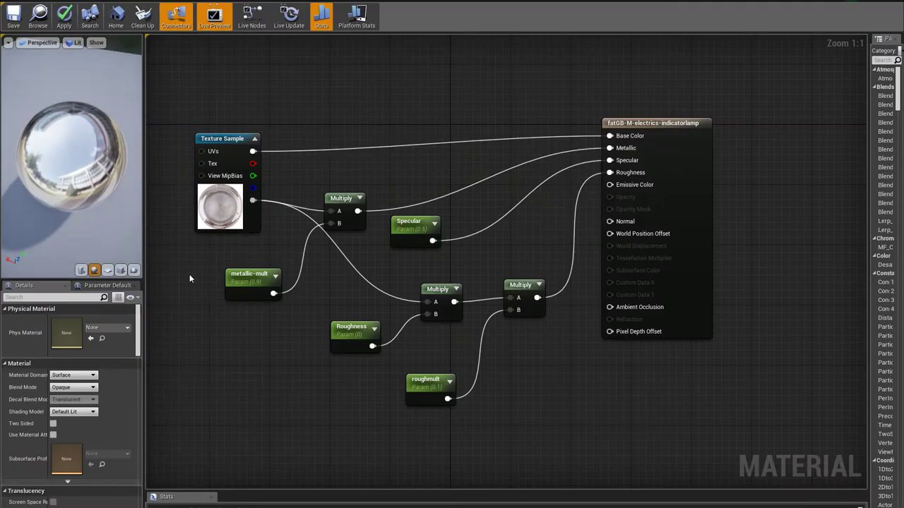
Open the fatGB-T-electrics-indicatorlamp texture used by the lamp material's Texture Sample and examine its alpha, then return to the material.
right_drag(189, 278, 283, 286)
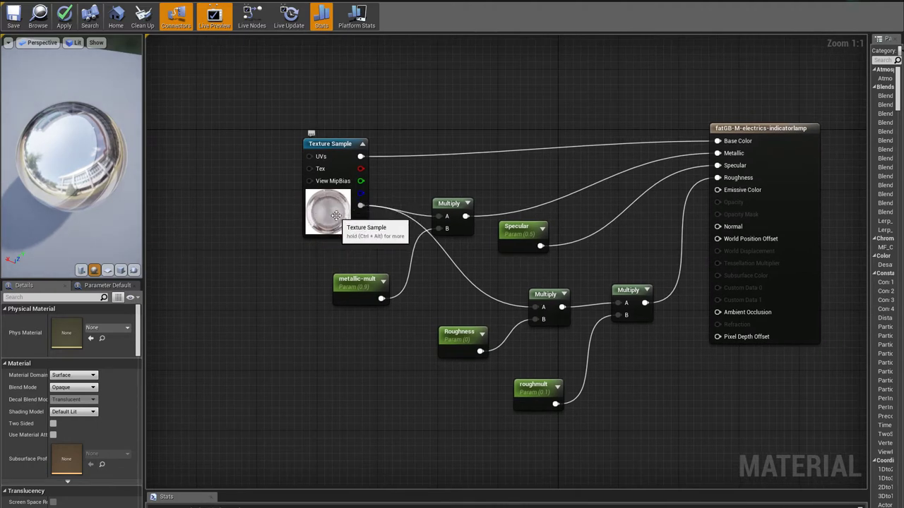
click(313, 233)
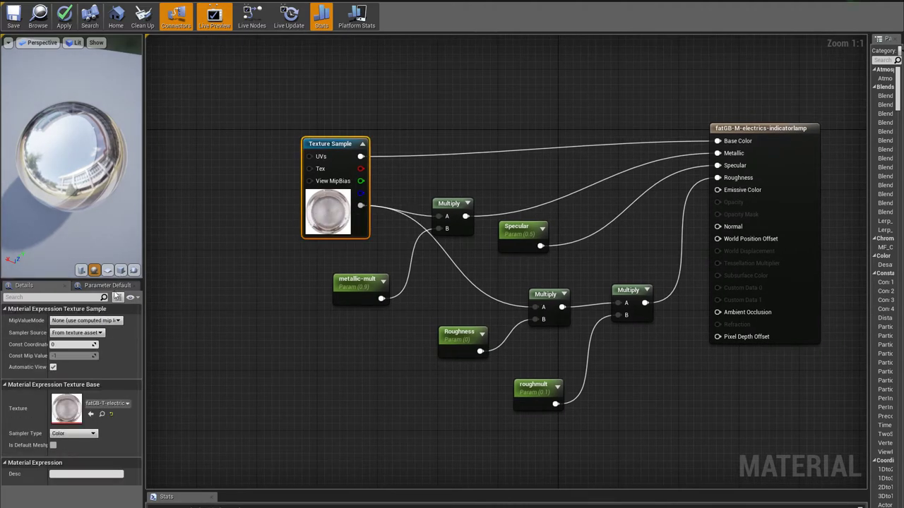
click(104, 415)
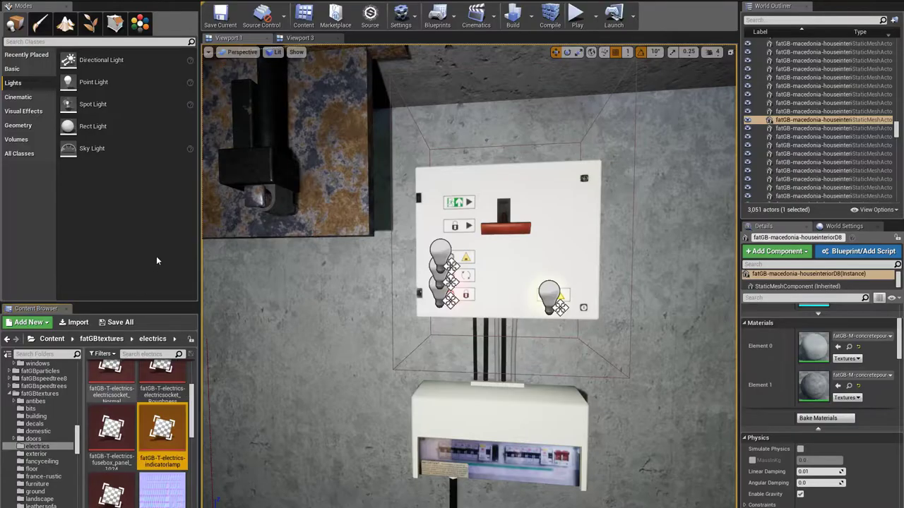
double_click(162, 426)
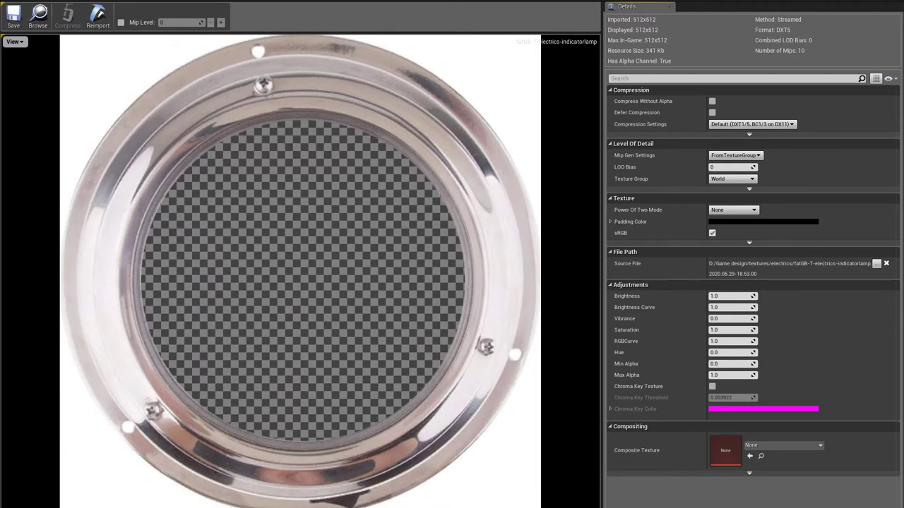
click(457, 1)
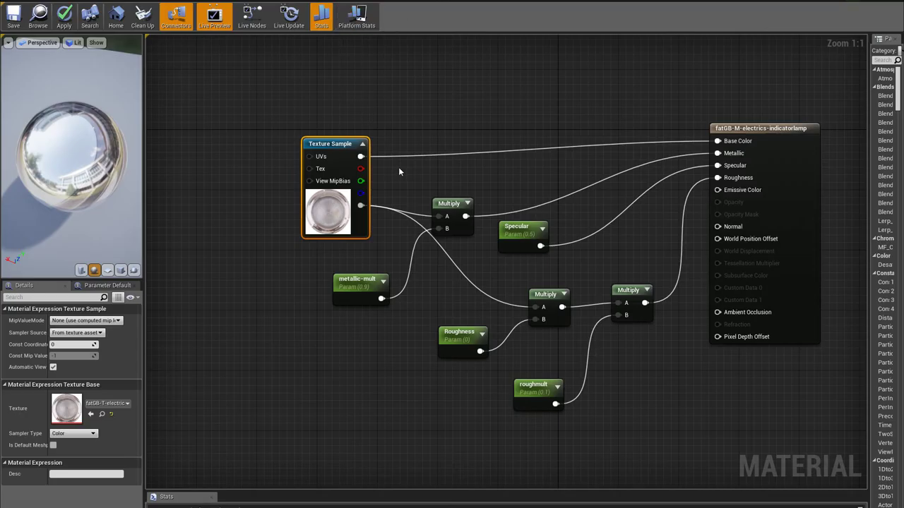
Move the Texture Sample node away from the Multiply nodes and add a VectorParameter node above the Base Color wire.
drag(315, 137, 261, 115)
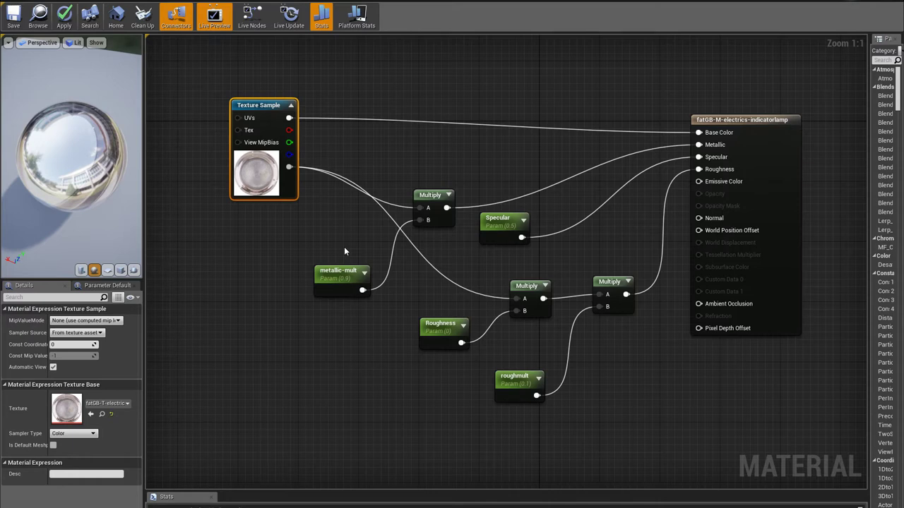
right_drag(425, 111, 428, 157)
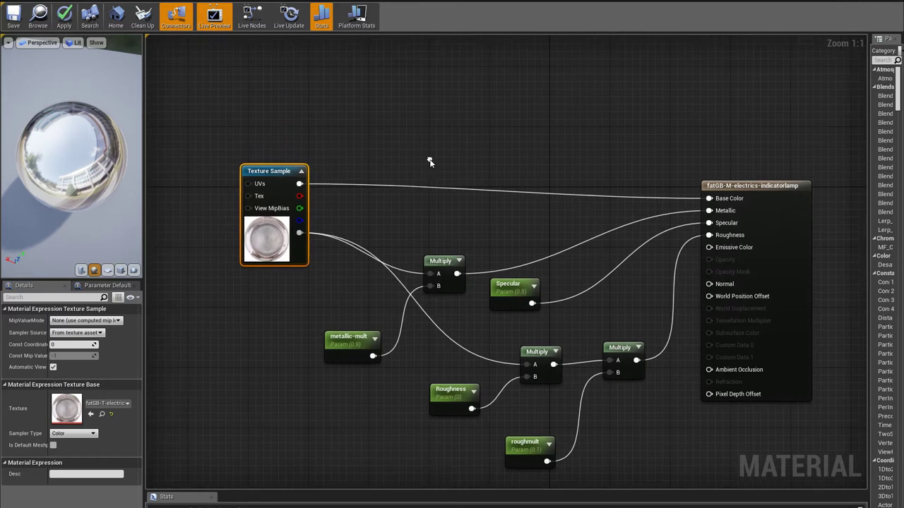
right_click(399, 128)
text(vectorpara)
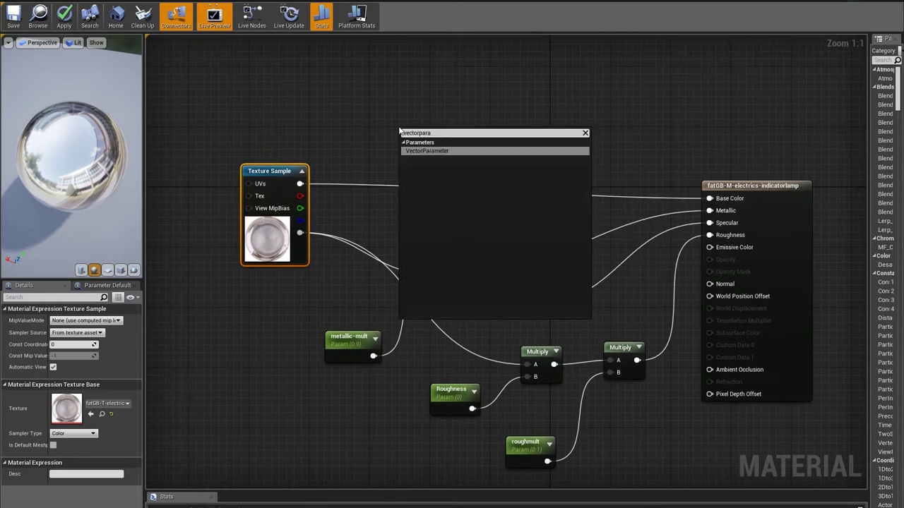
click(420, 153)
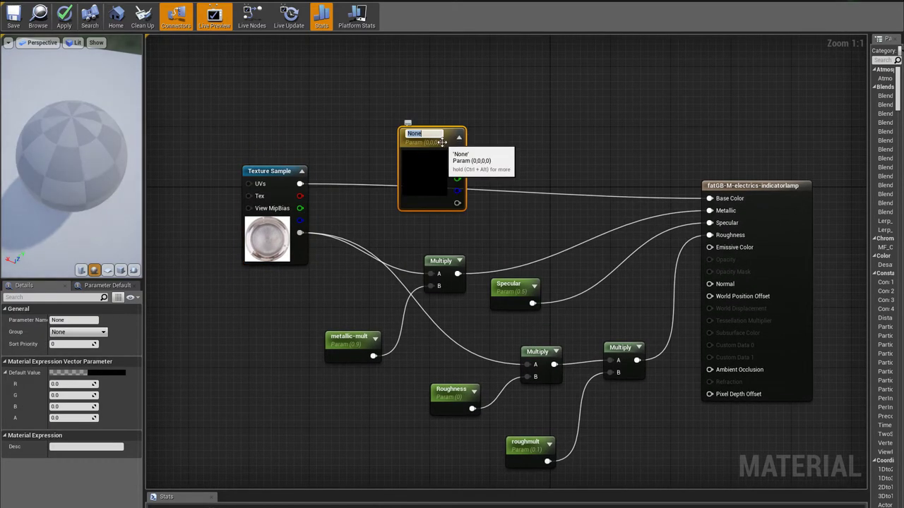
drag(422, 134, 421, 105)
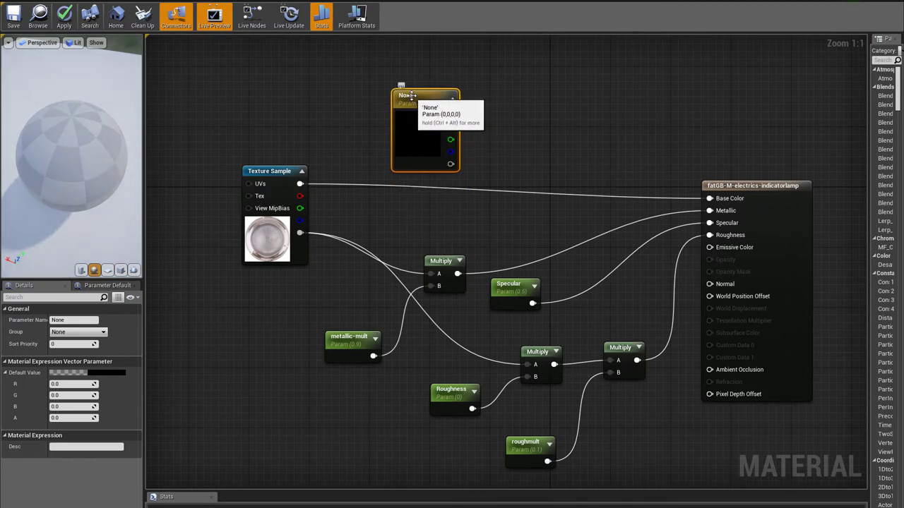
double_click(420, 104)
click(593, 323)
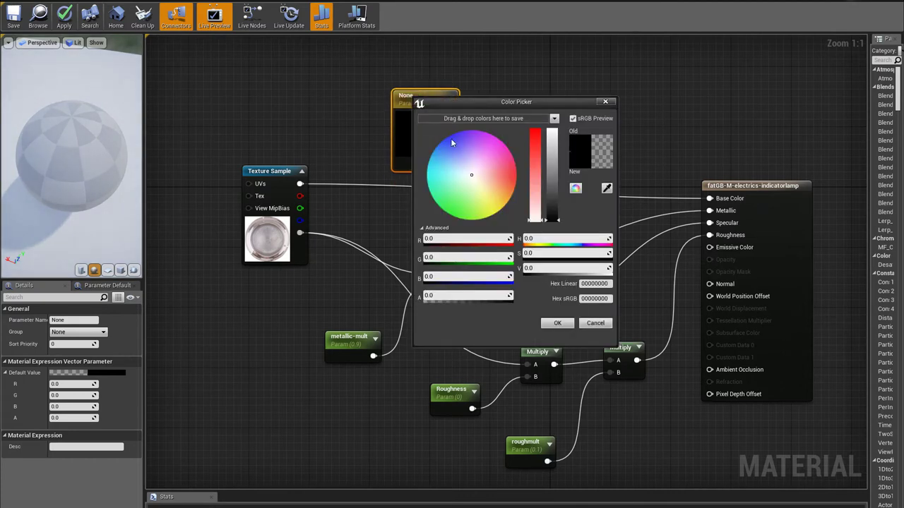
click(595, 324)
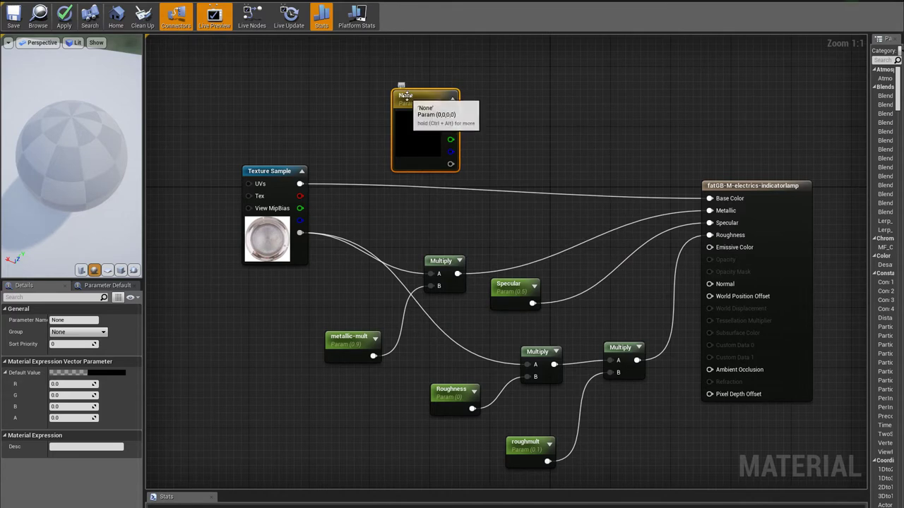
Name the vector parameter EmissiveLight and connect its colour output to the material's Emissive Color.
click(408, 96)
click(73, 320)
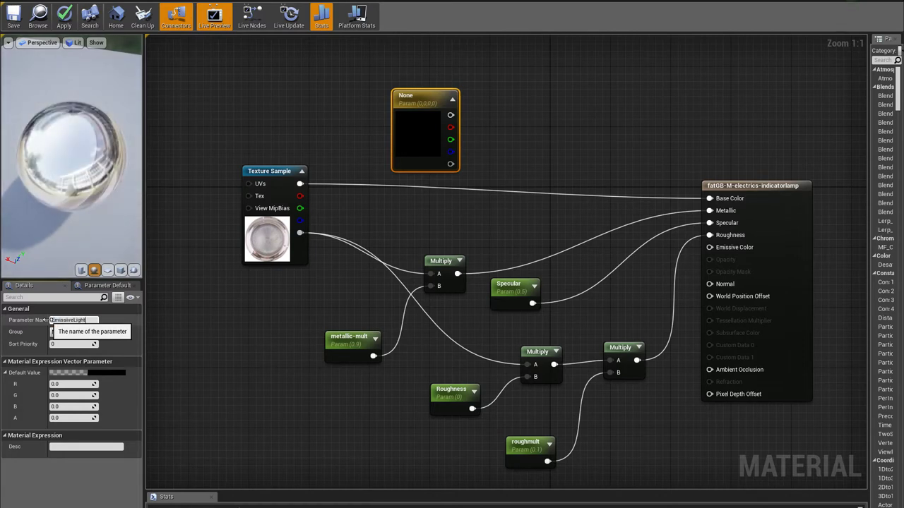
key(Return)
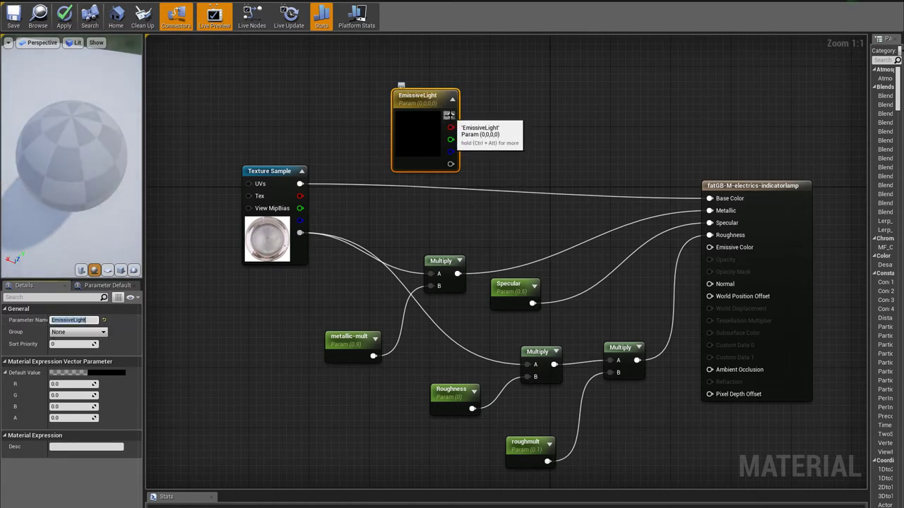
drag(451, 115, 712, 248)
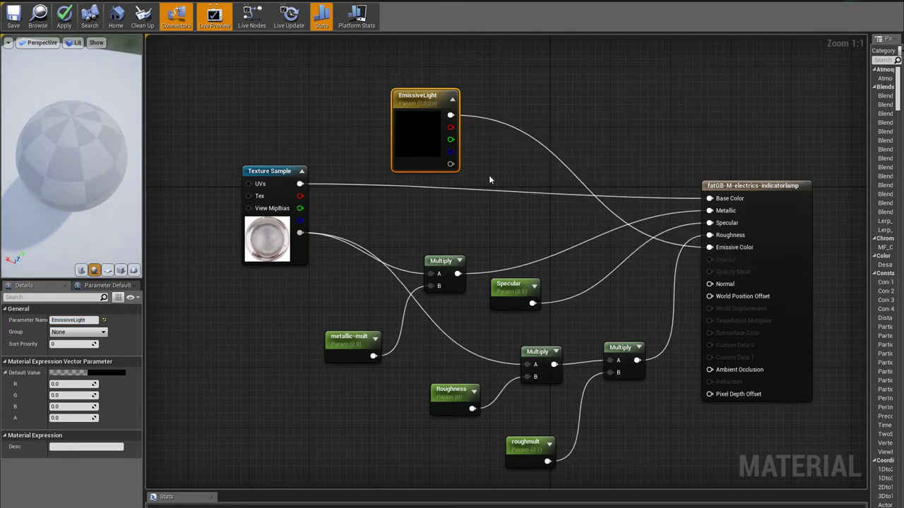
drag(409, 133, 393, 134)
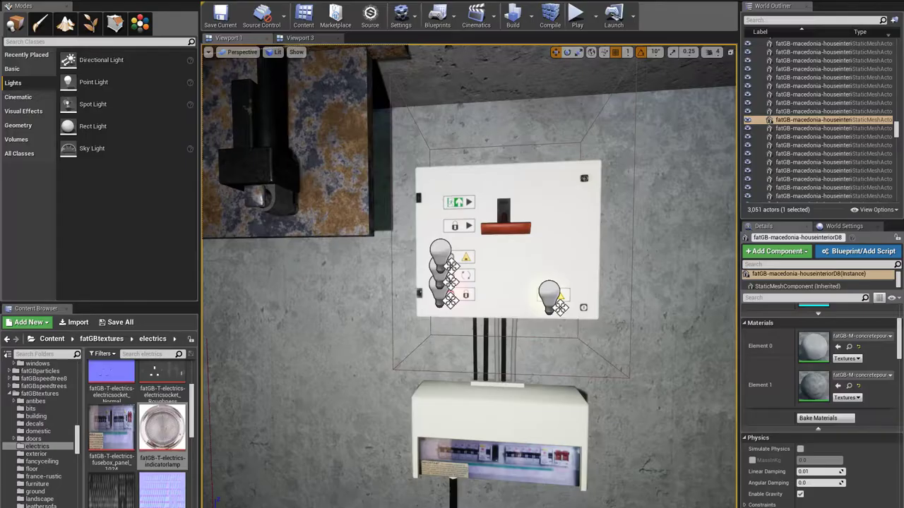
Inspect the controller's indicator lamps up close in the level viewport.
key(w)
right_drag(369, 313, 369, 313)
key(s)
right_drag(432, 318, 431, 319)
key(a)
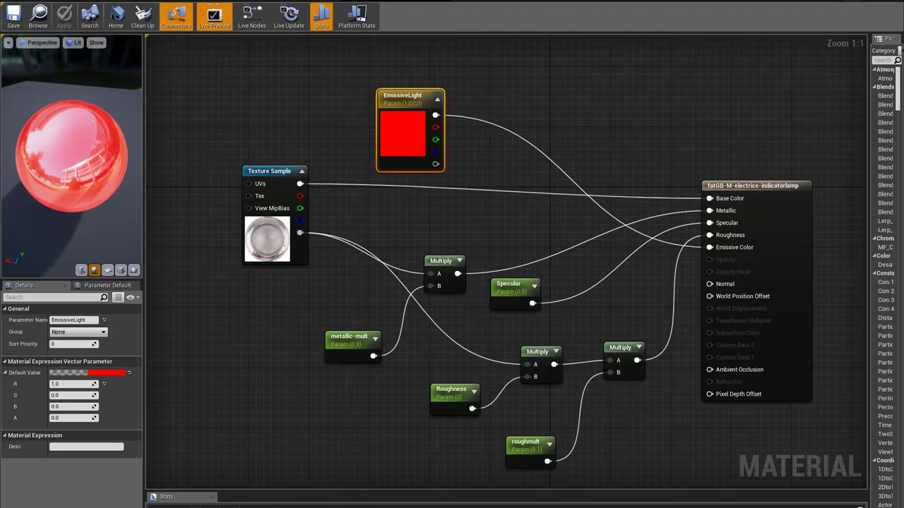
Shift the EmissiveLight node up to make room and add a OneMinus node fed by the Texture Sample's alpha.
drag(406, 106, 391, 91)
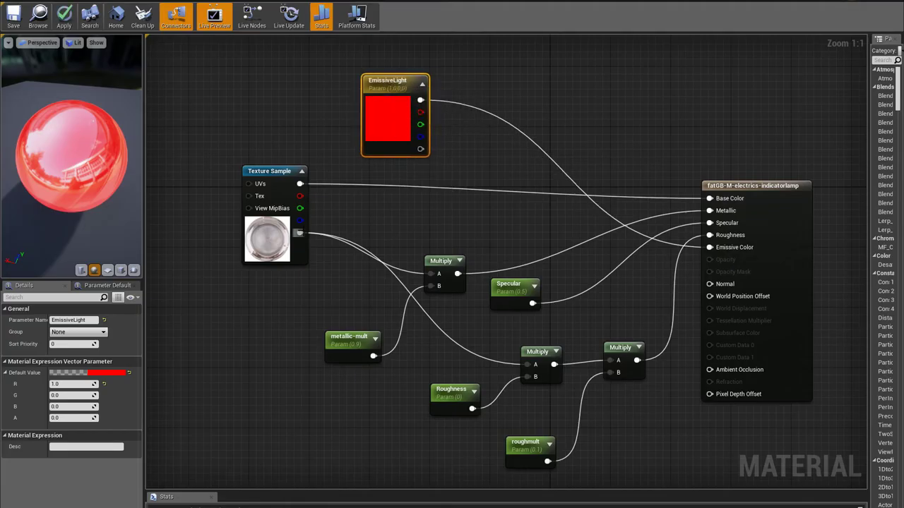
drag(300, 232, 473, 182)
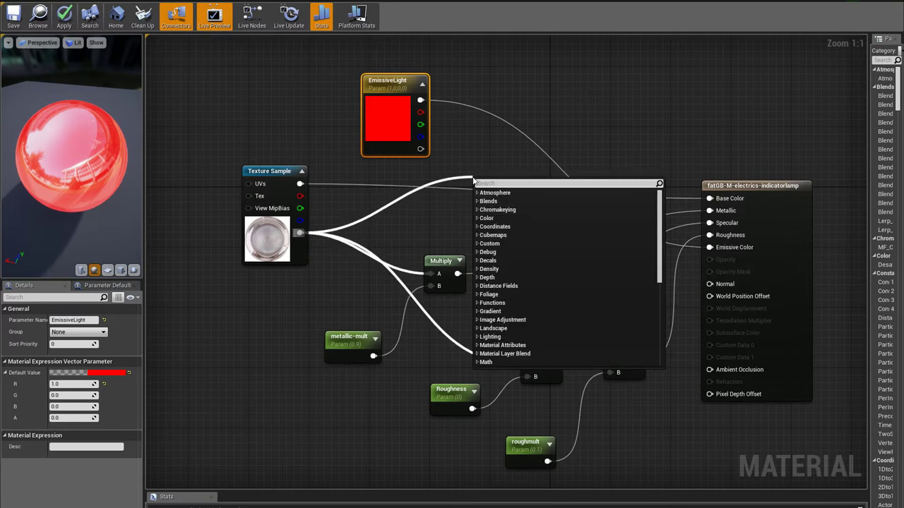
text(1-)
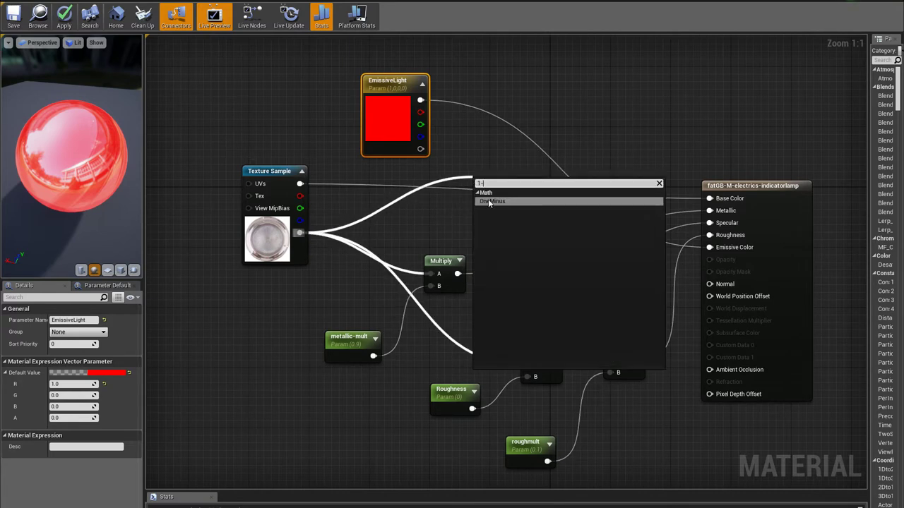
click(493, 202)
Multiply the OneMinus output by EmissiveLight, feed the result into Emissive Color, and save the lamp material.
drag(490, 184, 541, 150)
text(*)
click(570, 175)
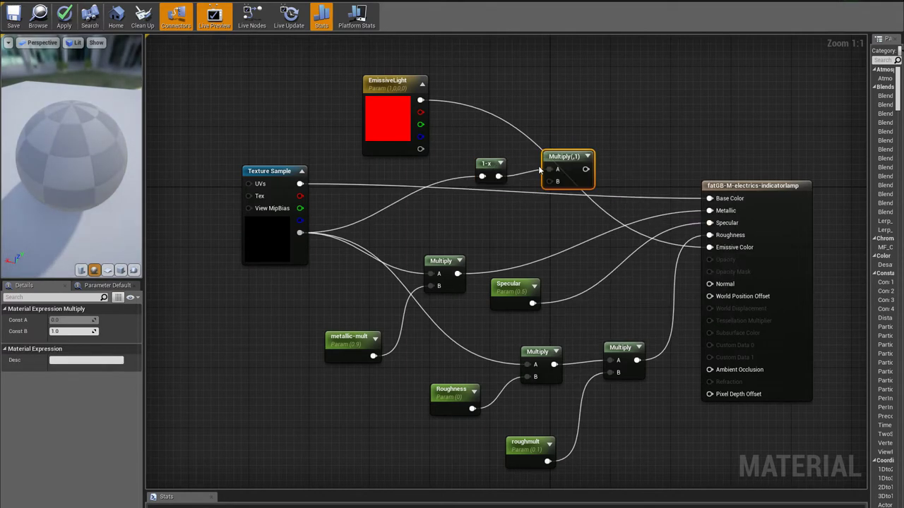
drag(550, 181, 422, 100)
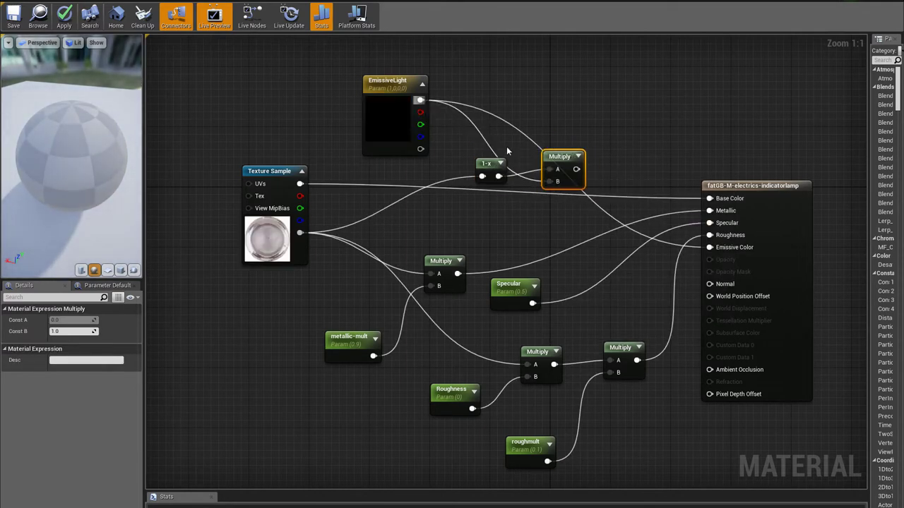
drag(576, 169, 709, 247)
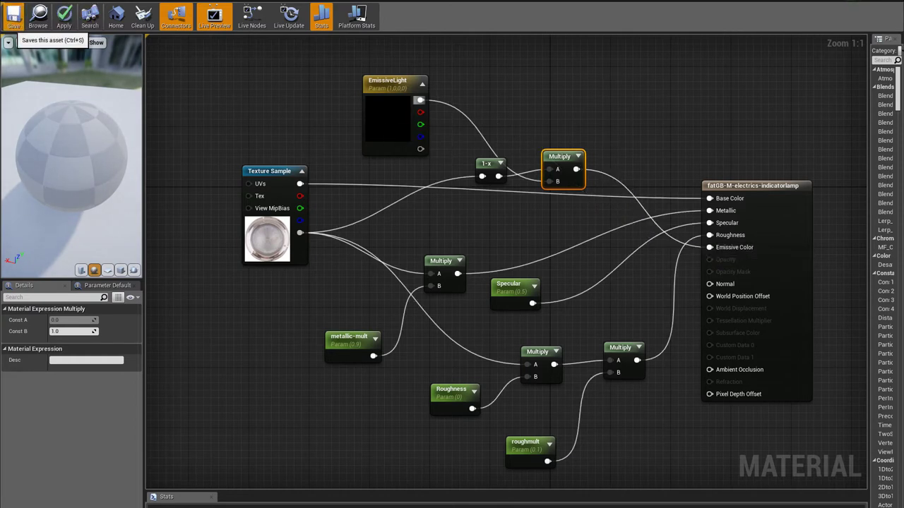
click(13, 26)
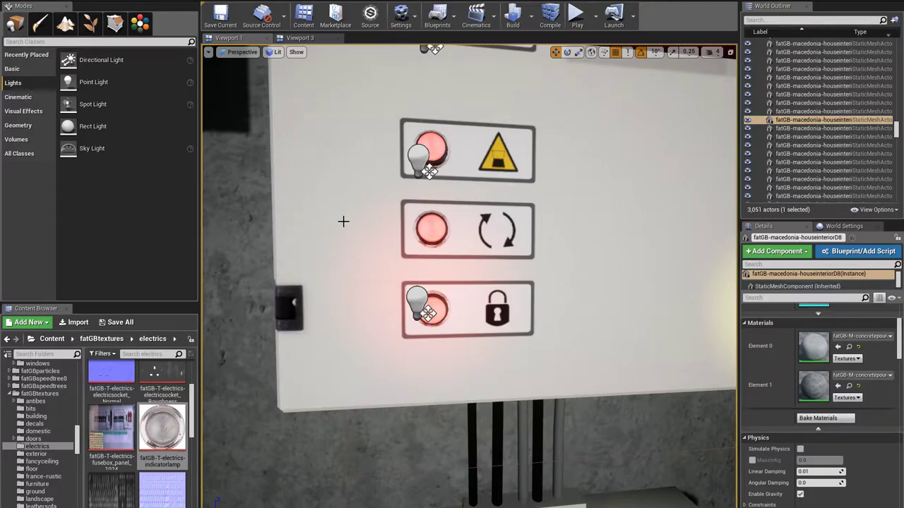
Examine the emissive indicator lamps on the controller box in the level, from a distance and close up, with editor icons hidden.
scroll(343, 218, down, 3)
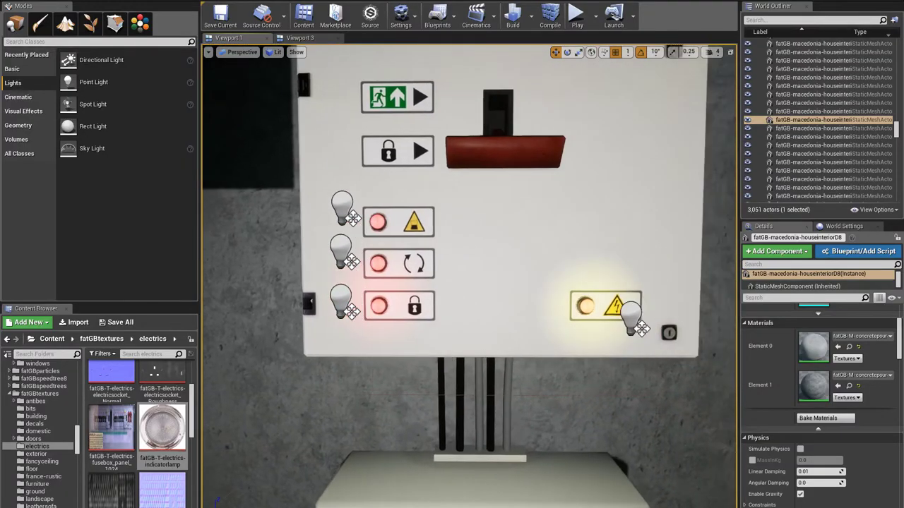
drag(470, 276, 423, 212)
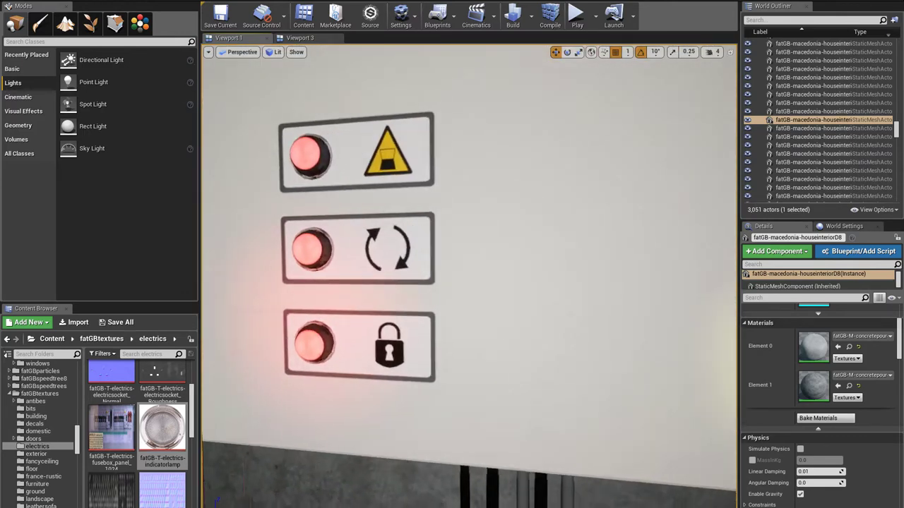
key(g)
scroll(361, 209, down, 3)
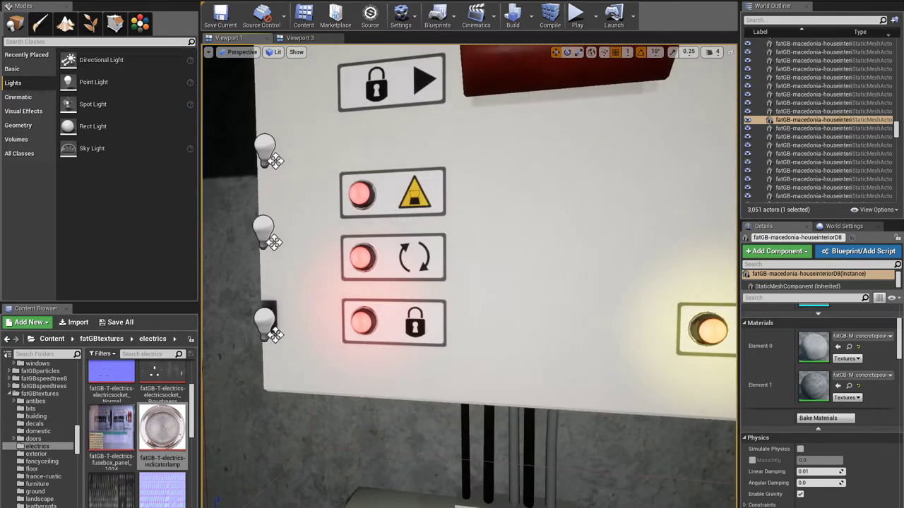
right_drag(318, 179, 305, 196)
scroll(453, 282, up, 2)
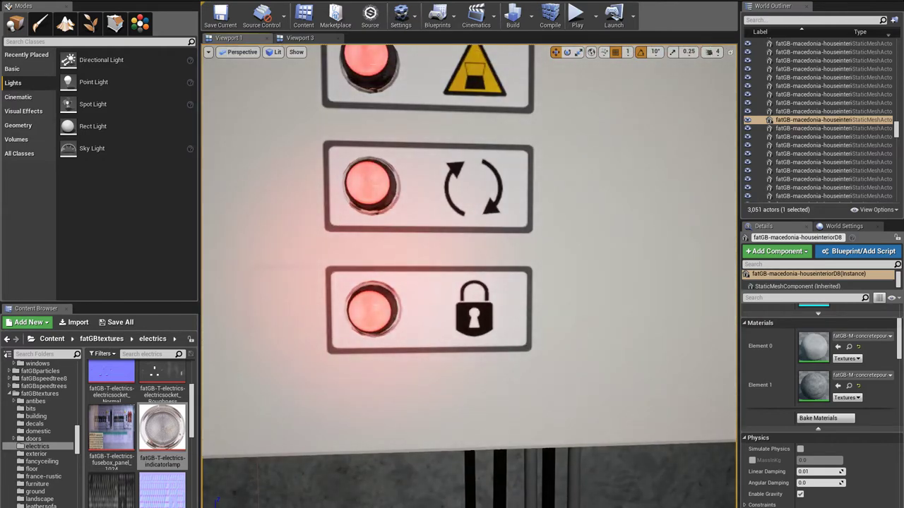
Examine the glow of the indicator lamps on the controller box from several distances and angles in the level.
scroll(470, 276, down, 3)
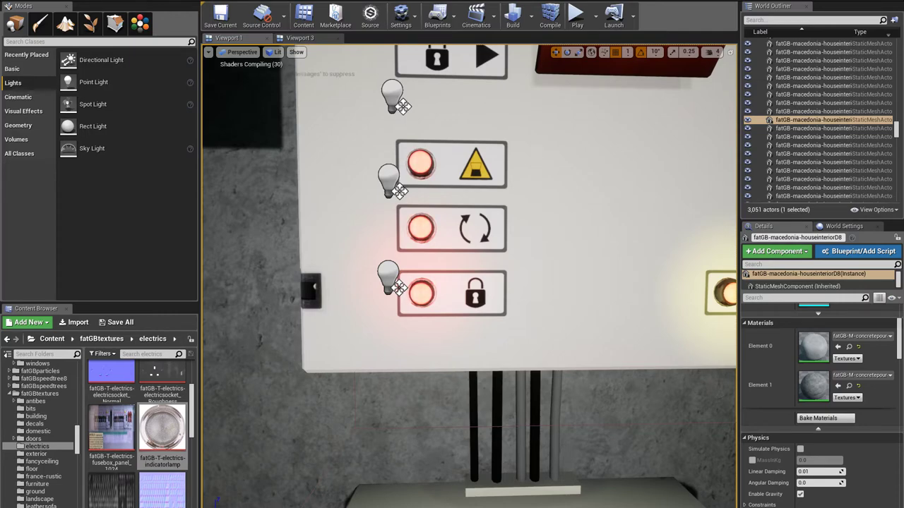
key(s)
mouse_move(534, 263)
right_down()
mouse_move(384, 271)
mouse_move(542, 266)
right_up()
key(w)
key(w)
key(w)
key(s)
key(s)
key(w)
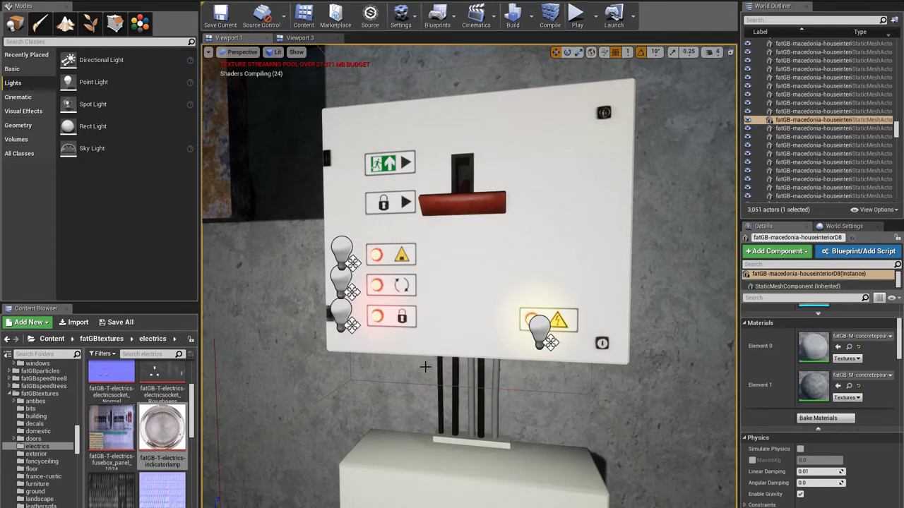
key(w)
right_drag(442, 332, 426, 331)
key(s)
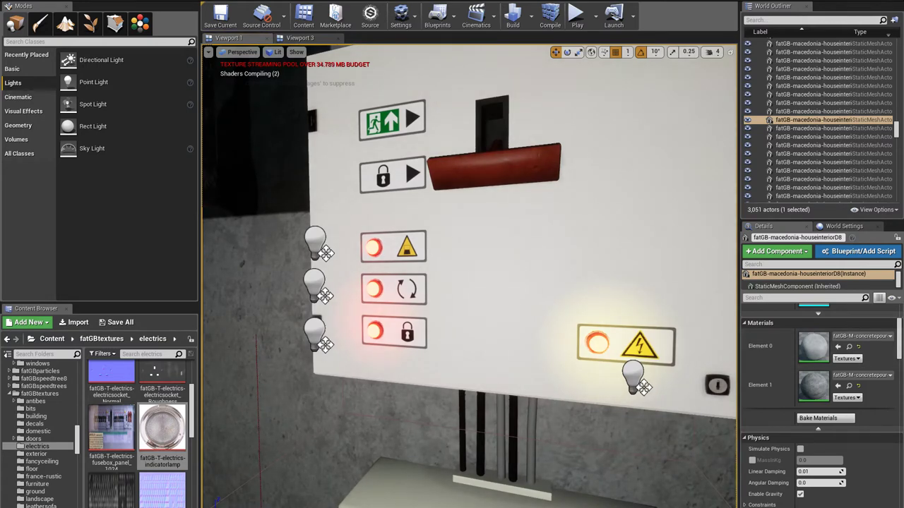
key(w)
right_drag(427, 331, 440, 336)
key(a)
key(w)
right_drag(607, 377, 606, 378)
key(s)
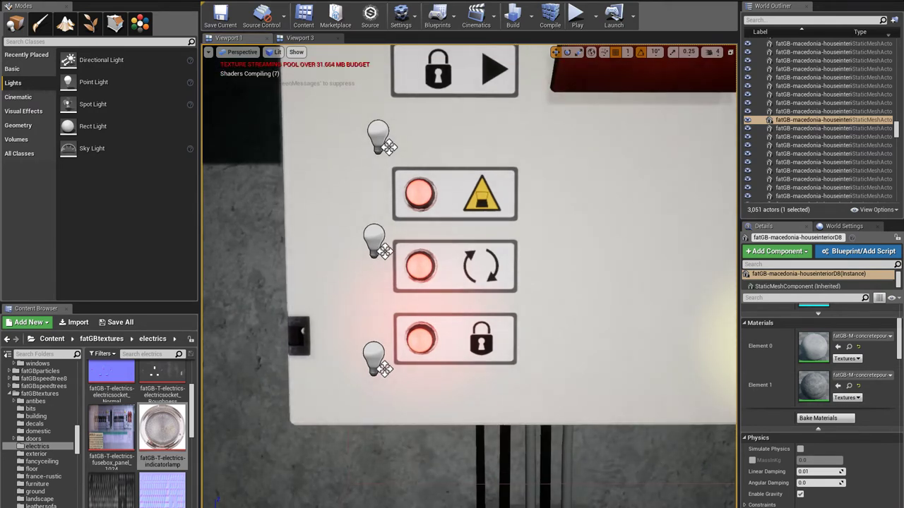
key(s)
mouse_move(563, 345)
right_down()
mouse_move(554, 345)
mouse_move(565, 337)
right_up()
key(w)
key(s)
key(w)
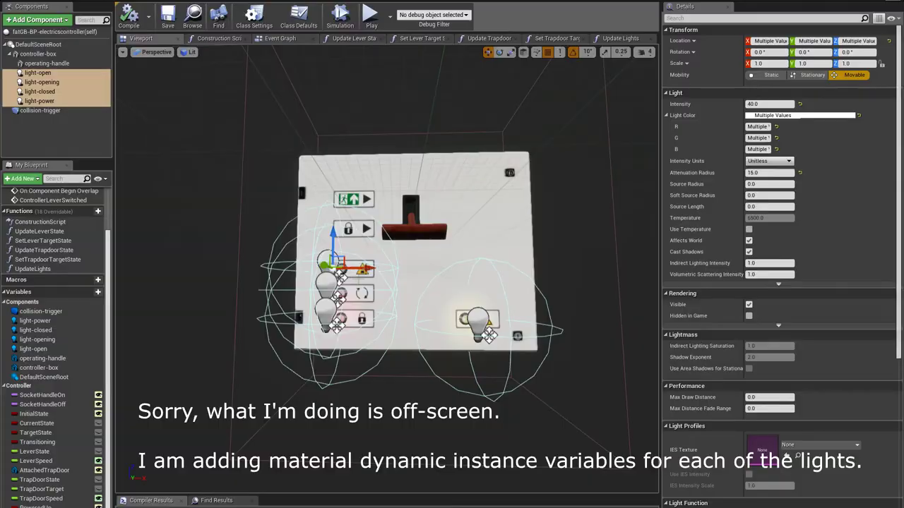
In the electrics controller blueprint, add a LightInstancedMat-Power variable in the Controller category with type Material Instance Dynamic object reference.
click(98, 292)
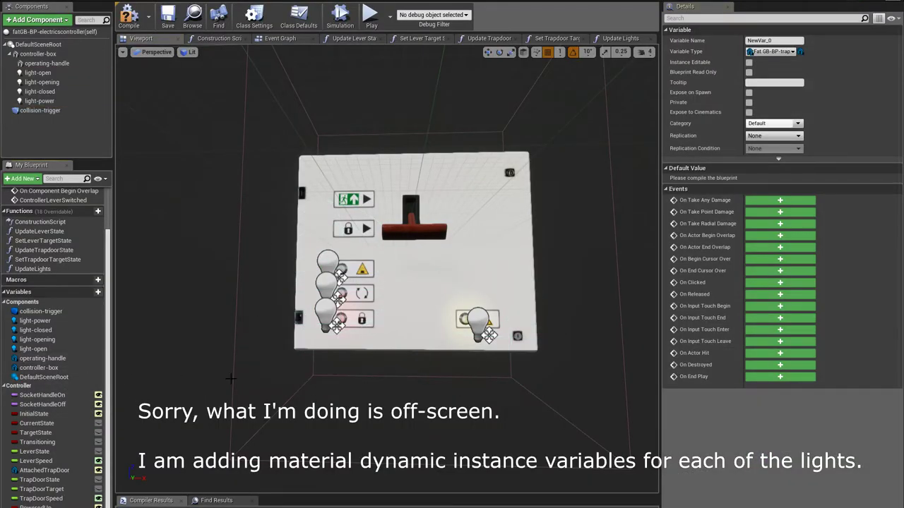
key(Return)
drag(42, 507, 21, 386)
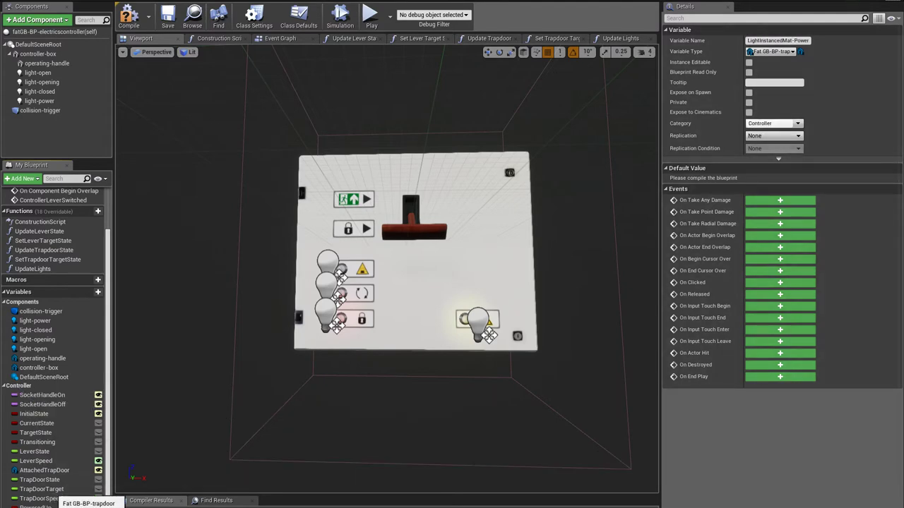
click(773, 53)
text(material insta)
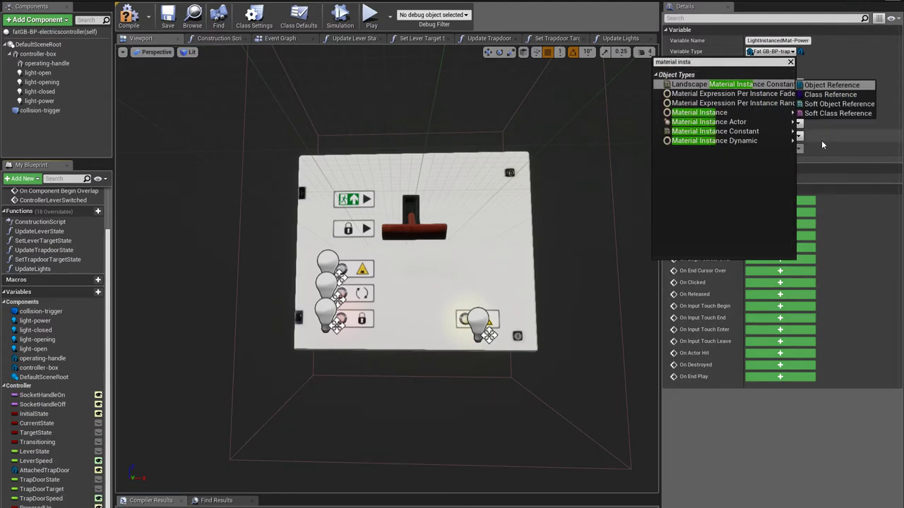
mouse_move(742, 141)
click(832, 142)
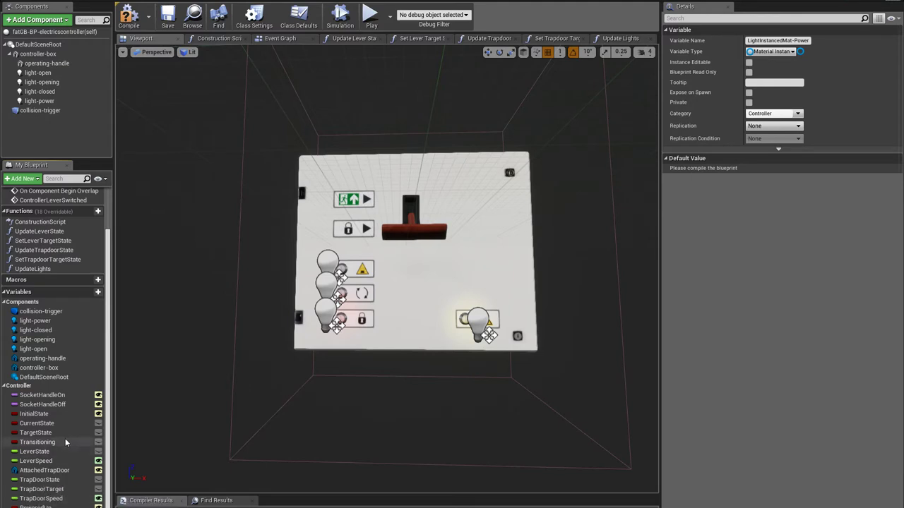
Duplicate the LightInstancedMat-Power variable to make LightInstancedMat-Open, LightInstancedMat-Opening and LightInstancedMat-Closed.
right_click(42, 507)
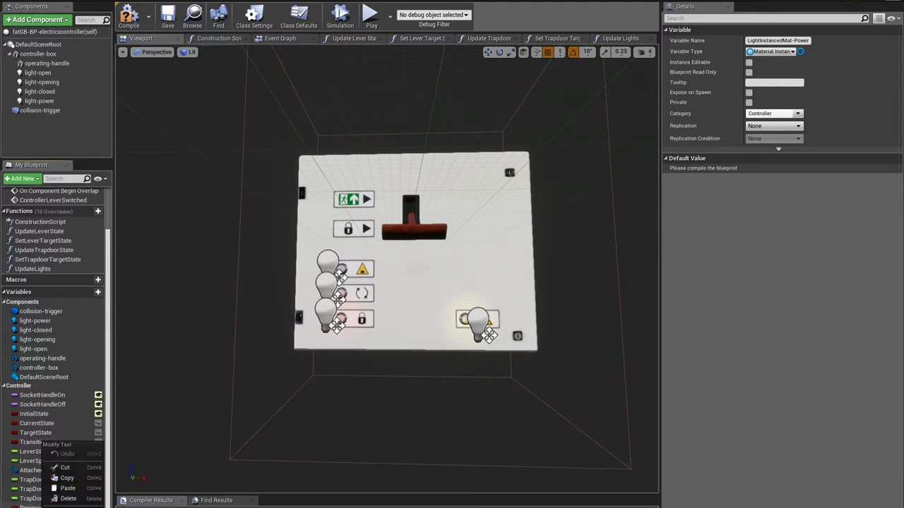
click(33, 507)
right_click(33, 507)
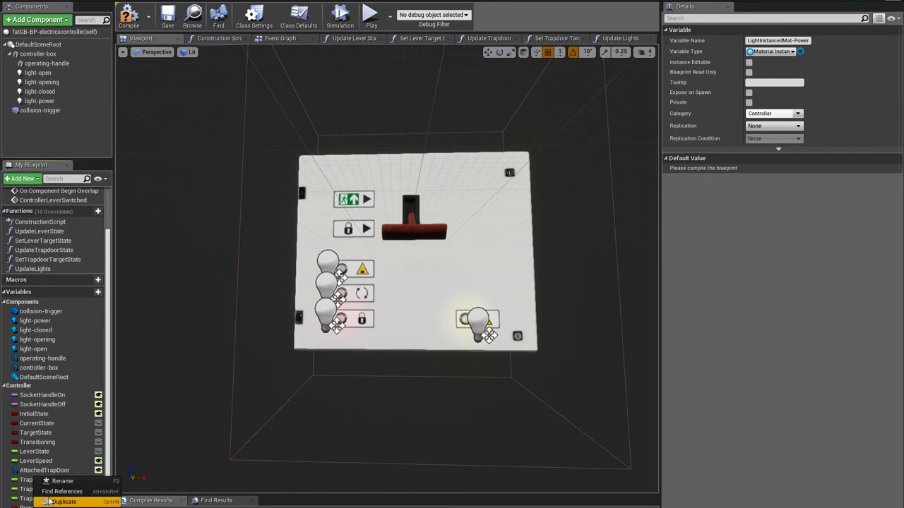
click(51, 502)
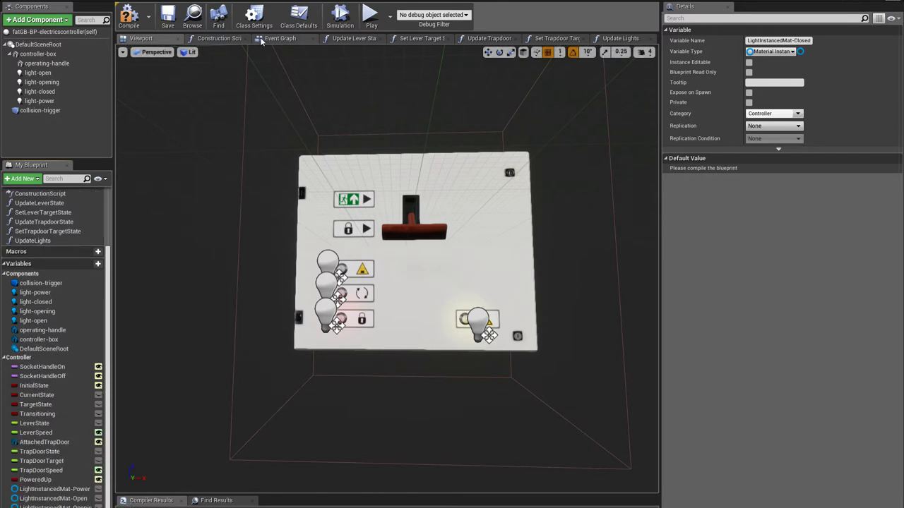
In the Construction Script, insert a Sequence node between the entry node and the first SET node.
click(217, 40)
scroll(472, 286, up, 3)
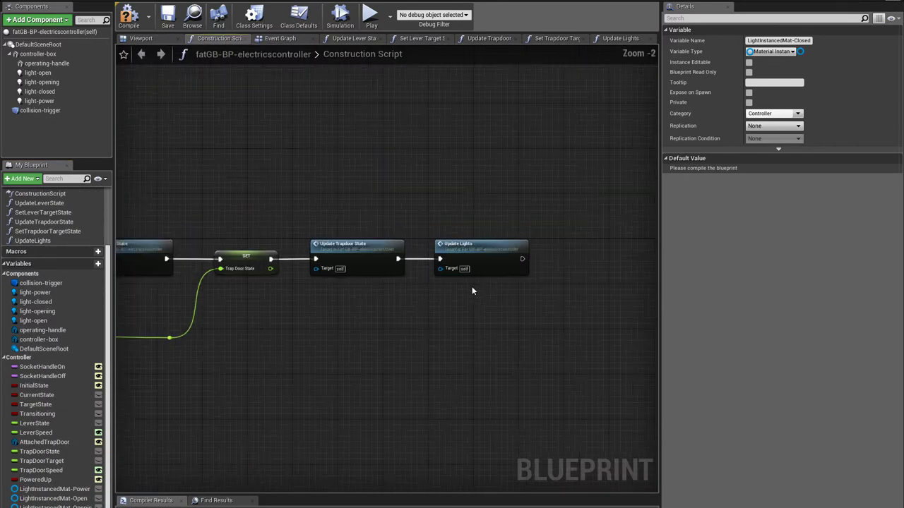
scroll(240, 333, down, 2)
right_drag(224, 346, 451, 328)
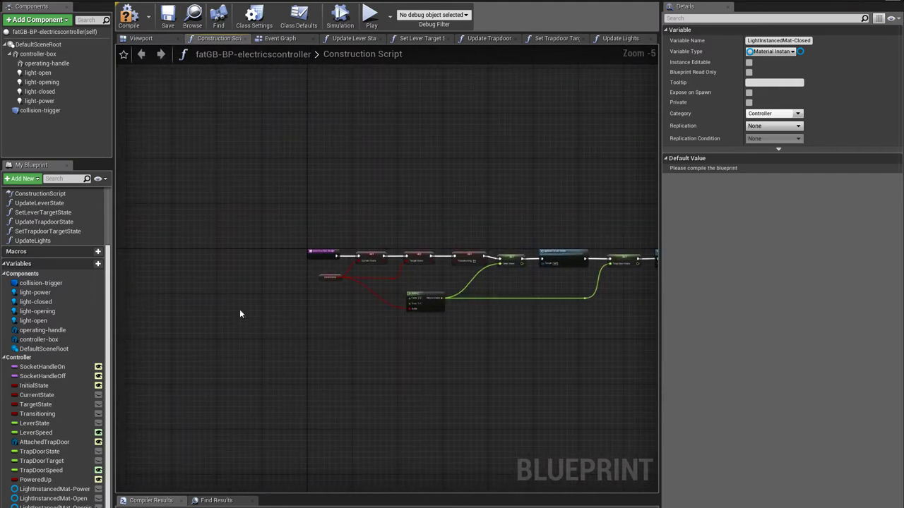
drag(367, 259, 323, 264)
text(sequecne)
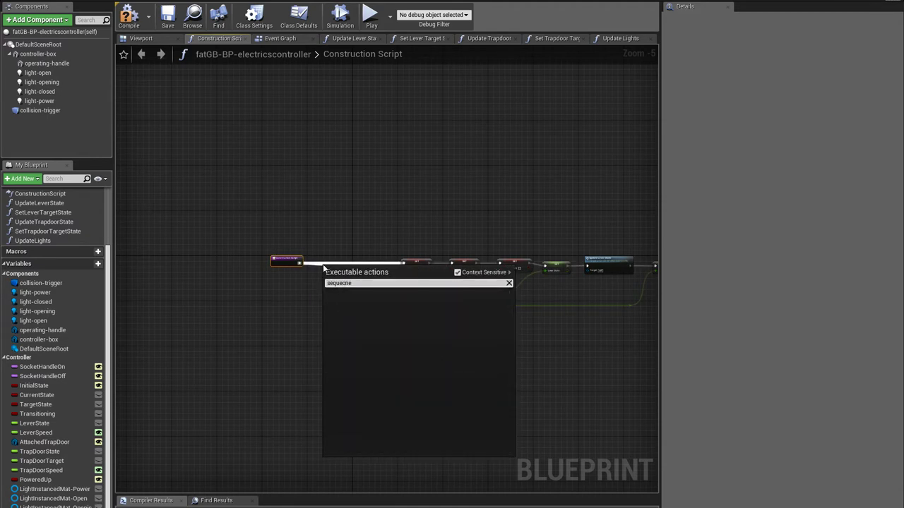
key(BackSpace)
key(BackSpace)
key(BackSpace)
text(nce)
key(Return)
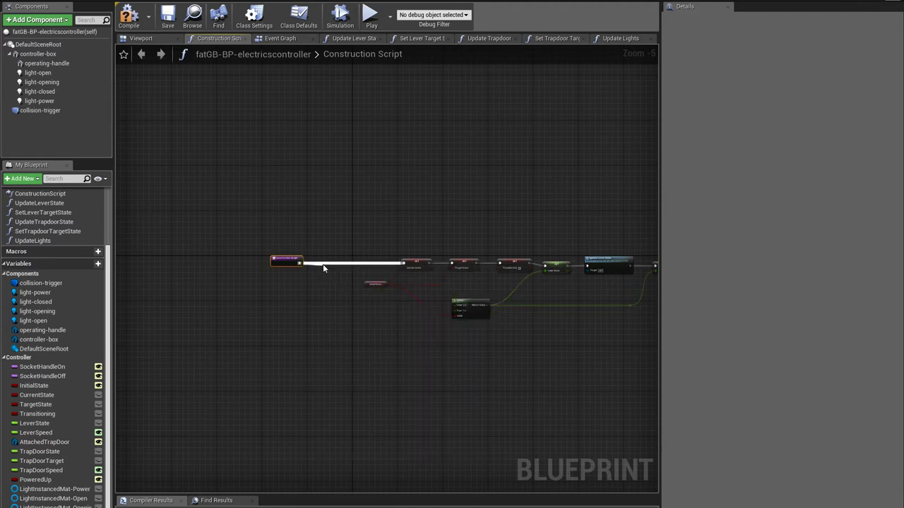
Route the Sequence's Then 1 output to a reroute node in the empty area below the existing nodes.
drag(329, 266, 377, 435)
right_drag(420, 424, 356, 343)
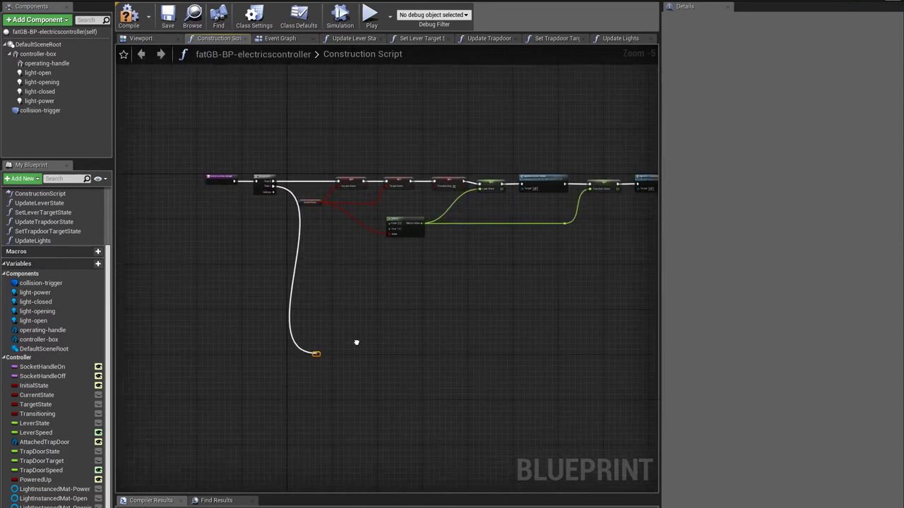
scroll(336, 343, up, 5)
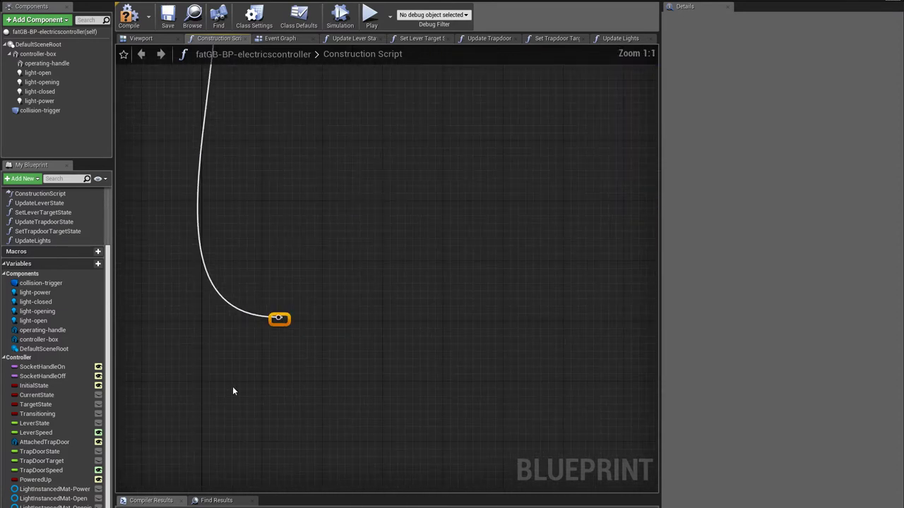
Duplicate the LightInstancedMat-Power variable and name the copy LightbulbMaterial.
click(52, 490)
right_click(51, 494)
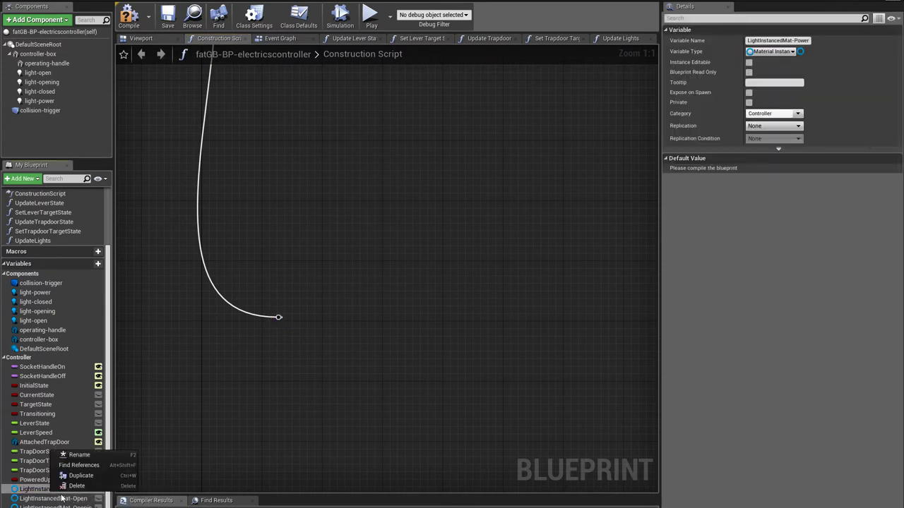
click(74, 478)
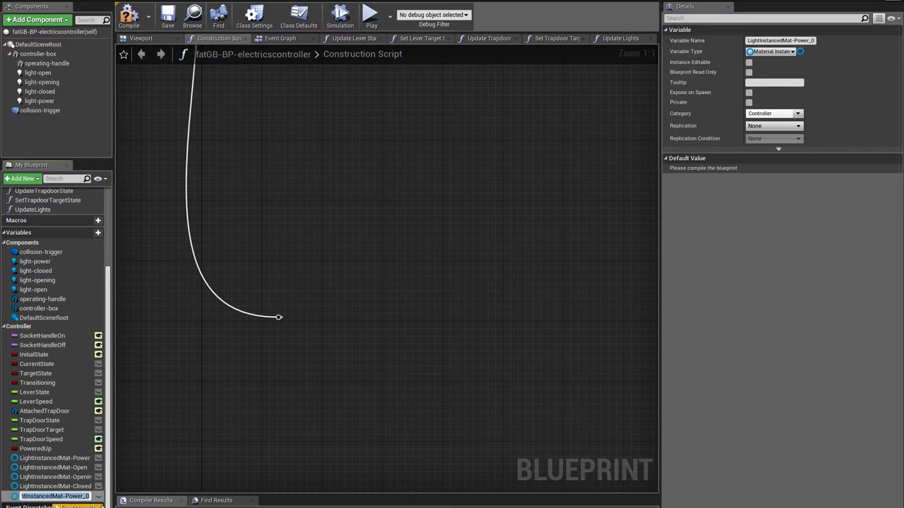
text(LightbulbMaterial)
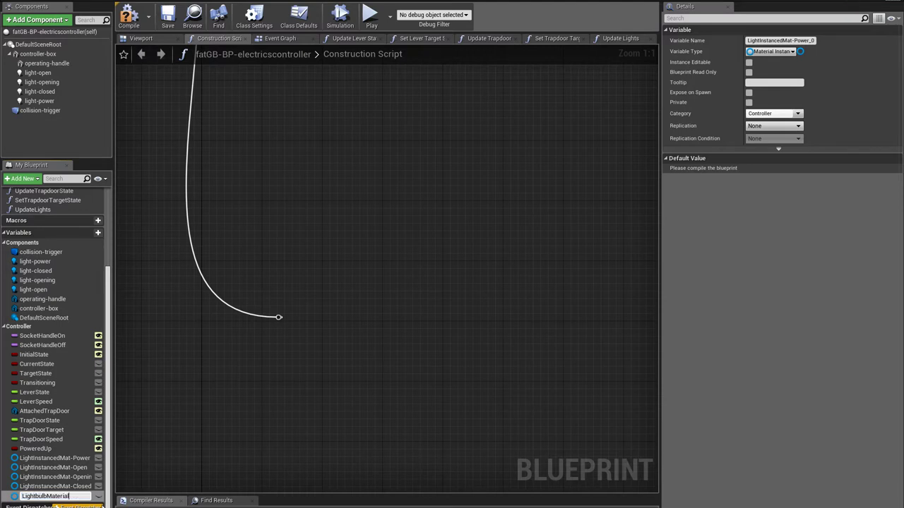
key(Return)
Change LightbulbMaterial's variable type to Material Interface and make the variable instance editable.
click(763, 52)
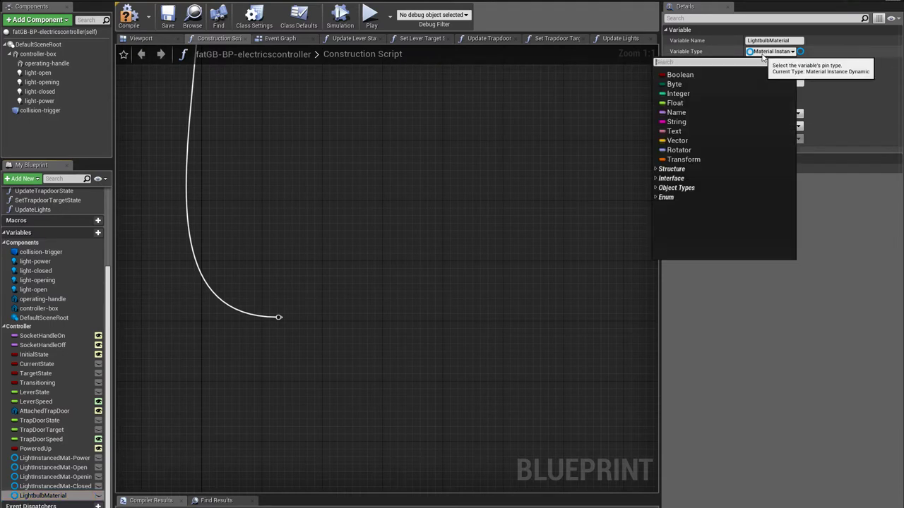
text(material)
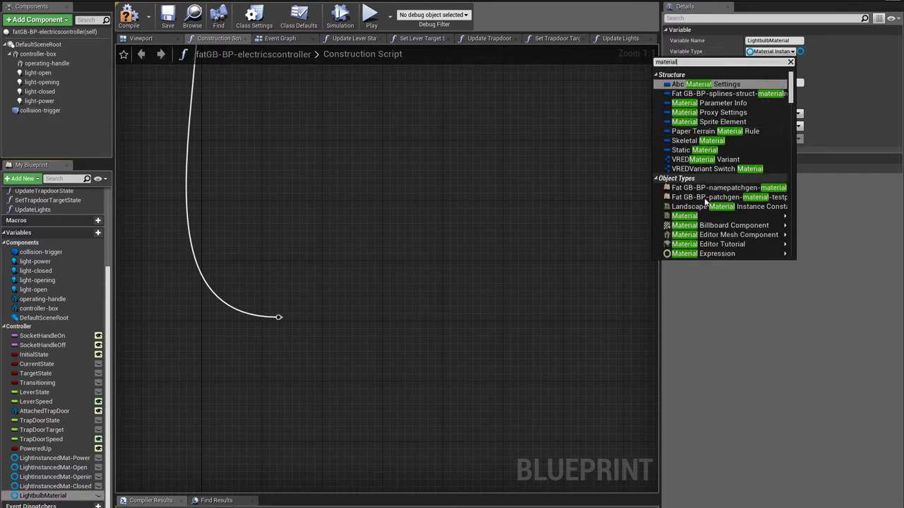
mouse_move(692, 221)
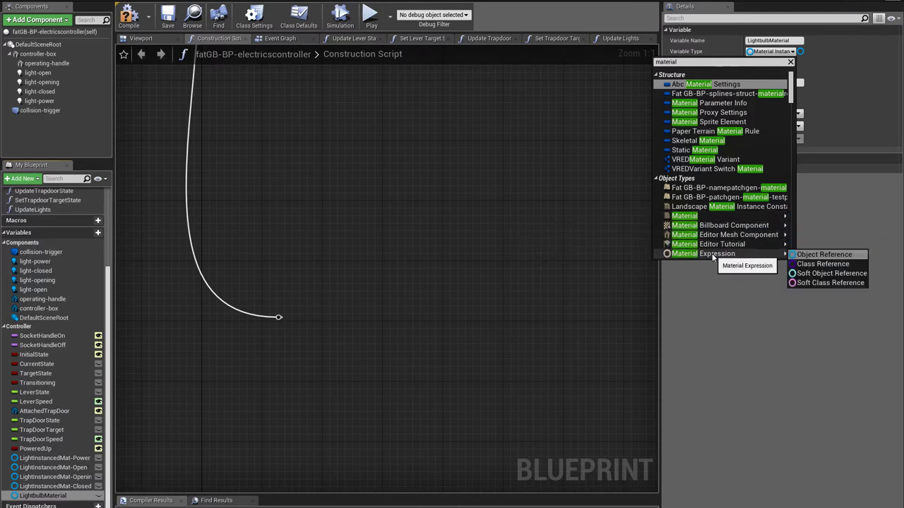
click(706, 62)
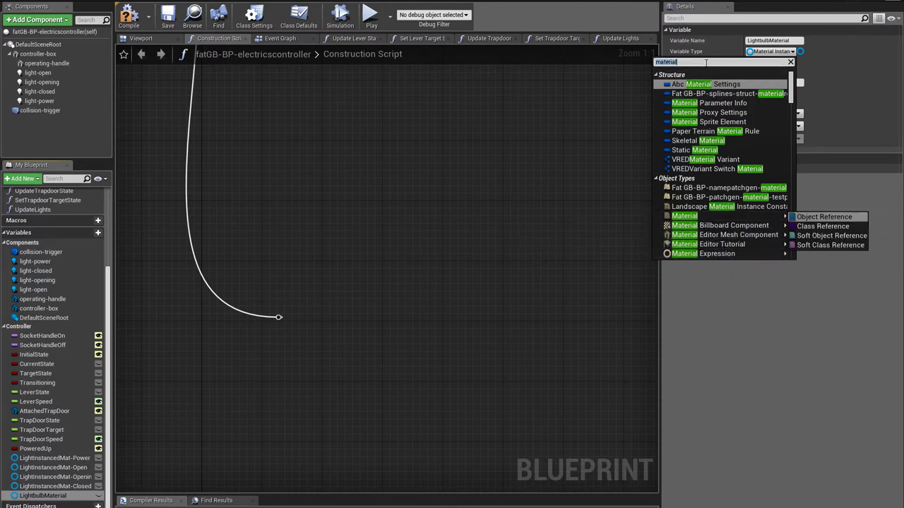
text(interf)
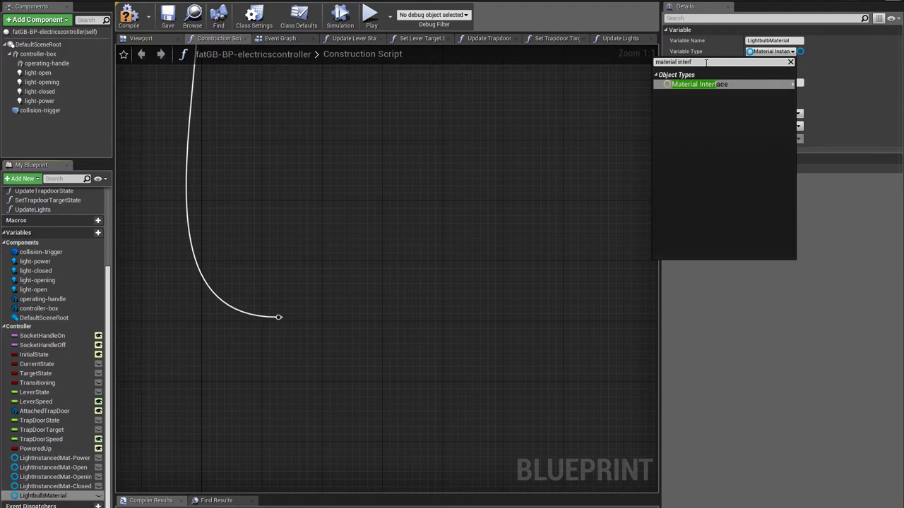
click(689, 83)
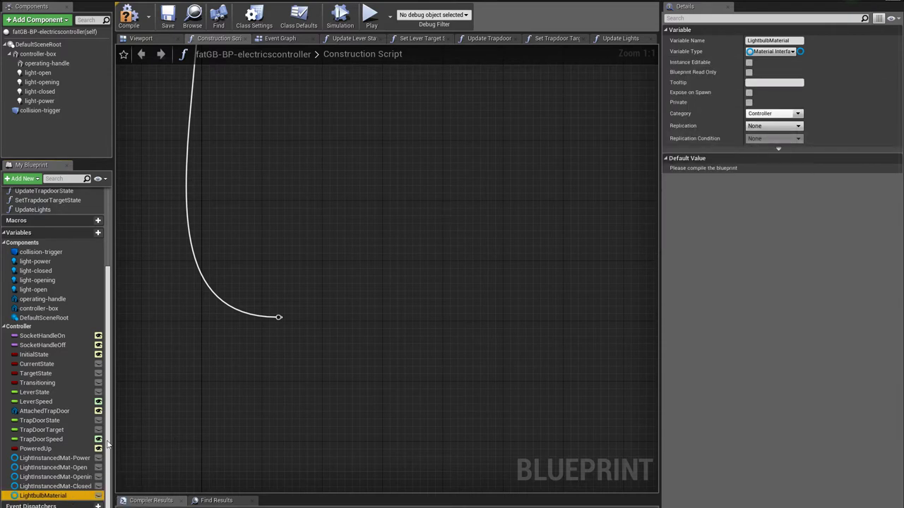
click(99, 496)
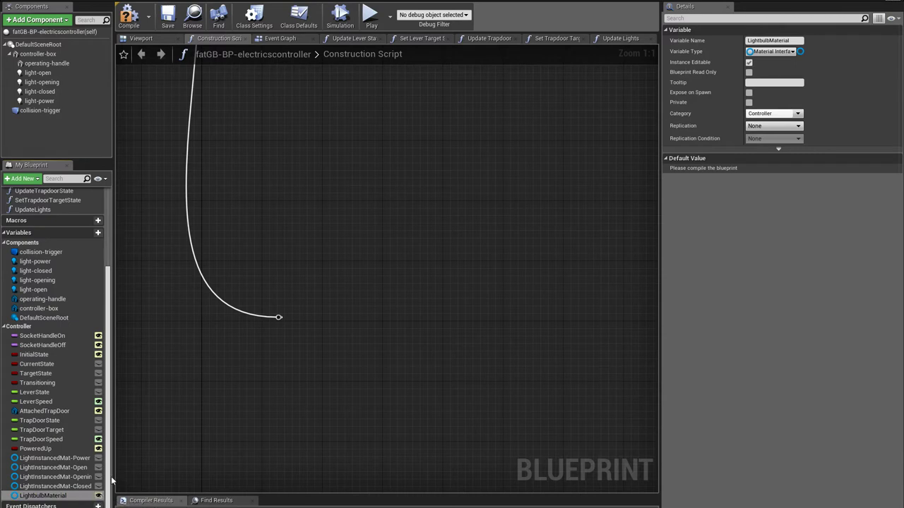
Compile the blueprint and set LightbulbMaterial's default value to fatGB-M-electrics-indicatorlamp.
click(127, 17)
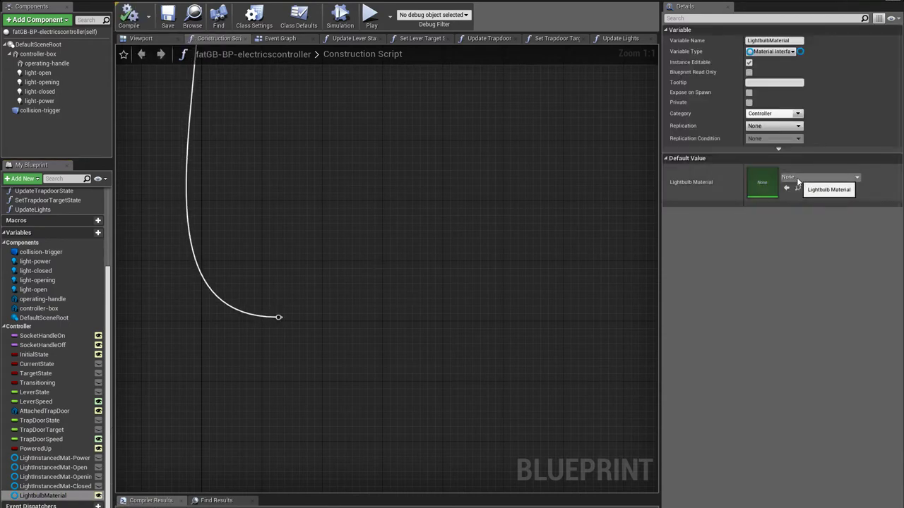
click(799, 178)
text(ligiht)
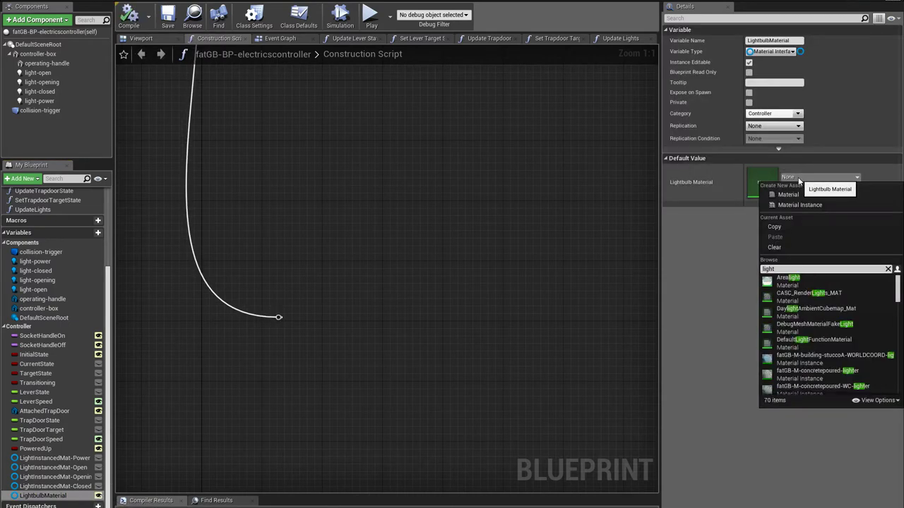
click(795, 179)
text(indicator)
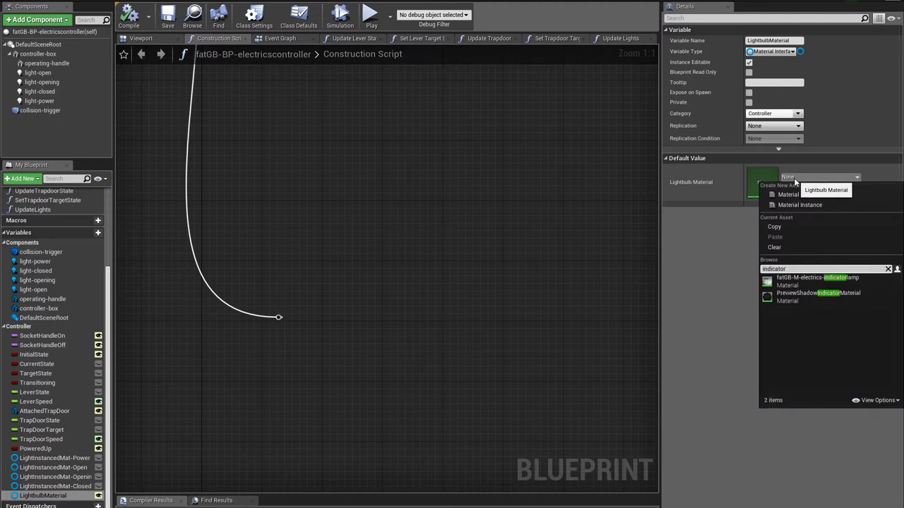
click(803, 282)
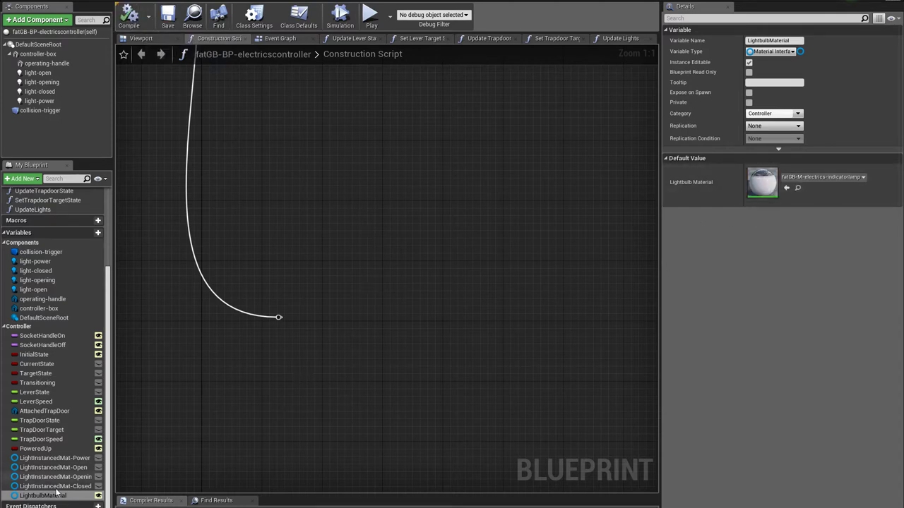
Place a LightbulbMaterial getter near the reroute node and add a Create Dynamic Material Instance node from its output.
drag(42, 496, 292, 264)
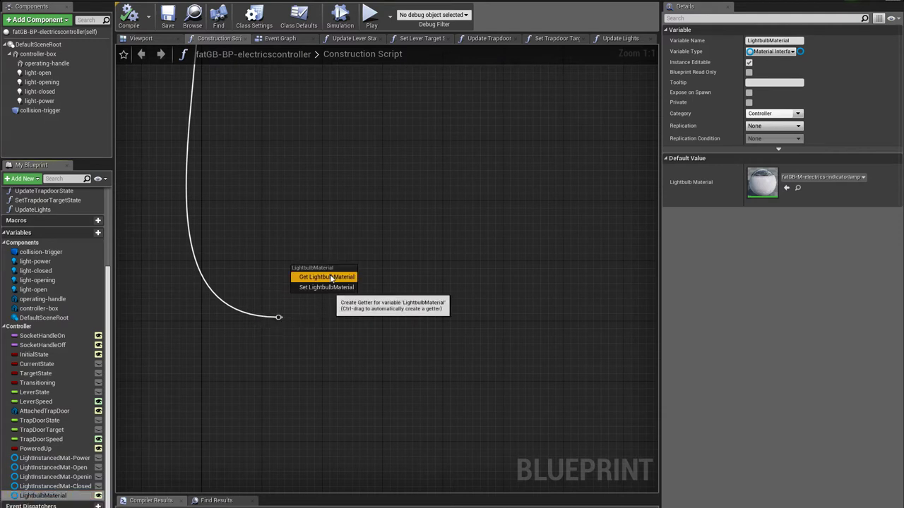
click(322, 271)
drag(353, 269, 419, 307)
text(created)
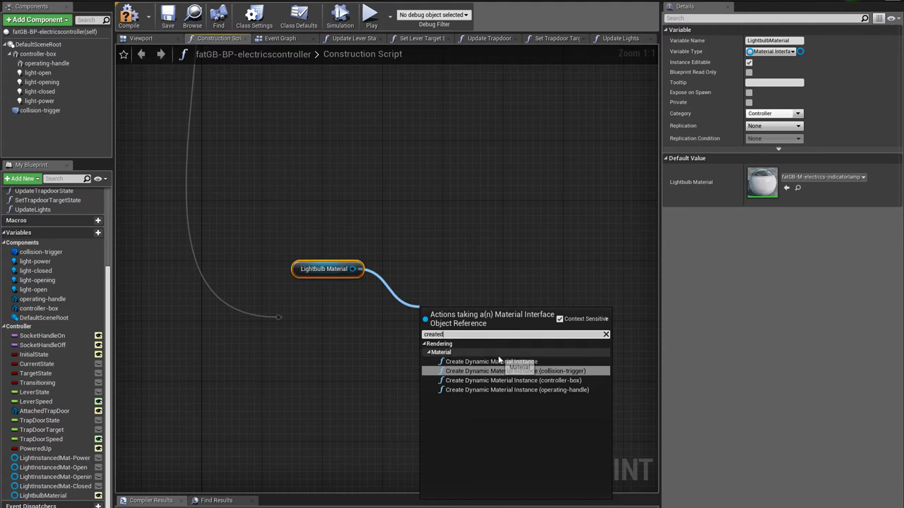
click(480, 361)
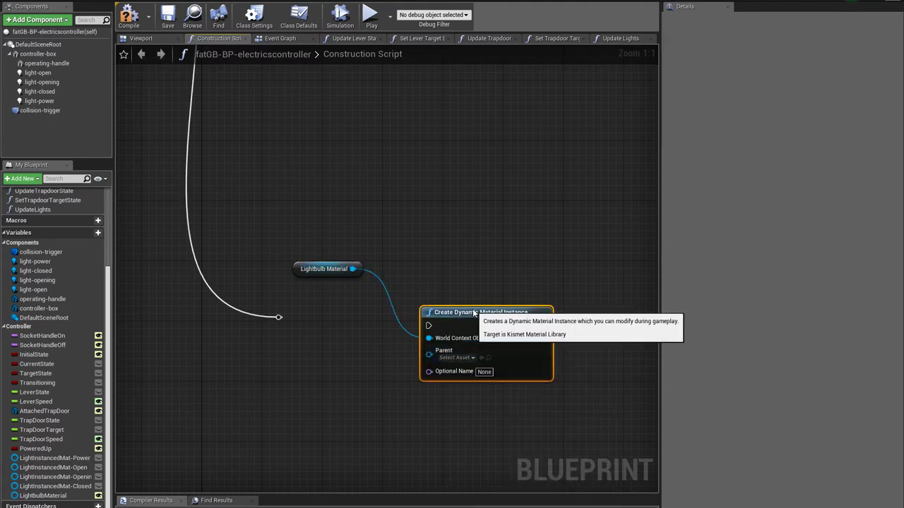
Connect the reroute node's execution to Create Dynamic Material Instance and feed its Parent input from a new LightbulbMaterial getter placed below.
drag(429, 326, 279, 318)
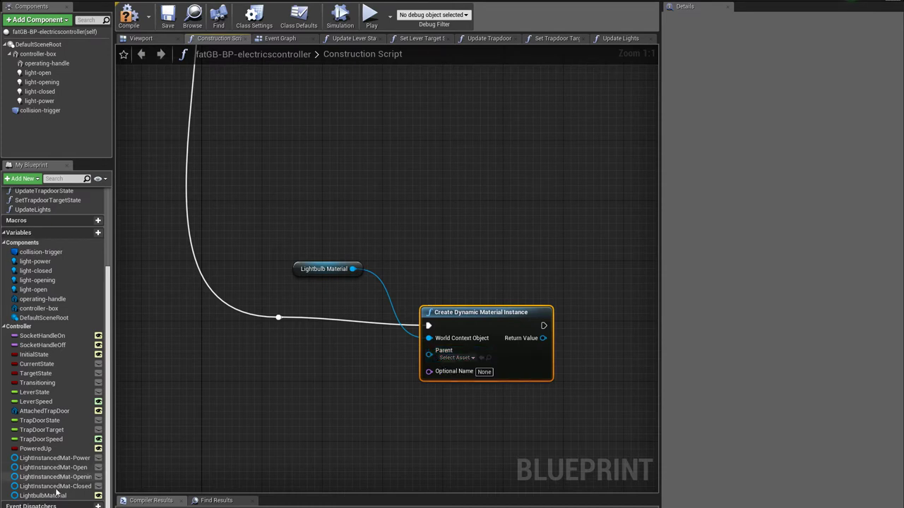
drag(43, 495, 430, 362)
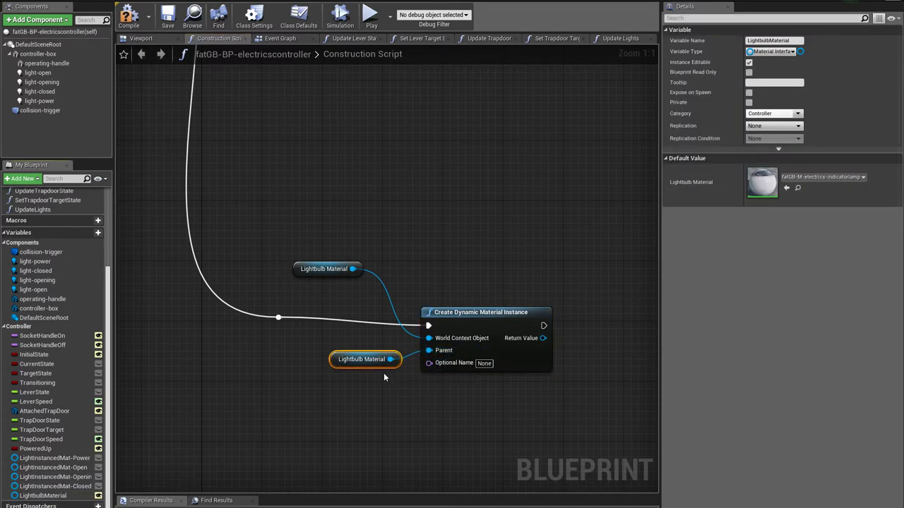
drag(333, 362, 297, 408)
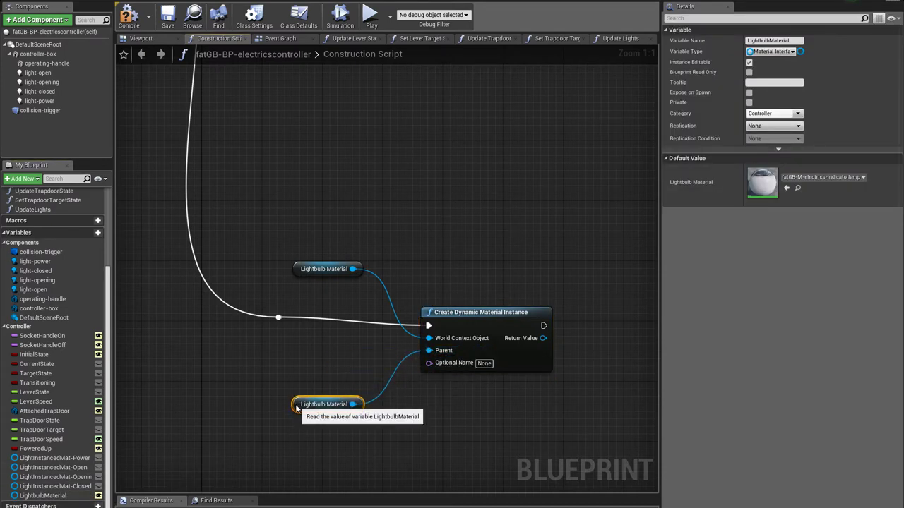
Break the World Context Object link on Create Dynamic Material Instance and delete the upper Lightbulb Material getter.
right_click(428, 339)
click(452, 345)
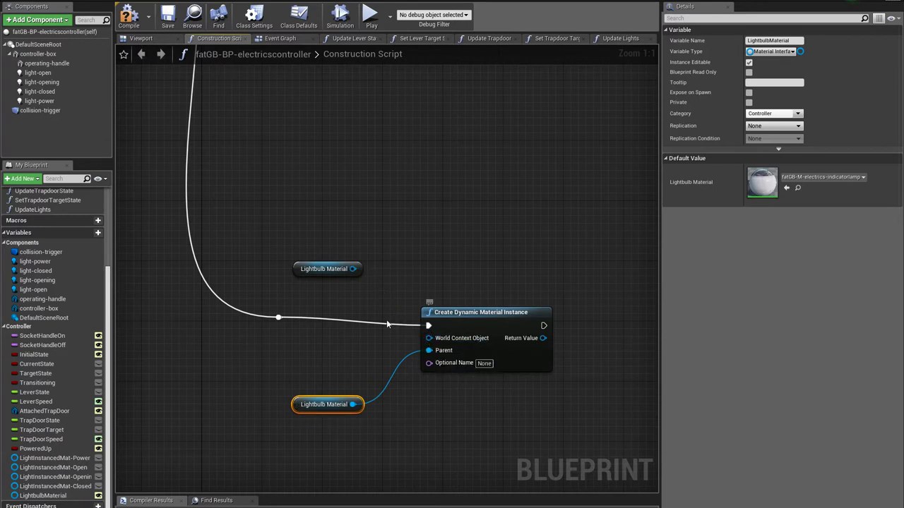
click(311, 270)
key(Delete)
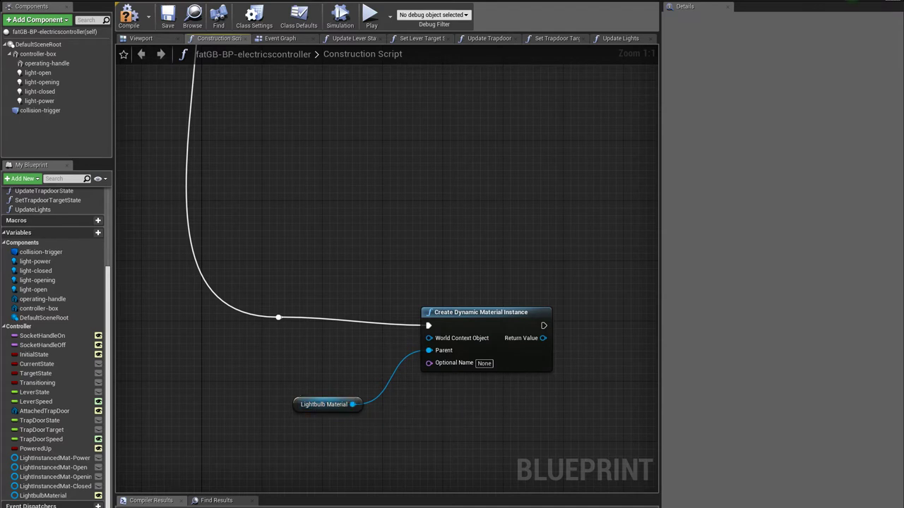
Store the created dynamic material instance in LightInstancedMat-Power with a SET node run directly after it.
right_drag(469, 406, 378, 404)
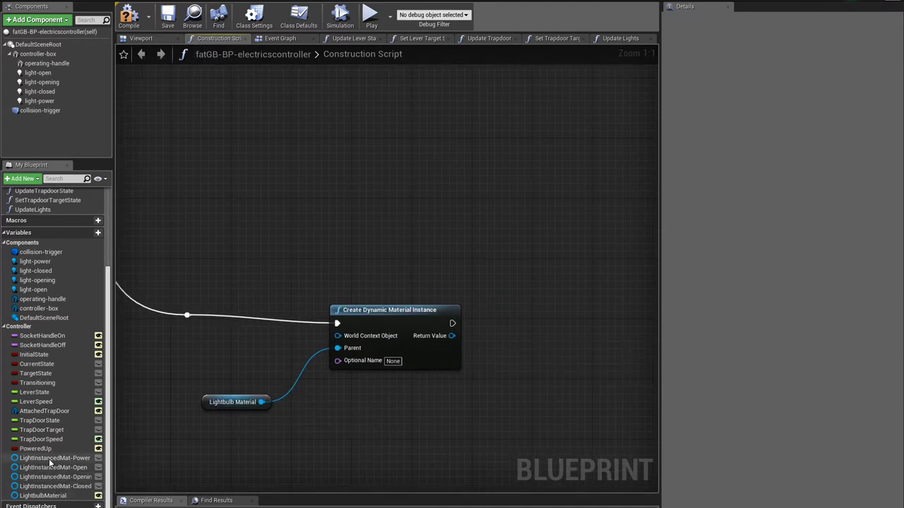
drag(54, 458, 514, 340)
click(523, 415)
right_drag(537, 388, 452, 395)
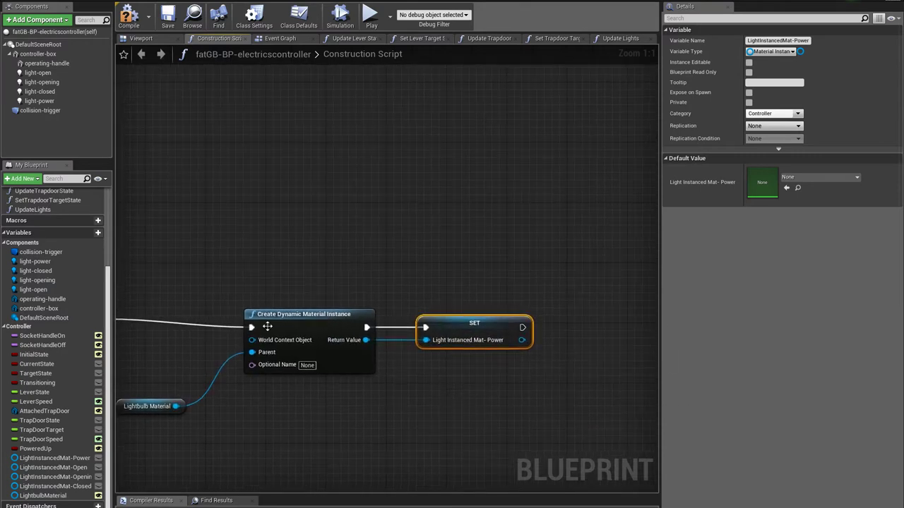
Duplicate the Create Dynamic Material Instance and SET pair below, wiring its execution from the first SET and its Parent from Lightbulb Material.
drag(218, 252, 577, 426)
key(ctrl+c)
key(ctrl+v)
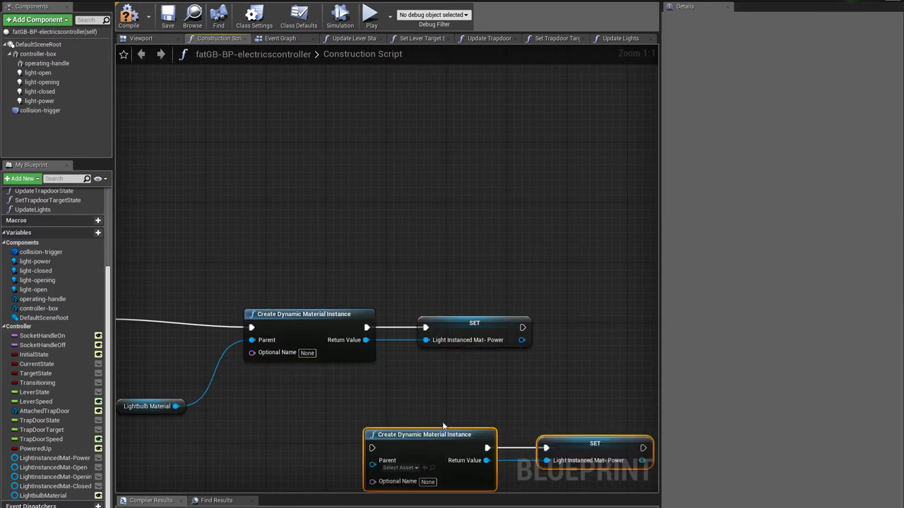
right_drag(444, 415, 470, 351)
drag(470, 352, 352, 355)
drag(550, 249, 280, 370)
drag(205, 328, 280, 384)
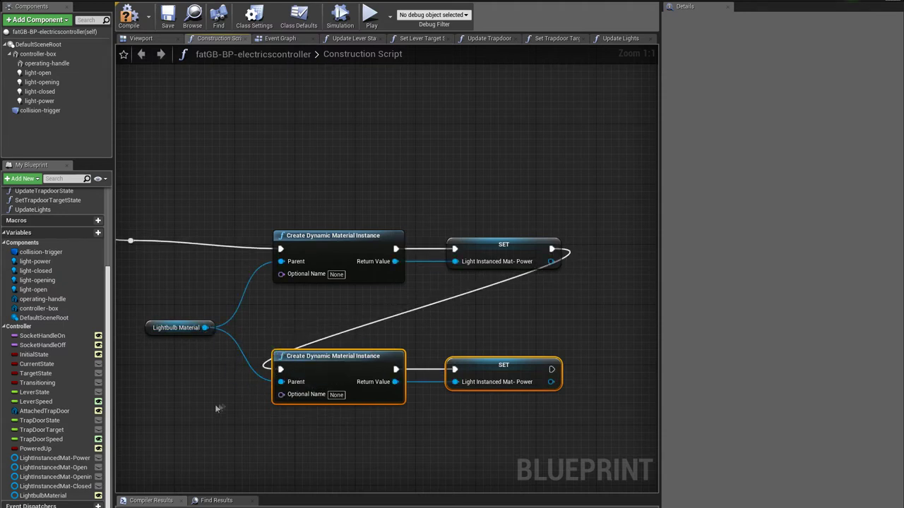
Add two more copies of the Create Dynamic Material Instance and SET pair and connect Lightbulb Material to both Parent inputs.
right_drag(219, 408, 252, 352)
key(ctrl+c)
key(ctrl+v)
drag(589, 257, 397, 389)
key(ctrl+v)
right_drag(251, 425, 246, 305)
drag(418, 324, 397, 414)
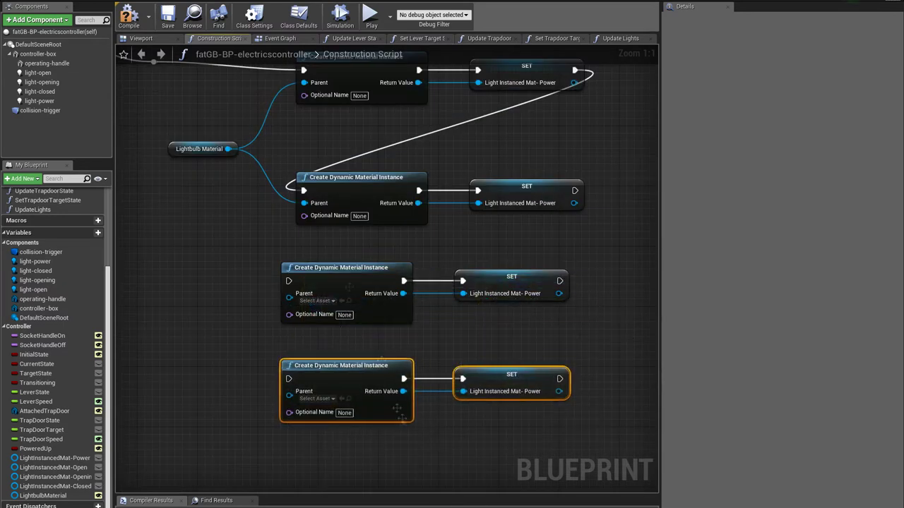
drag(229, 149, 292, 298)
drag(229, 149, 291, 397)
Replace the second and third pairs' SET nodes with LightInstancedMat-Open and LightInstancedMat-Opening setters fed by their Return Values.
drag(53, 467, 507, 223)
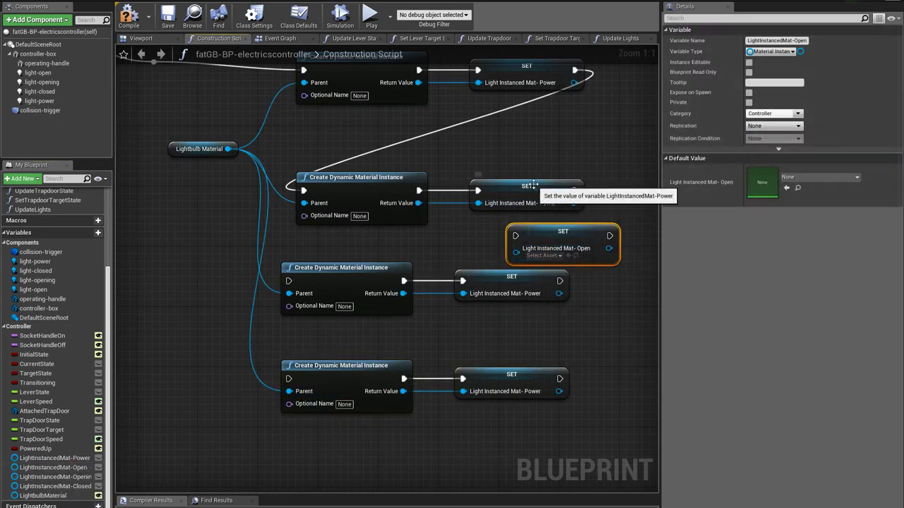
drag(53, 477, 479, 270)
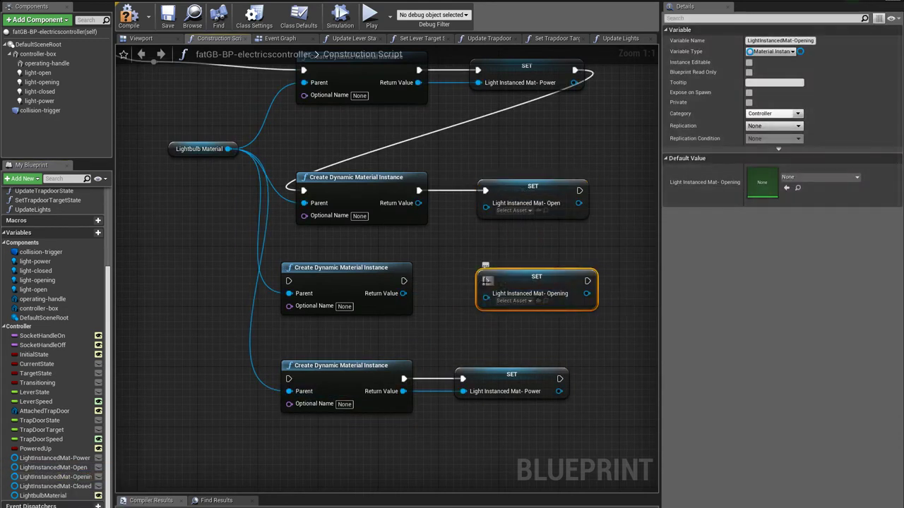
drag(404, 293, 486, 297)
drag(418, 203, 486, 207)
Replace the fourth pair's SET node with a LightInstancedMat-Closed setter and wire it to its Create Dynamic Material Instance node.
drag(53, 485, 517, 375)
click(521, 426)
click(512, 375)
key(Delete)
drag(404, 379, 486, 384)
Add a Set Material node targeting the controller-box component and run it after the LightInstancedMat-Power SET node.
right_drag(549, 200, 504, 301)
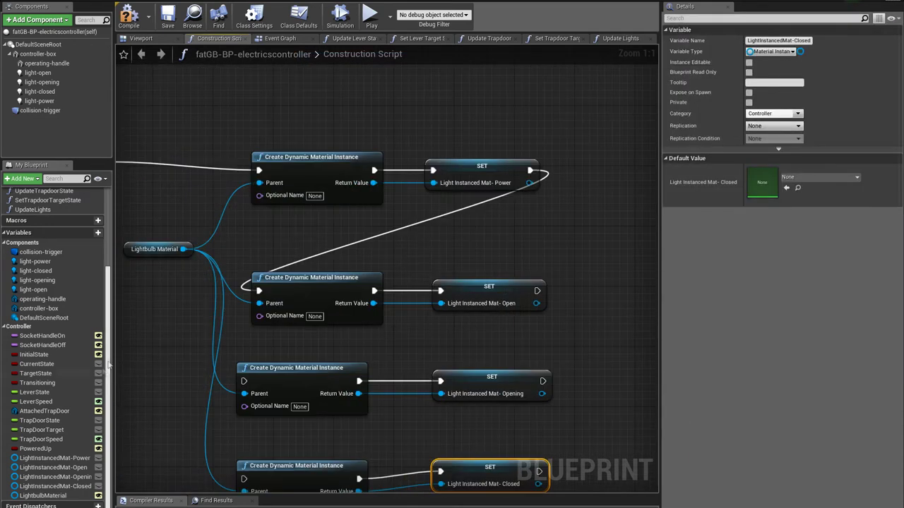
drag(38, 54, 560, 122)
right_drag(578, 142, 480, 136)
drag(480, 136, 542, 173)
text(set)
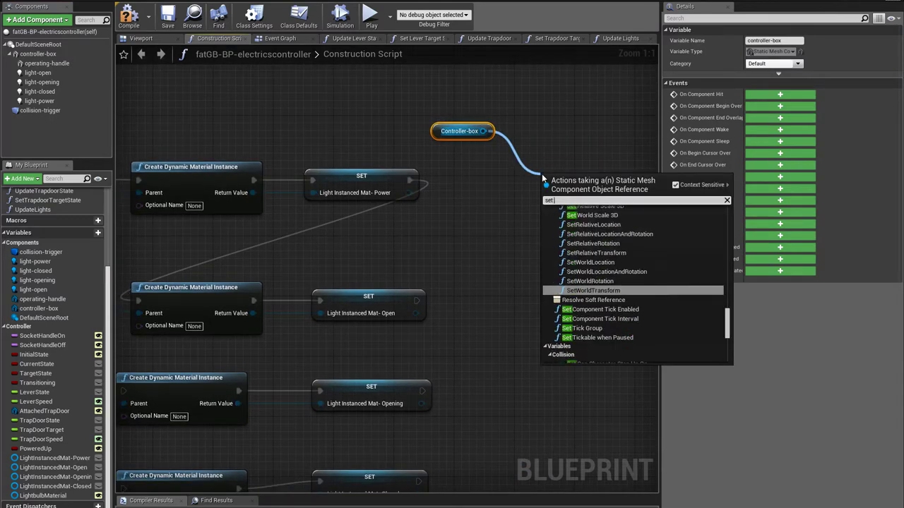
text( material)
key(Return)
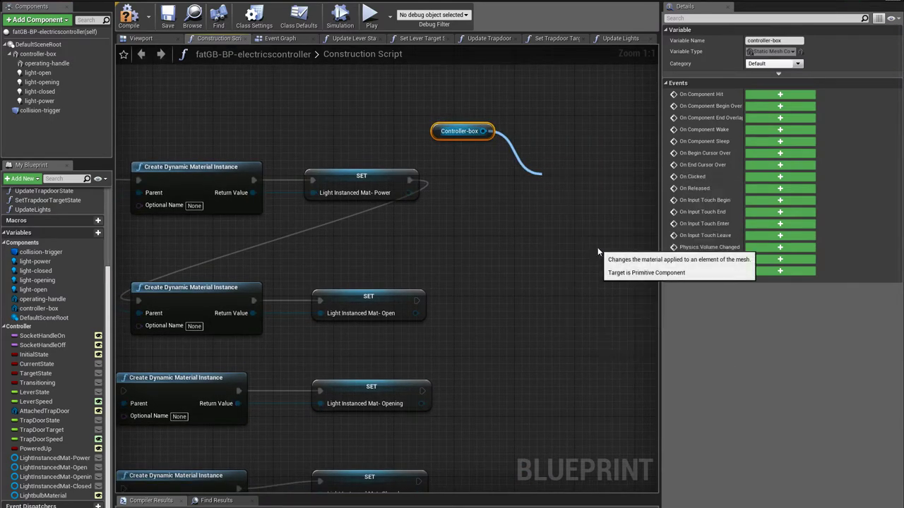
drag(581, 189, 413, 181)
Insert a Sequence node after the reroute node, driving the first two Create Dynamic Material Instance nodes from Then 0 and Then 1.
right_drag(471, 245, 569, 214)
right_drag(359, 228, 310, 198)
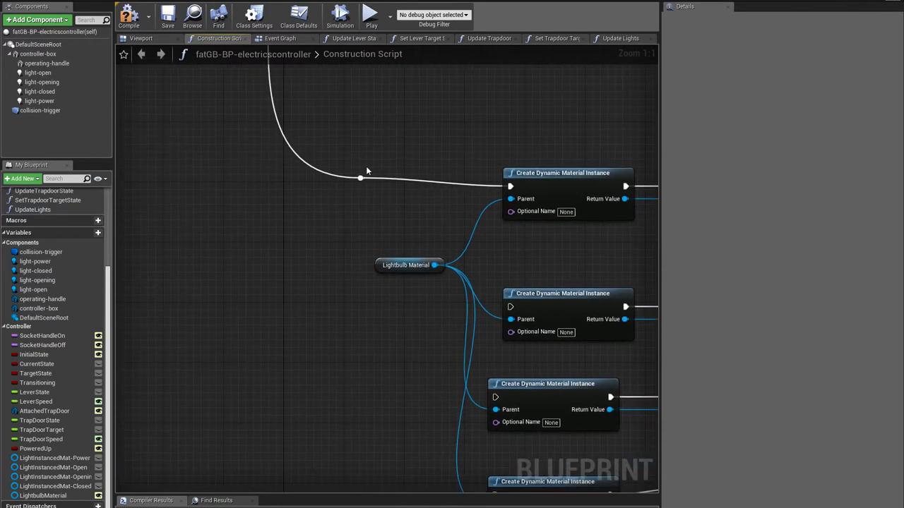
drag(360, 178, 390, 175)
text(sequence)
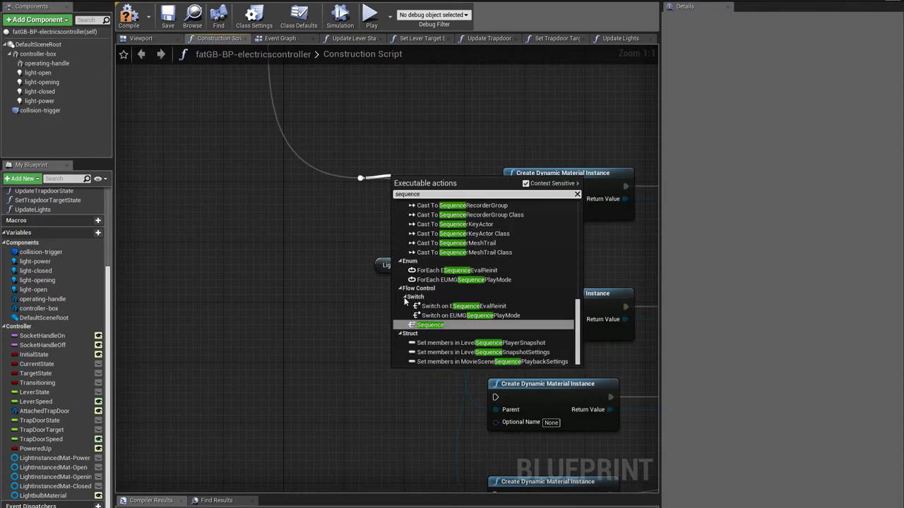
click(430, 324)
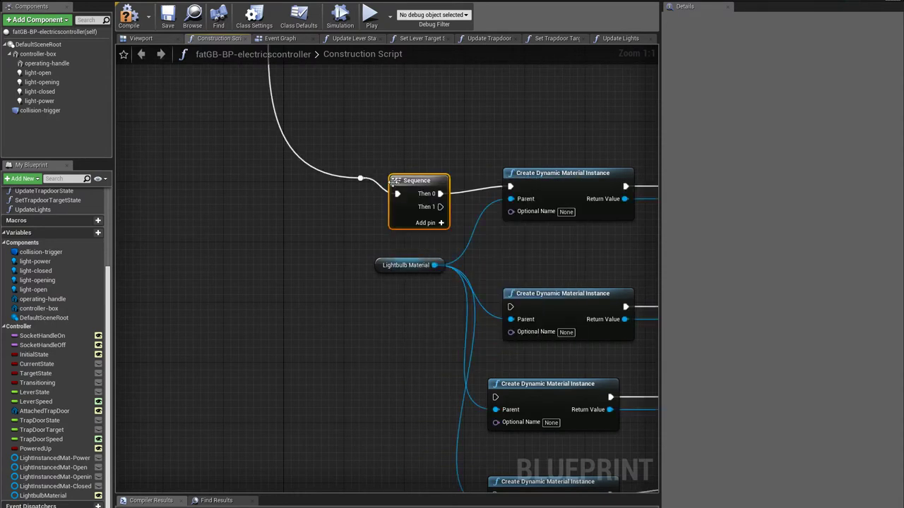
drag(415, 182, 510, 306)
Move the Lightbulb Material getter clear of the Sequence node and add Sequence outputs for the third and fourth material instance rows.
drag(403, 263, 221, 323)
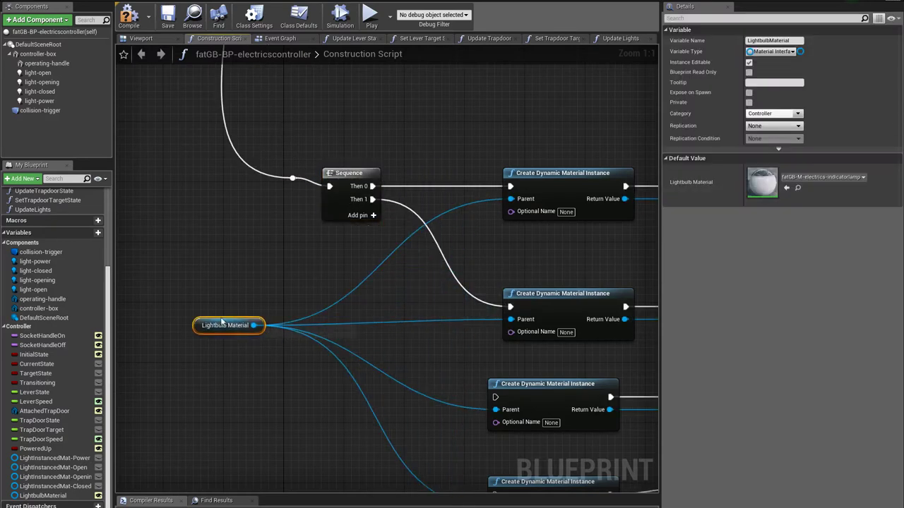
click(372, 215)
click(374, 231)
drag(372, 213, 495, 410)
Promote Set Material's Element Index input to a variable and name it PowerLightMaterialIndex.
right_drag(589, 365, 173, 415)
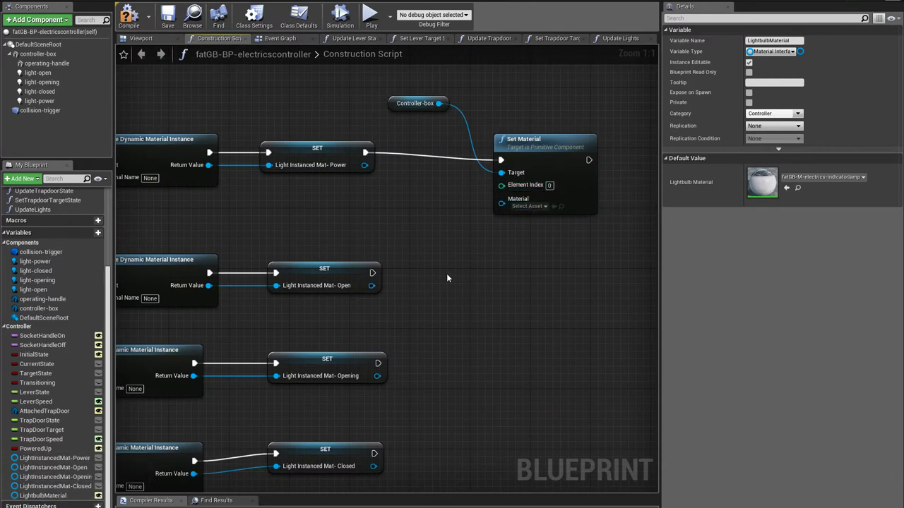
right_click(499, 191)
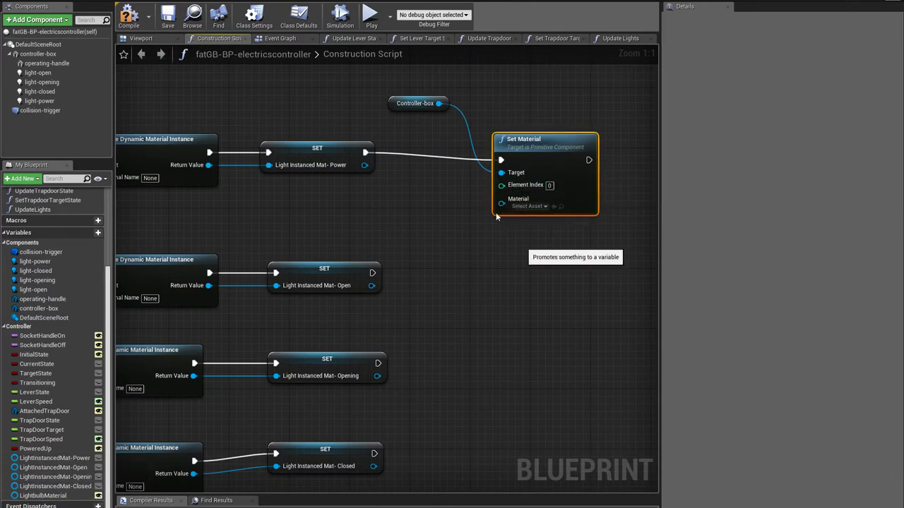
click(519, 199)
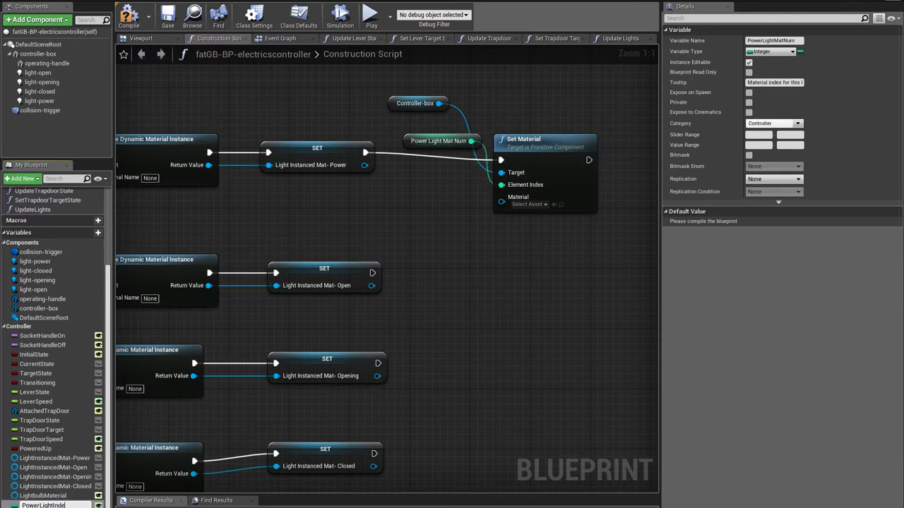
text(x)
key(Return)
click(49, 505)
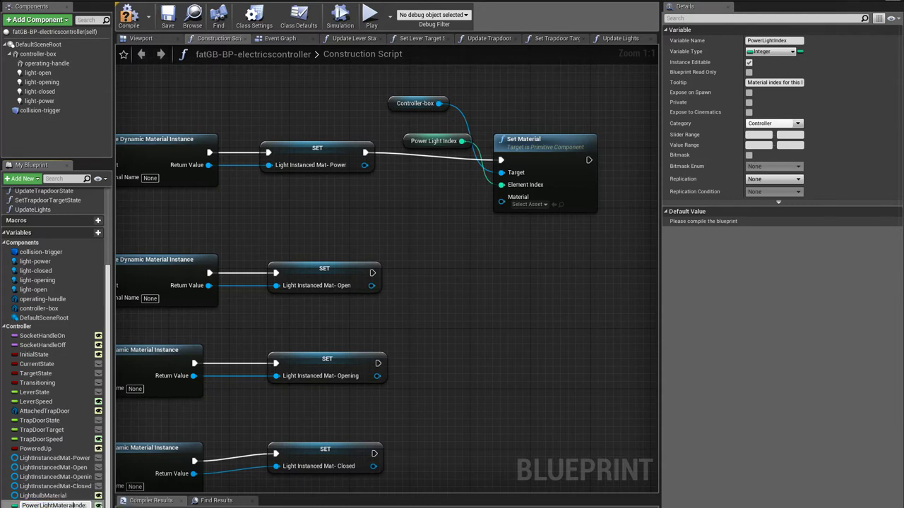
text(x)
key(Return)
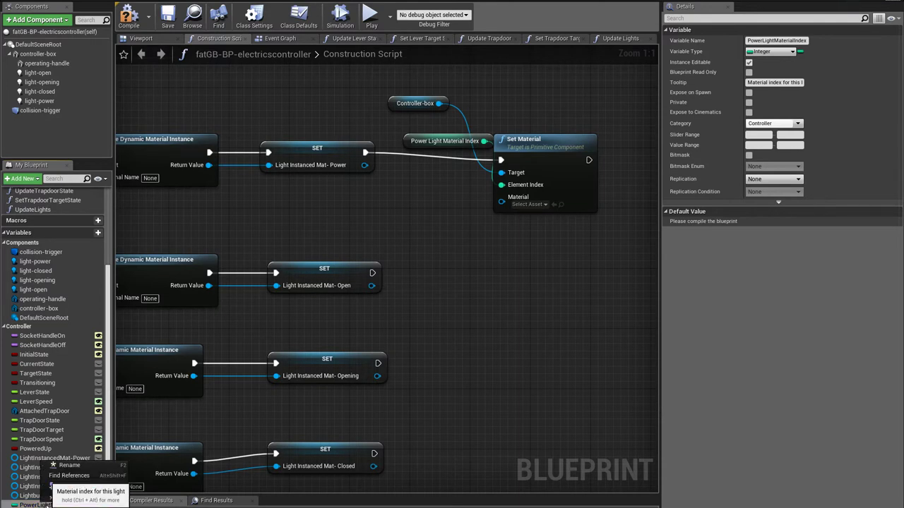
Duplicate the PowerLightMaterialIndex variable three times.
scroll(63, 500, down, 1)
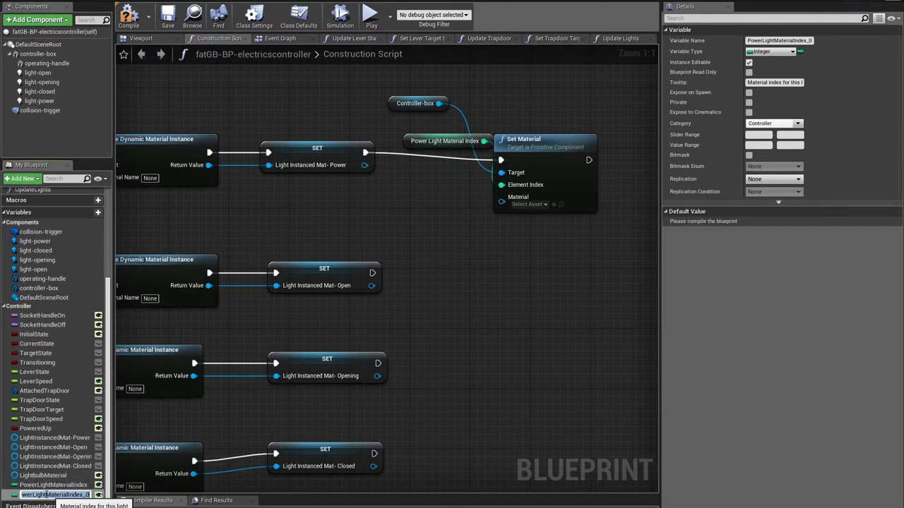
right_click(60, 494)
click(71, 478)
right_click(57, 495)
click(71, 478)
Replace the Power prefix with Open and Opening in the names of the first two duplicated index variables.
click(28, 486)
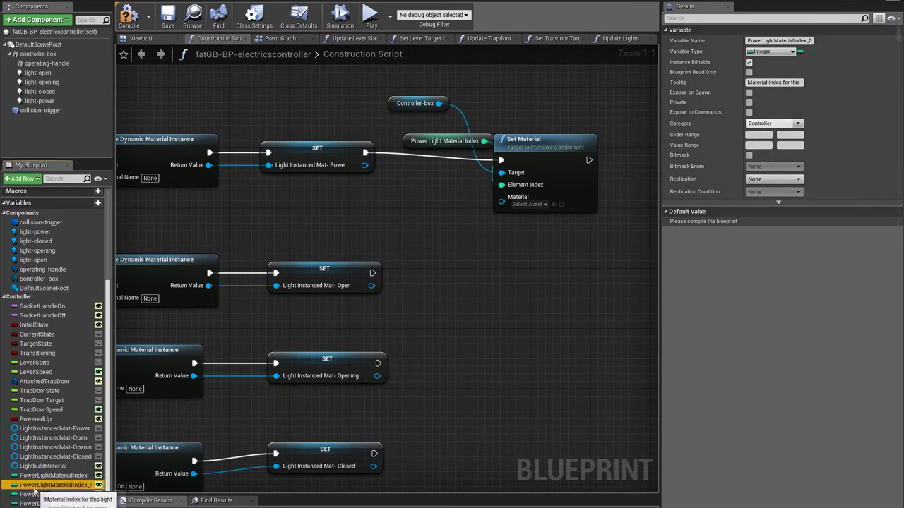
key(F2)
text(Open)
key(Return)
click(31, 498)
key(F2)
drag(22, 495, 40, 505)
text(Opening)
key(Return)
Replace the Power prefix with Closed in the last duplicated index variable's name and compile the blueprint.
click(43, 505)
key(F2)
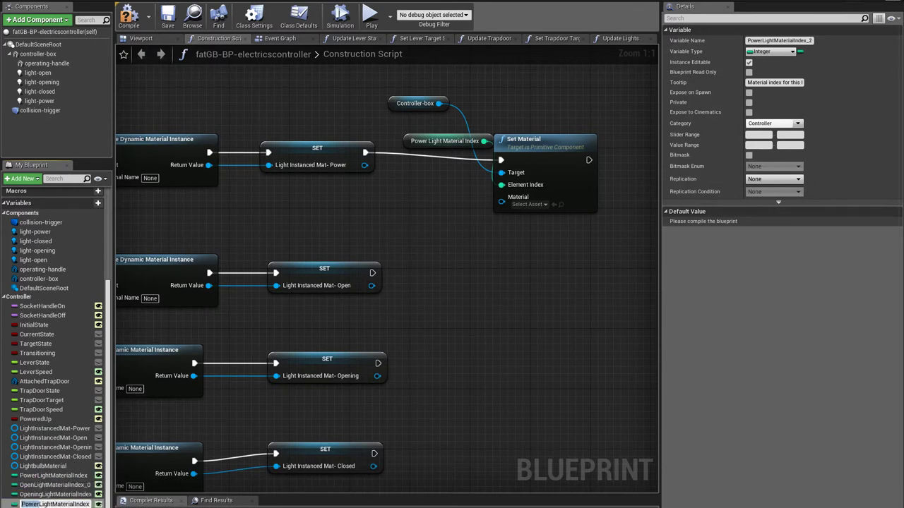
text(Closed)
key(Return)
click(129, 17)
Move the Power Light Material Index getter below its wires and place three copies of Set Material beside the Open, Opening and Closed rows.
drag(438, 143, 393, 226)
click(540, 140)
key(ctrl+c)
key(ctrl+v)
drag(611, 217, 581, 353)
key(ctrl+v)
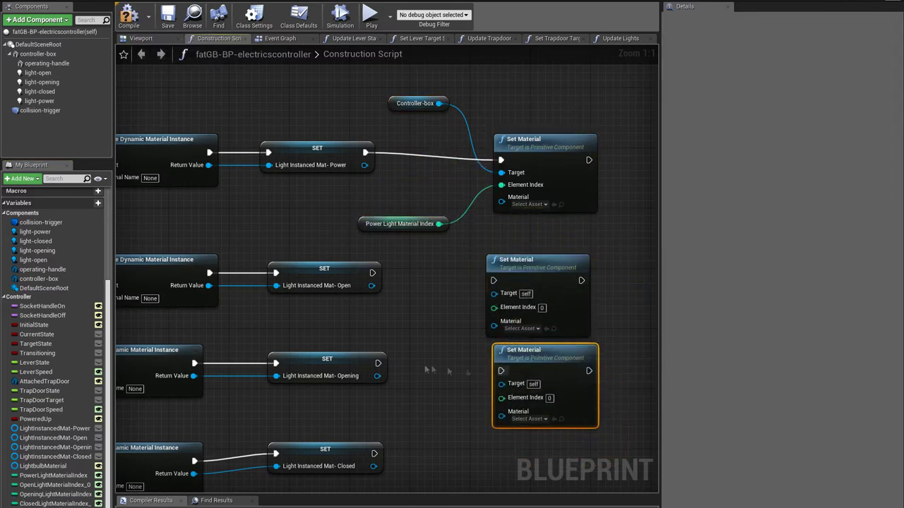
right_drag(427, 372, 381, 264)
key(ctrl+v)
drag(559, 334, 530, 346)
Run each copied Set Material after its row's SET node and feed the Element Index inputs from the matching Open, Opening and Closed index variables.
drag(329, 346, 463, 361)
drag(456, 264, 332, 257)
drag(327, 166, 498, 146)
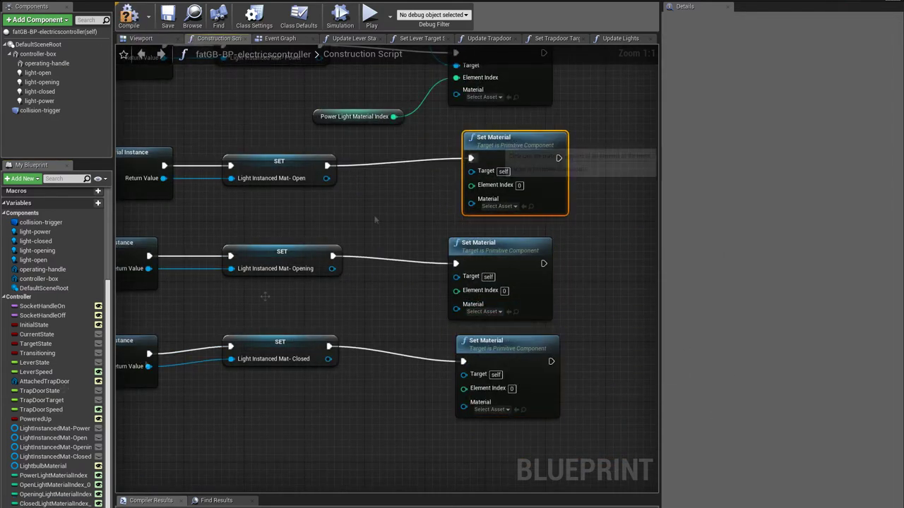
drag(54, 485, 456, 294)
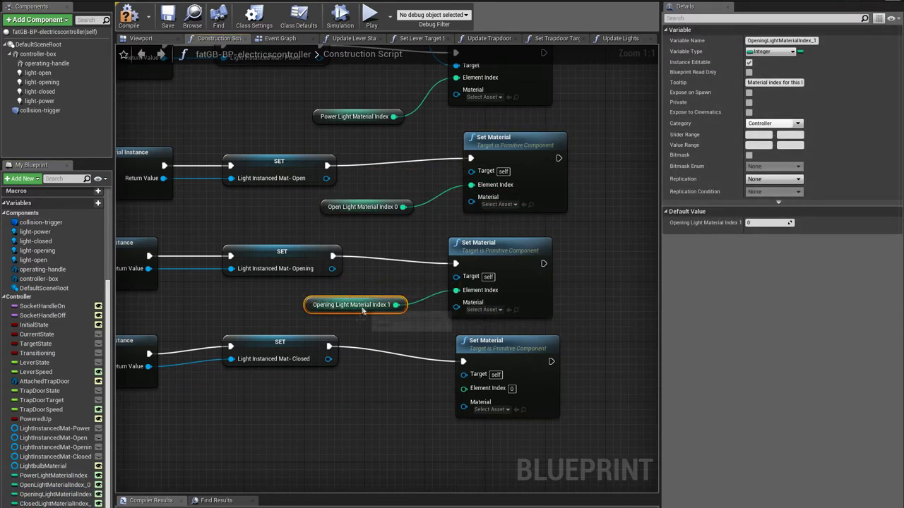
drag(55, 503, 466, 395)
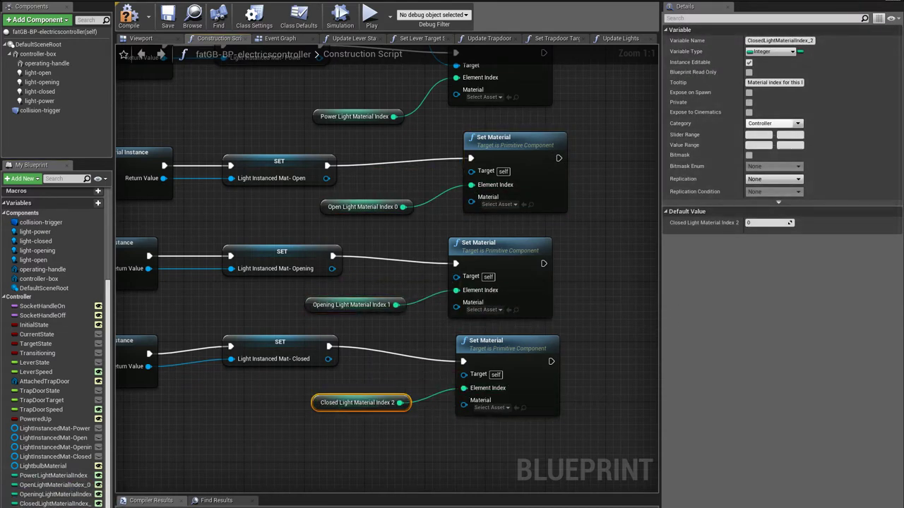
Remove the number suffixes from the variable names, leaving OpenLightMaterialIndex, OpeningLightMaterialIndex and ClosedLightMaterialIndex.
click(71, 494)
double_click(74, 485)
key(BackSpace)
key(BackSpace)
key(Return)
click(266, 454)
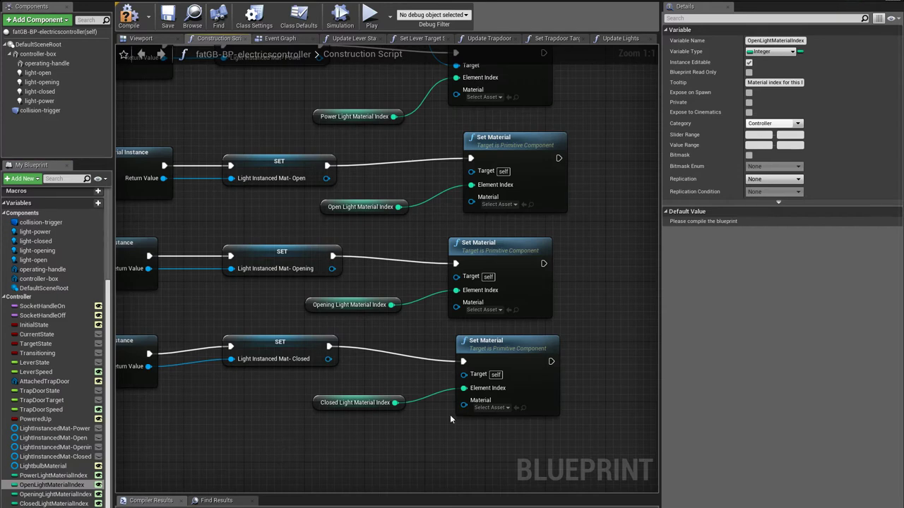
Move the Closed and Opening node rows downward to space out the material instance rows.
scroll(293, 432, down, 1)
right_drag(274, 439, 368, 407)
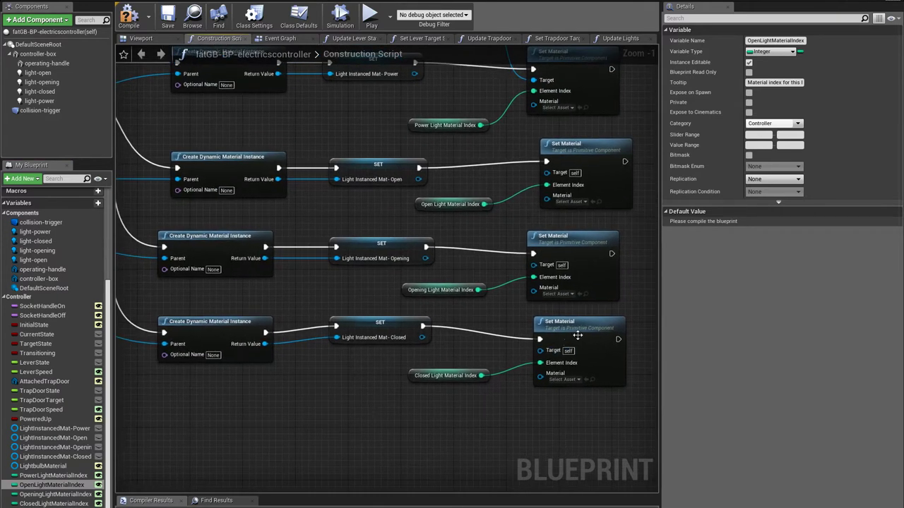
drag(646, 316, 182, 424)
drag(373, 324, 365, 377)
drag(637, 248, 244, 341)
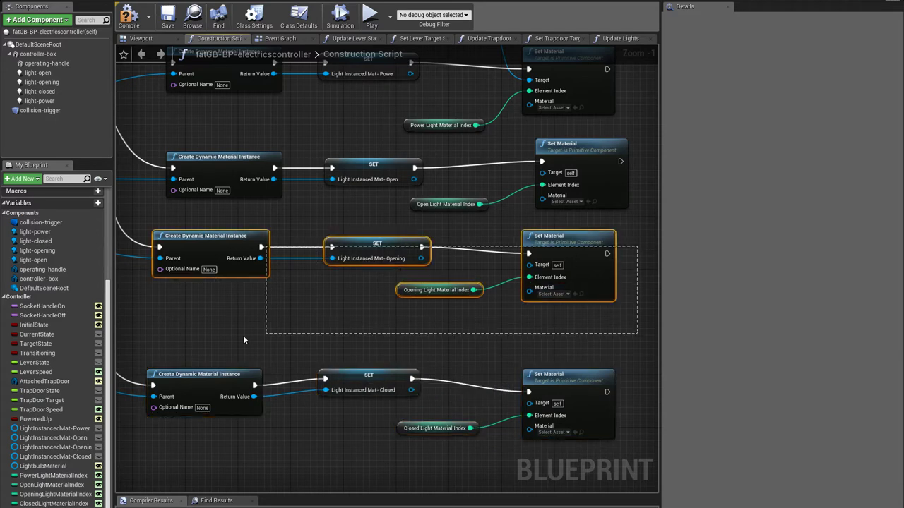
drag(378, 248, 377, 275)
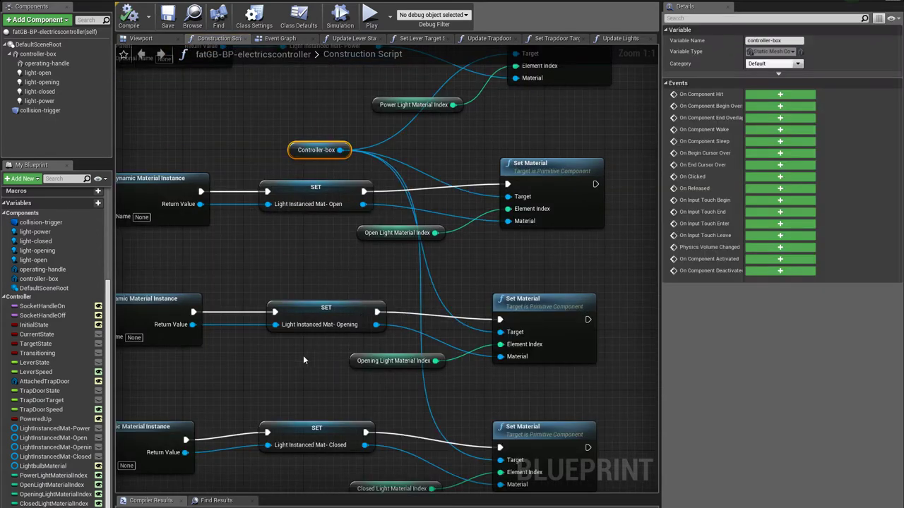
Switch to LightWave Modeler, open the recent object fatGB-electrics-actuatorcontrol-box.lwo and frame the indicator lamps on its front face.
right_drag(275, 356, 311, 295)
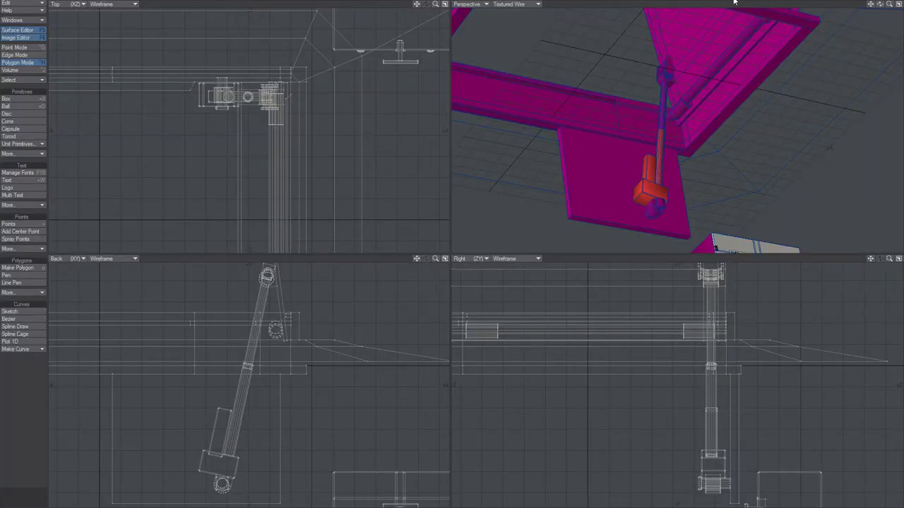
click(25, 3)
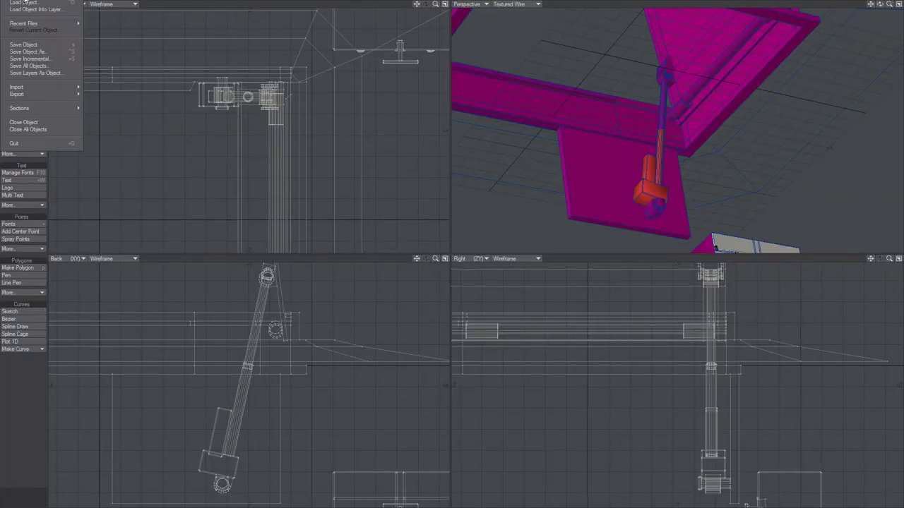
mouse_move(42, 24)
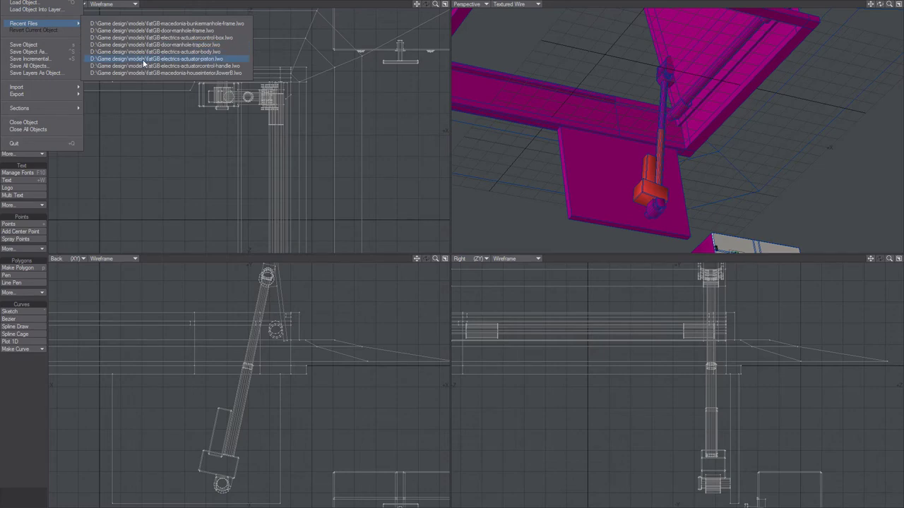
click(157, 38)
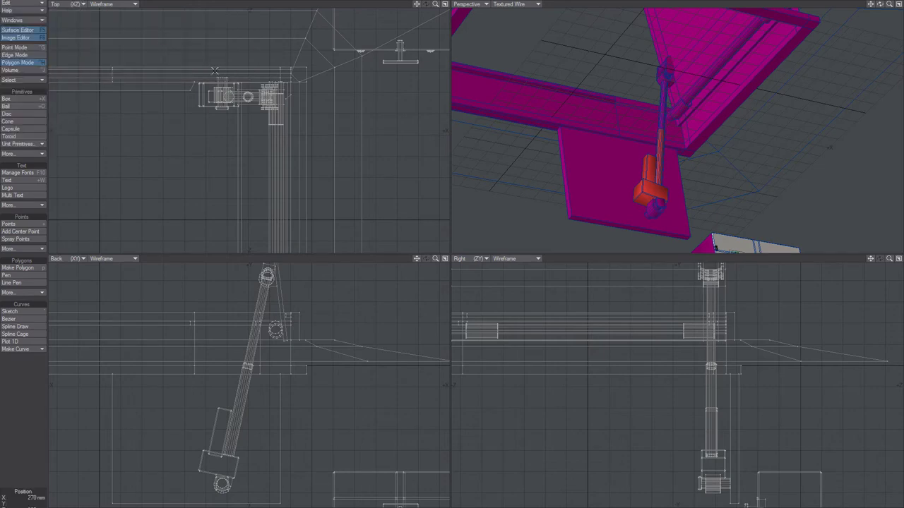
scroll(575, 149, down, 5)
alt+drag(575, 149, 682, 121)
scroll(619, 160, up, 8)
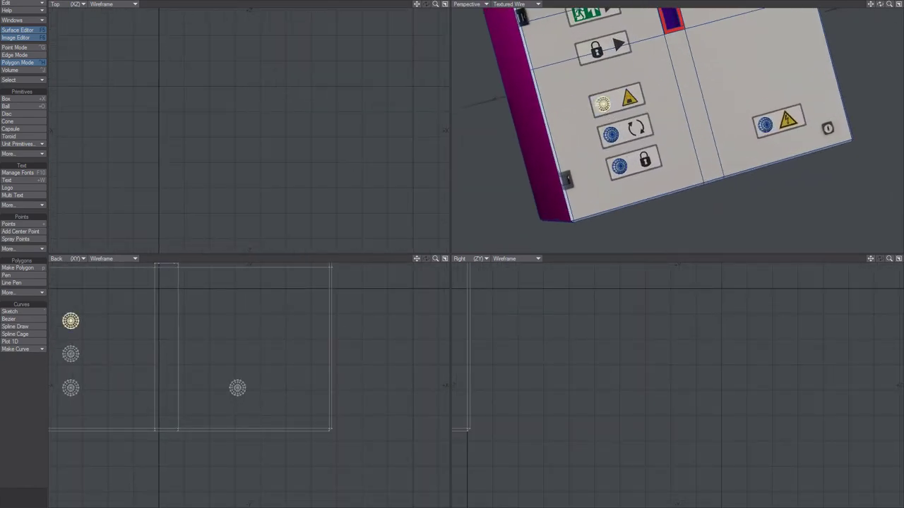
Review the indicatorbulbs surface and assign the opening lamp's polygons to a new surface named indicatorbulb-opening.
drag(903, 127, 194, 179)
click(181, 260)
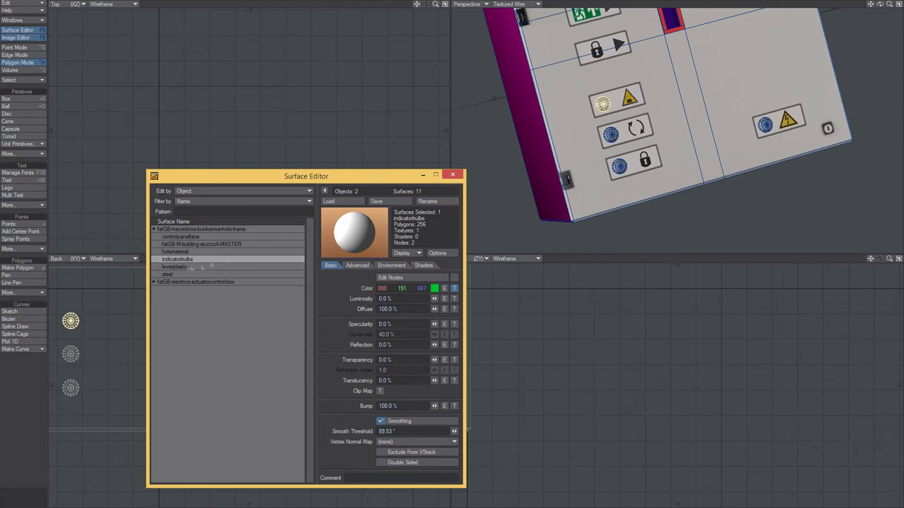
right_click(176, 259)
right_click(184, 262)
click(172, 263)
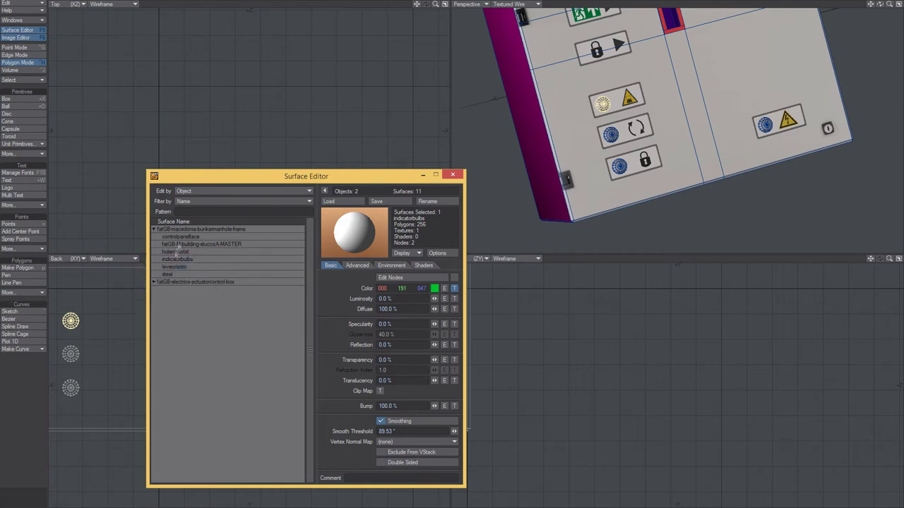
right_click(161, 242)
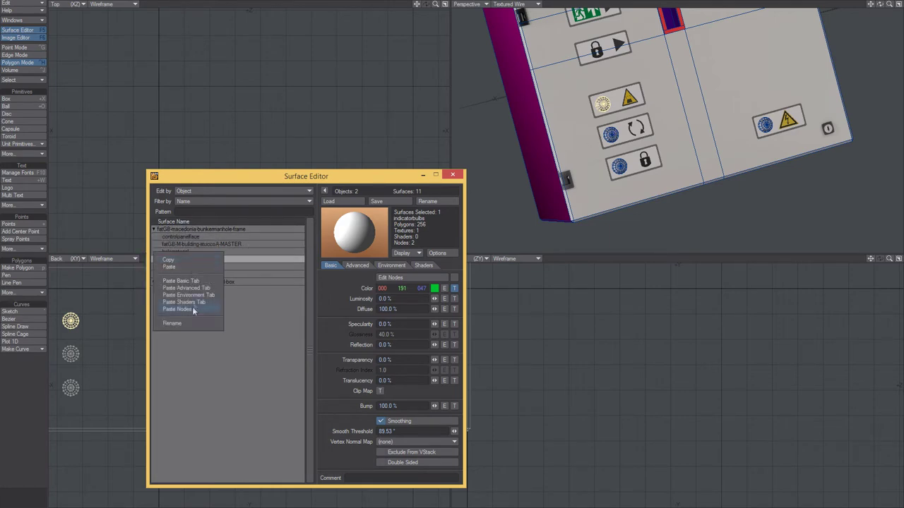
click(192, 307)
click(610, 134)
key(bracketright)
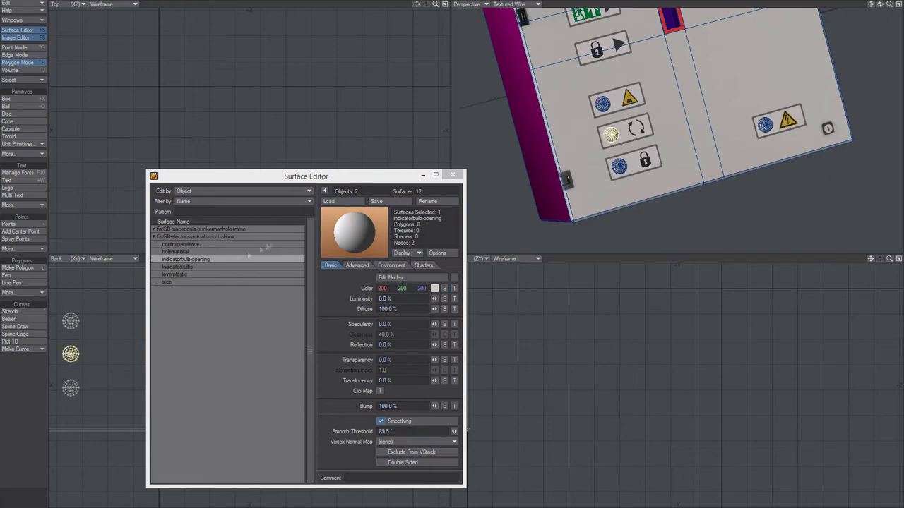
Rename the indicatorbulbs surface as indicatorbulb-open and give the closed and power lamps the surfaces indicatorbulb-closed and indicatorbulb-power.
right_click(193, 269)
click(181, 265)
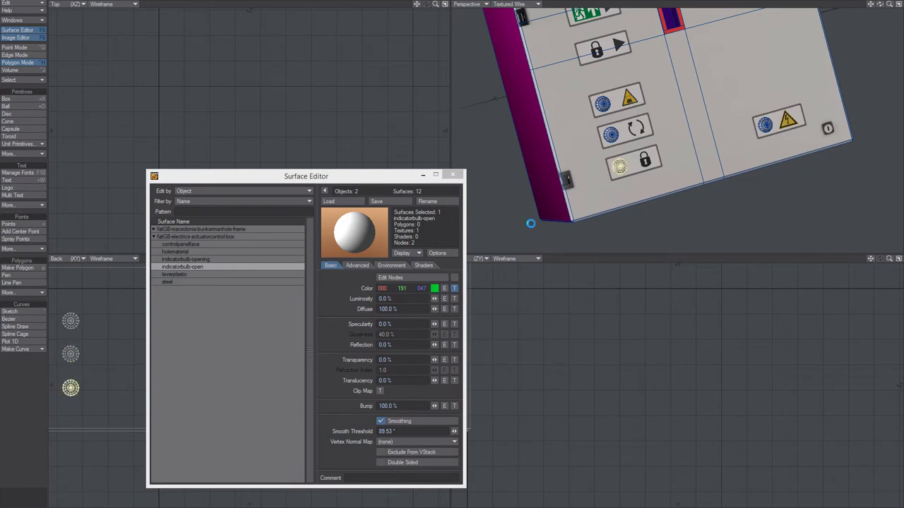
key(Return)
click(764, 125)
key(bracketright)
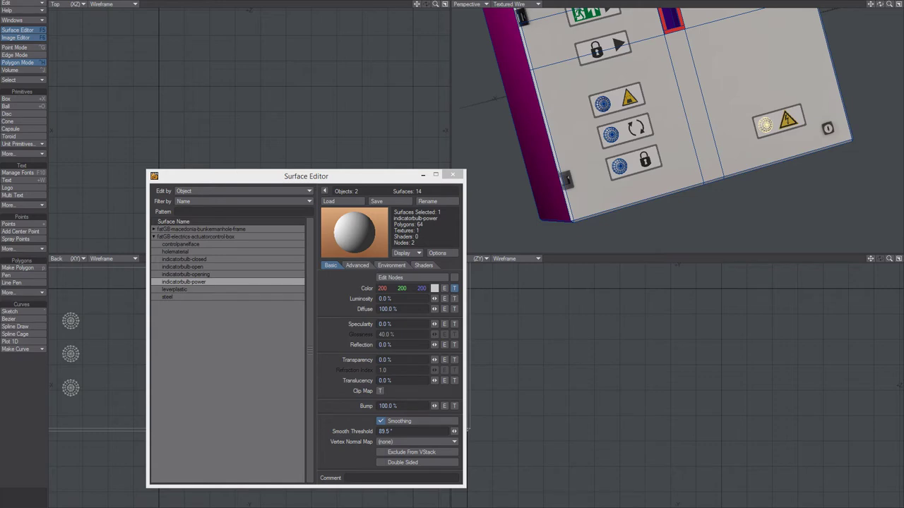
Give indicatorbulb-power a colour texture with UV projection, the UV map named texture and the fatGB-T-electrics-indicatorlamp.psd image.
click(454, 288)
drag(660, 250, 637, 236)
click(750, 291)
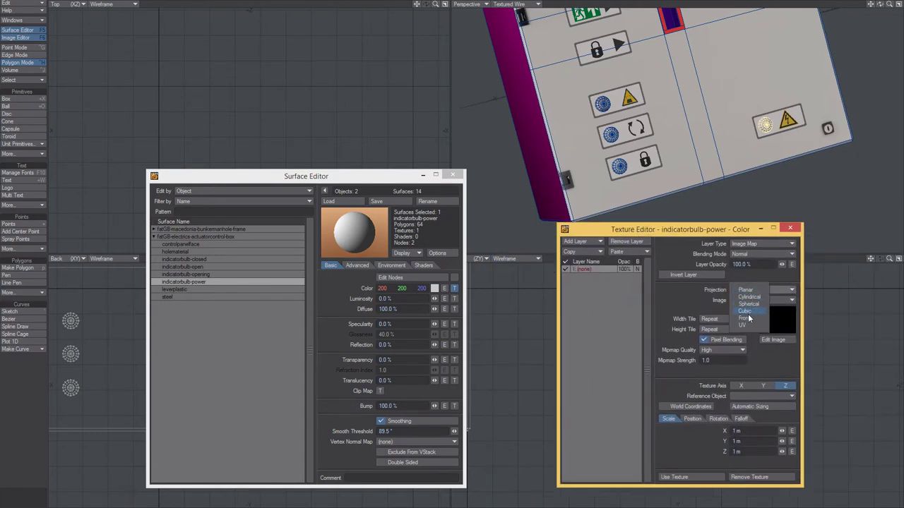
click(746, 326)
click(749, 313)
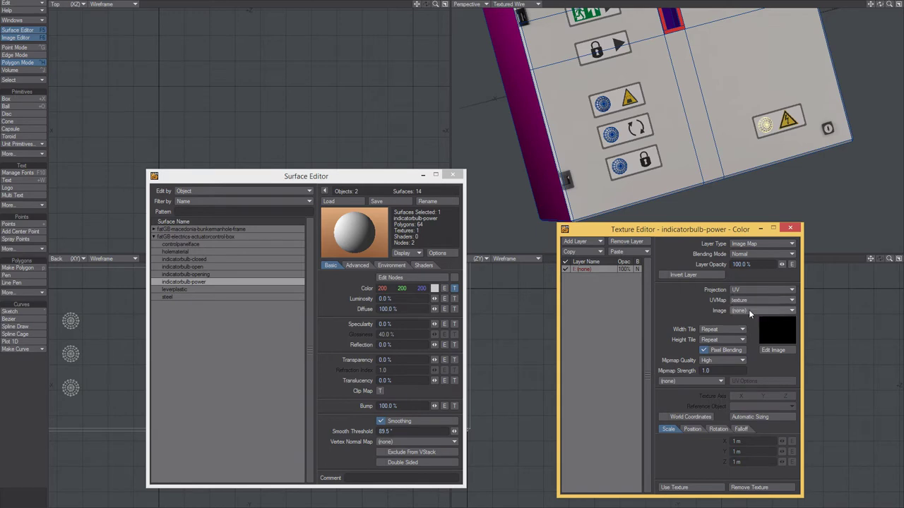
click(750, 311)
click(746, 339)
Apply the same UV-mapped indicator lamp image as the colour texture of the indicatorbulb-opening and indicatorbulb-closed surfaces.
click(185, 274)
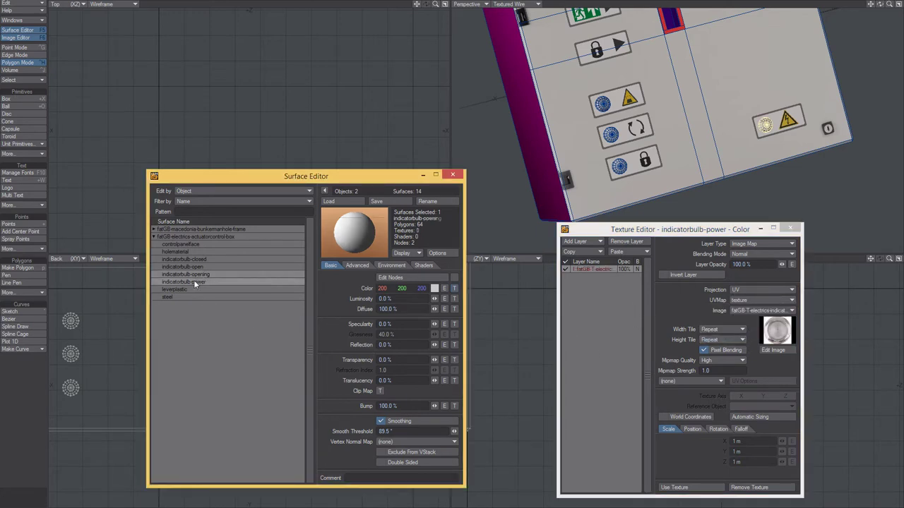
click(750, 290)
click(744, 290)
click(192, 268)
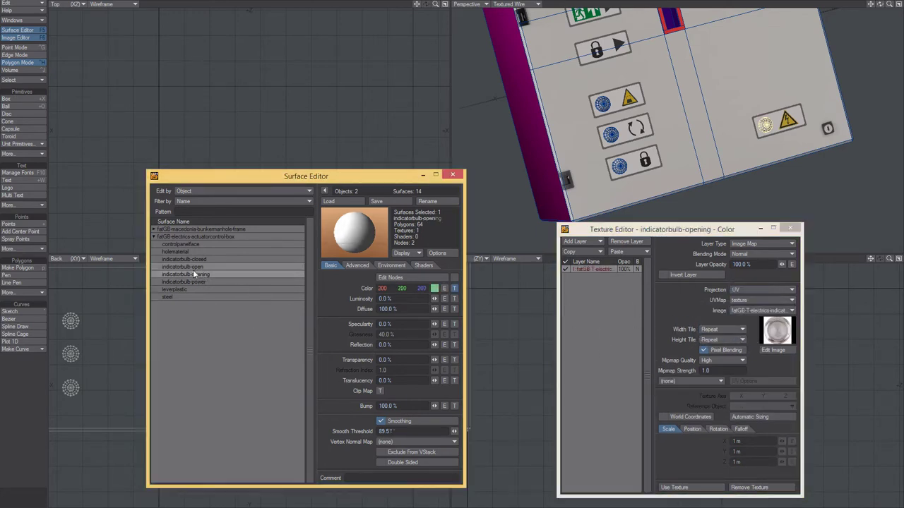
click(183, 259)
click(454, 288)
click(762, 289)
click(748, 328)
click(762, 310)
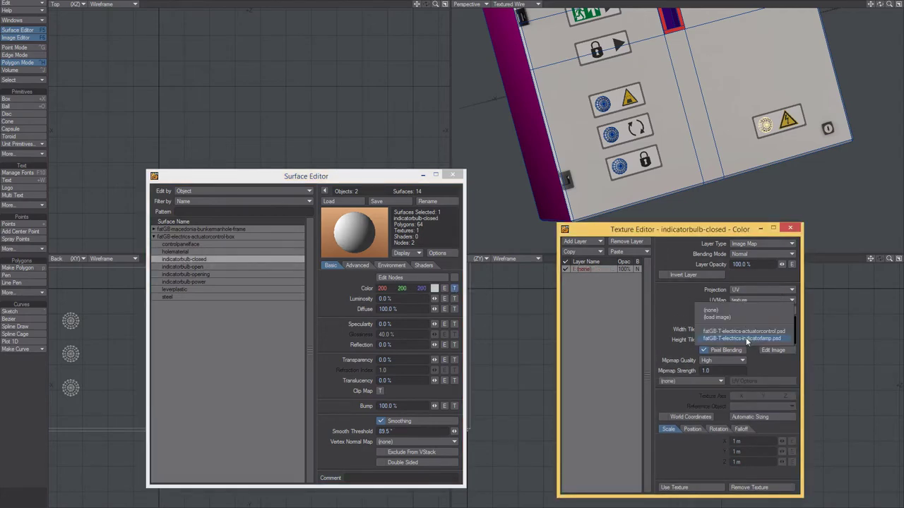
click(748, 339)
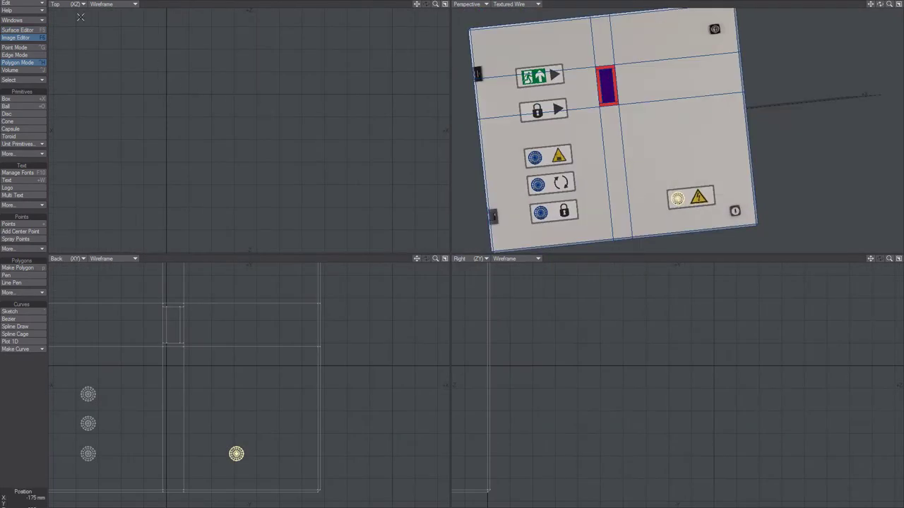
Export the control box model as a binary FBX file using version FBX201100.
click(25, 2)
mouse_move(54, 97)
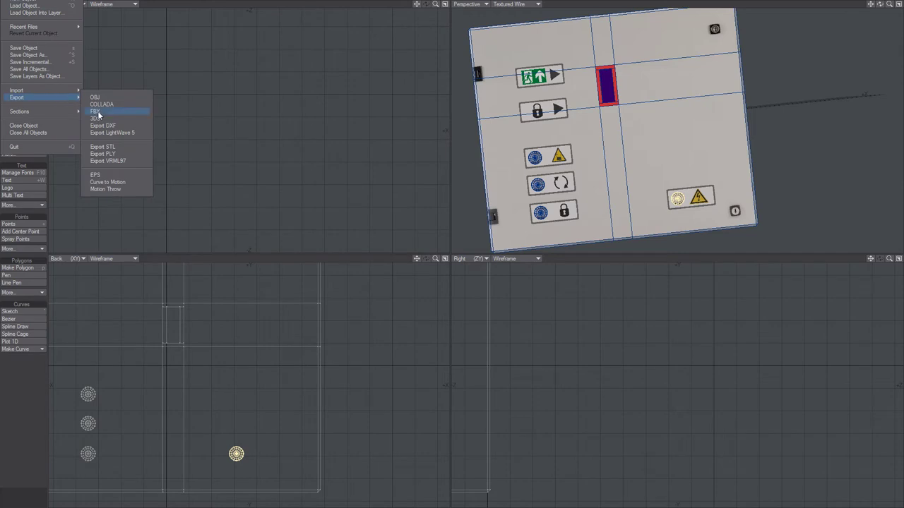
click(97, 111)
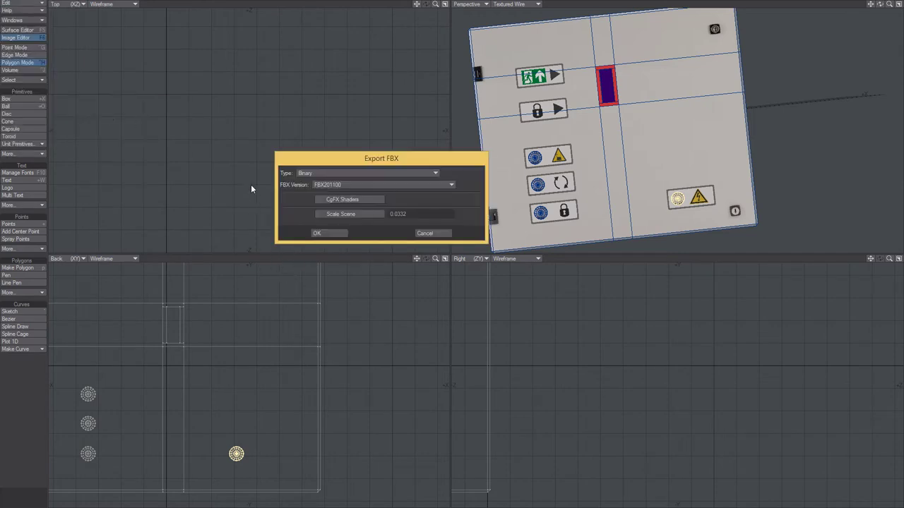
click(318, 232)
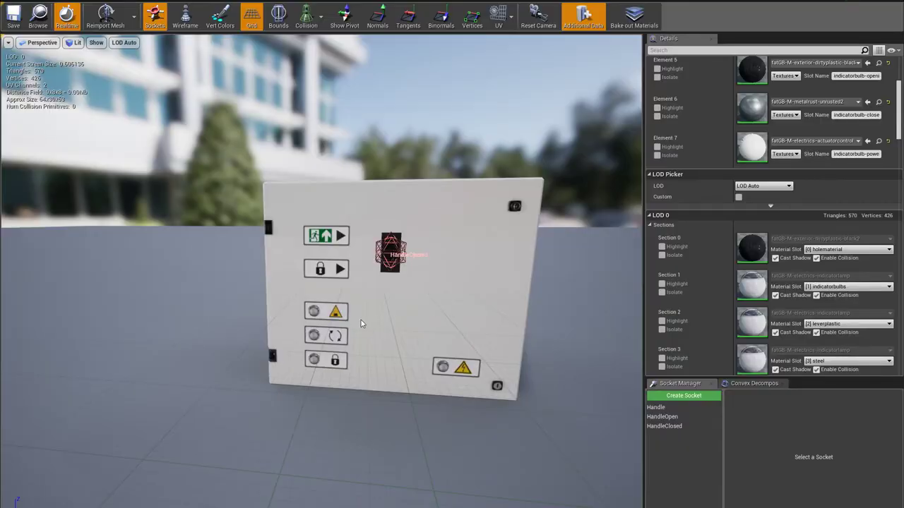
Isolate material Element 1 on the controller box mesh in Unreal Editor to identify its lamp, then restore the full view.
drag(361, 321, 363, 300)
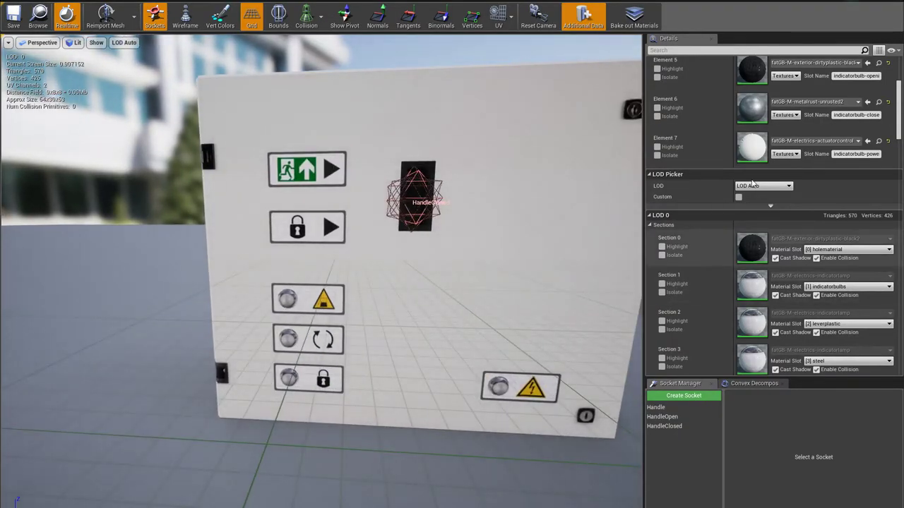
scroll(749, 176, up, 5)
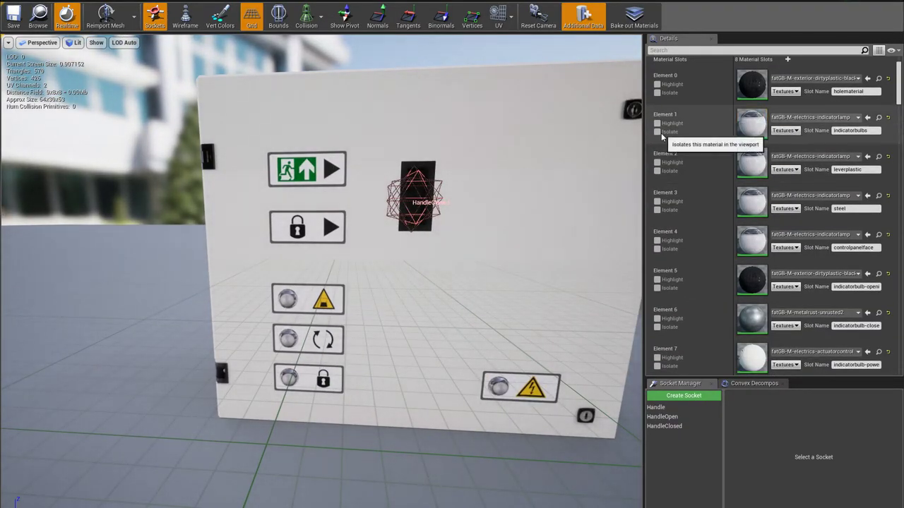
click(657, 132)
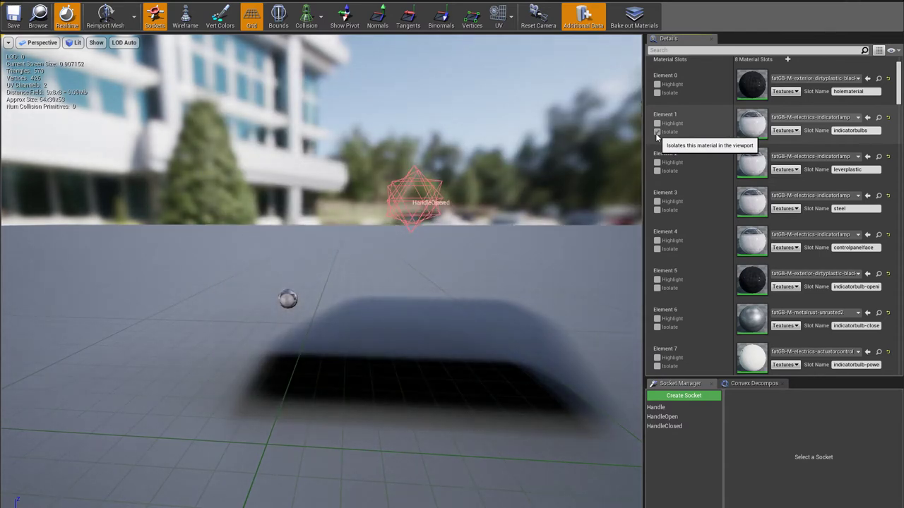
click(657, 132)
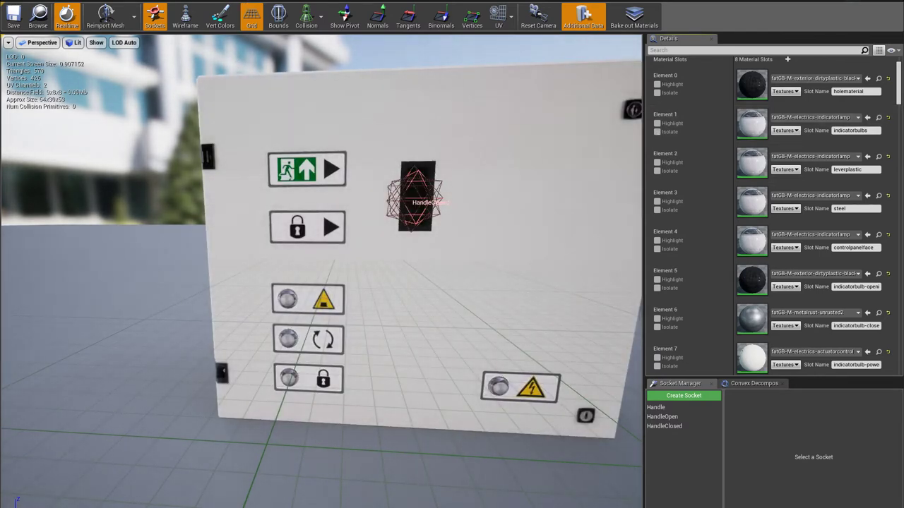
Return to the electrics controller Blueprint and set the default value of OpenLightMaterialIndex to 1.
click(256, 1)
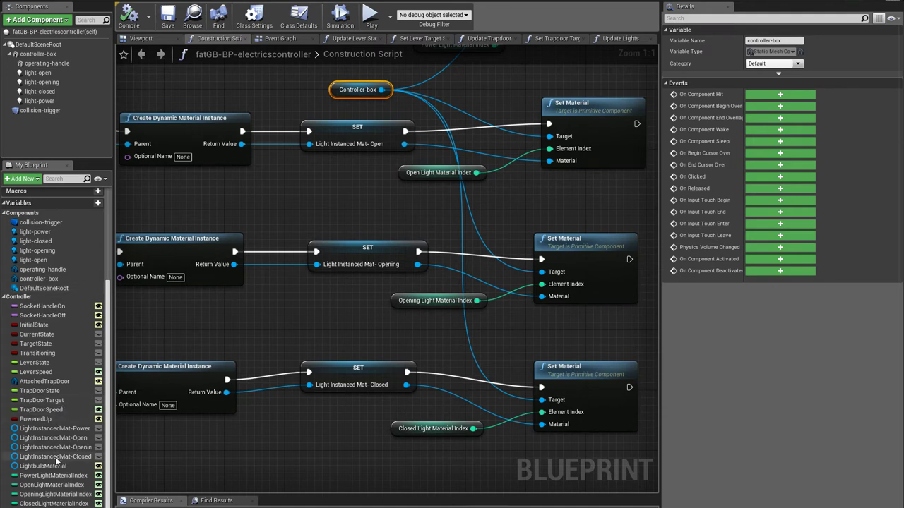
click(62, 485)
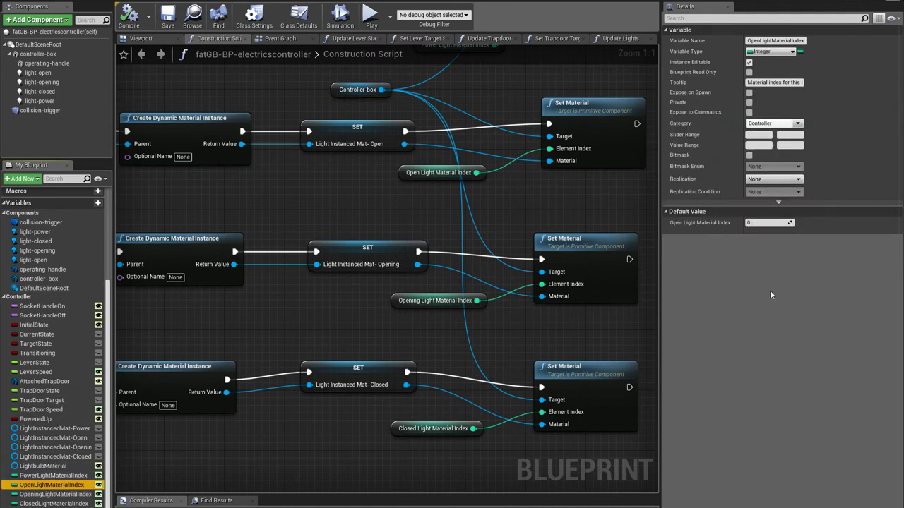
click(763, 223)
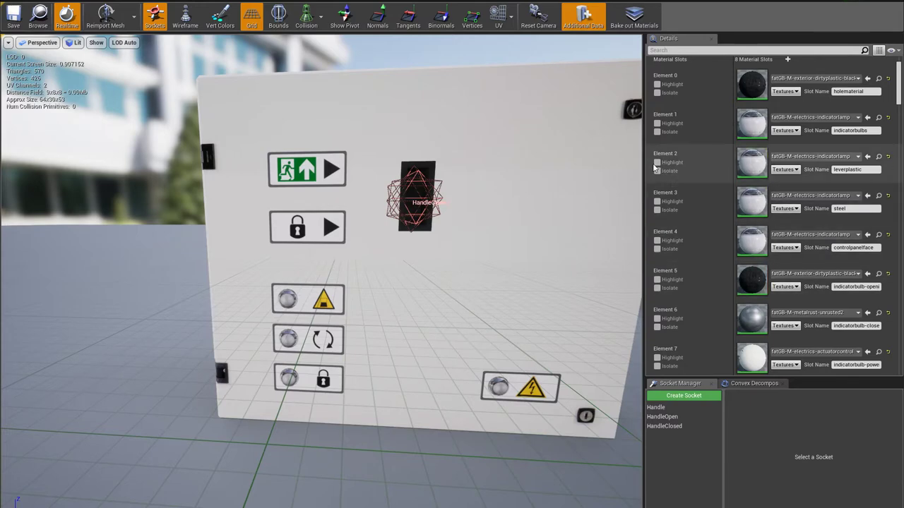
Check which lamp uses material Element 2 on the mesh and select the OpeningLightMaterialIndex variable in the Blueprint.
click(656, 170)
click(657, 170)
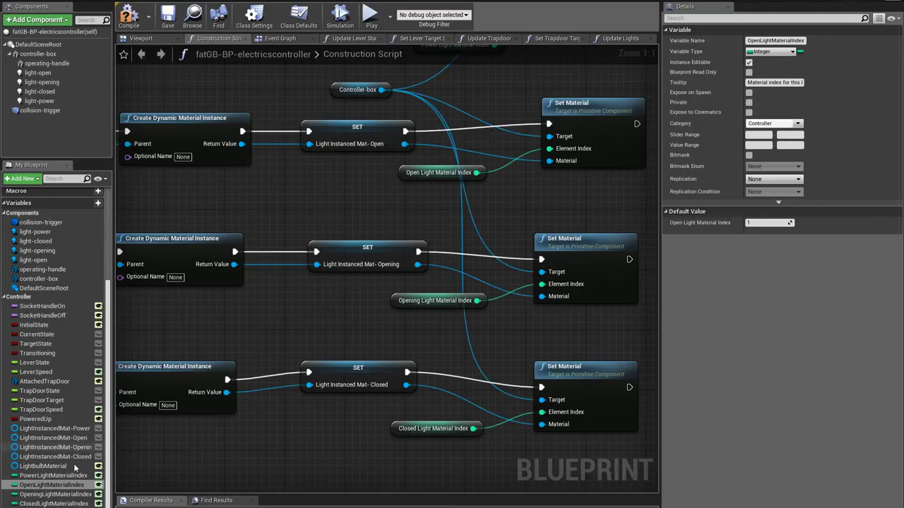
click(57, 494)
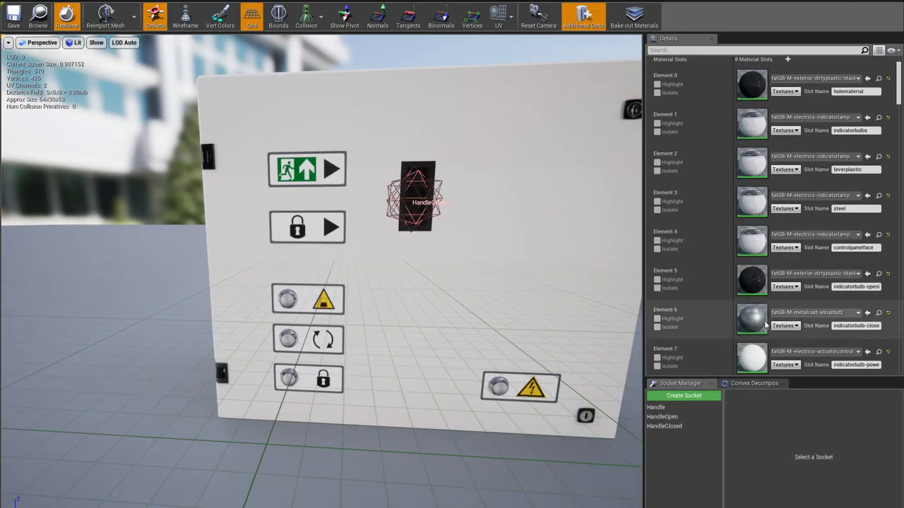
Check which lamp uses material Element 4, set the default value of PowerLightMaterialIndex to 4 and compile the Blueprint.
click(656, 249)
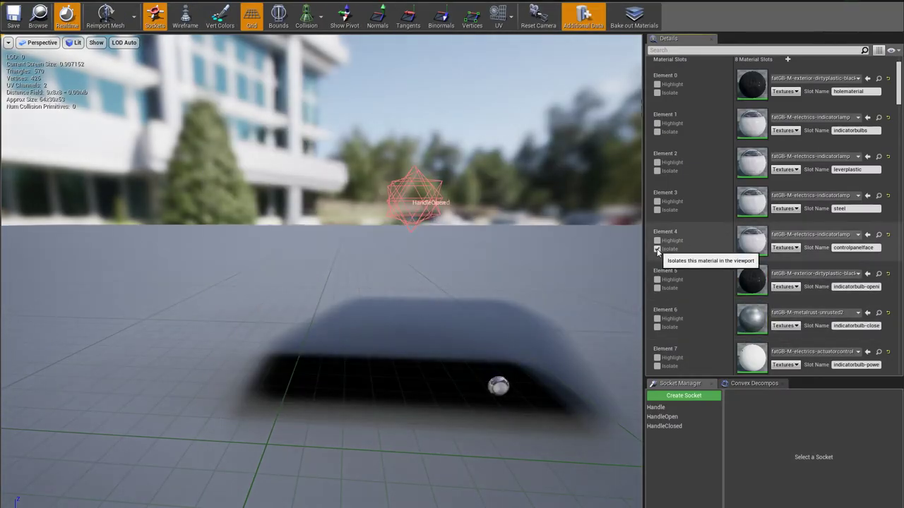
click(657, 249)
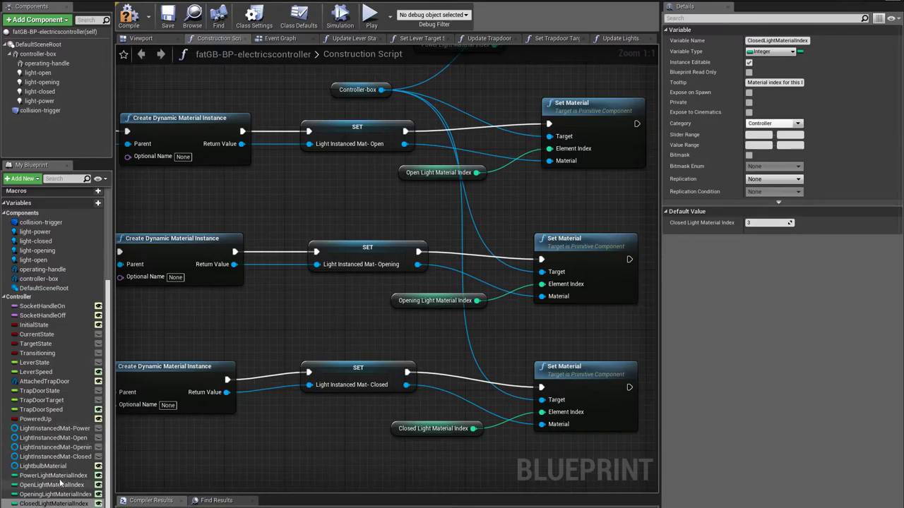
click(56, 475)
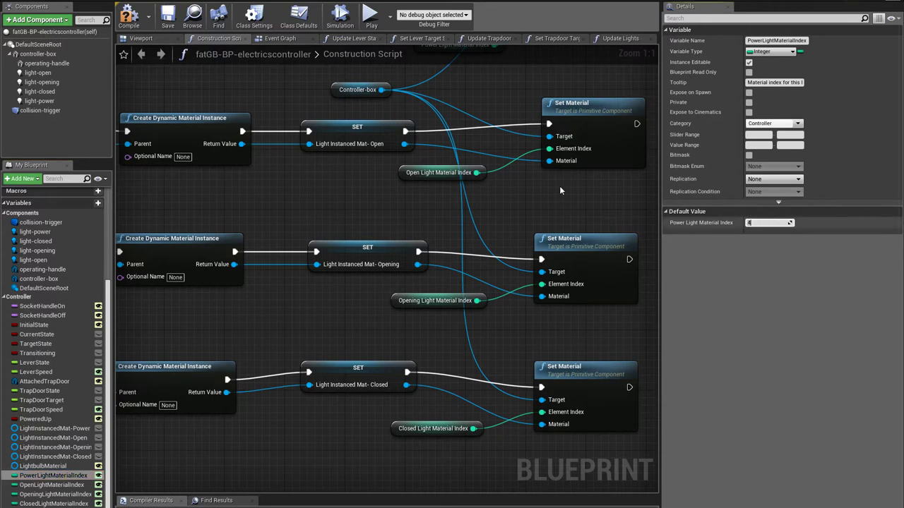
key(Return)
click(133, 19)
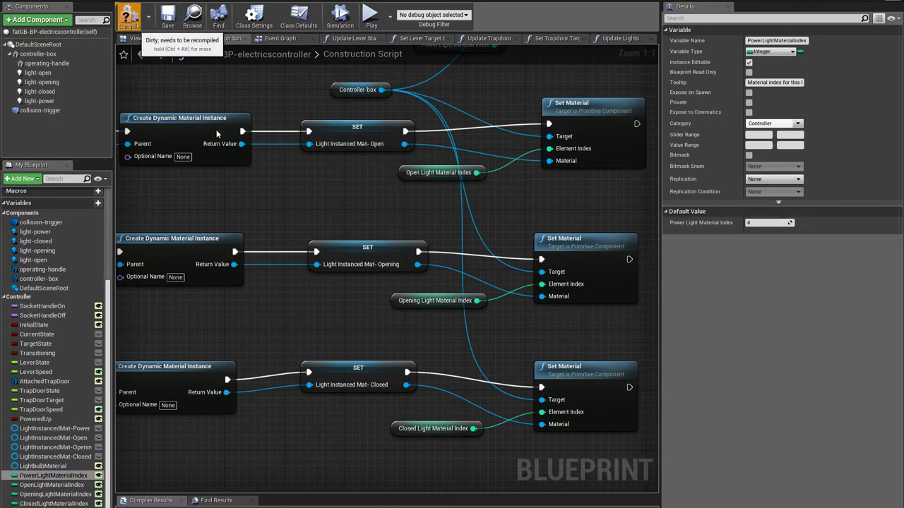
key(F7)
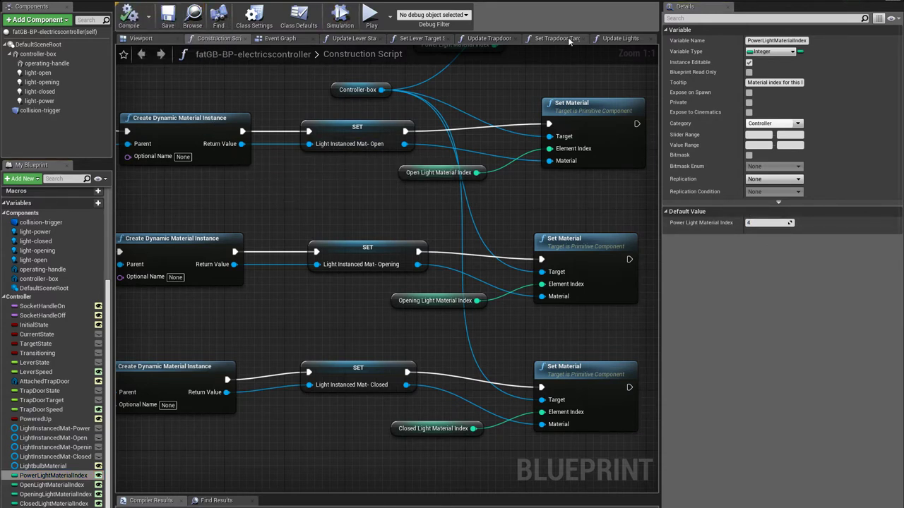
In the Update Lights function, add a LightInstancedMat-Power getter above the first Set Visibility node and start a new node from its output.
click(613, 38)
scroll(417, 241, up, 1)
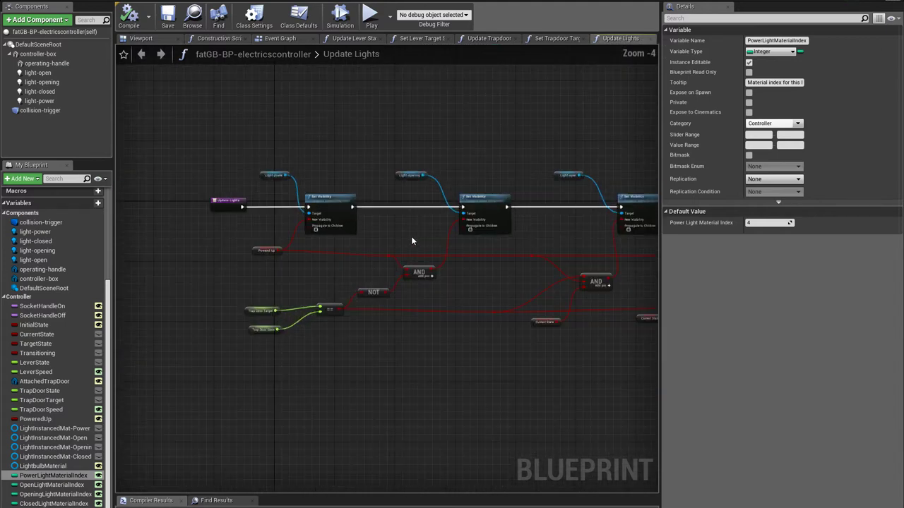
scroll(415, 247, up, 2)
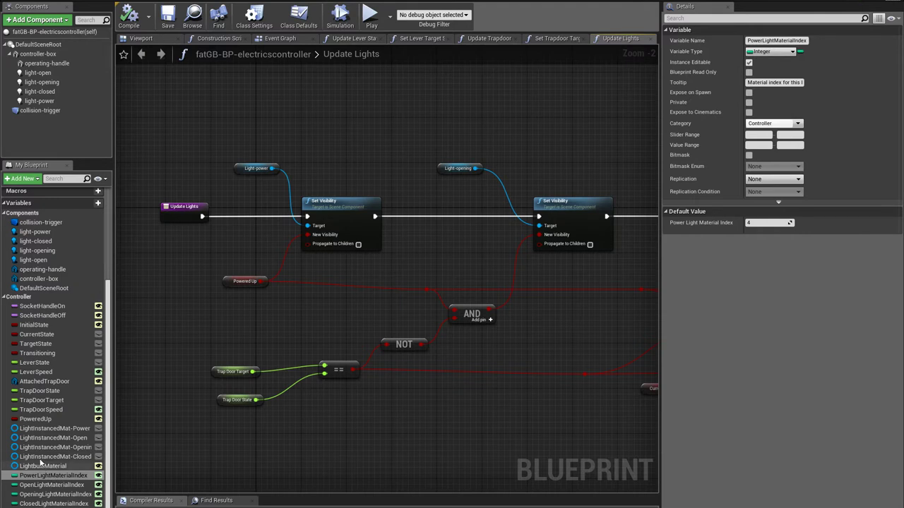
drag(42, 431, 301, 125)
click(358, 139)
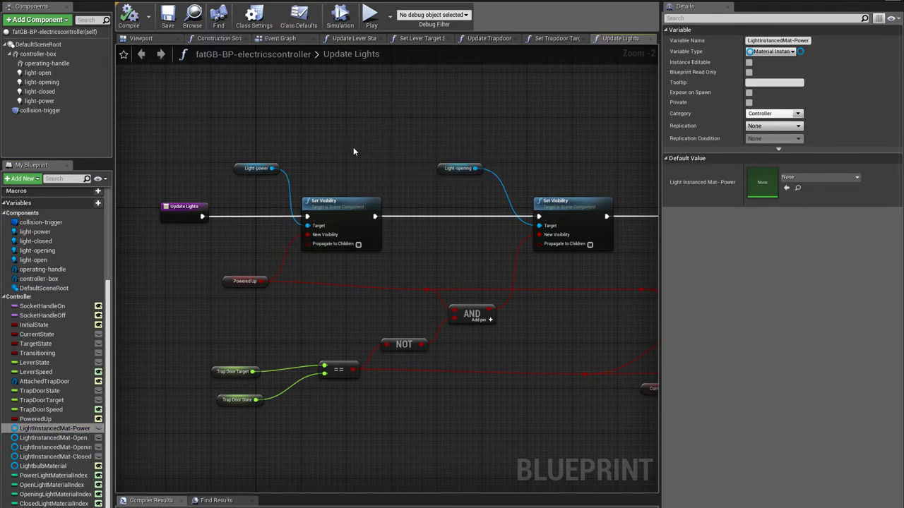
drag(365, 129, 421, 203)
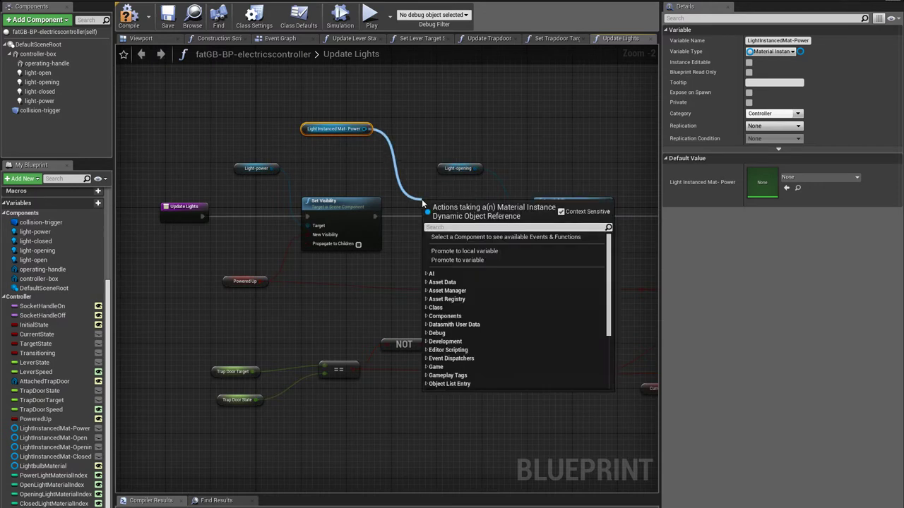
Add a Set Vector Parameter Value node targeting Light Instanced Mat-Power and run it after the power light's Set Visibility.
text(set vect)
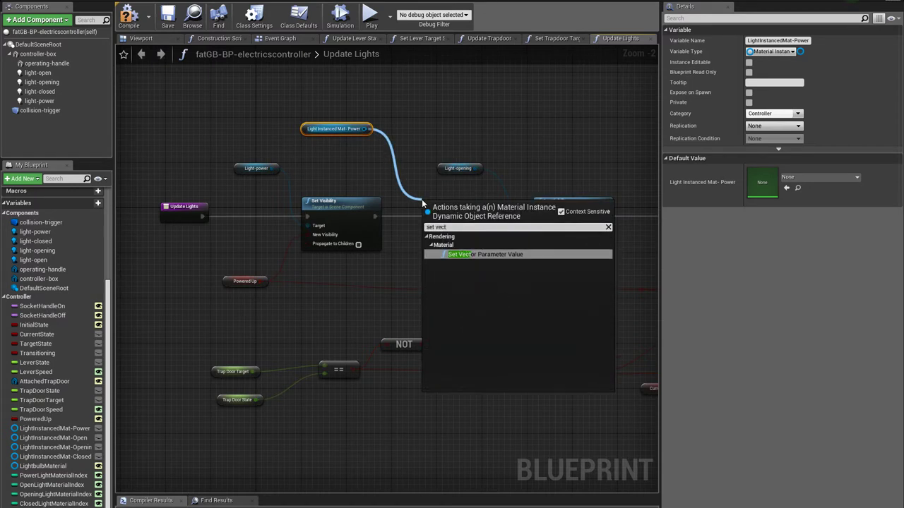
click(466, 254)
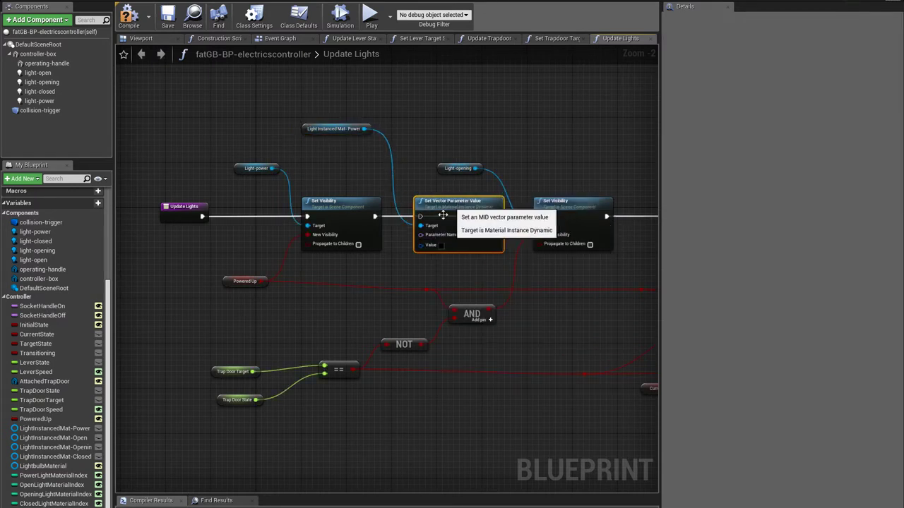
drag(421, 218, 377, 220)
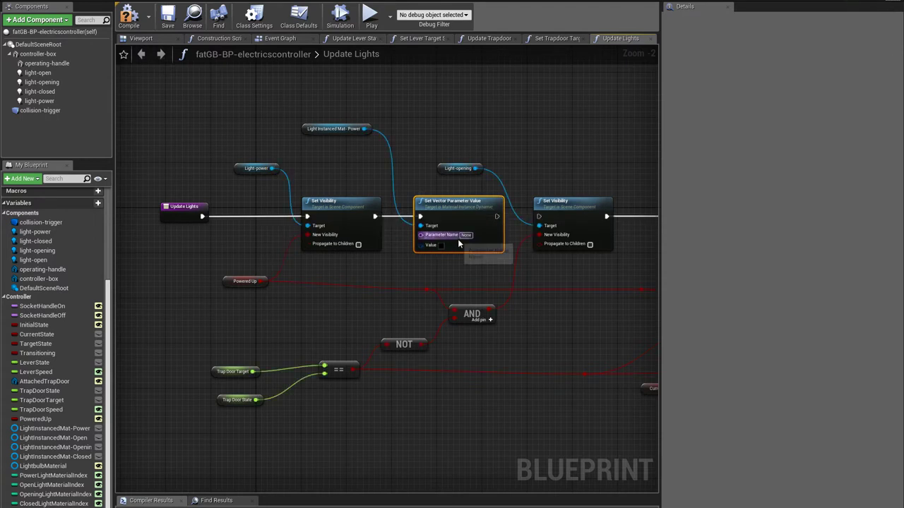
Set the parameter name of the Set Vector Parameter Value node to EmissiveLight.
click(466, 236)
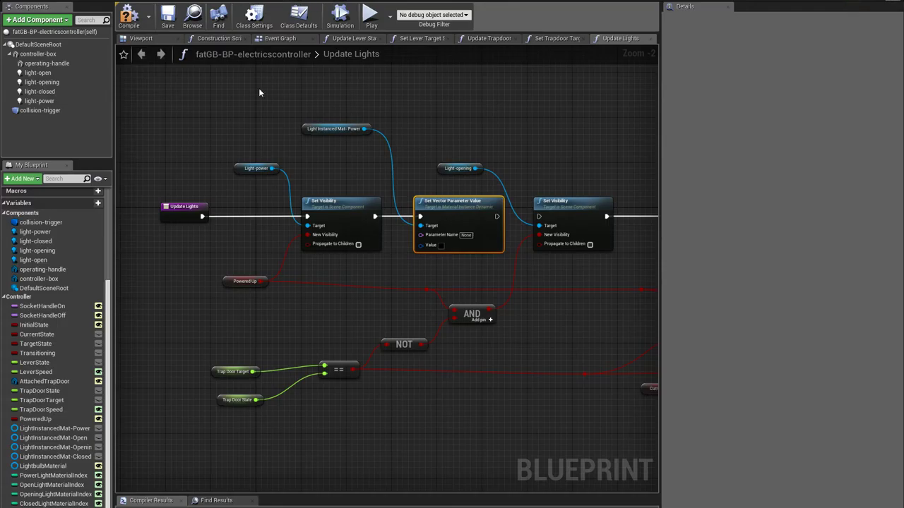
right_click(420, 235)
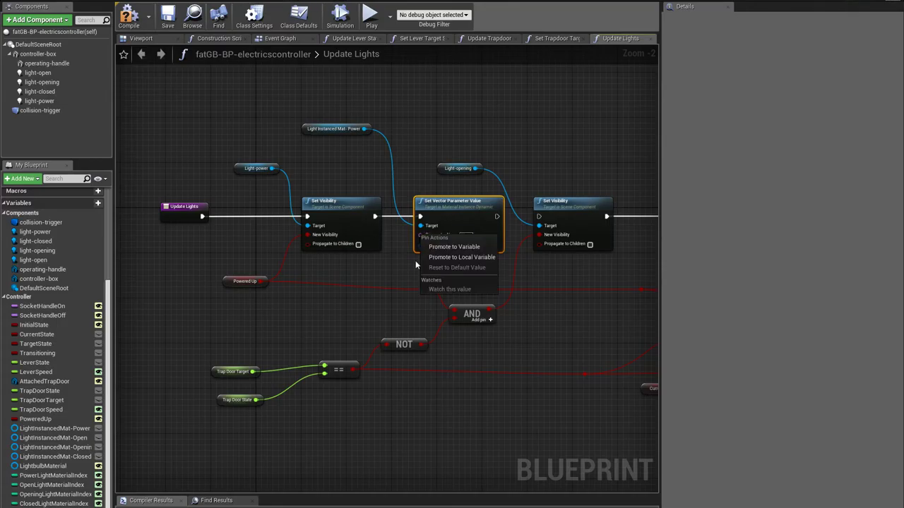
click(405, 262)
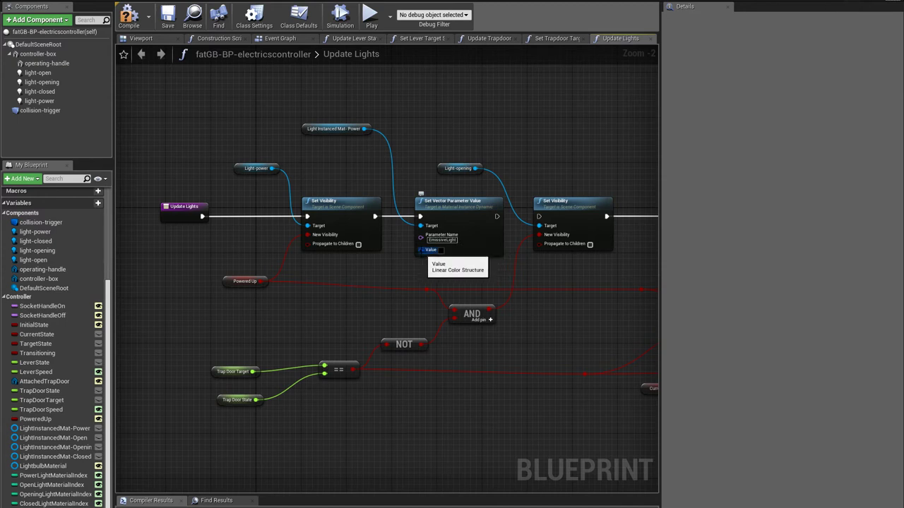
Add a Select node that feeds the Value input of the Set Vector Parameter Value node.
drag(422, 250, 348, 288)
text(select)
click(413, 158)
Spread the opening, open and closed light node groups further along the graph to make room for more nodes.
scroll(348, 288, down, 4)
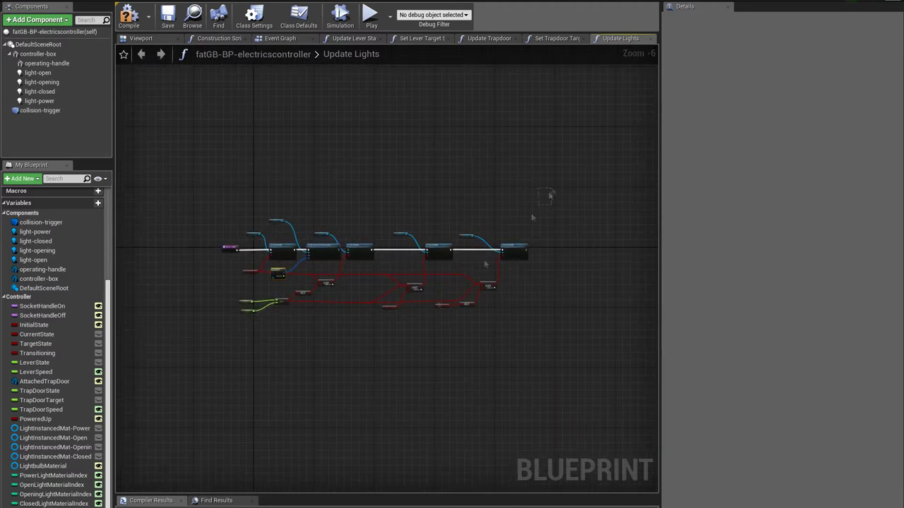
drag(625, 198, 427, 346)
right_drag(600, 245, 460, 247)
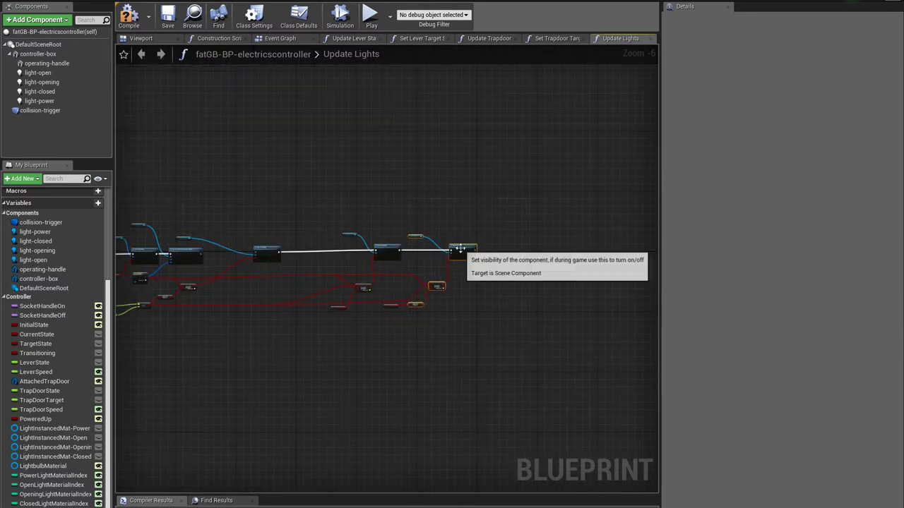
right_drag(157, 280, 344, 293)
scroll(340, 291, up, 6)
drag(301, 270, 357, 258)
scroll(359, 259, down, 4)
scroll(218, 363, down, 2)
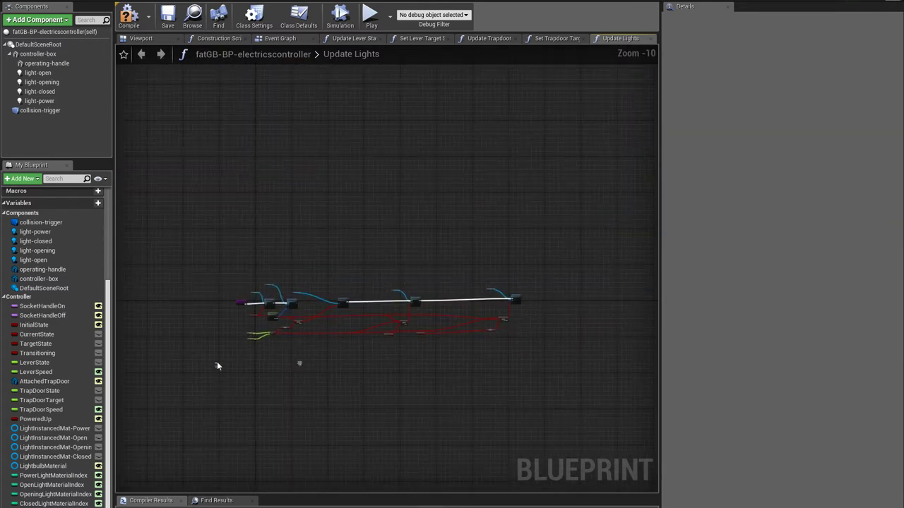
Connect Powered Up to the Select node's Index and run the opening light's Set Visibility after Set Vector Parameter Value.
scroll(232, 358, up, 6)
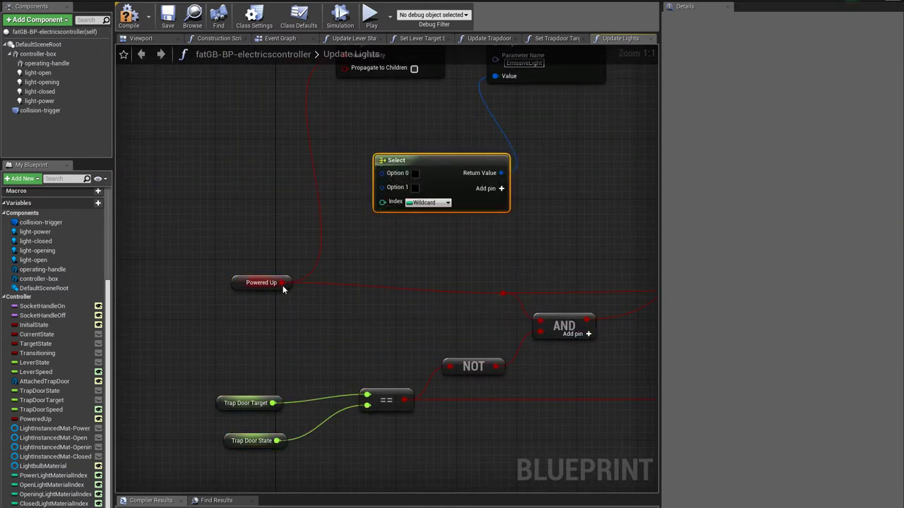
drag(282, 283, 382, 203)
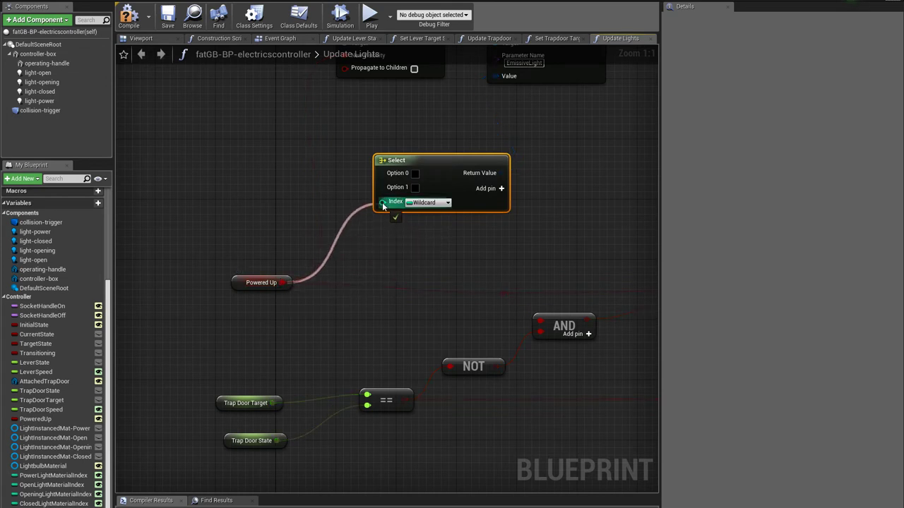
right_drag(486, 260, 431, 362)
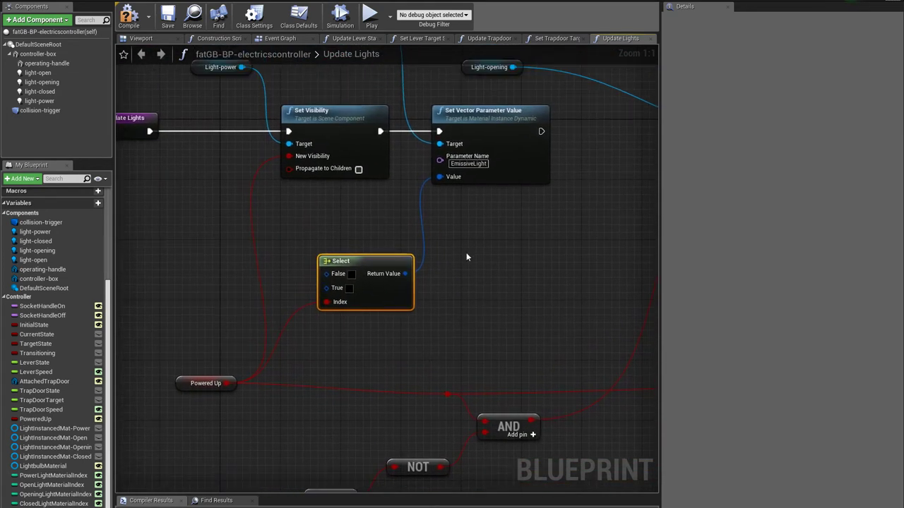
right_drag(466, 257, 317, 311)
drag(392, 186, 628, 182)
right_drag(412, 290, 606, 255)
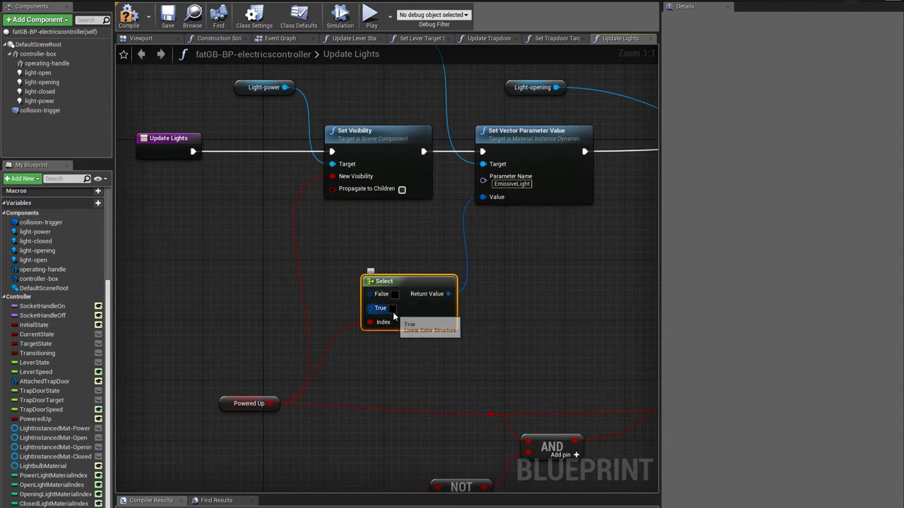
Set the Select node's True colour to black and its False colour to a bright yellow.
click(394, 312)
click(474, 393)
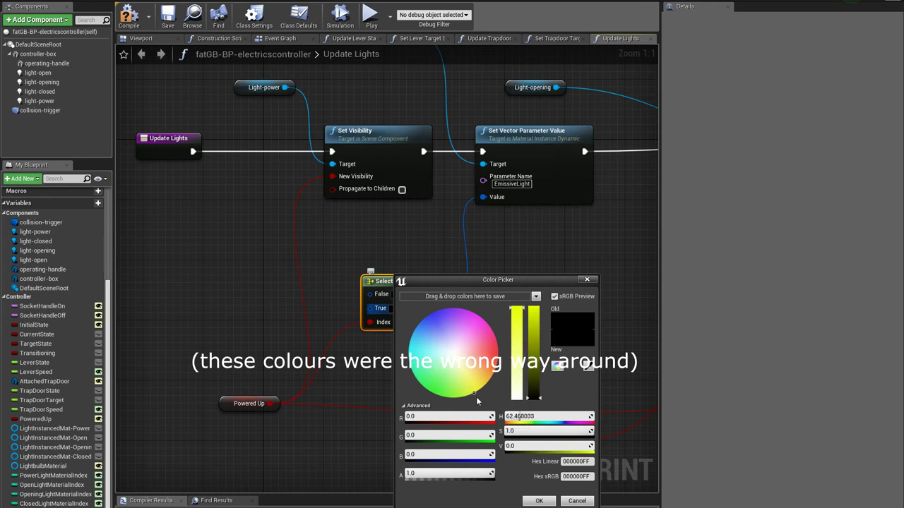
click(539, 501)
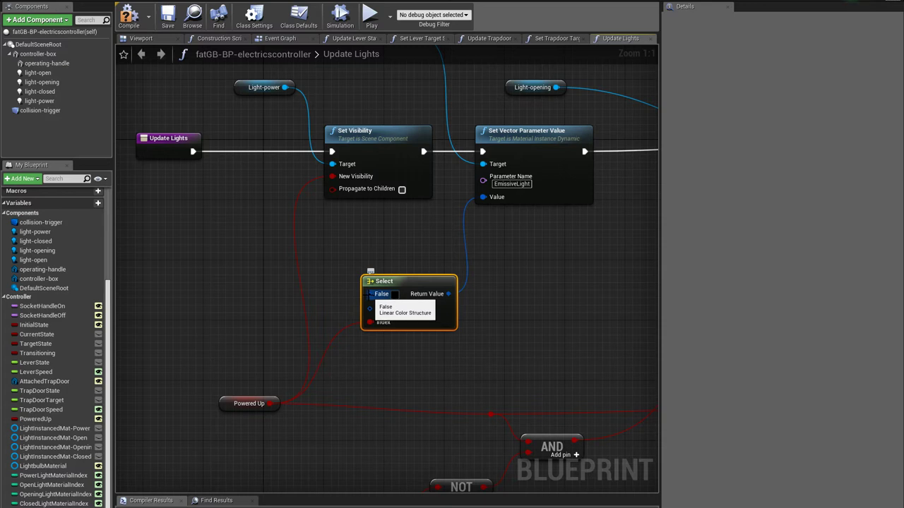
click(395, 294)
drag(456, 353, 484, 393)
drag(537, 374, 537, 311)
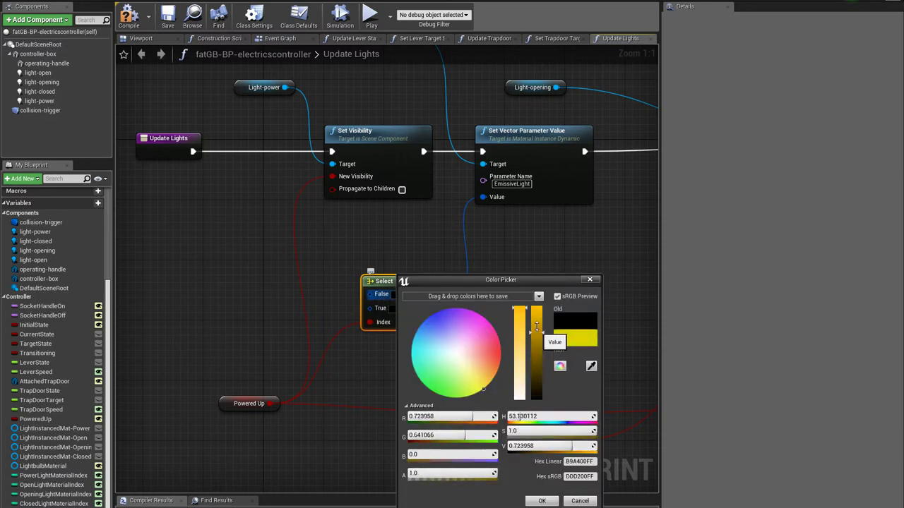
click(542, 500)
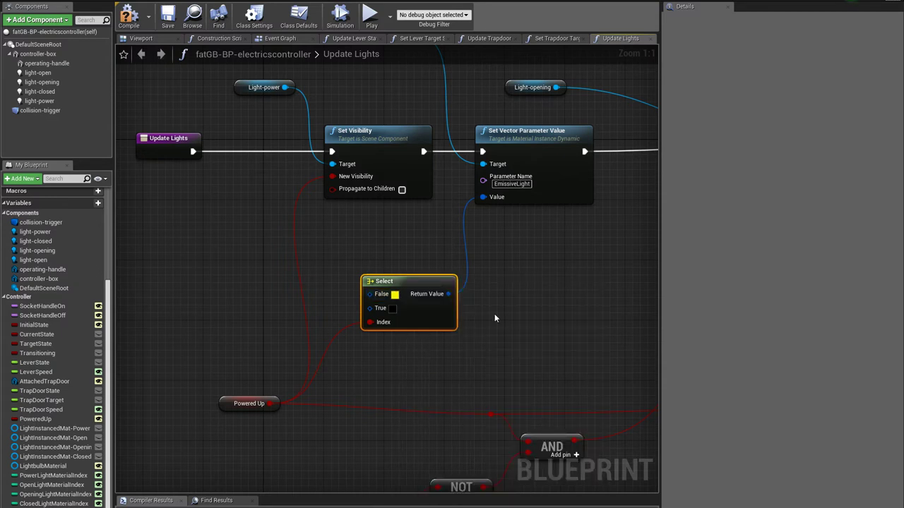
scroll(401, 346, down, 4)
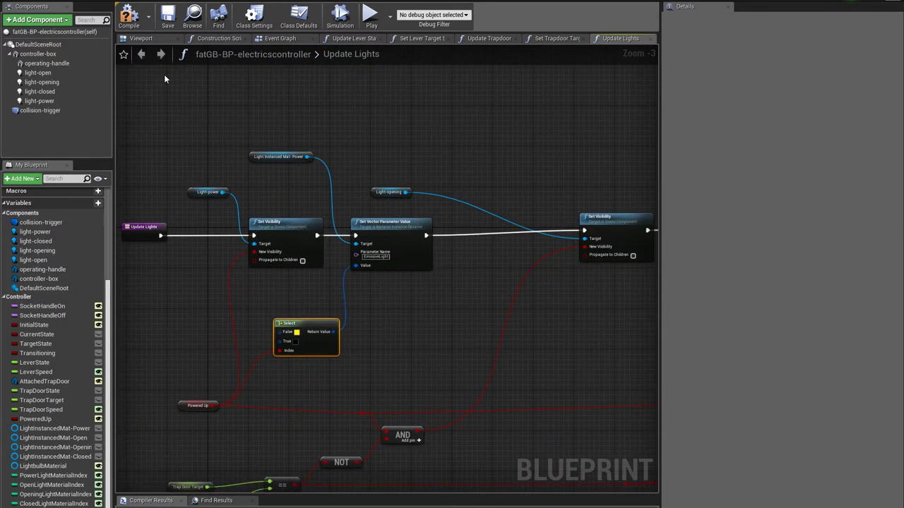
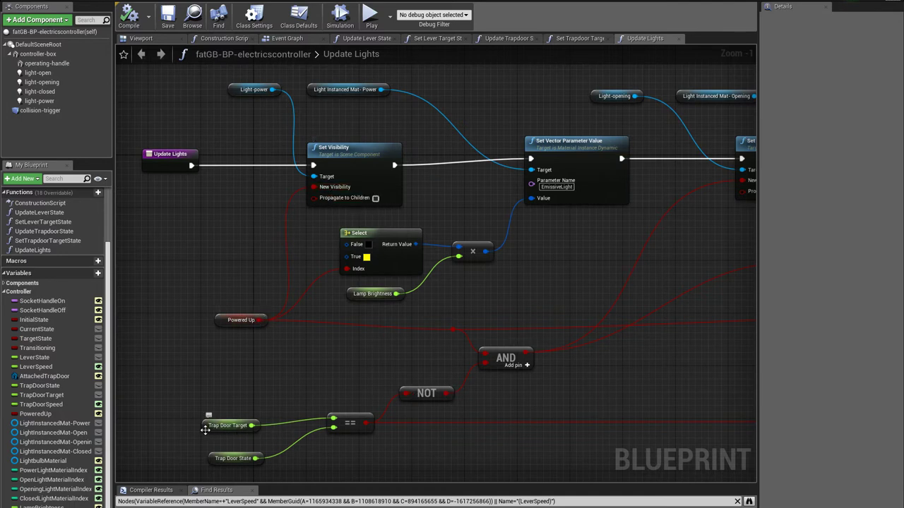
Nudge the Trap Door Target node slightly up and review the light sections along the Update Lights graph.
drag(207, 429, 212, 424)
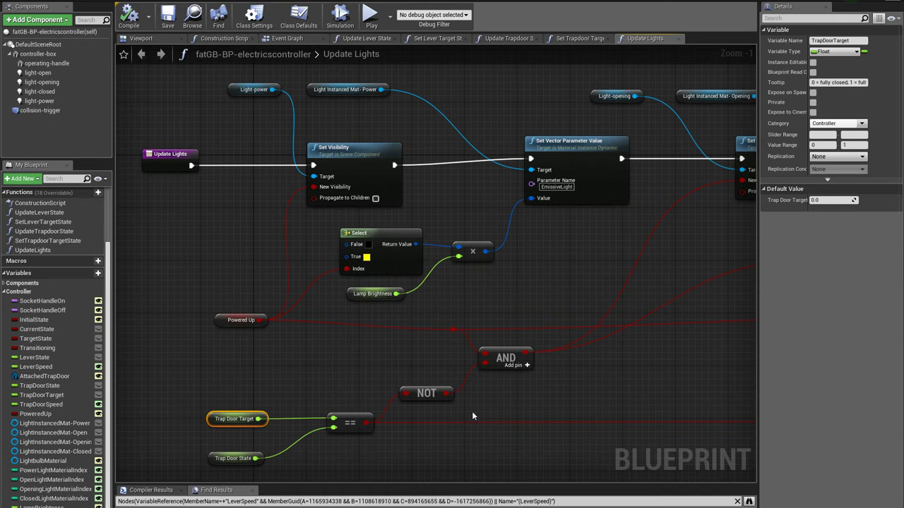
right_drag(472, 416, 456, 413)
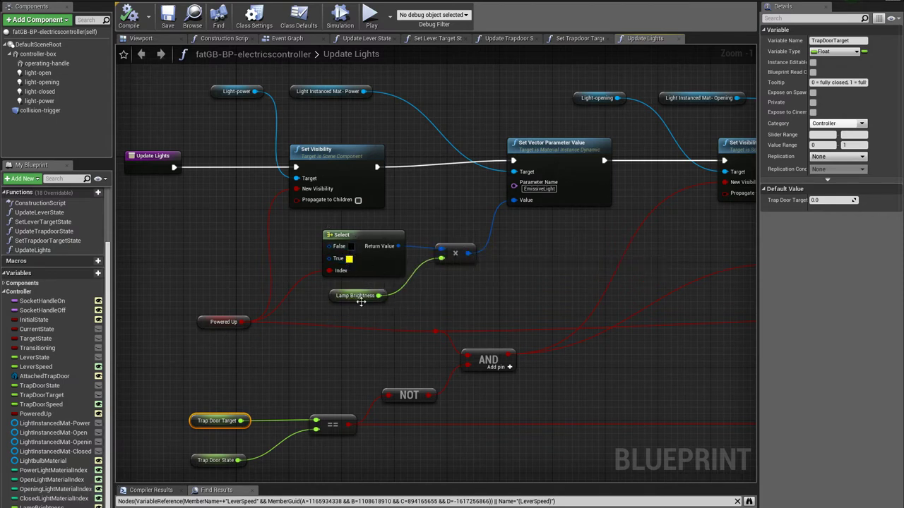
right_drag(559, 271, 303, 268)
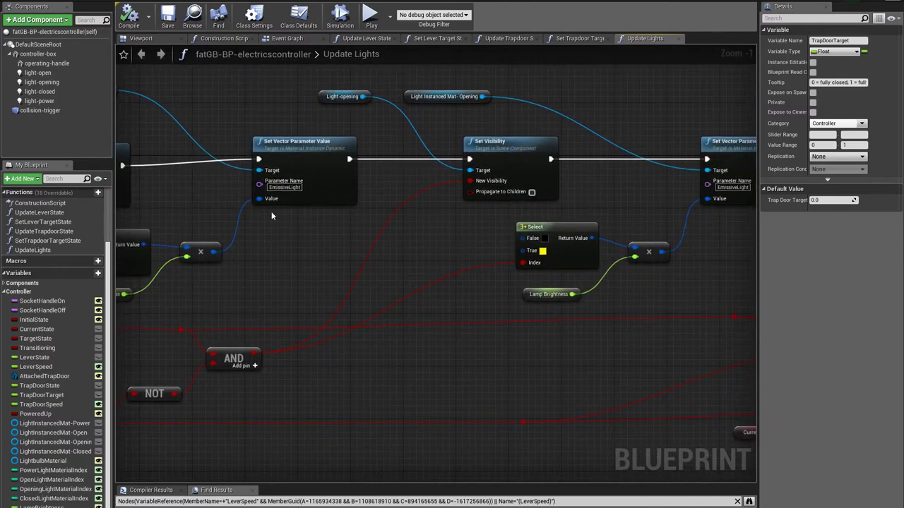
right_drag(416, 259, 287, 267)
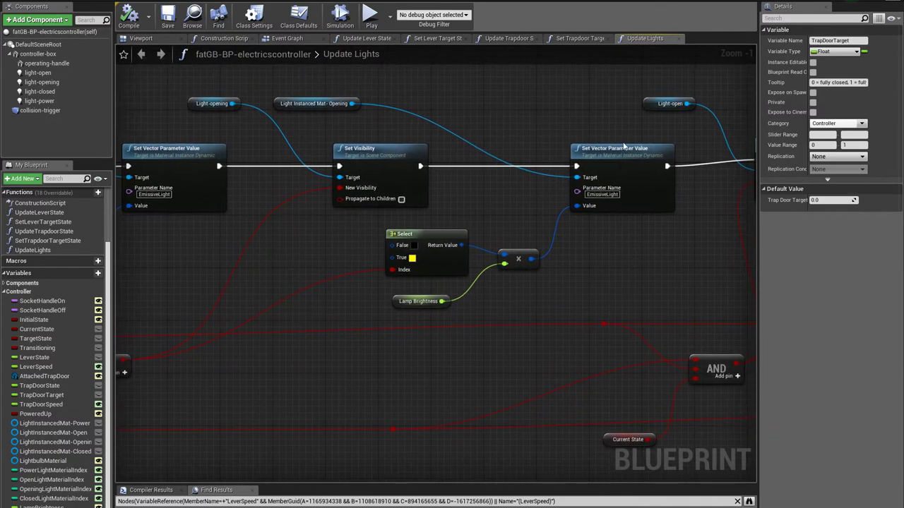
right_drag(648, 284, 201, 275)
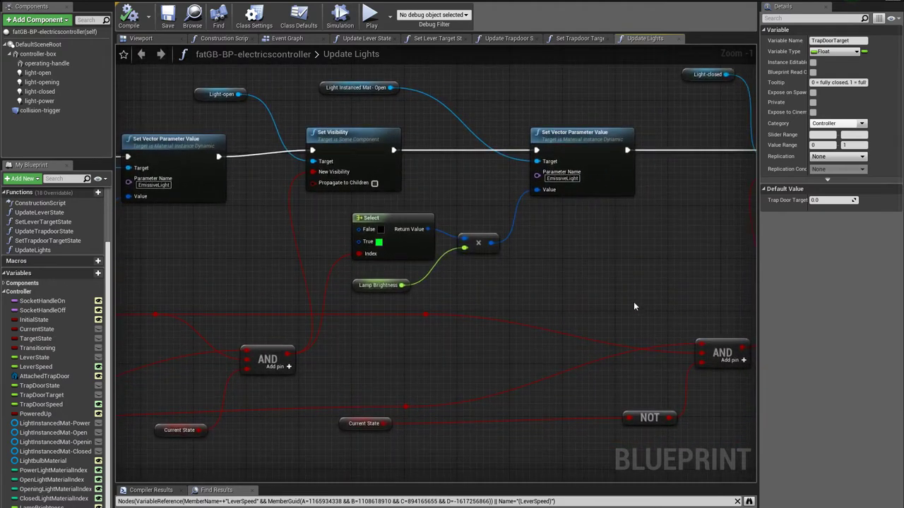
right_drag(624, 396, 286, 406)
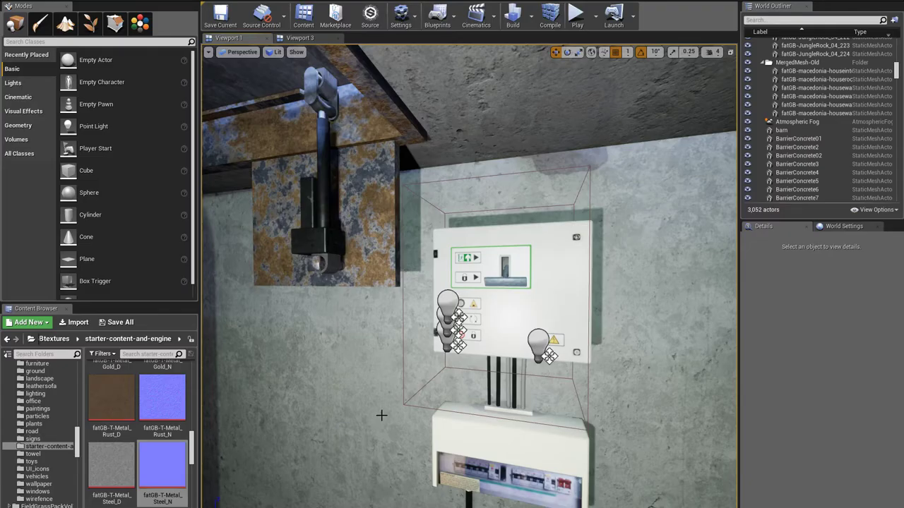
Examine the front of the electrics control box, with its handle and indicator lamps, up close in the level.
click(382, 416)
right_drag(382, 416, 423, 331)
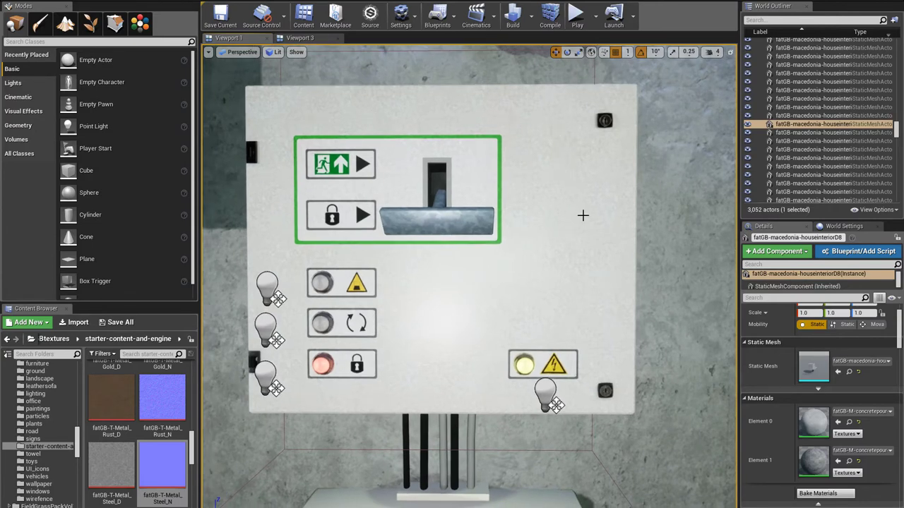
mouse_move(459, 284)
mouse_down()
mouse_move(459, 255)
mouse_move(462, 286)
mouse_up()
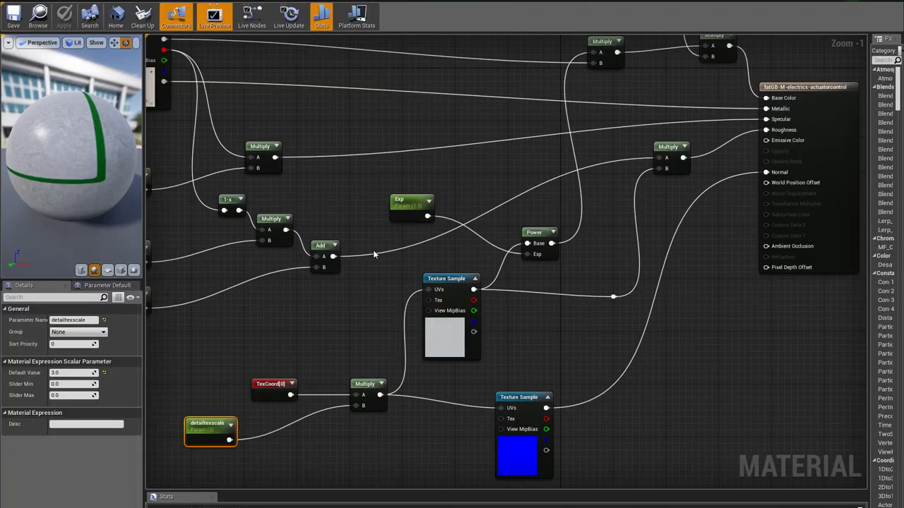
Examine the actuator control material's detail colour and normal texture samples, their connections and the sphere preview.
scroll(377, 250, down, 1)
right_drag(377, 249, 434, 227)
click(492, 300)
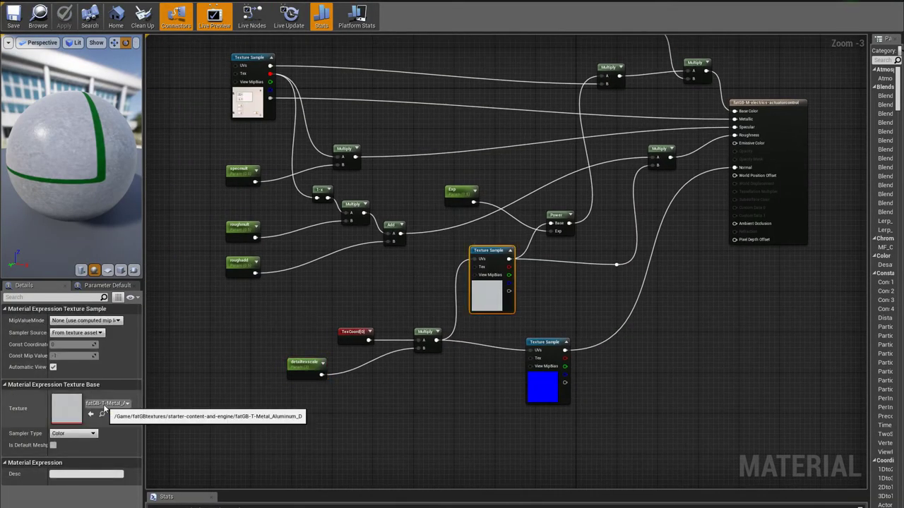
click(538, 379)
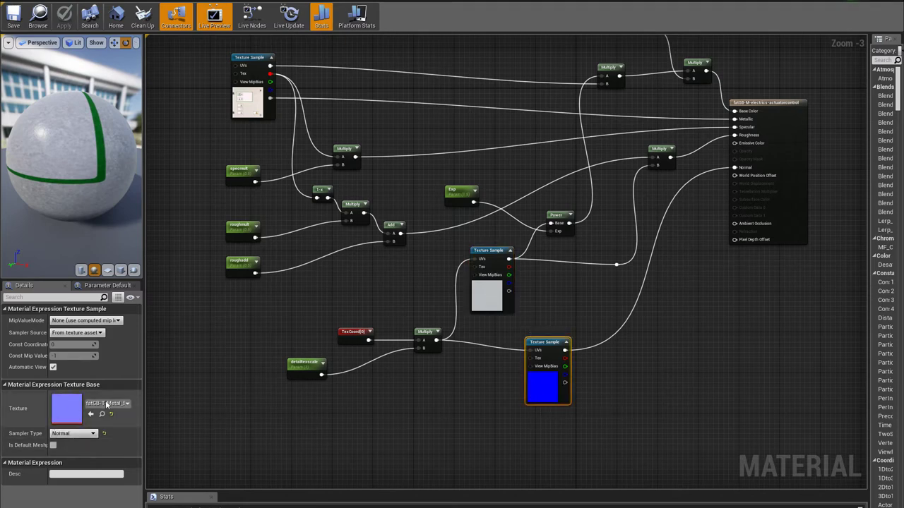
mouse_move(443, 320)
right_down()
mouse_move(355, 317)
mouse_move(432, 324)
right_up()
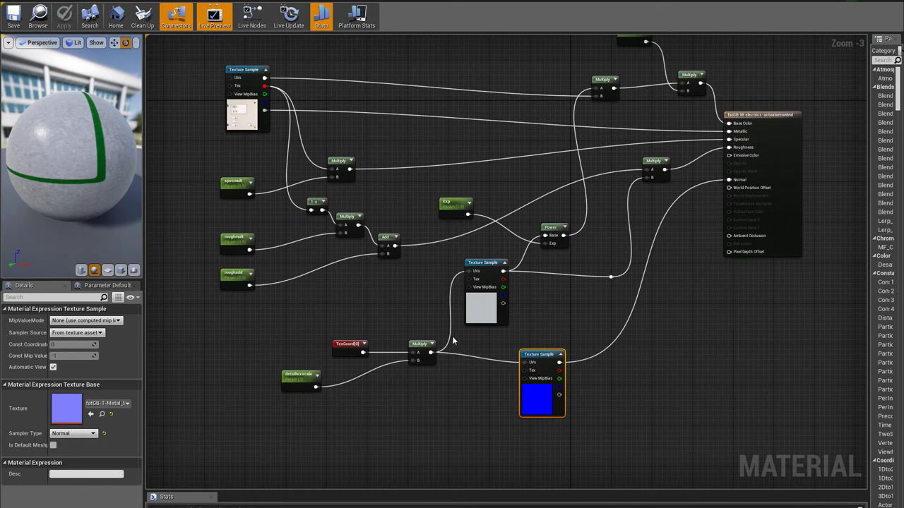
right_drag(602, 281, 583, 305)
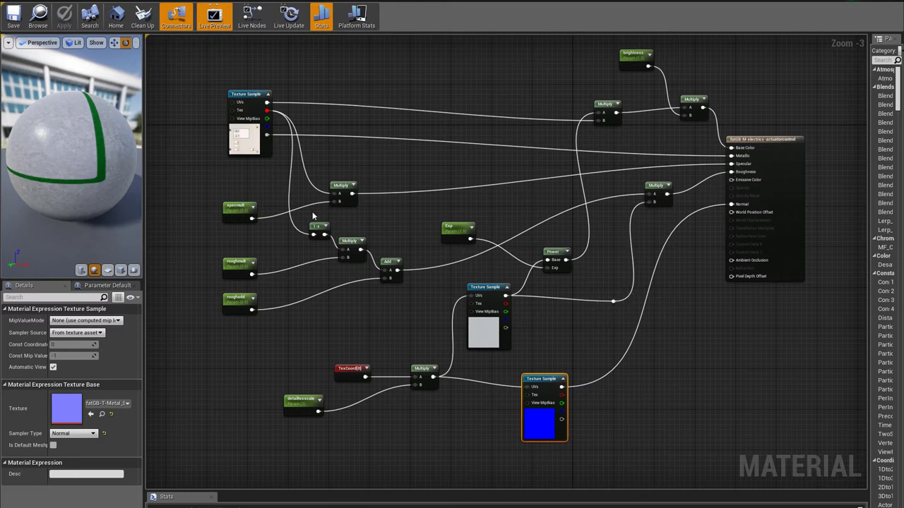
drag(87, 145, 113, 147)
mouse_move(77, 155)
mouse_down()
mouse_move(45, 130)
mouse_move(38, 164)
mouse_move(51, 174)
mouse_move(44, 161)
mouse_move(82, 148)
mouse_up()
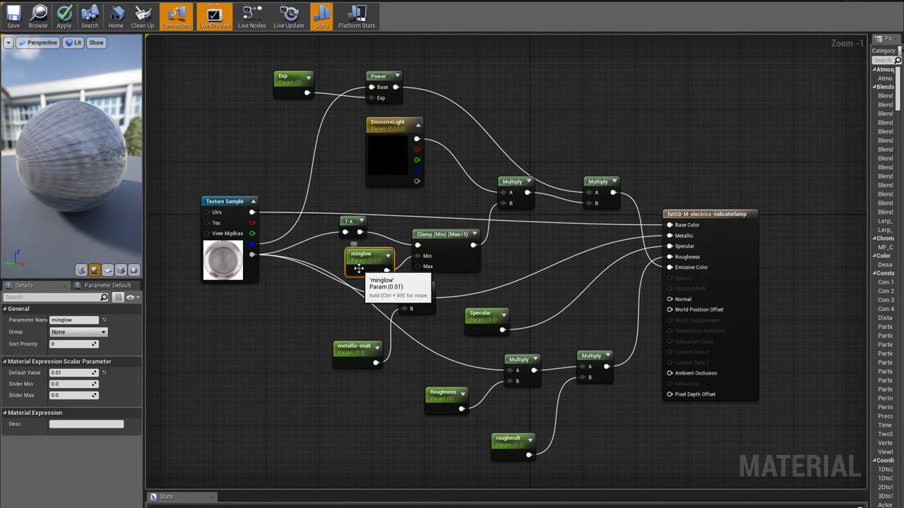
Examine the indicator lamp material's Clamp node, minglow parameter and EmissiveLight parameter, and inspect its preview sphere.
click(438, 244)
click(369, 263)
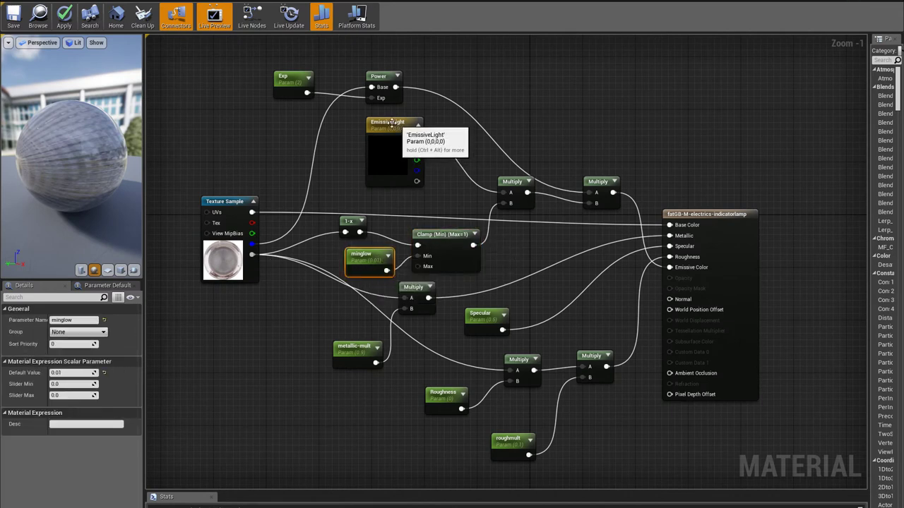
drag(92, 158, 135, 185)
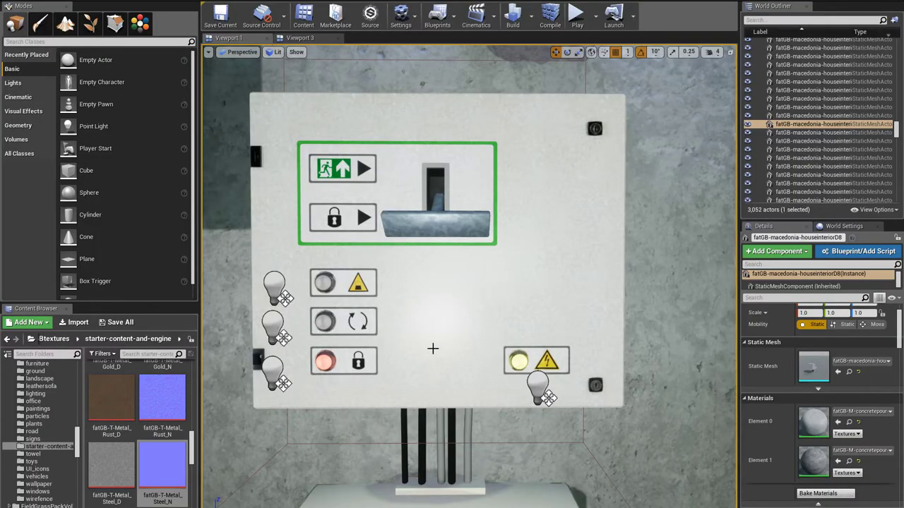
View the control box and its indicator lamps from an oblique angle in the level.
right_drag(468, 276, 385, 278)
right_drag(450, 328, 429, 329)
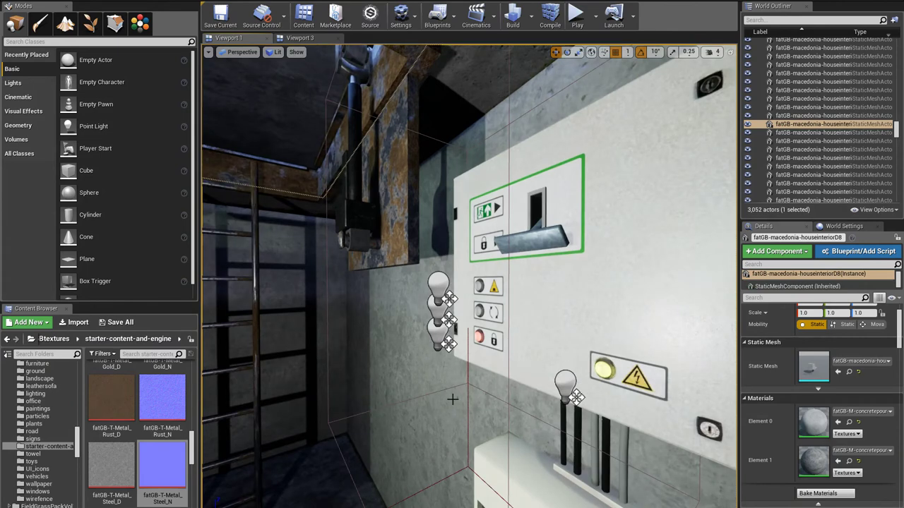
Examine the control box's lever, labels and indicator lamps head-on in the level.
drag(376, 411, 346, 451)
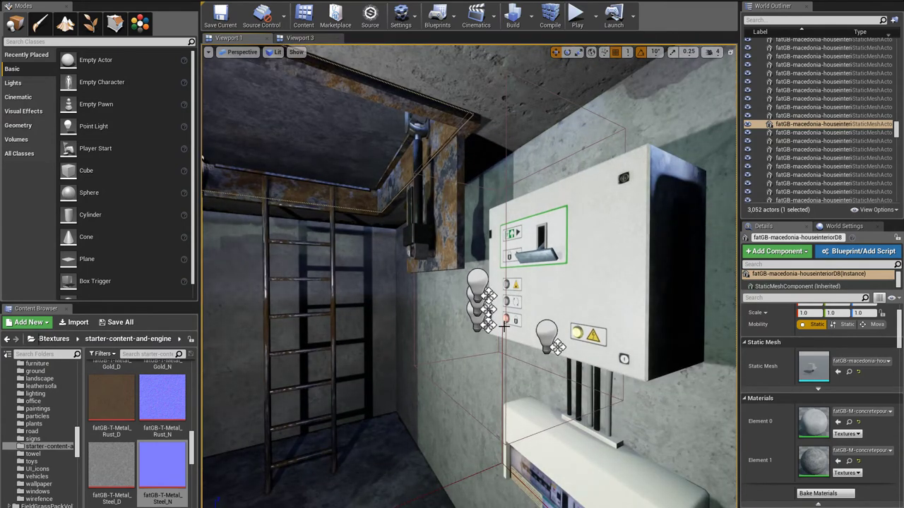
mouse_move(509, 247)
right_down()
mouse_move(490, 247)
mouse_move(522, 254)
mouse_move(509, 247)
right_up()
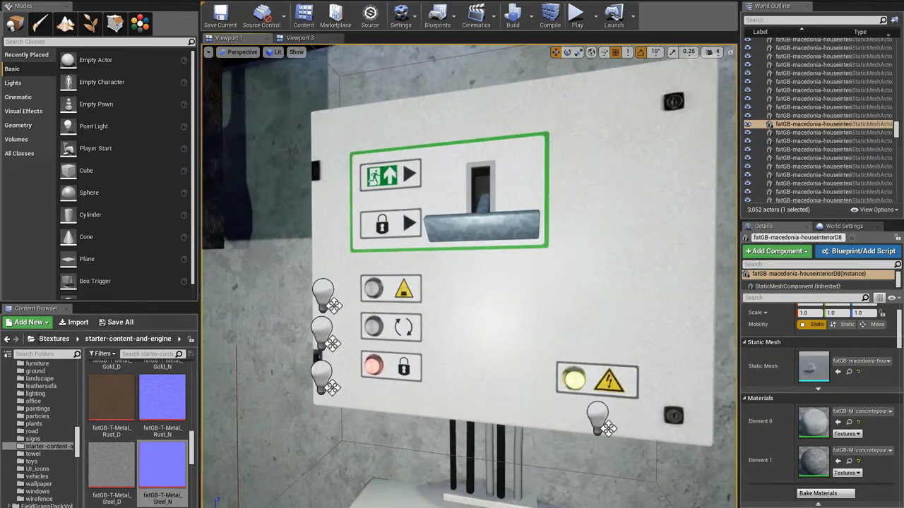
click(498, 234)
drag(490, 283, 493, 381)
key(f)
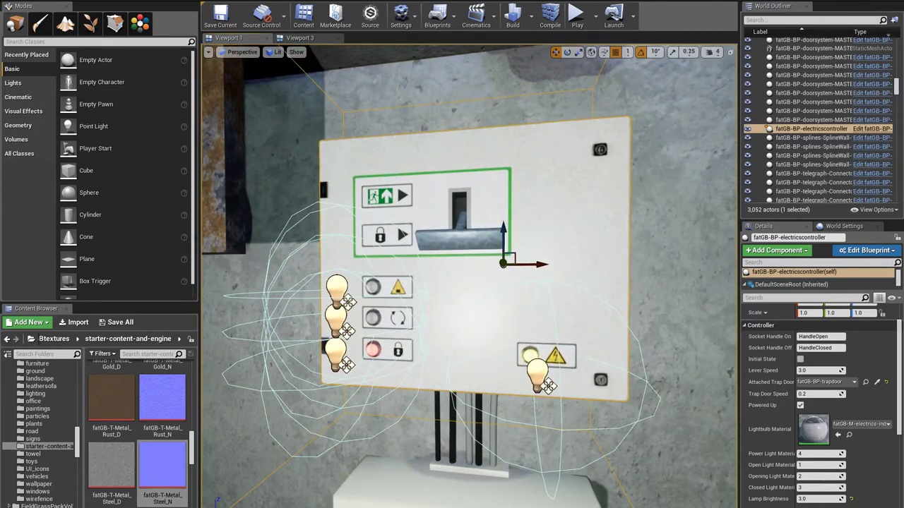
click(523, 326)
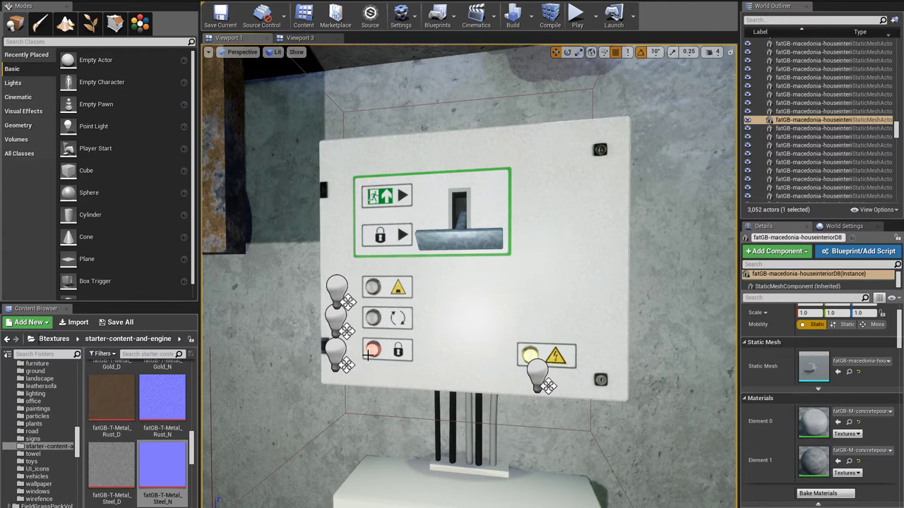
right_drag(473, 326, 473, 326)
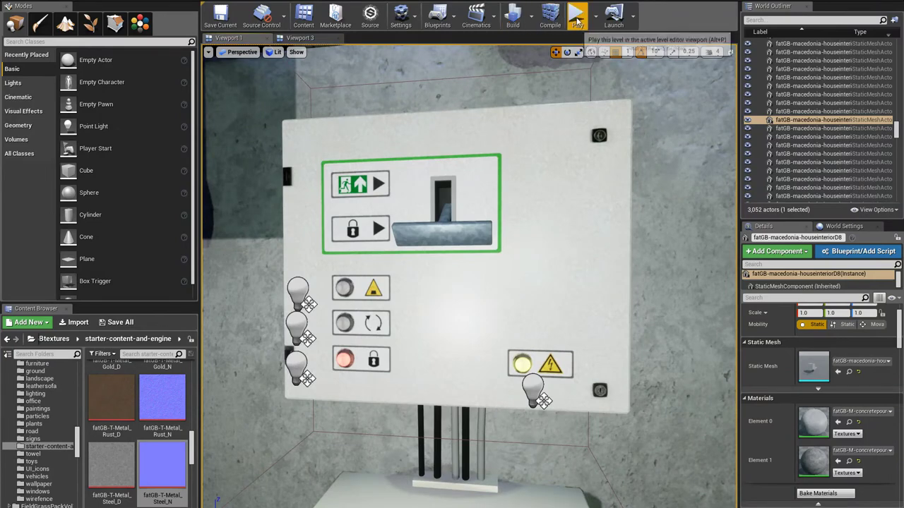
Play the level, approach the control box and pull its lever down to close the open trapdoor.
click(577, 15)
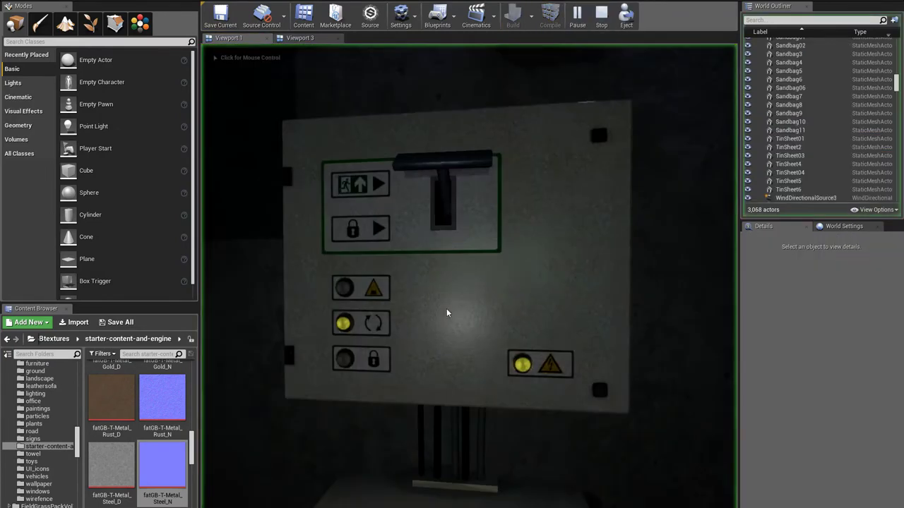
key(s)
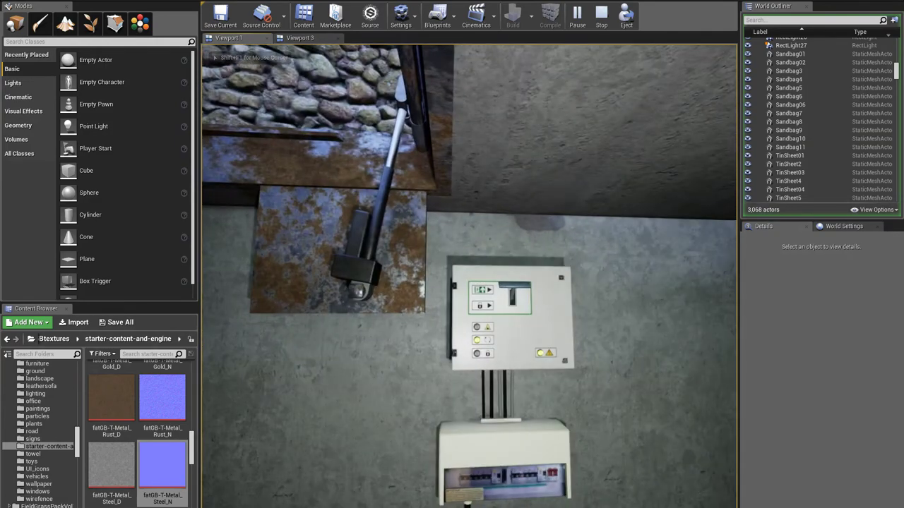
key(a)
key(d)
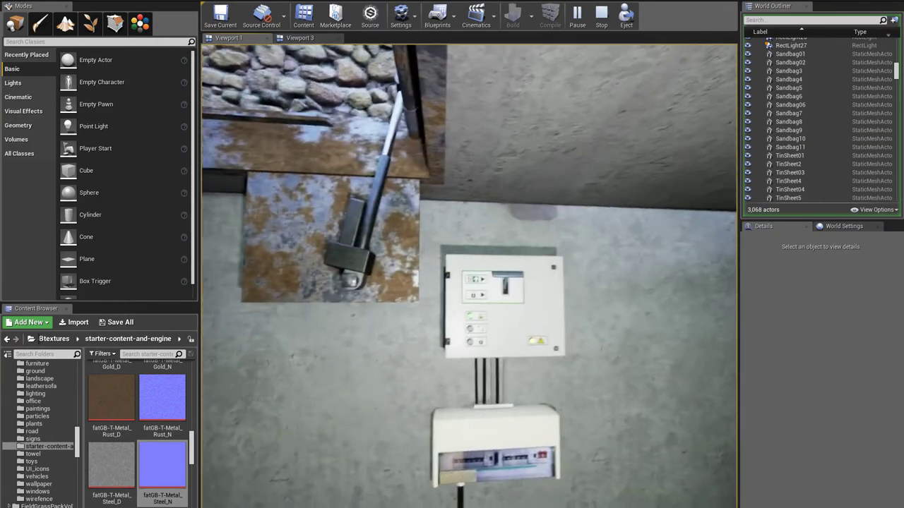
key(w)
key(e)
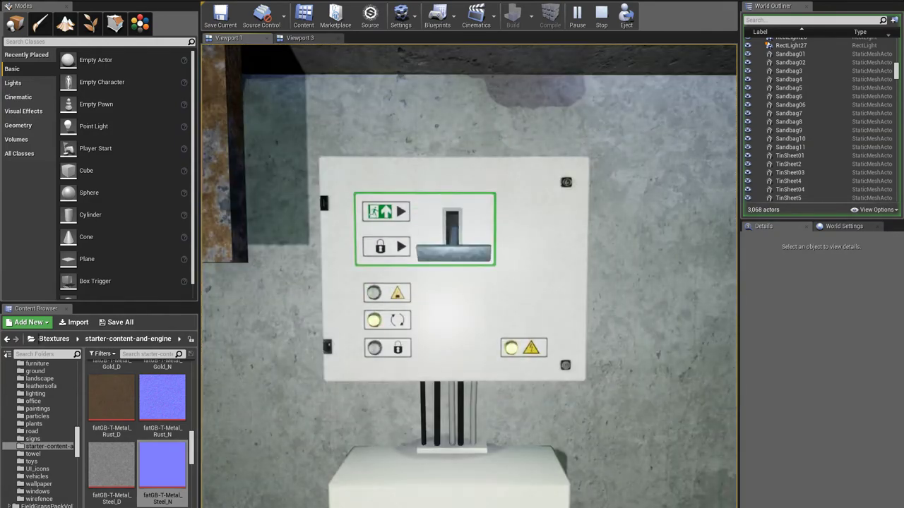
Flip the lever up and back down while the trapdoor moves, and watch the indicator lamps until it is closed.
key(s)
key(w)
key(e)
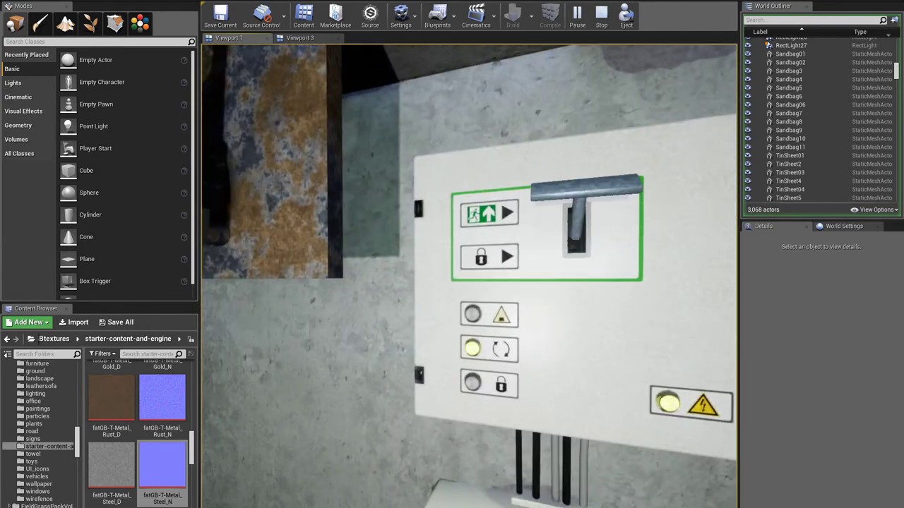
key(s)
key(w)
key(s)
key(w)
key(e)
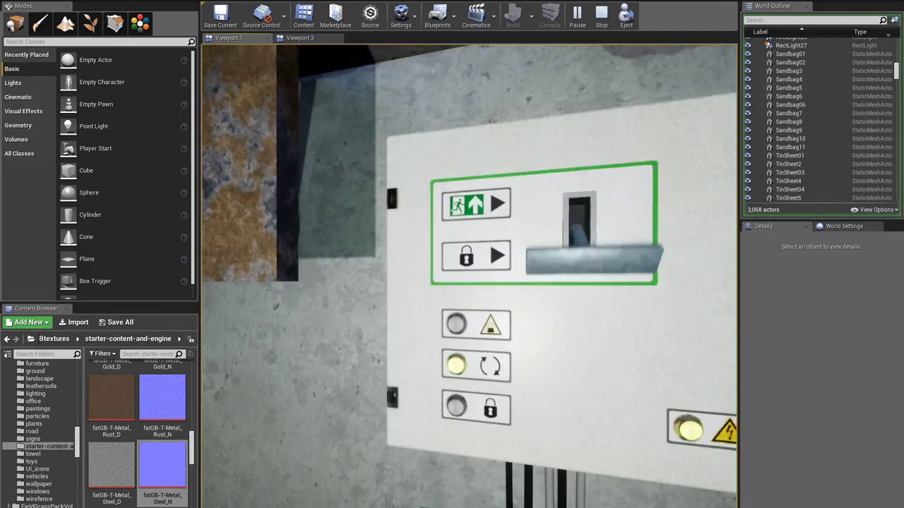
key(w)
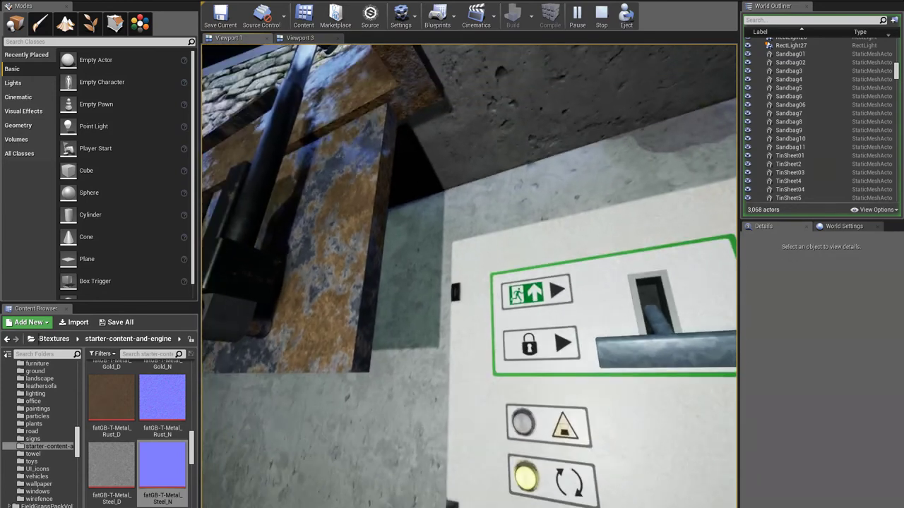
key(s)
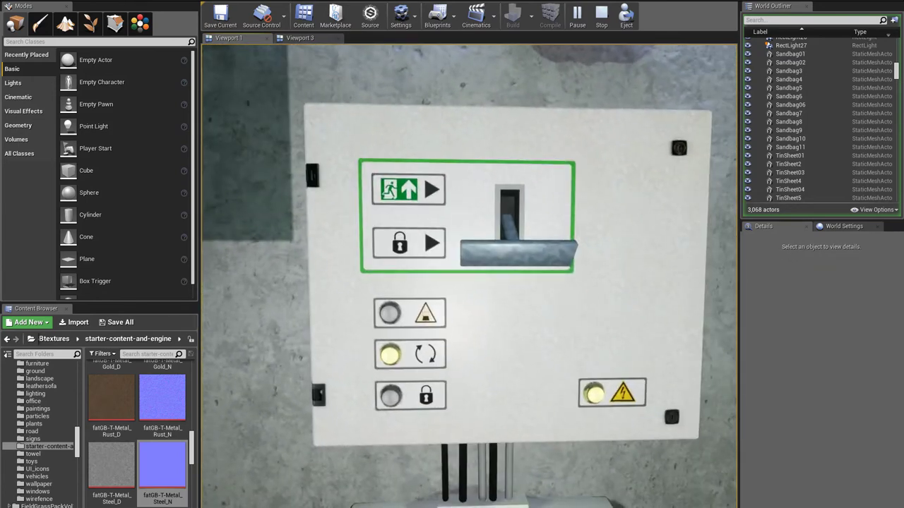
key(s)
key(w)
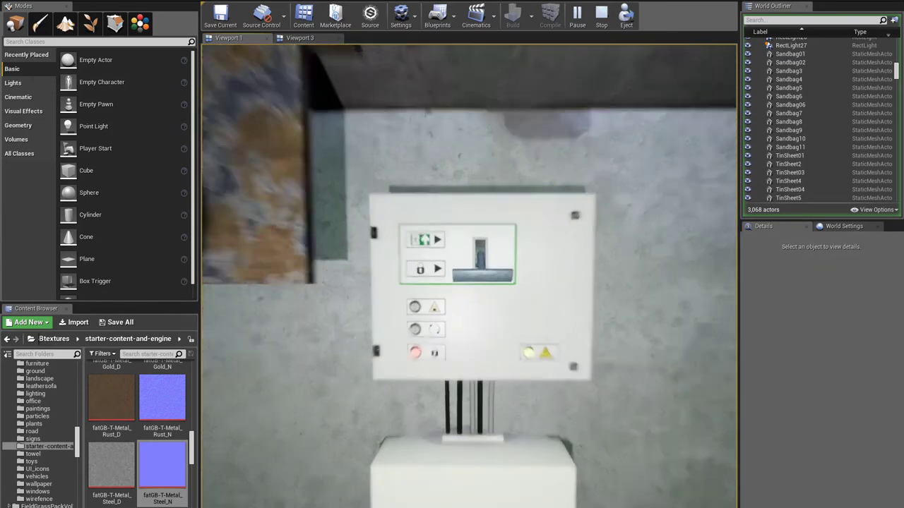
Raise the lever to open the trapdoor again and check the lamps during and after the movement.
key(e)
key(a)
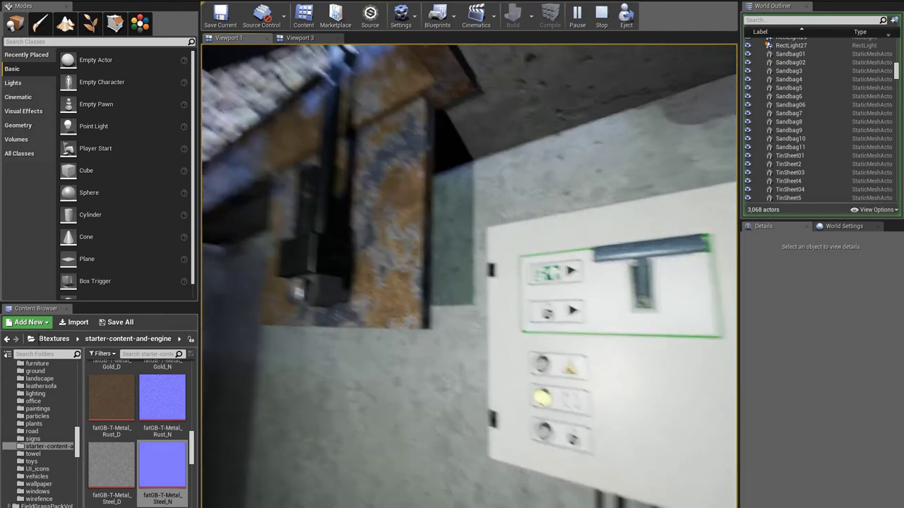
key(s)
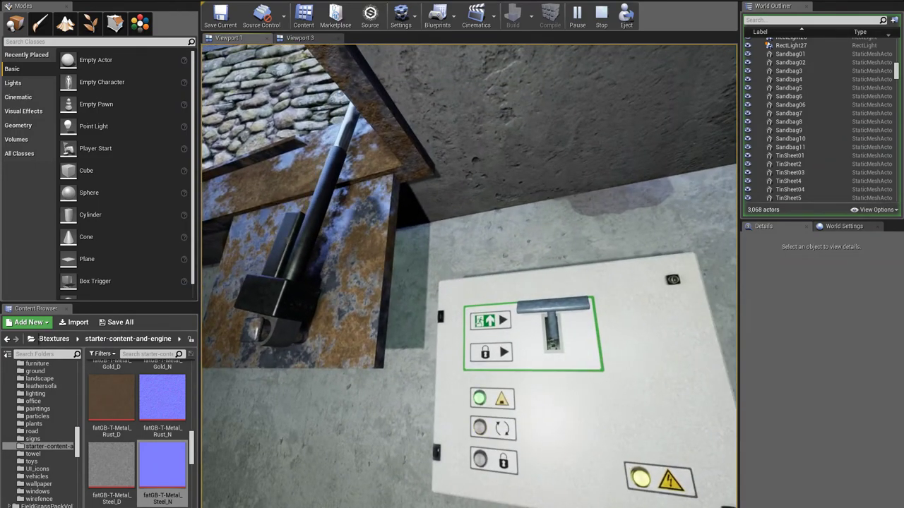
key(s)
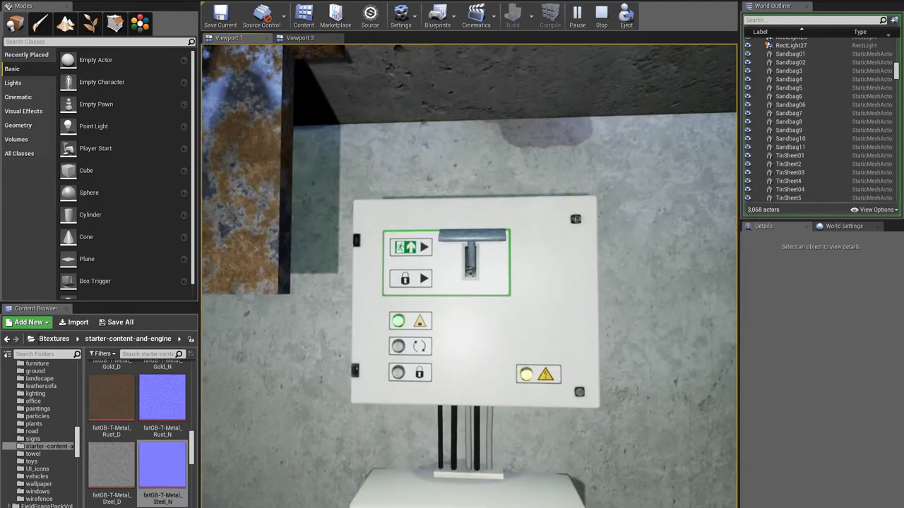
key(s)
key(s)
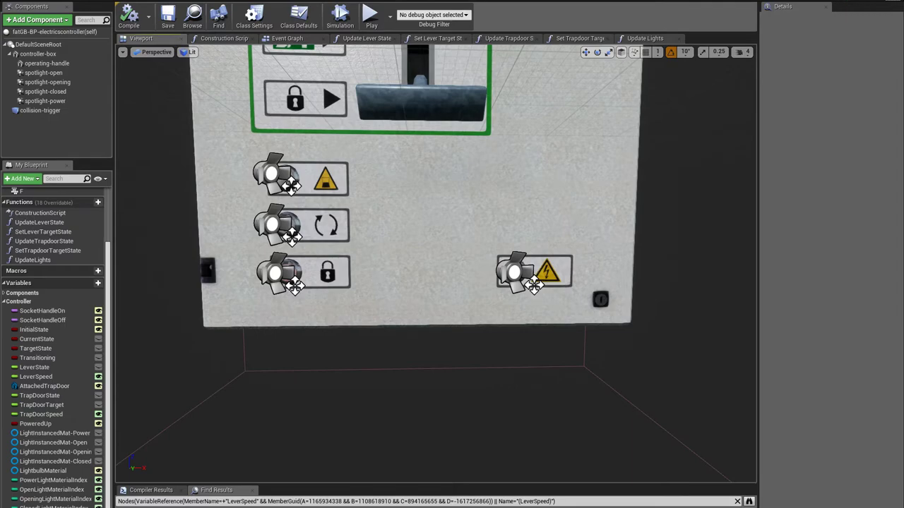
Inspect the lamp spotlights in the electrics controller blueprint, selecting spotlight-power to view its light cone from the side.
key(s)
mouse_move(377, 281)
right_down()
mouse_move(332, 275)
mouse_move(377, 280)
right_up()
key(w)
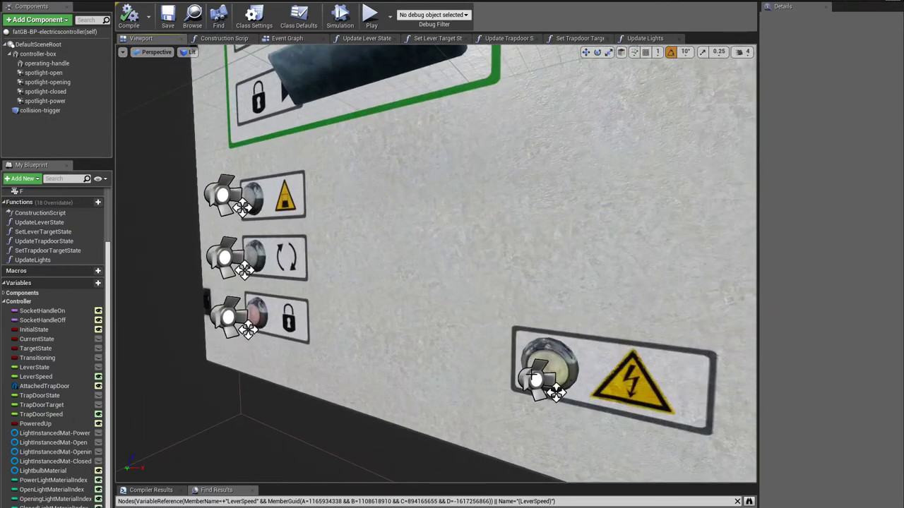
click(533, 376)
key(s)
right_drag(508, 377, 402, 374)
key(d)
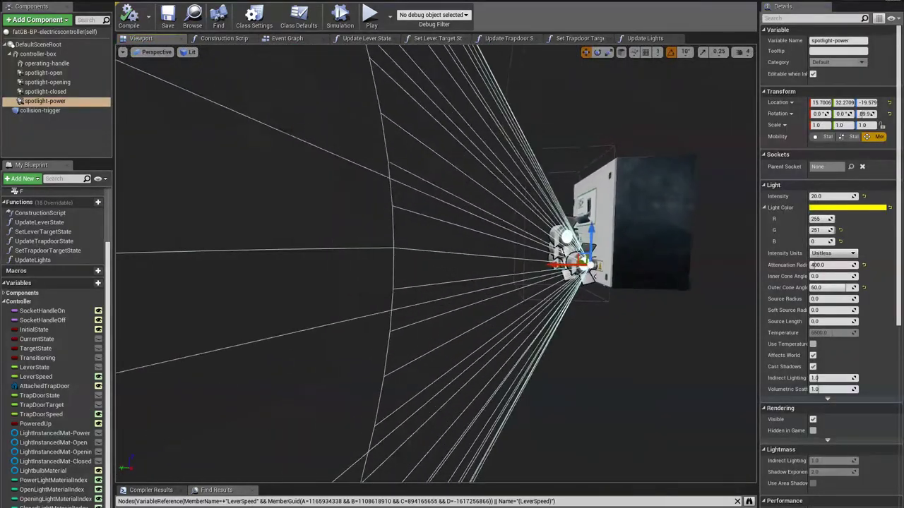
right_drag(449, 284, 439, 283)
key(s)
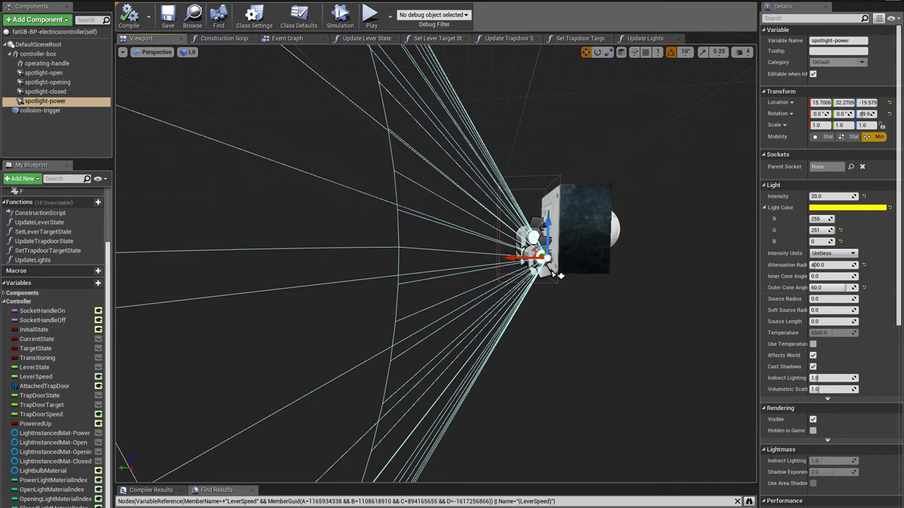
right_drag(438, 247, 445, 243)
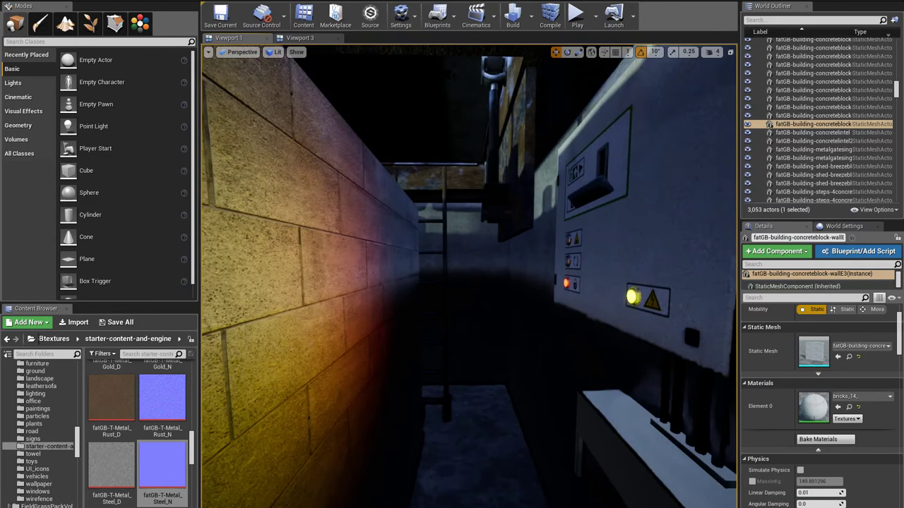
Move the concrete block wall closer to the control box along its Y axis to test the lamps' glow on it.
right_drag(469, 275, 441, 303)
key(s)
key(g)
drag(399, 408, 452, 413)
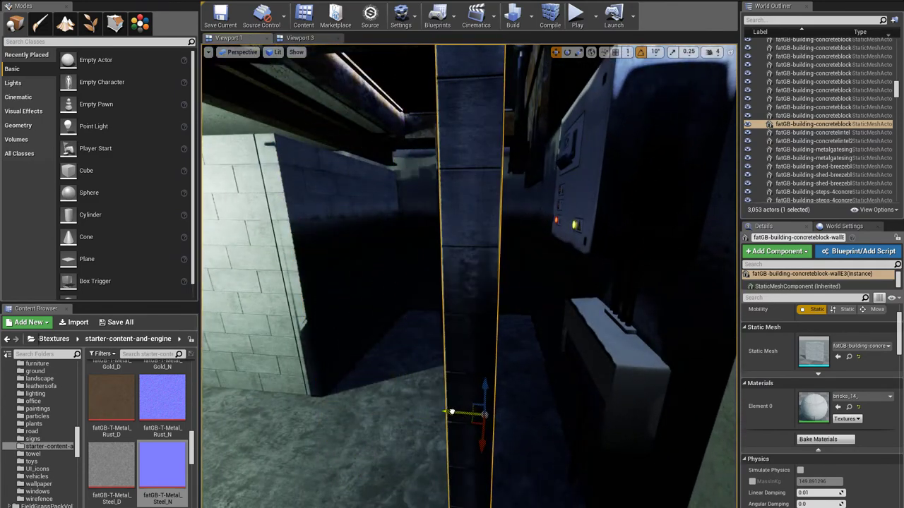
key(s)
right_drag(452, 413, 434, 418)
key(d)
key(d)
key(a)
key(d)
key(s)
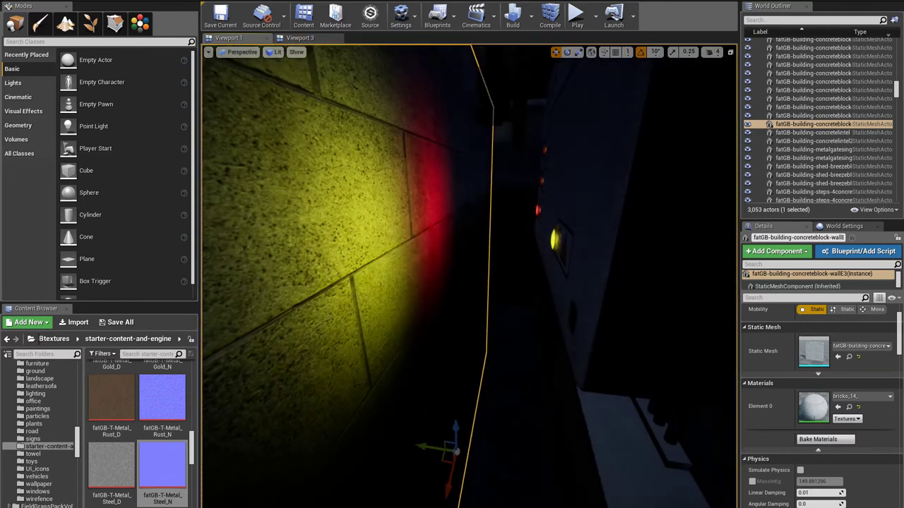
Pull the concrete block test wall away from the control box, then delete it from the level.
drag(428, 447, 282, 436)
mouse_move(387, 439)
right_down()
mouse_move(363, 437)
mouse_move(406, 435)
mouse_move(353, 436)
mouse_move(370, 440)
right_up()
key(w)
key(s)
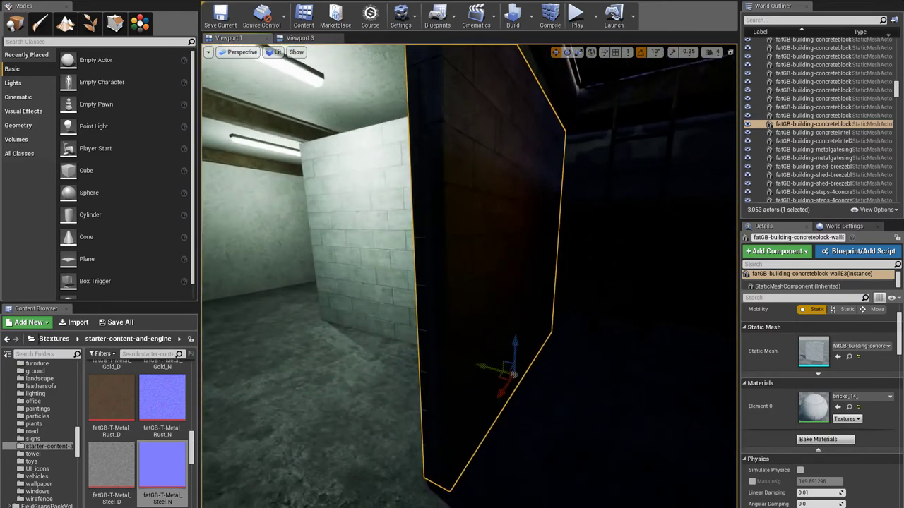
key(Delete)
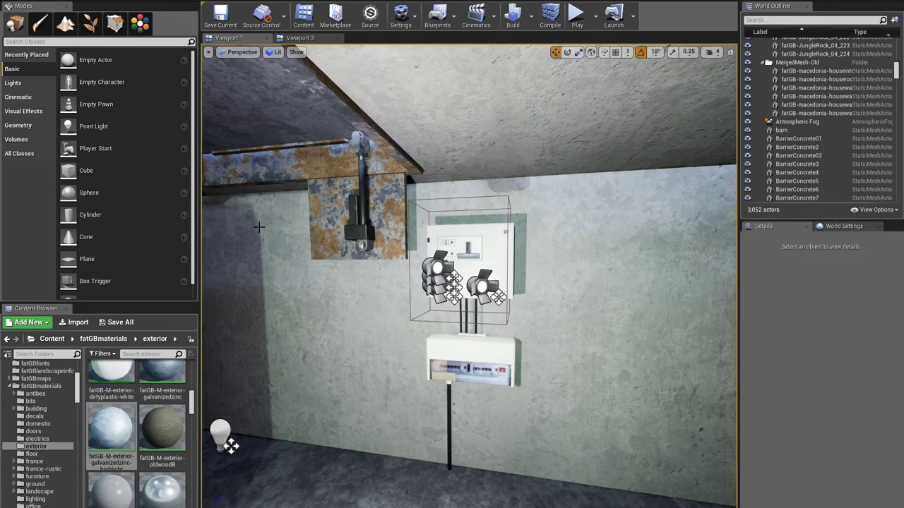
In the controller's Event Graph, move the Get Player Pawn node slightly right and the On Component End Overlap event left.
drag(374, 298, 362, 275)
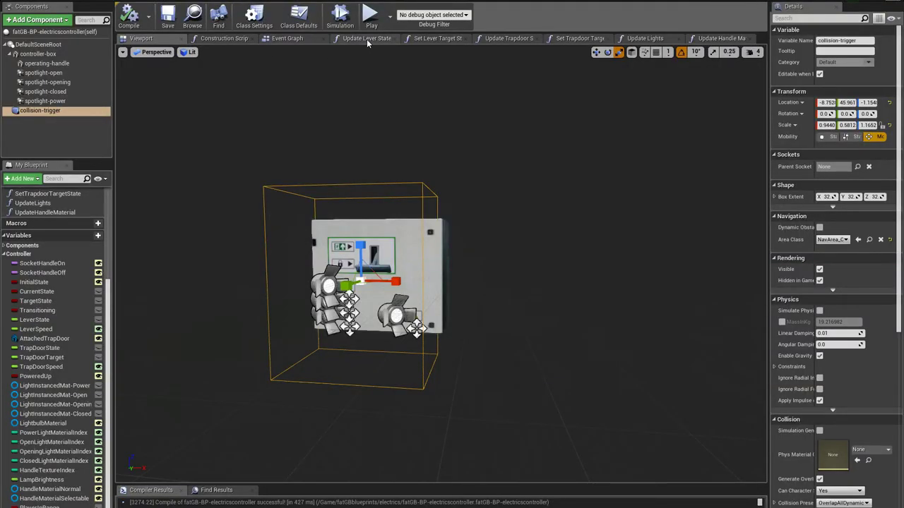
click(286, 38)
scroll(424, 256, down, 2)
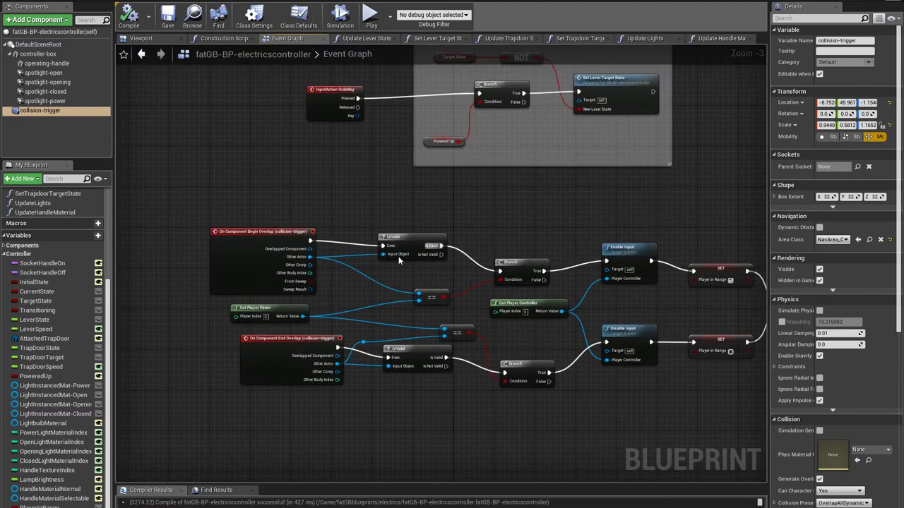
drag(274, 307, 293, 318)
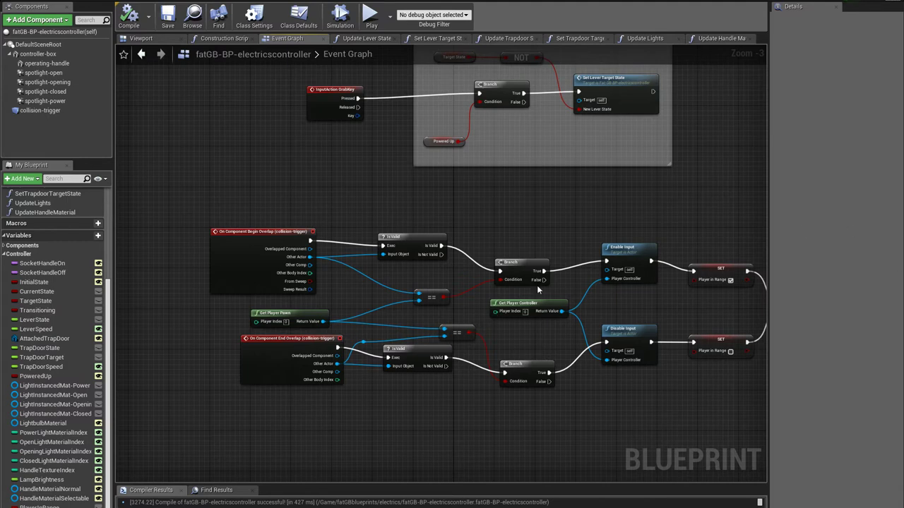
scroll(553, 303, up, 1)
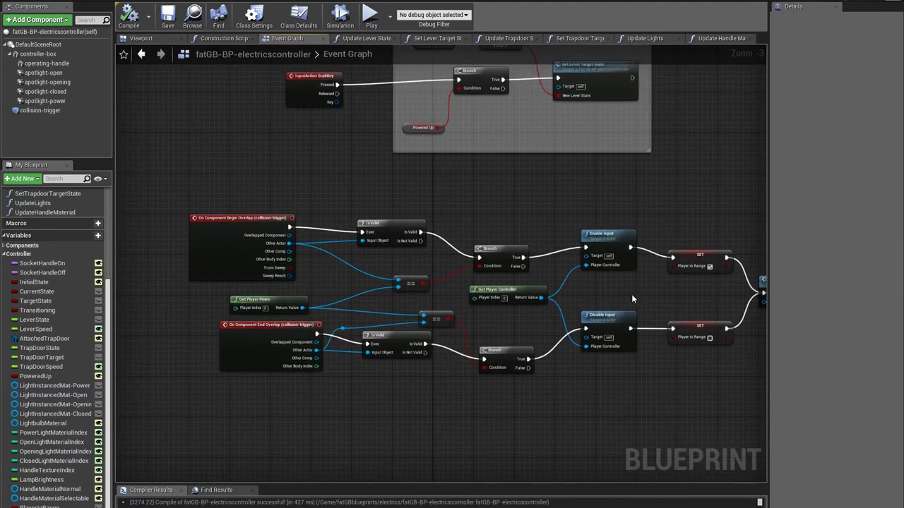
scroll(375, 276, up, 2)
right_drag(343, 270, 490, 265)
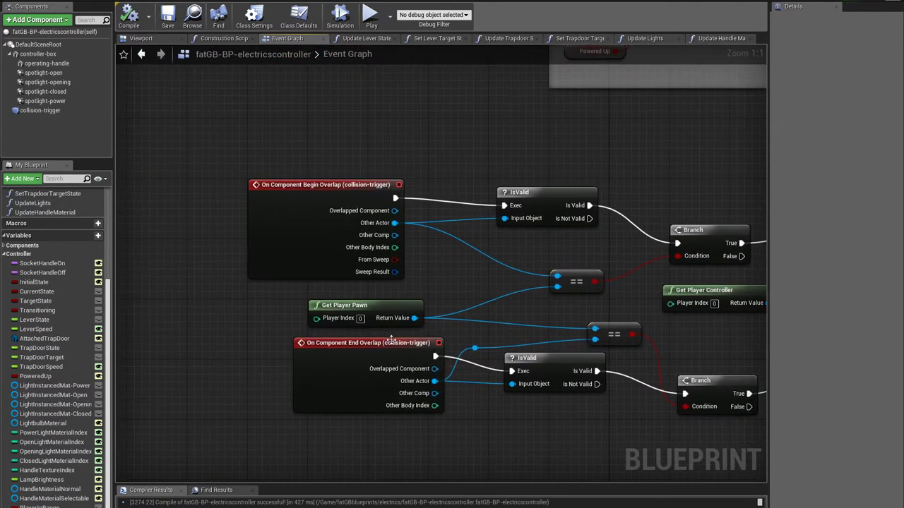
drag(383, 341, 331, 353)
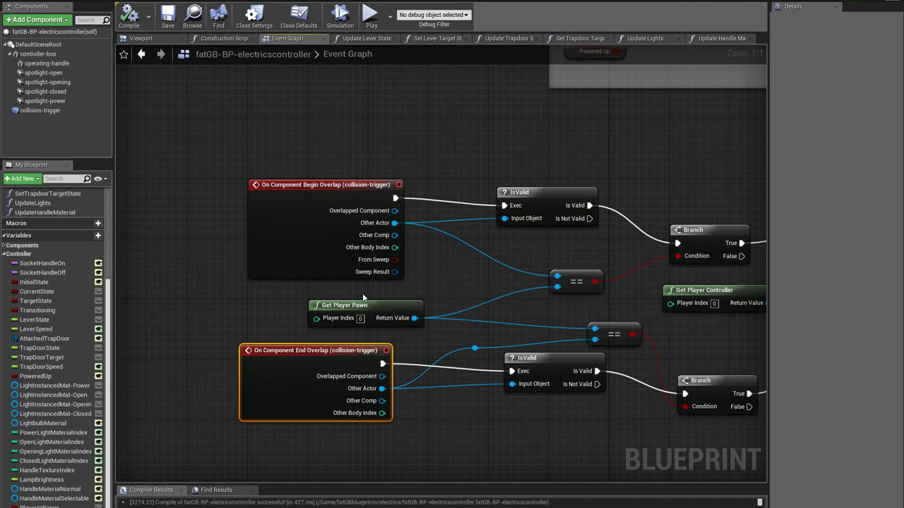
Check the collision-trigger box around the control box in the blueprint viewport and return to its overlap events.
click(52, 110)
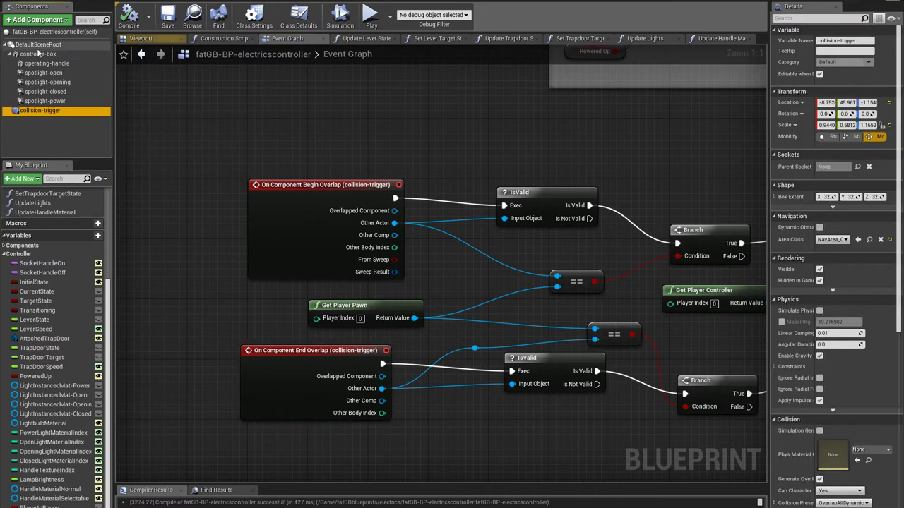
click(138, 38)
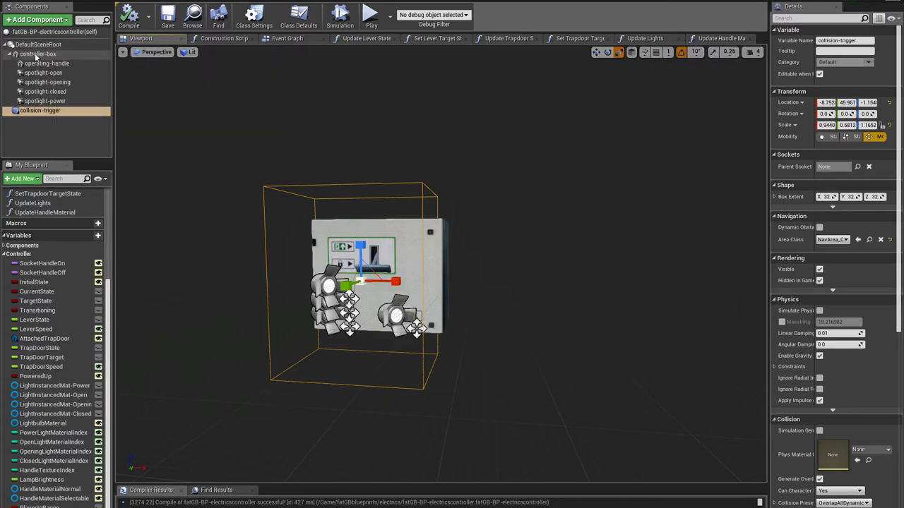
click(275, 39)
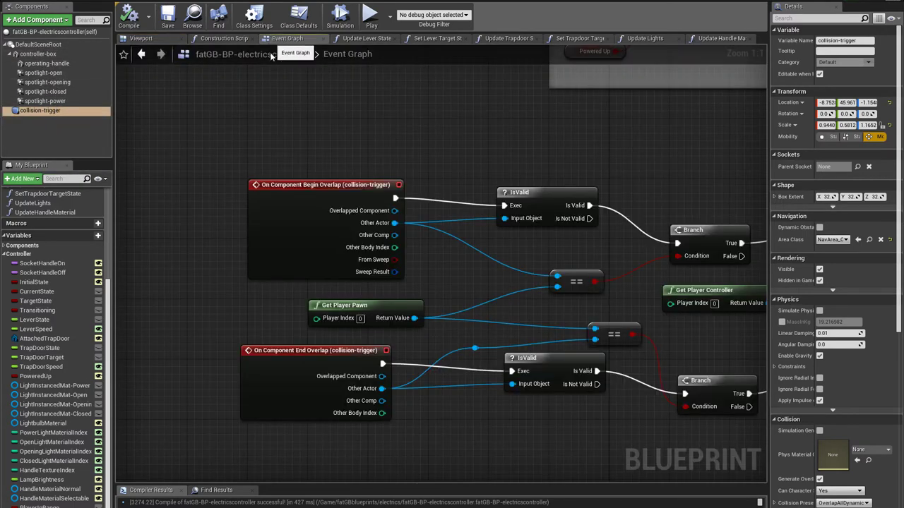
Examine the Event Graph's overlap logic that enables or disables player input, including the BeginPlay Disable Input, through to Update Handle Material.
right_drag(461, 308, 416, 294)
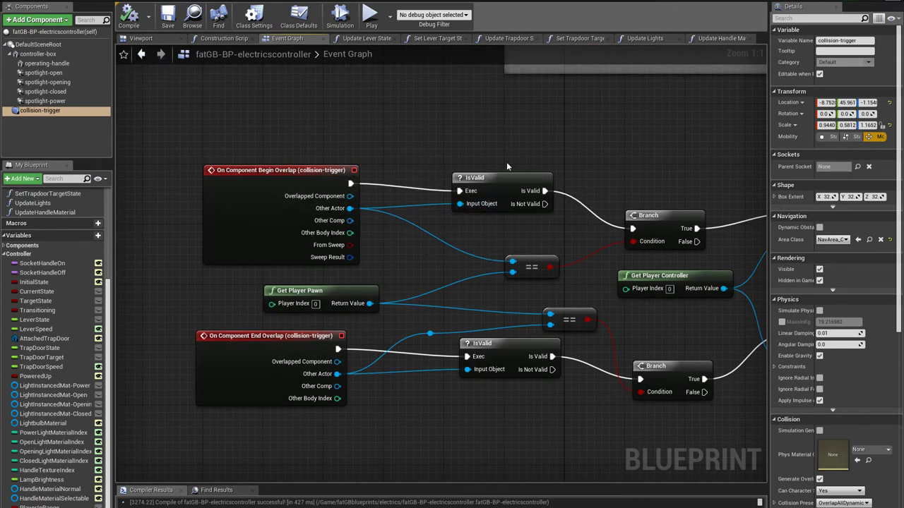
right_drag(543, 244, 455, 215)
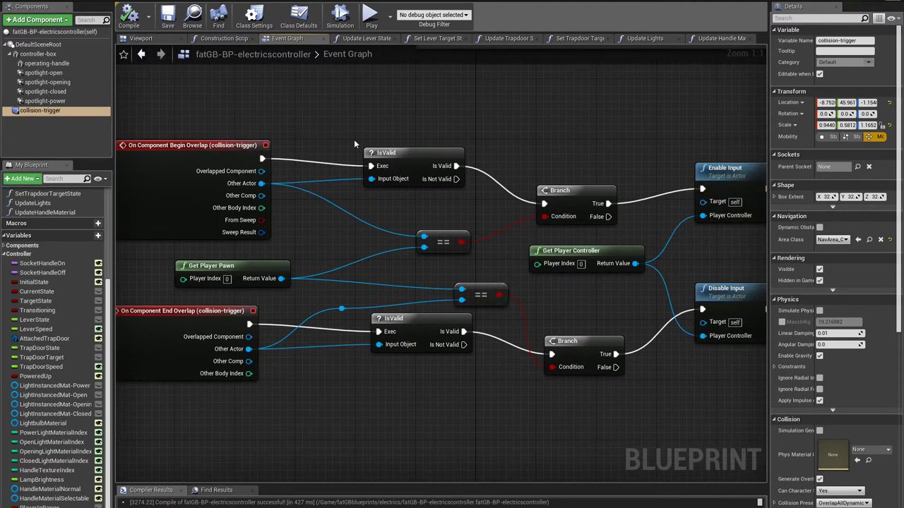
right_drag(534, 223, 313, 214)
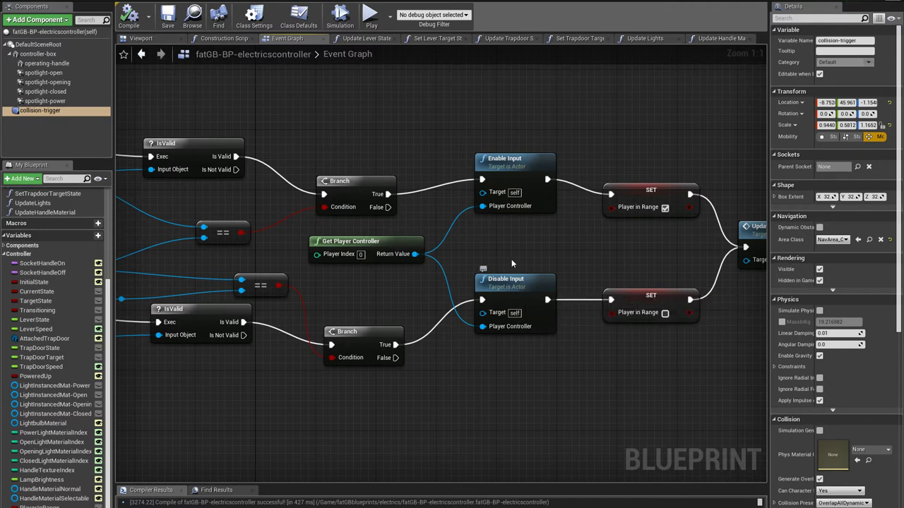
right_drag(397, 109, 530, 421)
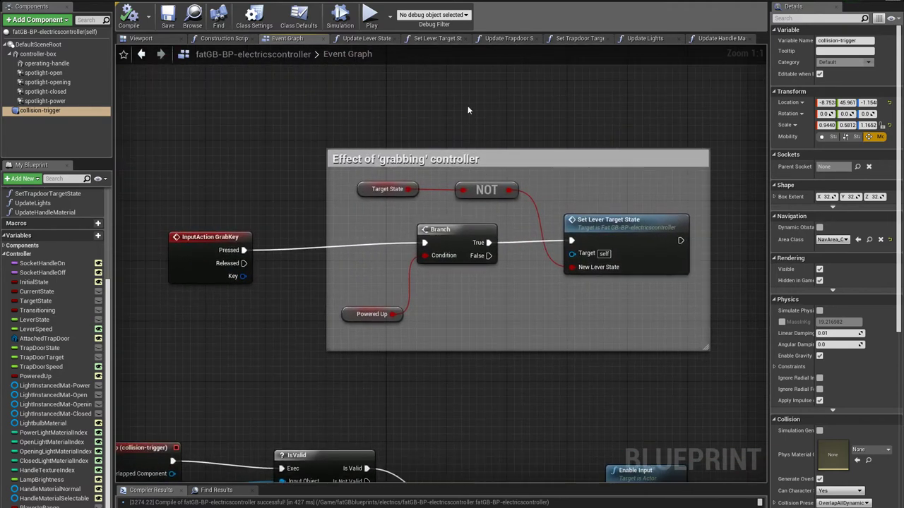
right_drag(467, 105, 443, 364)
right_drag(494, 133, 472, 157)
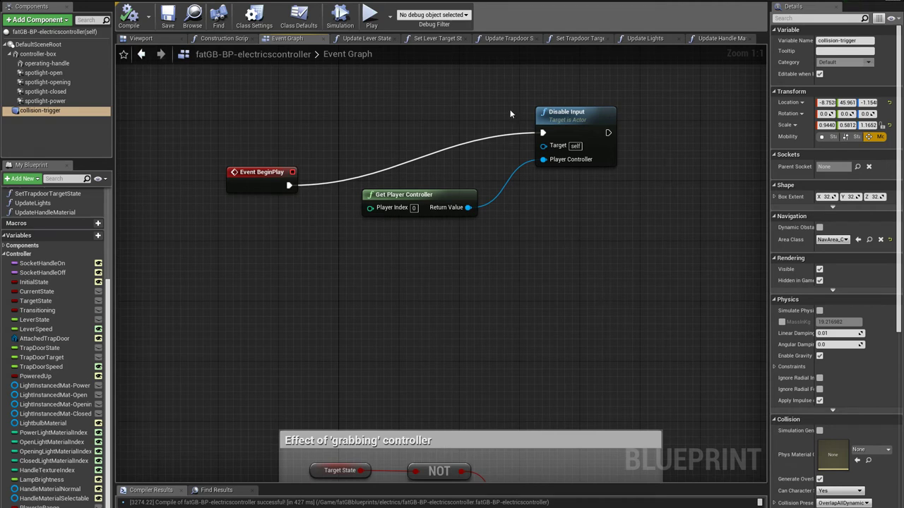
right_drag(536, 455, 528, 323)
right_drag(469, 412, 470, 241)
right_drag(479, 436, 433, 307)
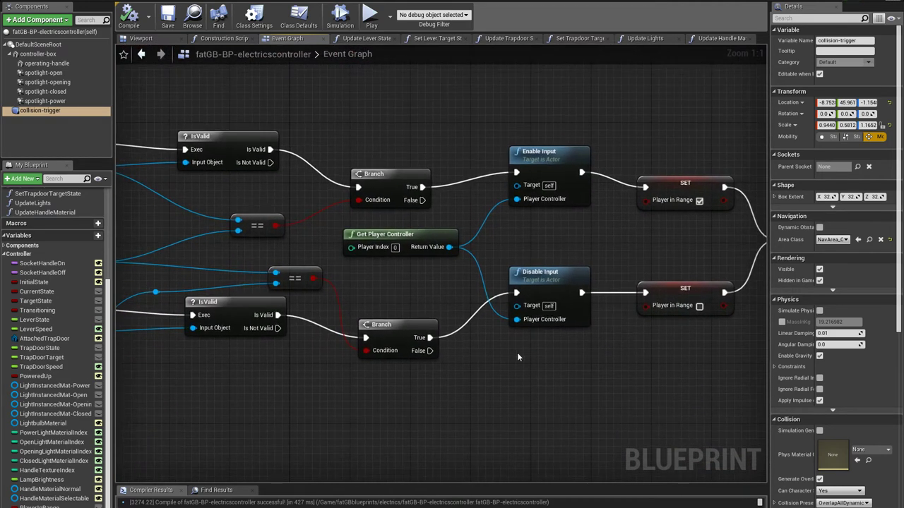
right_drag(681, 328, 538, 348)
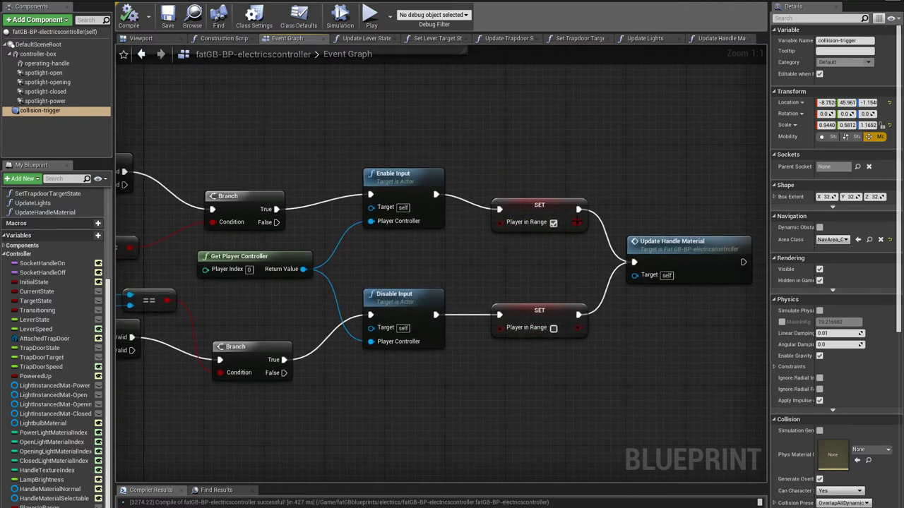
Check the Player in Range initialisation in the Construction Script and the material selection in the Update Handle Material function.
click(225, 38)
right_drag(389, 133, 395, 158)
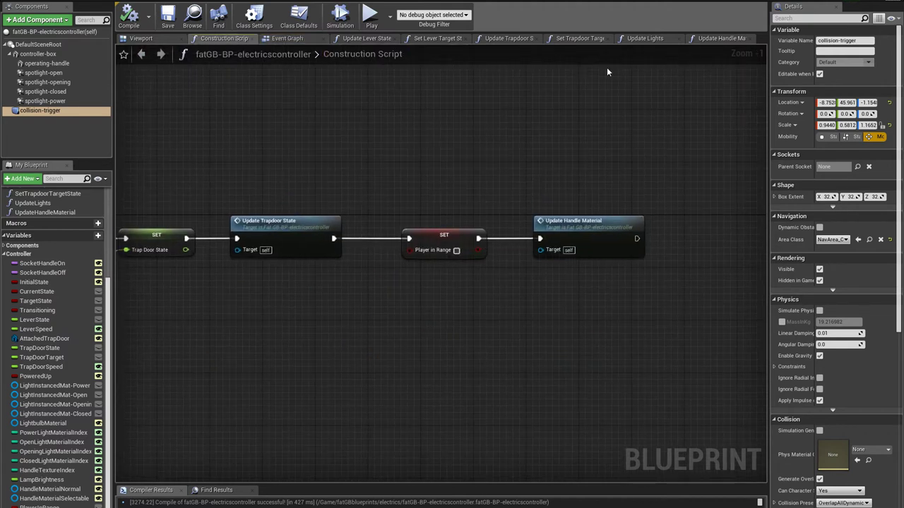
click(719, 39)
right_drag(436, 236, 376, 175)
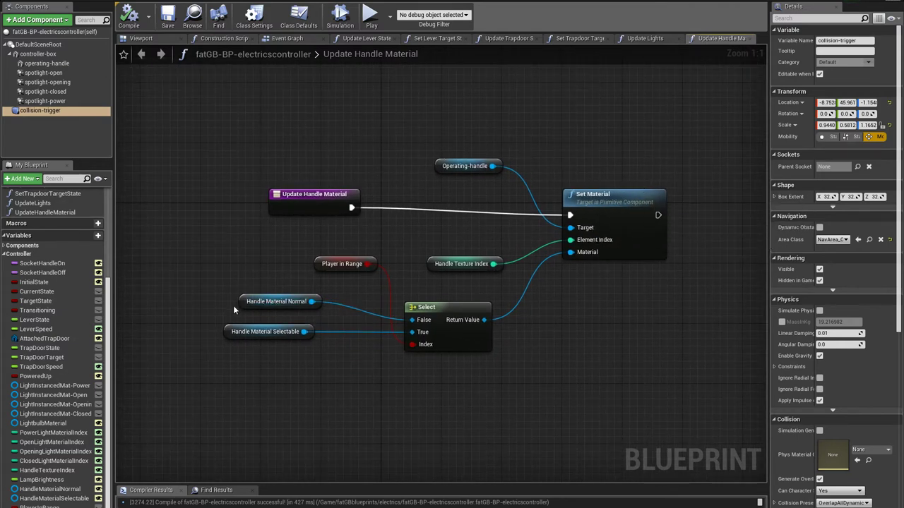
Locate the default material of the HandleMaterialSelectable variable in the content browser and open fatGB-M-exterior-galvanizedzinc-highlight.
scroll(81, 486, down, 1)
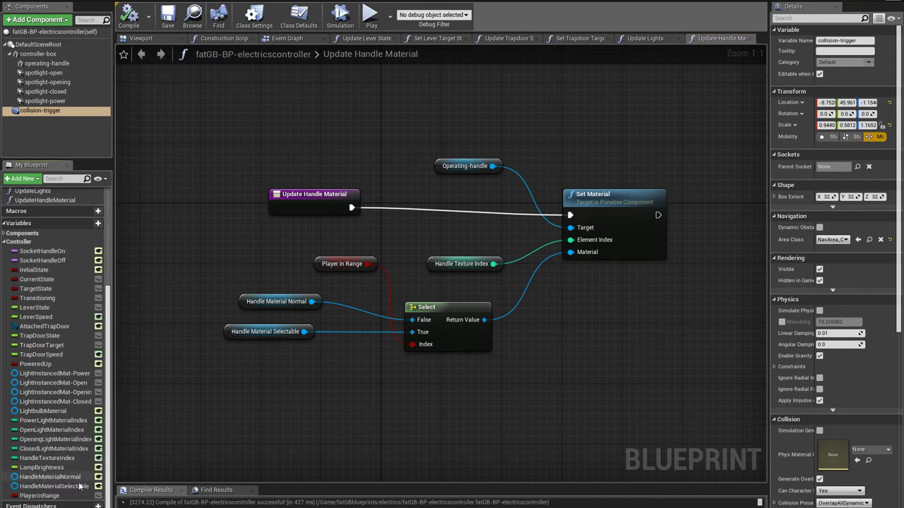
click(51, 486)
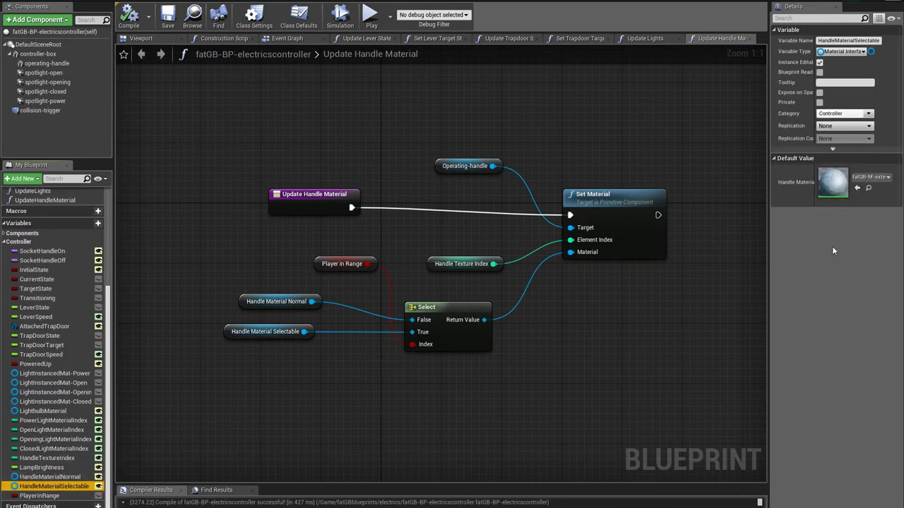
click(869, 187)
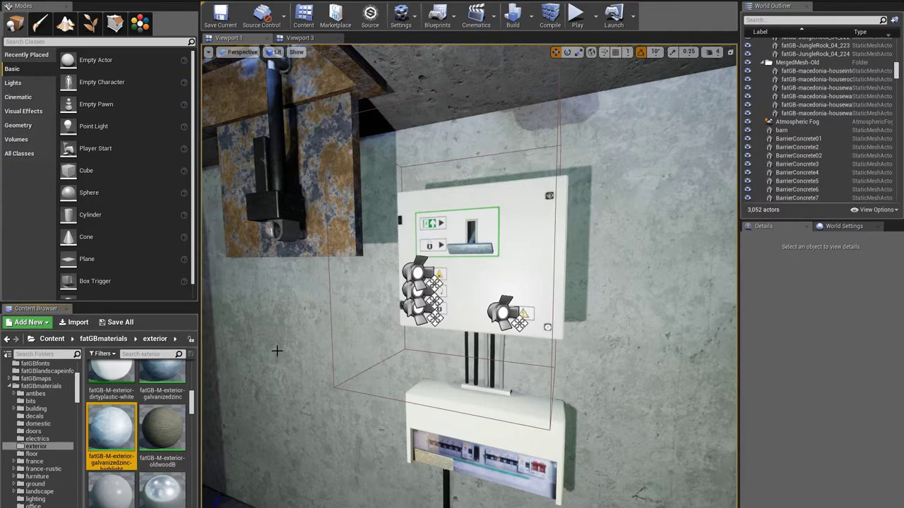
double_click(117, 433)
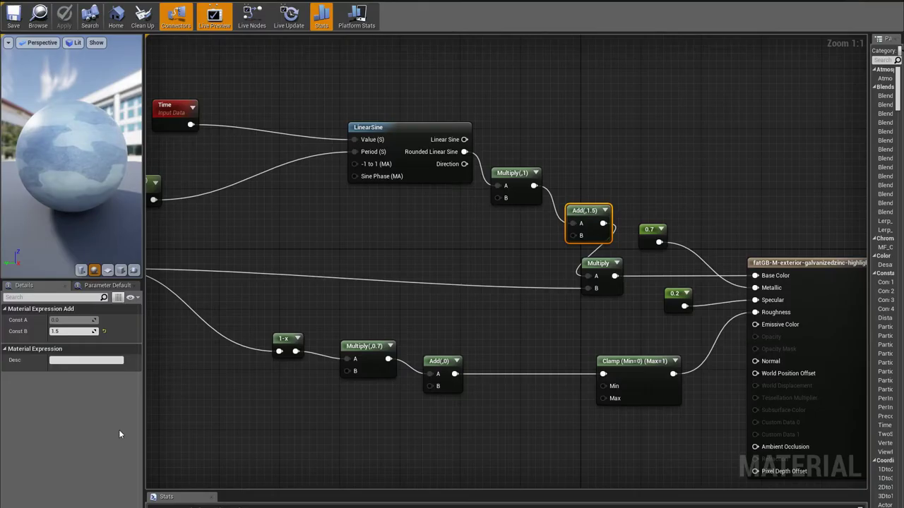
Examine how the highlight material's Time, Period and LinearSine nodes feed its base colour, and glance at the indicator lamp material.
right_drag(329, 205, 469, 243)
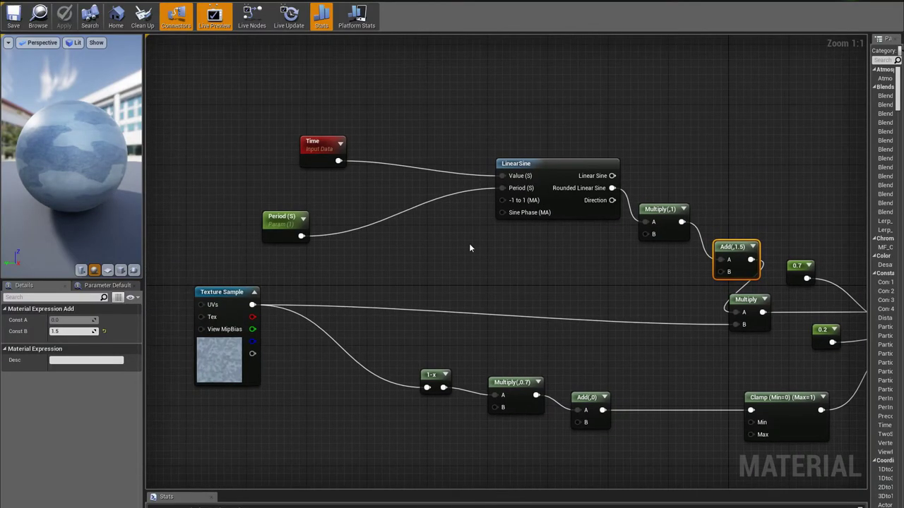
click(325, 141)
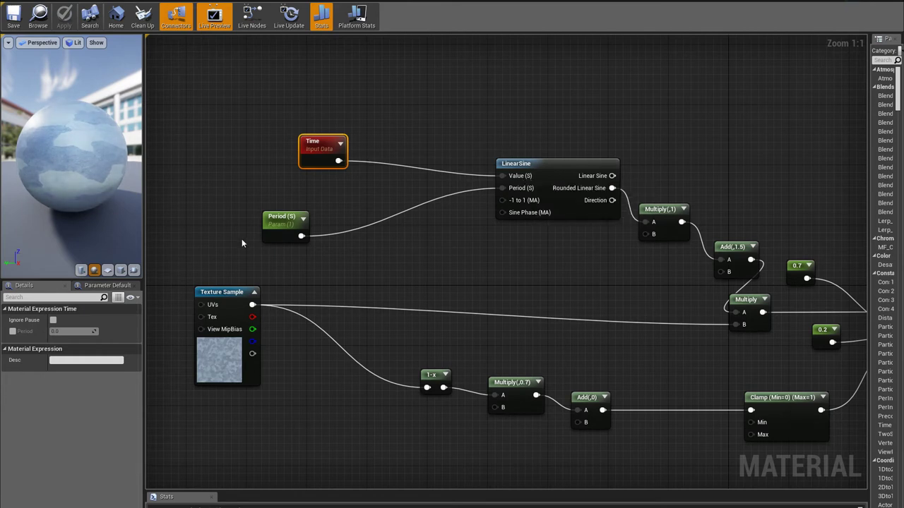
click(287, 233)
right_drag(623, 249, 446, 191)
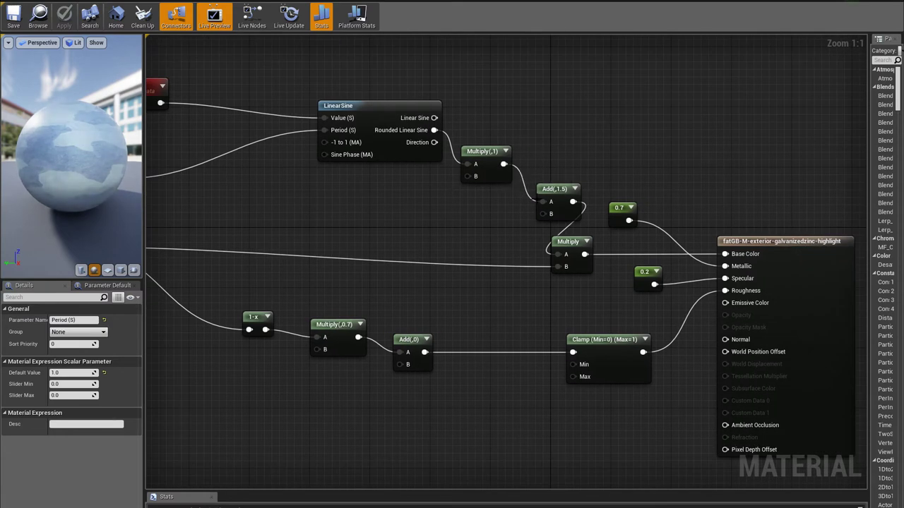
right_drag(498, 258, 565, 236)
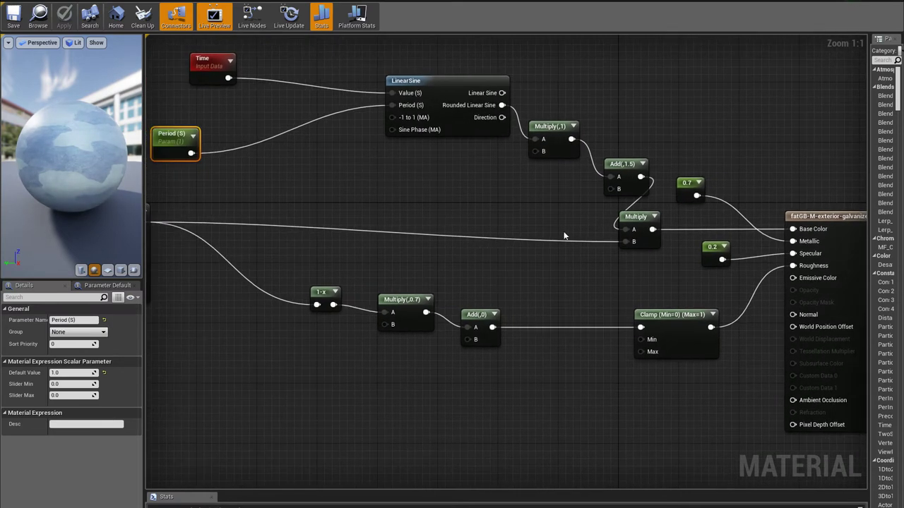
right_drag(639, 241, 707, 268)
drag(88, 159, 57, 148)
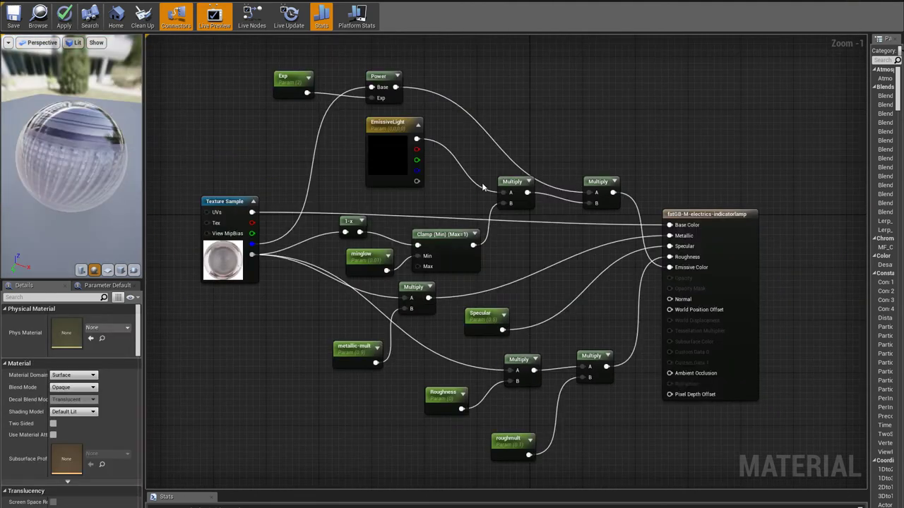
right_drag(546, 249, 580, 250)
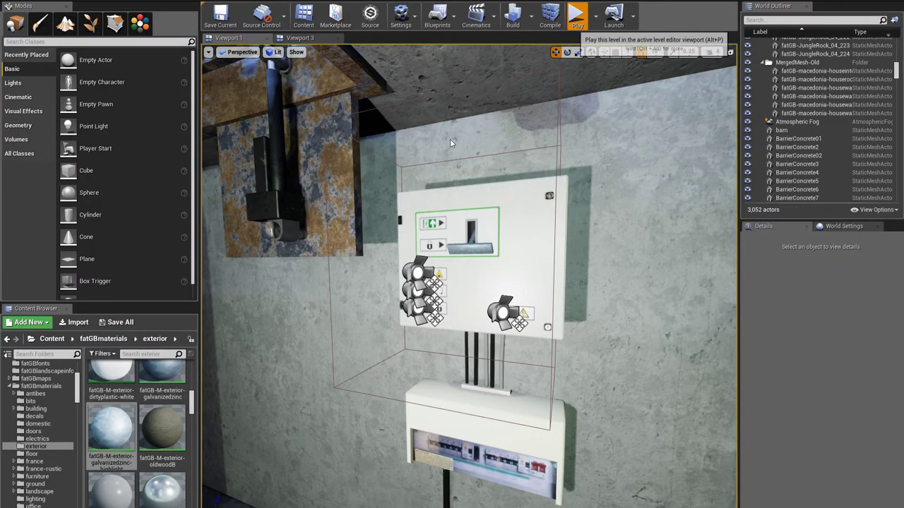
Play the level and walk up to the control box to check the handle's highlight within the trigger area.
key(alt+p)
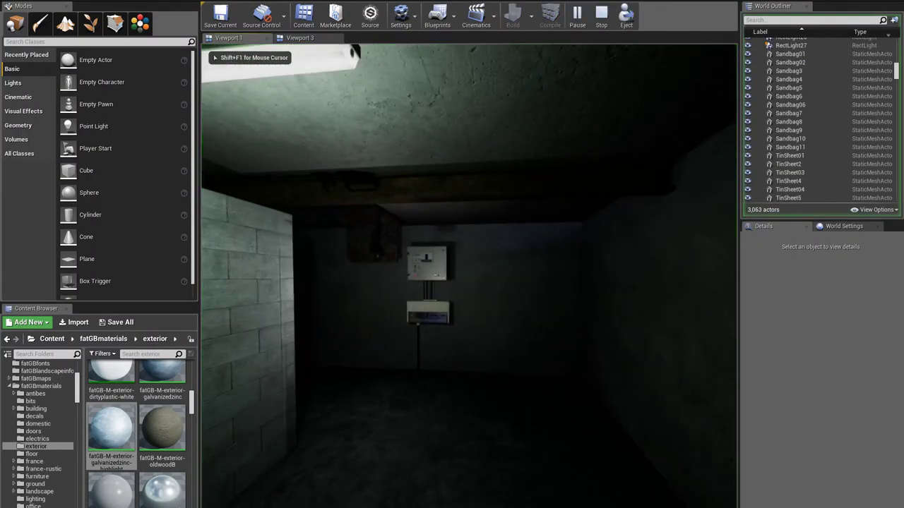
key(w)
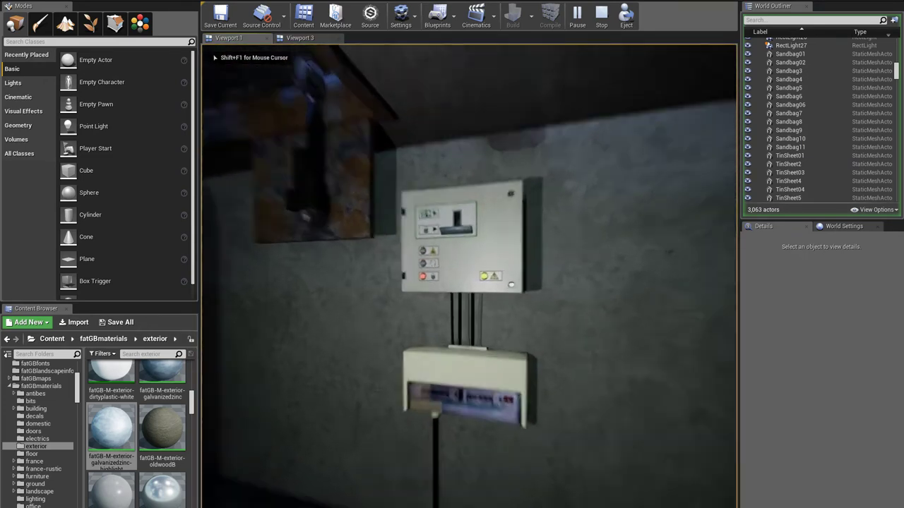
key(w)
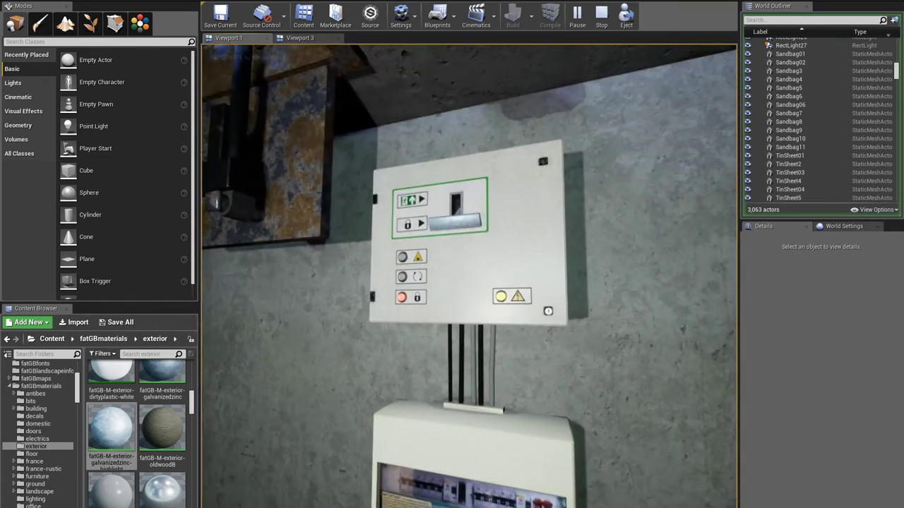
key(a)
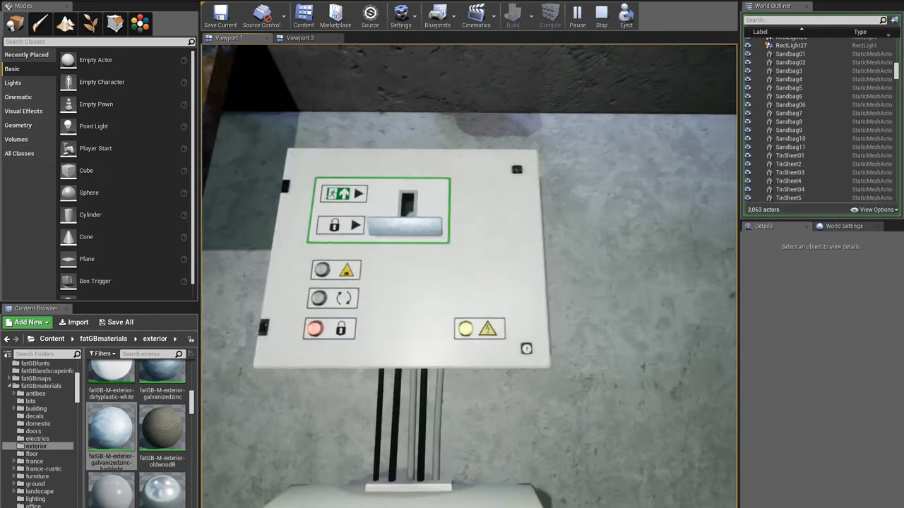
key(a)
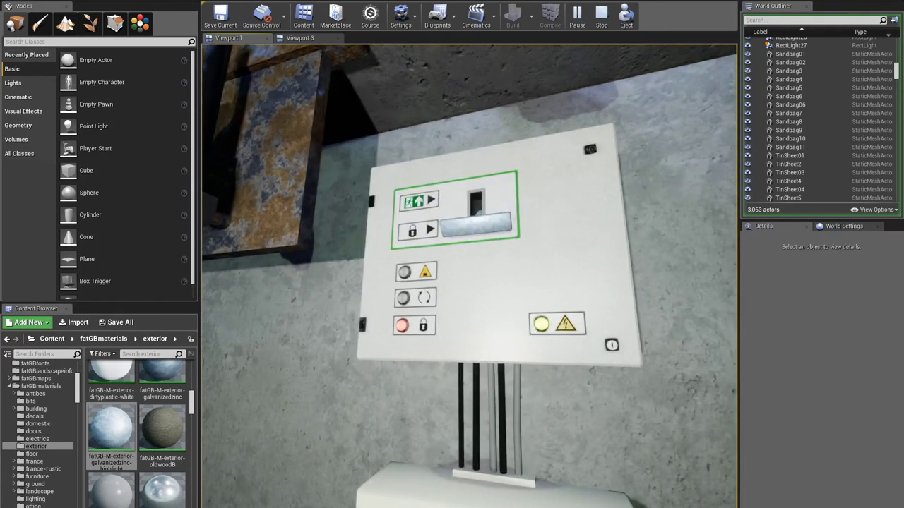
Operate the lever in both directions to test the trapdoor, back away from the control box and end the play session.
key(e)
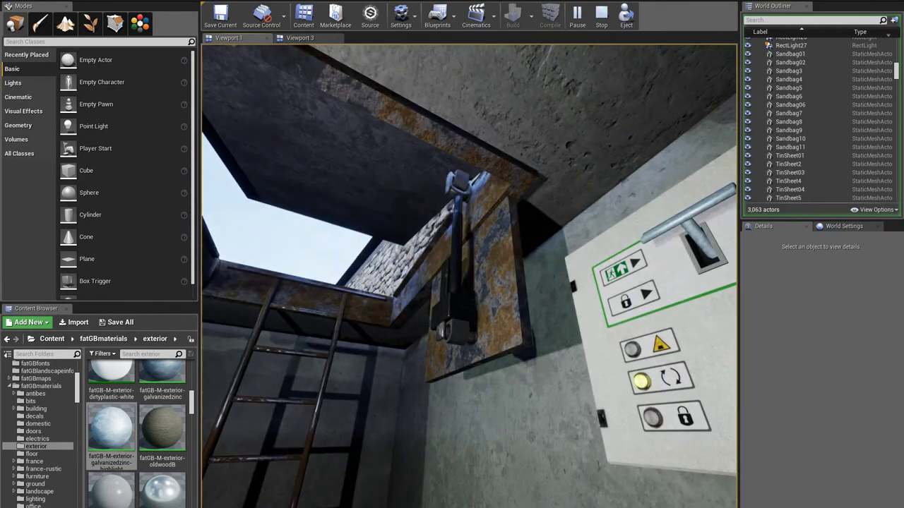
key(e)
key(s)
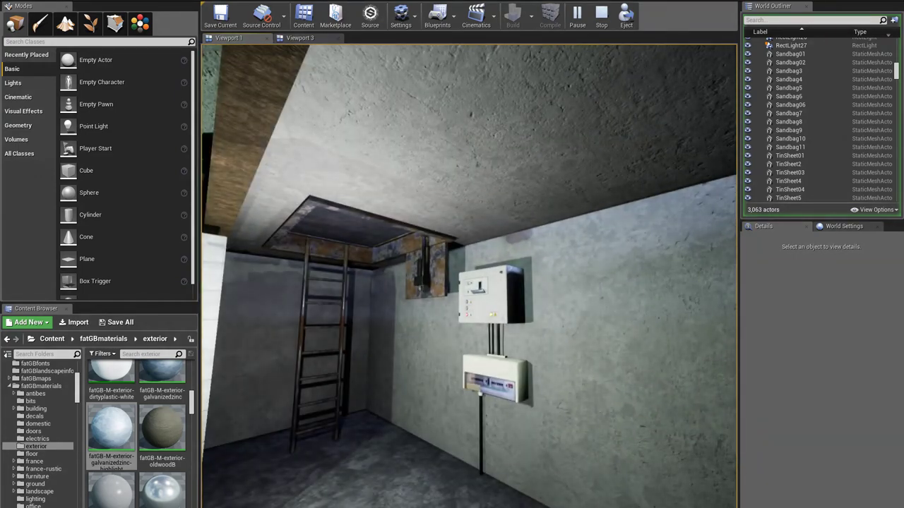
key(Escape)
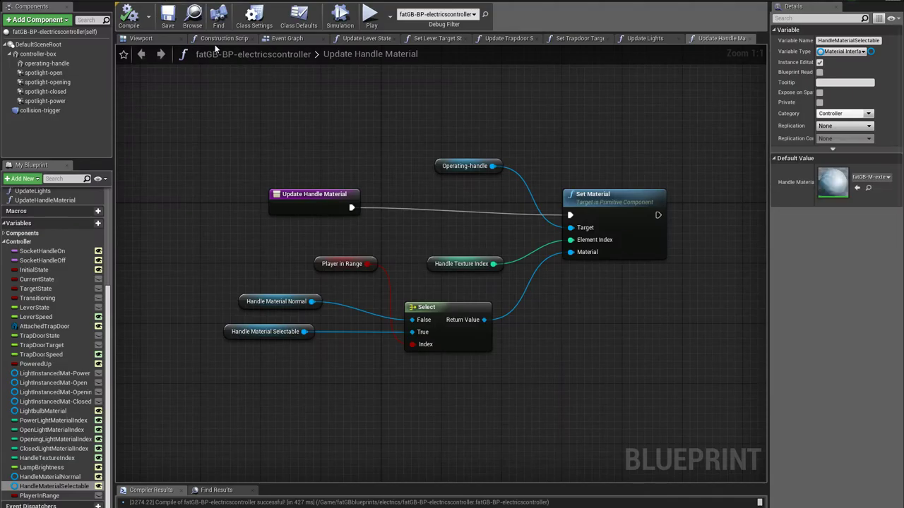
Review in the Event Graph how the overlap events and the InputAction GrabKey event lead to Set Lever Target State.
click(285, 39)
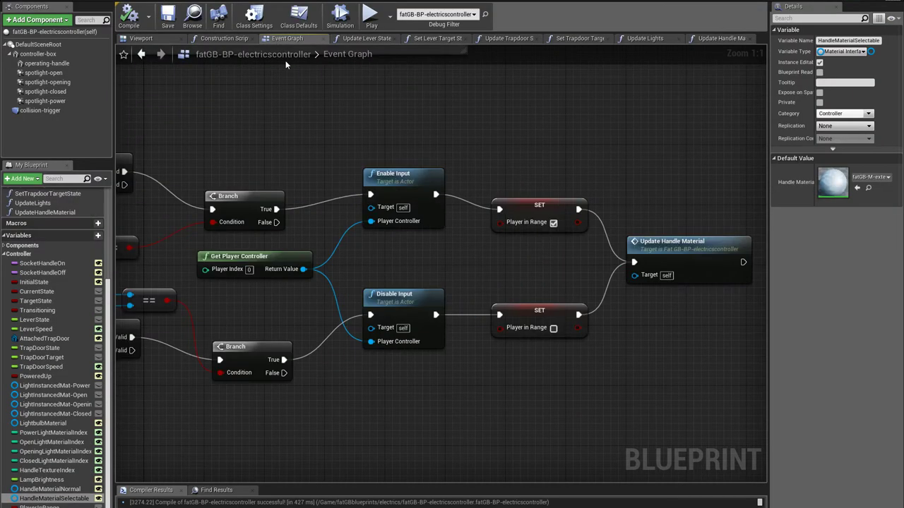
scroll(380, 240, down, 2)
right_drag(312, 259, 493, 240)
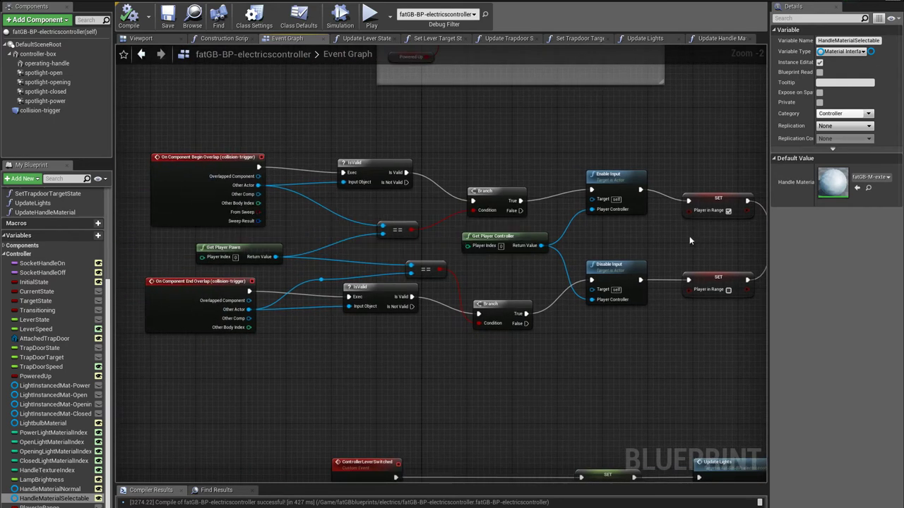
right_drag(690, 241, 618, 240)
right_drag(414, 144, 523, 386)
click(316, 265)
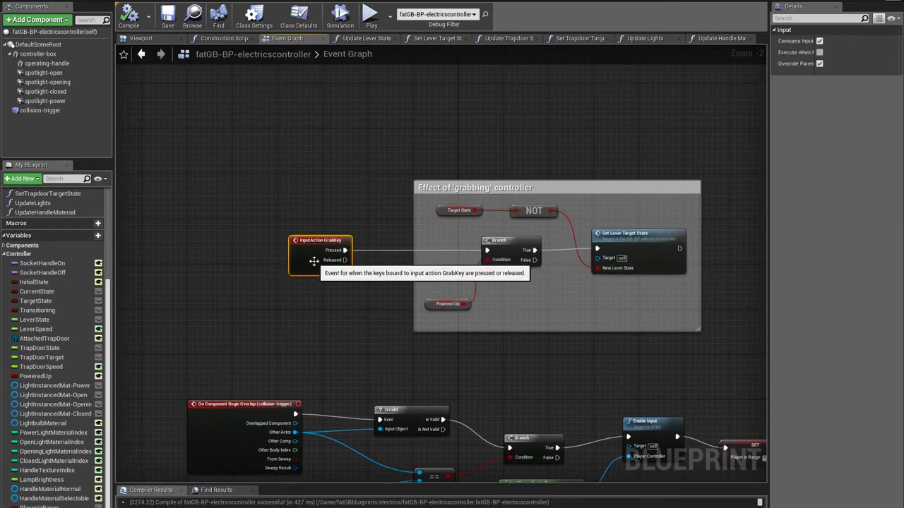
right_drag(398, 255, 353, 236)
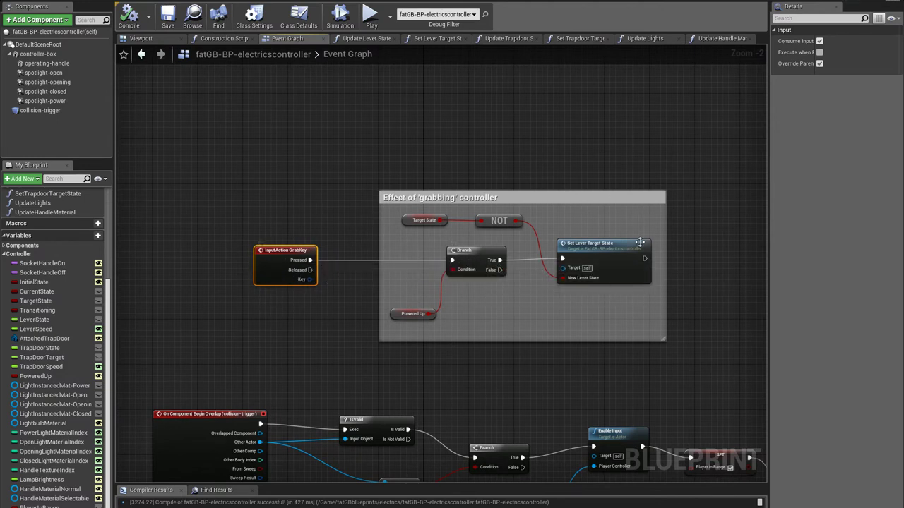
right_drag(446, 342, 462, 245)
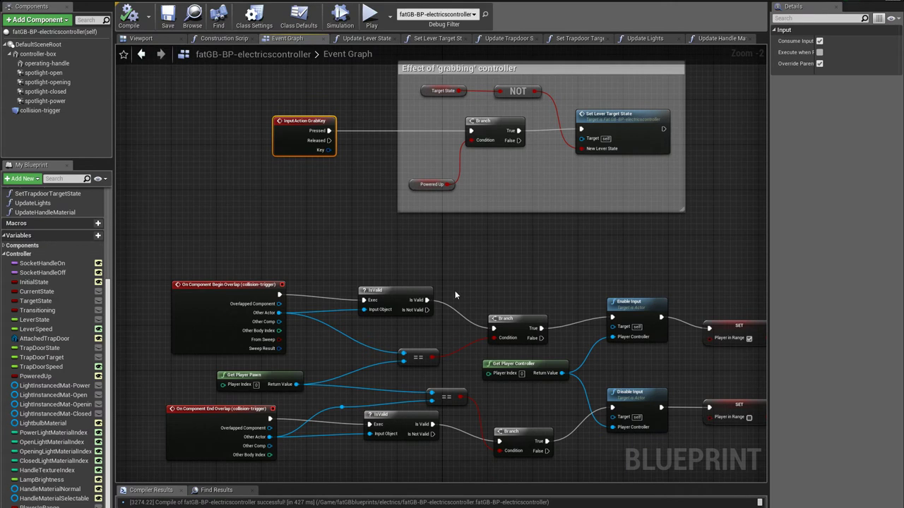
right_drag(455, 295, 472, 366)
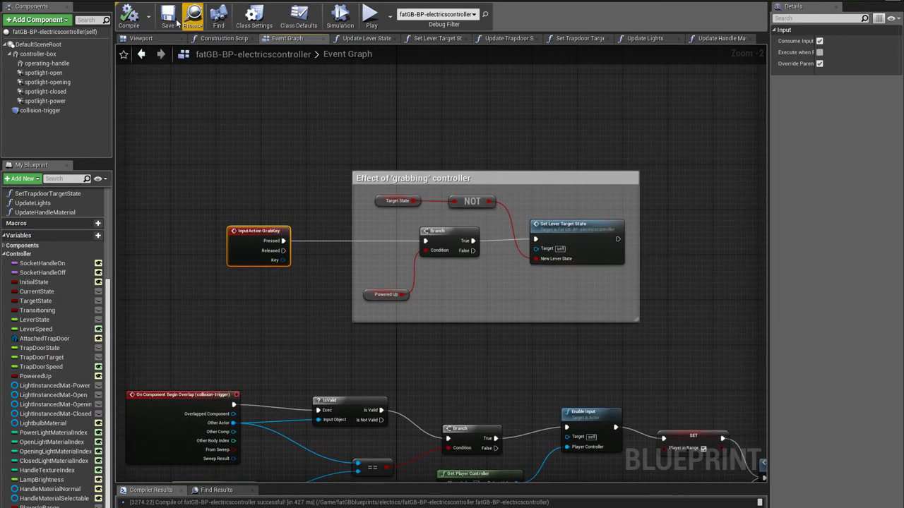
In the project's input settings, rebind the GrabKey action mapping to the F key and close the settings.
click(34, 2)
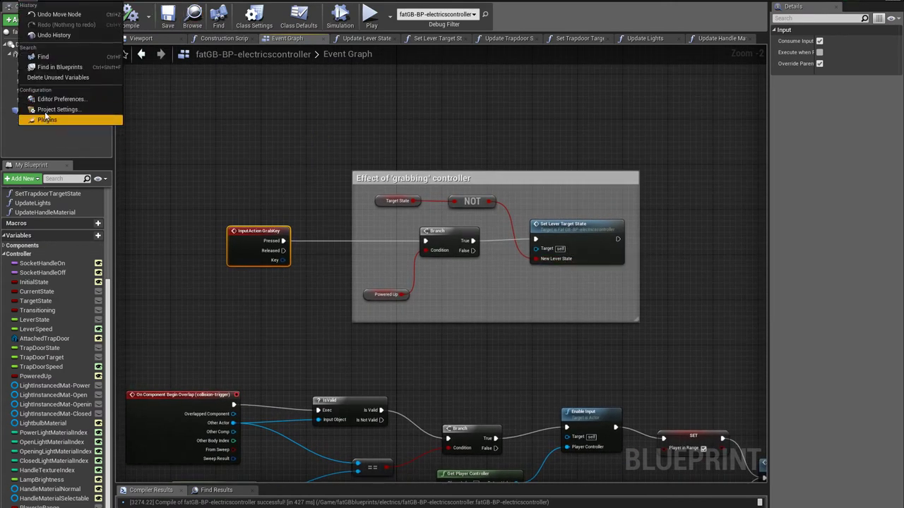
click(56, 116)
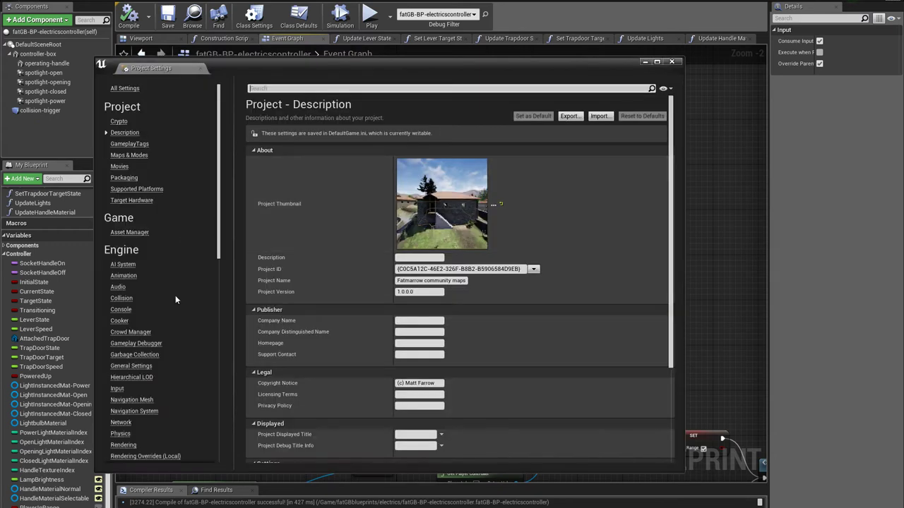
click(117, 389)
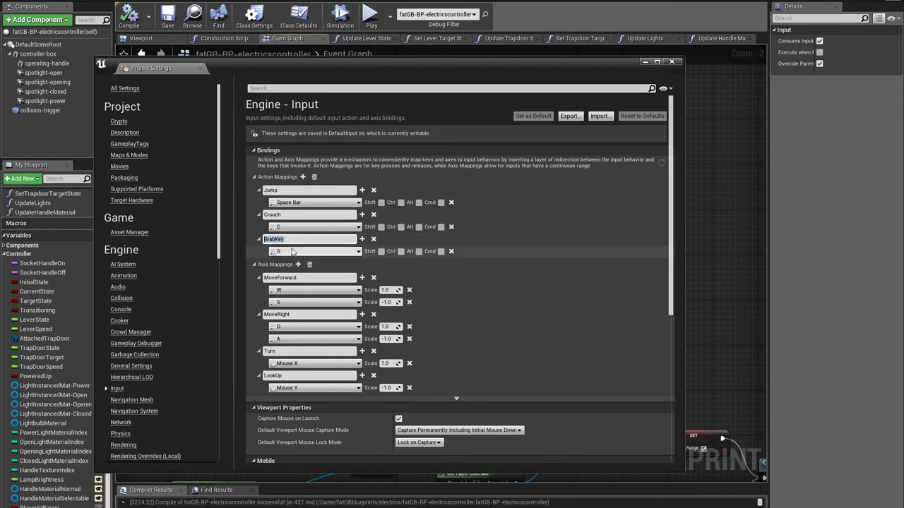
click(292, 251)
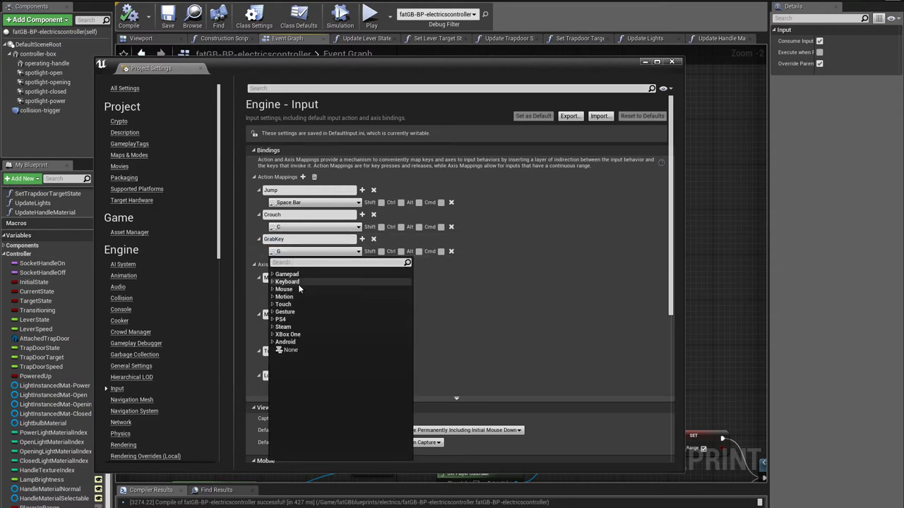
text(f)
scroll(300, 275, down, 10)
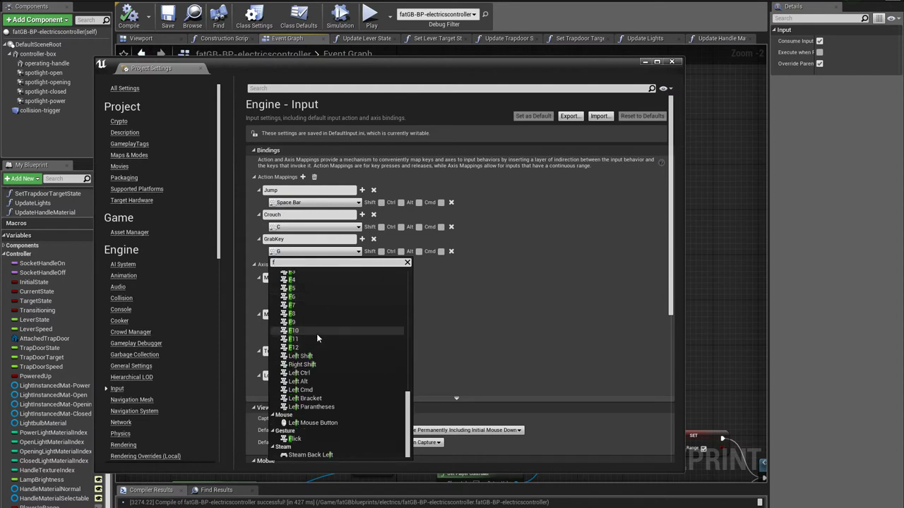
scroll(300, 320, up, 5)
click(299, 318)
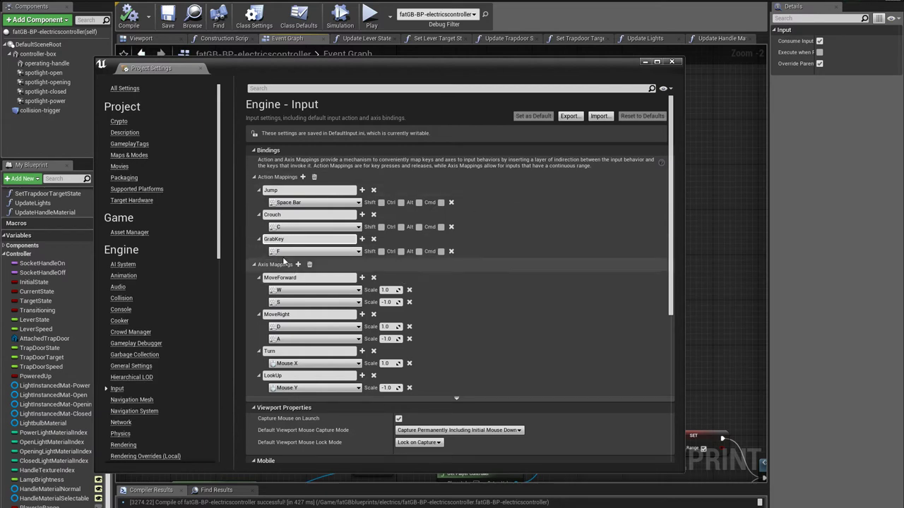
click(672, 62)
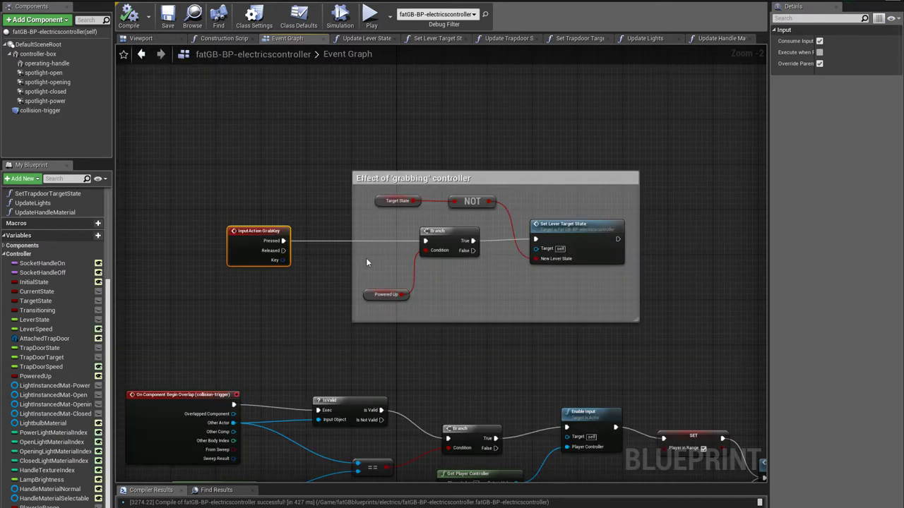
Try out an F keyboard event node below the InputAction GrabKey event, and delete it again.
click(280, 294)
right_drag(227, 302, 276, 252)
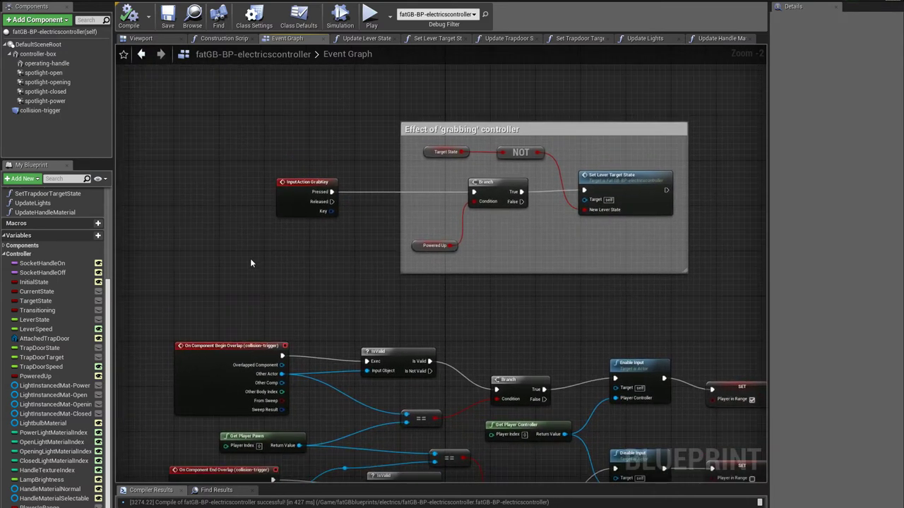
right_click(251, 259)
text(key f)
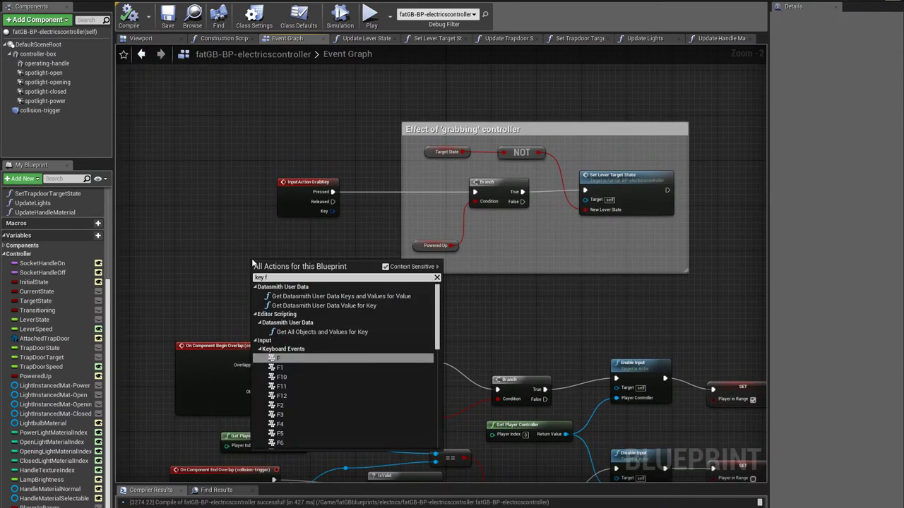
click(293, 359)
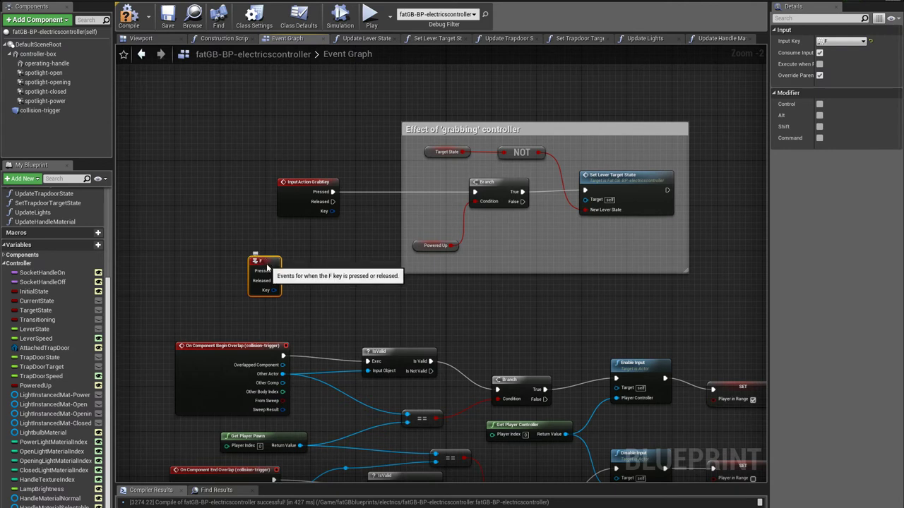
drag(266, 278, 324, 261)
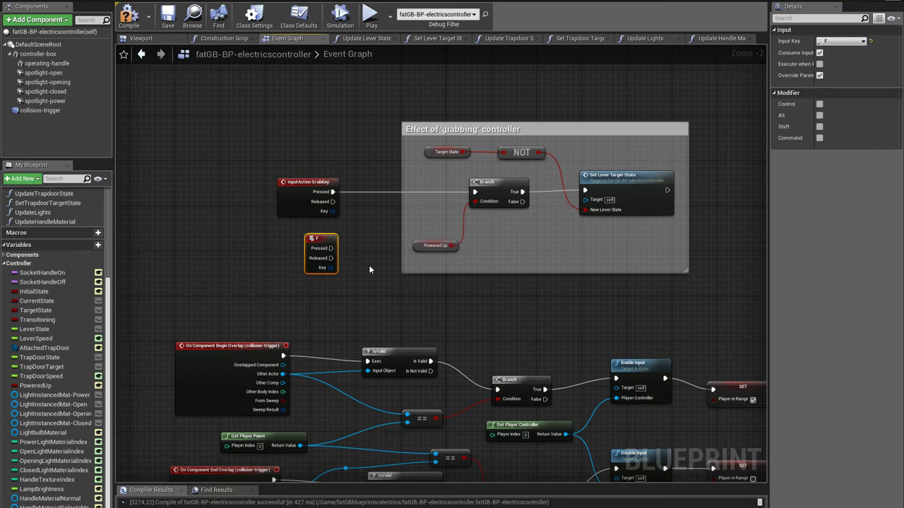
right_drag(369, 267, 397, 273)
key(Delete)
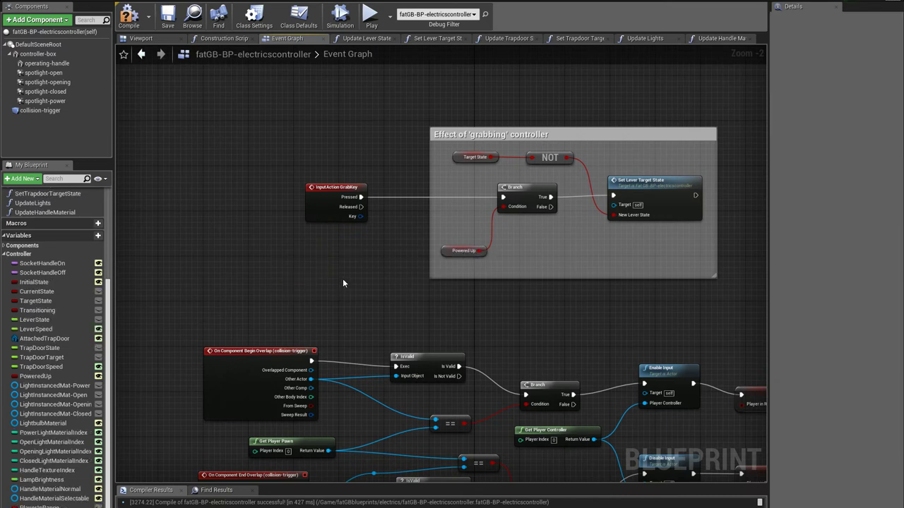
In the Event Graph, move Get Player Pawn between the two overlap events and line up the End Overlap event beneath Begin Overlap.
right_drag(344, 283, 344, 210)
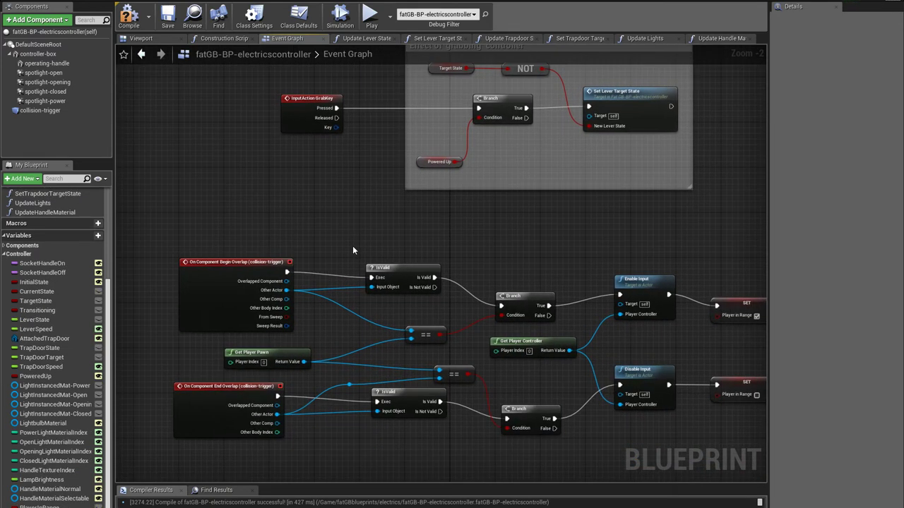
right_drag(310, 177, 357, 205)
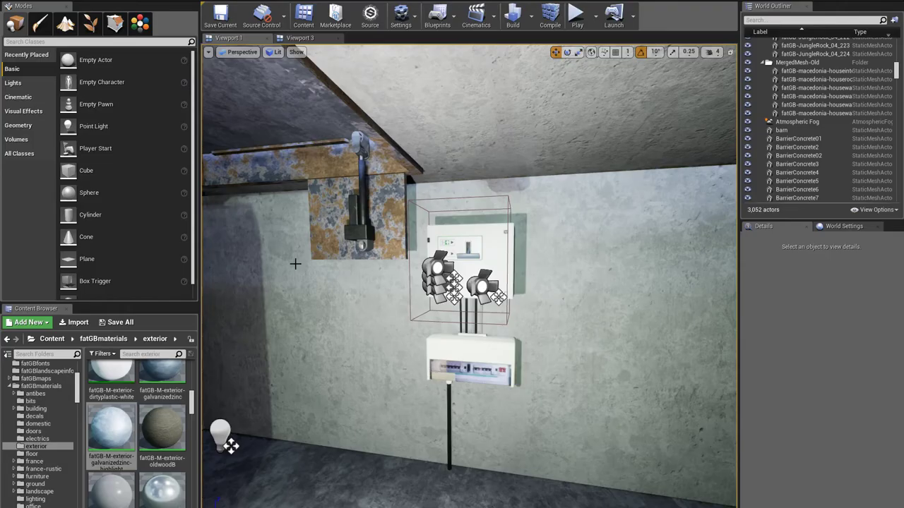
right_drag(339, 212, 212, 187)
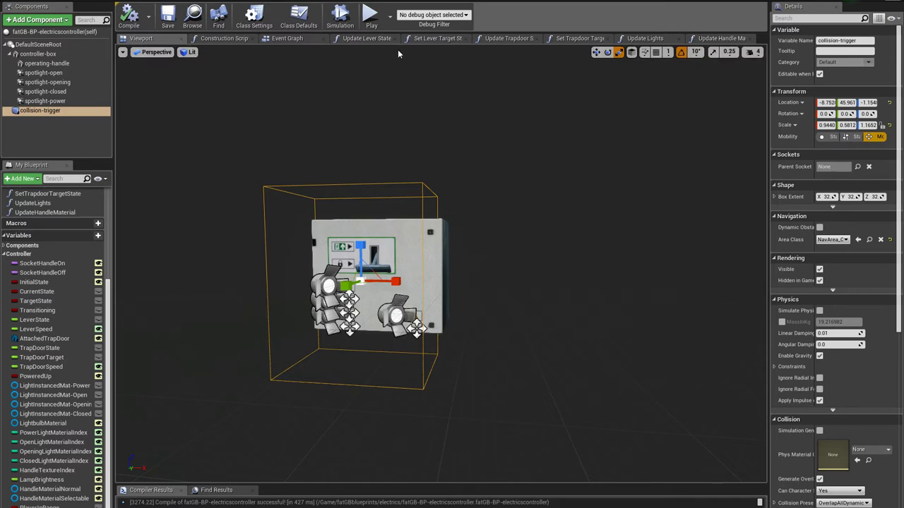
click(286, 38)
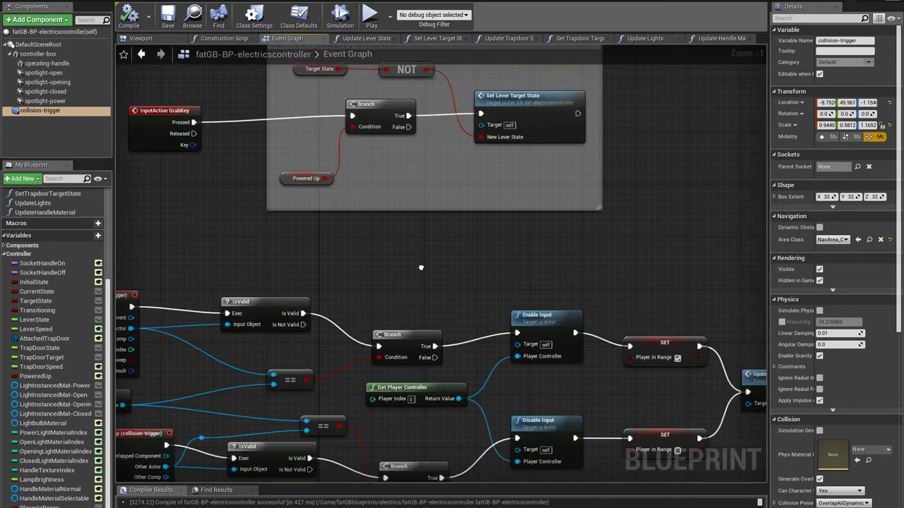
scroll(485, 229, down, 2)
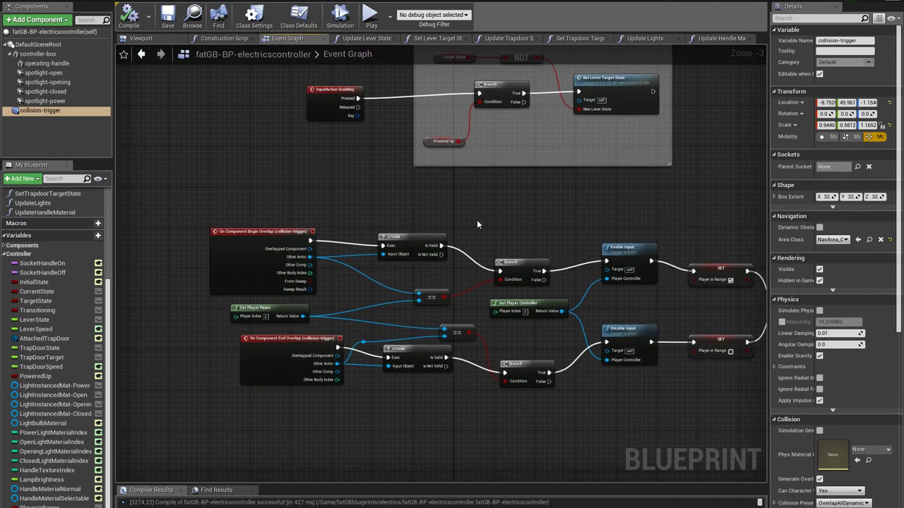
drag(275, 303, 293, 315)
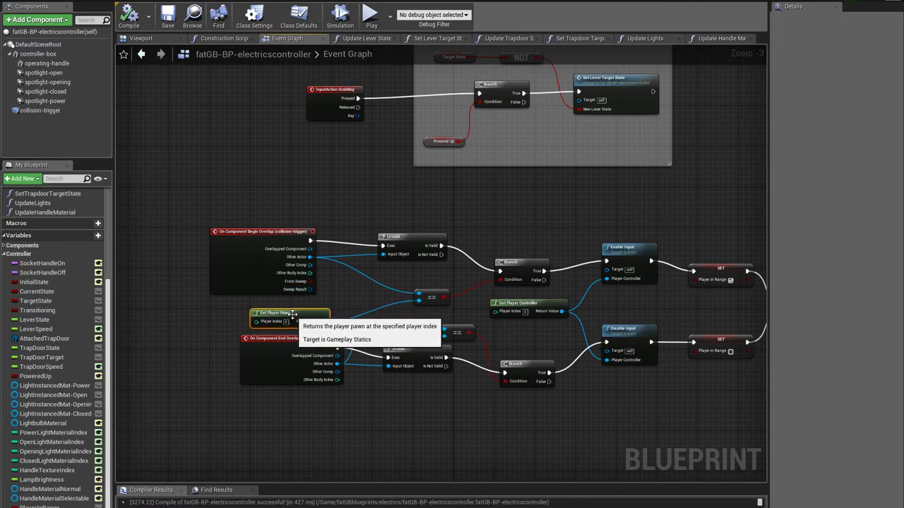
click(241, 324)
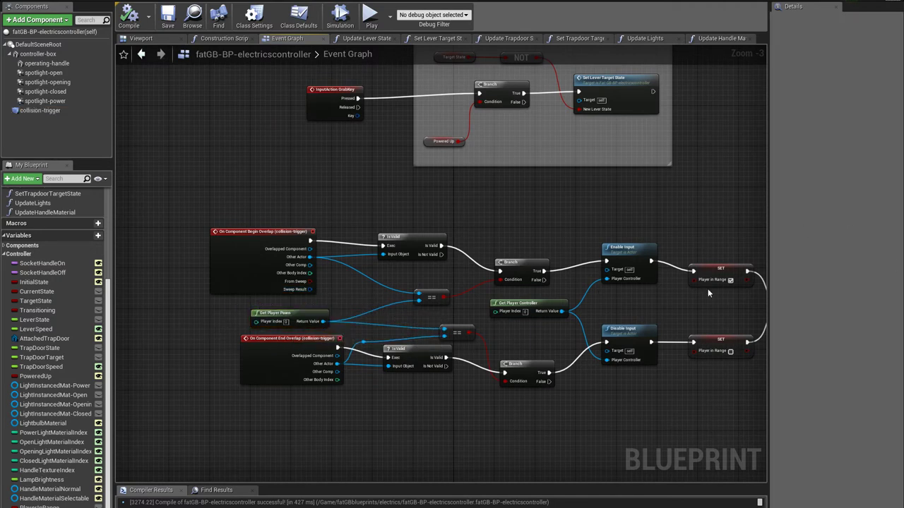
right_drag(654, 308, 631, 294)
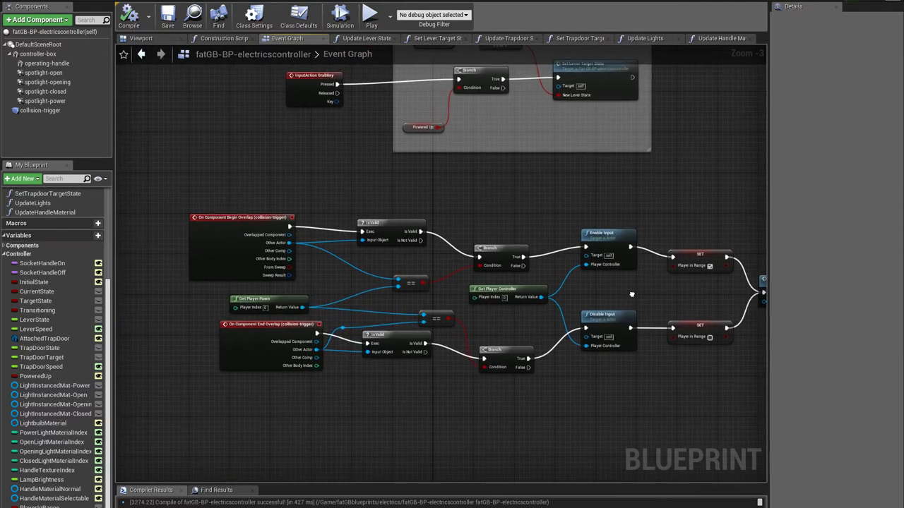
scroll(372, 274, up, 2)
scroll(372, 274, up, 1)
right_drag(291, 306, 438, 301)
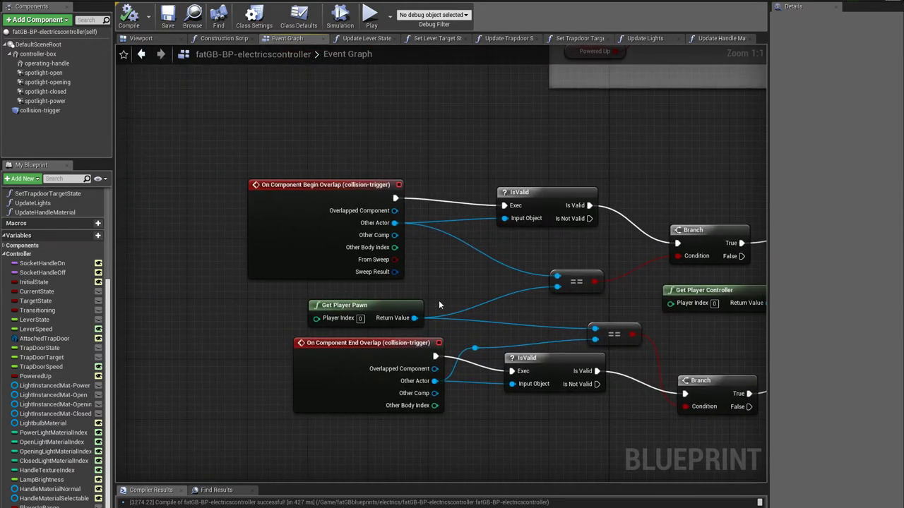
drag(379, 346, 332, 356)
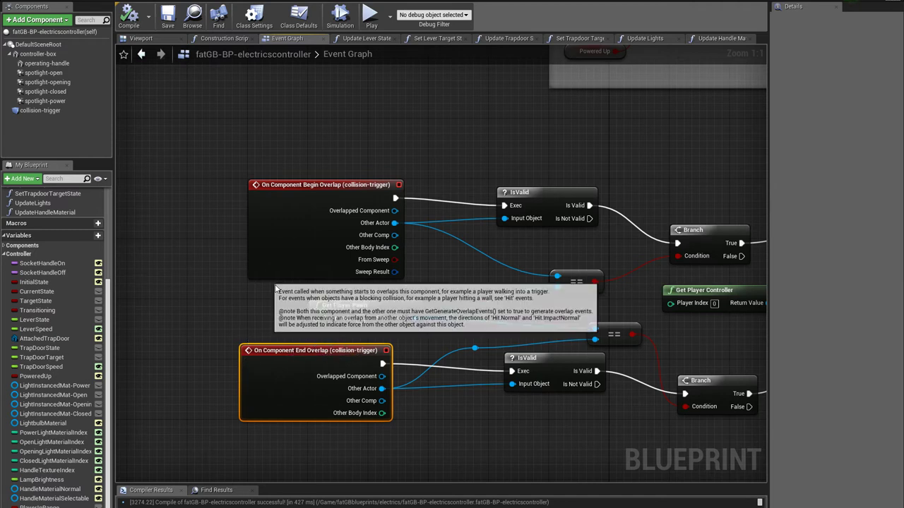
Inspect the collision-trigger volume around the control box and trace the overlap events through their player checks to Enable Input and Disable Input.
click(40, 111)
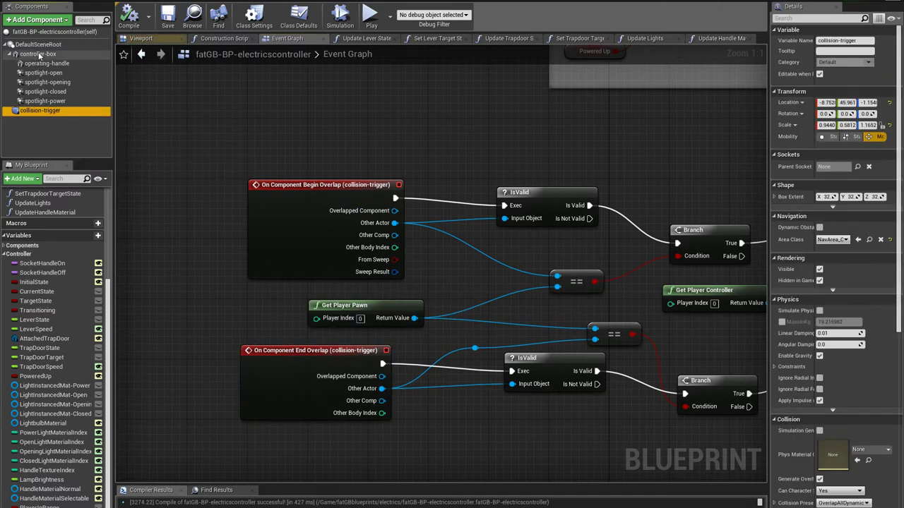
click(130, 39)
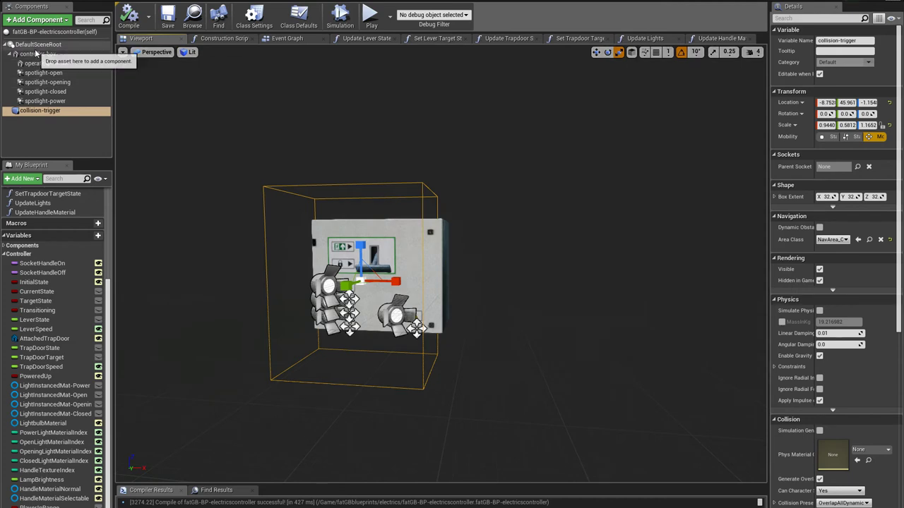
click(272, 39)
right_drag(458, 312, 415, 297)
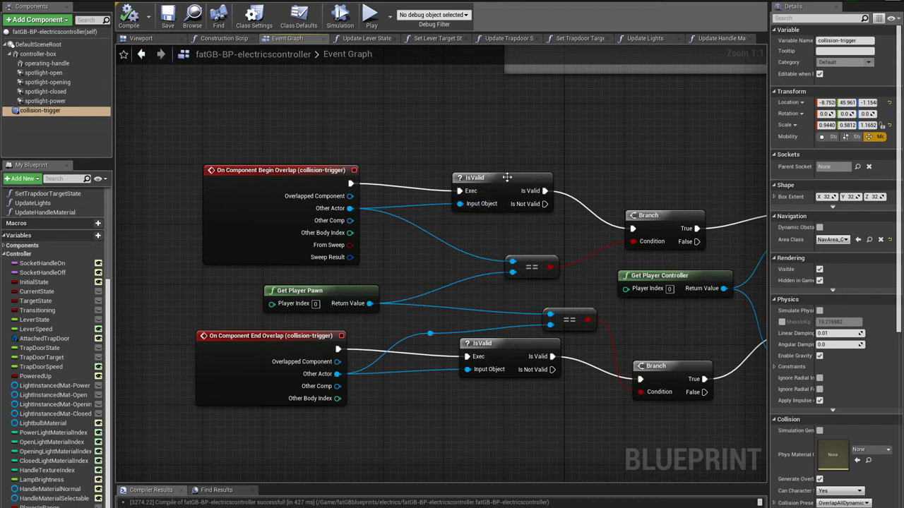
right_drag(484, 214, 456, 215)
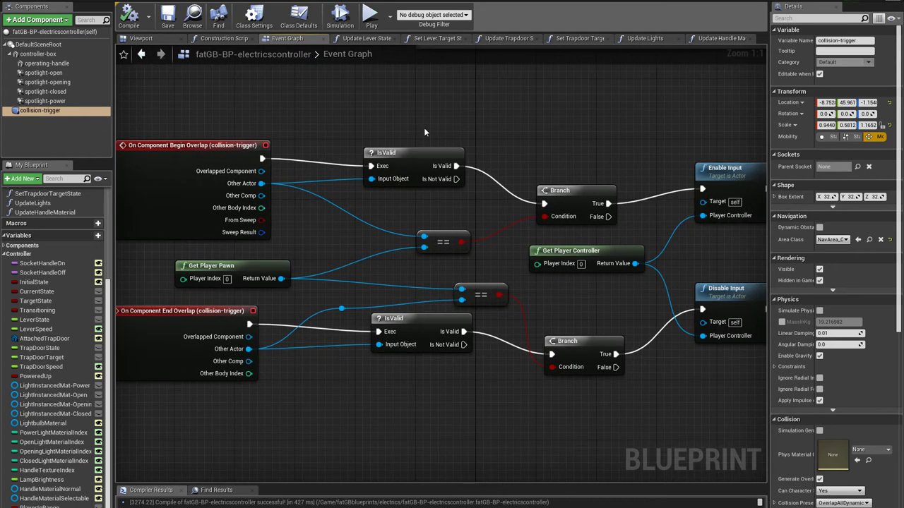
right_drag(536, 230, 315, 221)
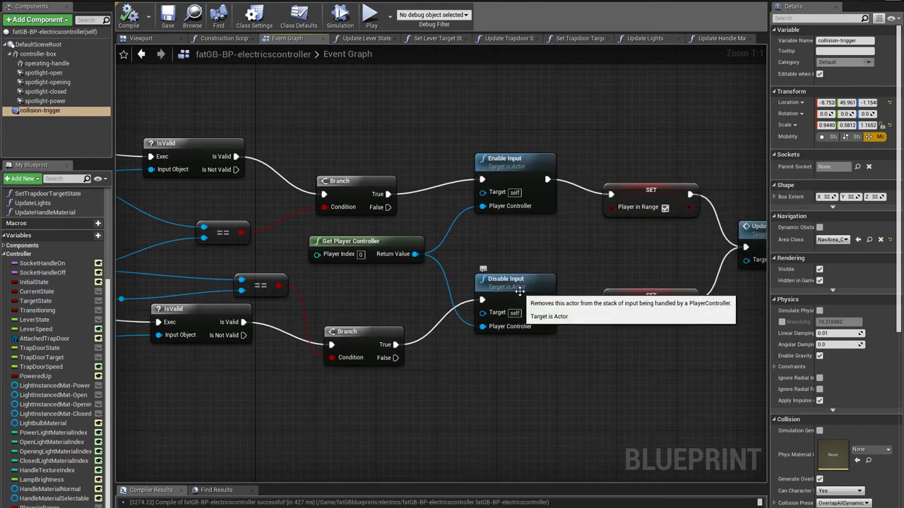
Review the GrabKey logic and how Event BeginPlay disables input, compared with the Enable Input and Disable Input calls on overlap.
right_drag(397, 108, 527, 420)
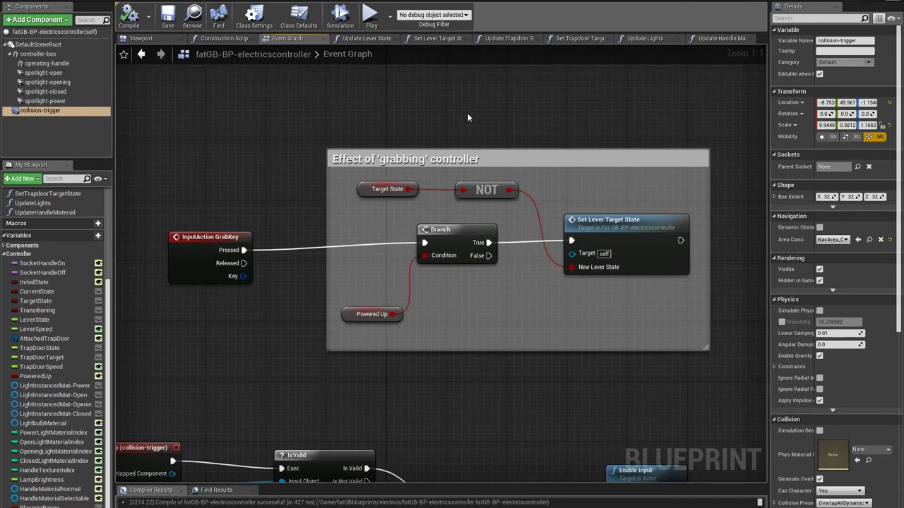
right_drag(468, 112, 419, 386)
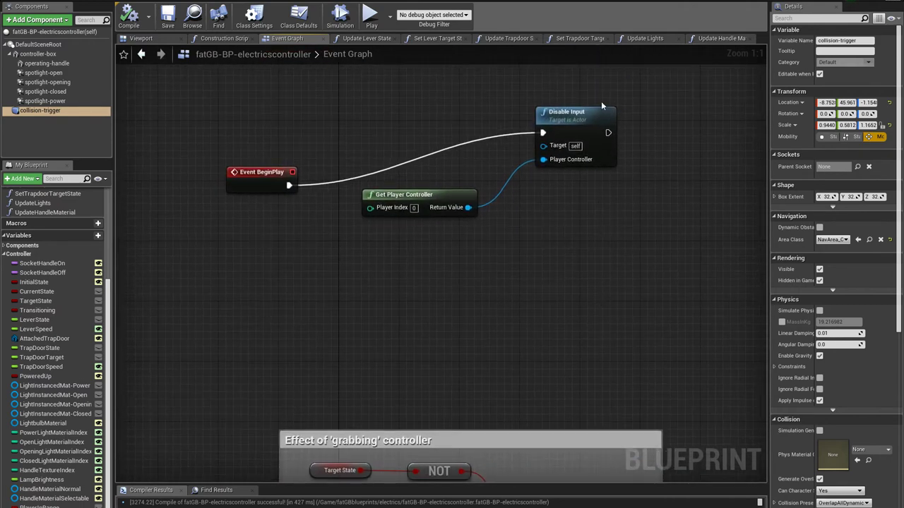
right_drag(541, 324, 538, 231)
right_drag(469, 410, 475, 240)
right_drag(479, 439, 440, 308)
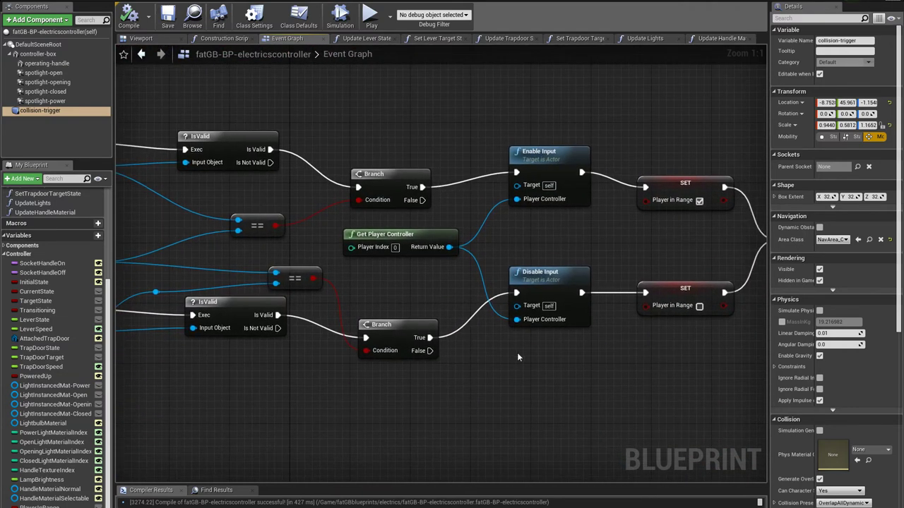
Review how Player in Range is set and selects the handle material in Update Handle Material, and inspect HandleMaterialSelectable's default value.
right_drag(683, 325, 535, 347)
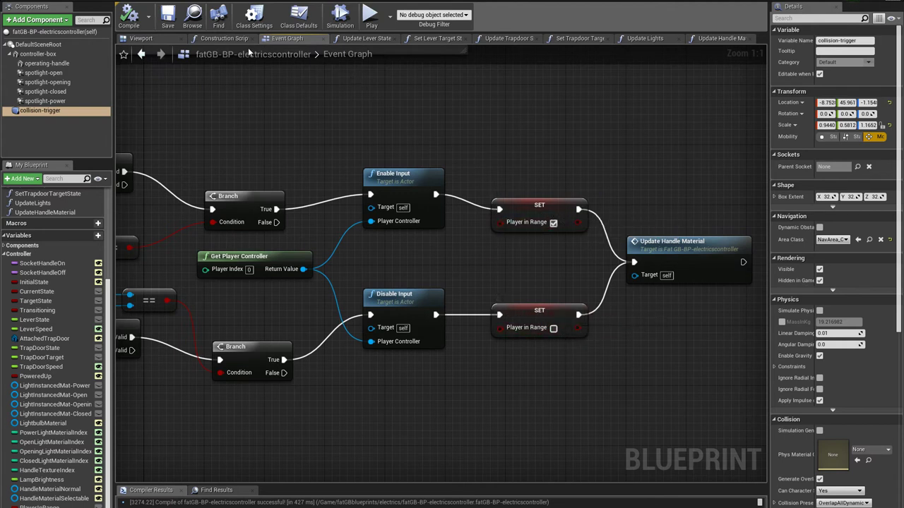
click(223, 39)
right_drag(427, 209, 434, 236)
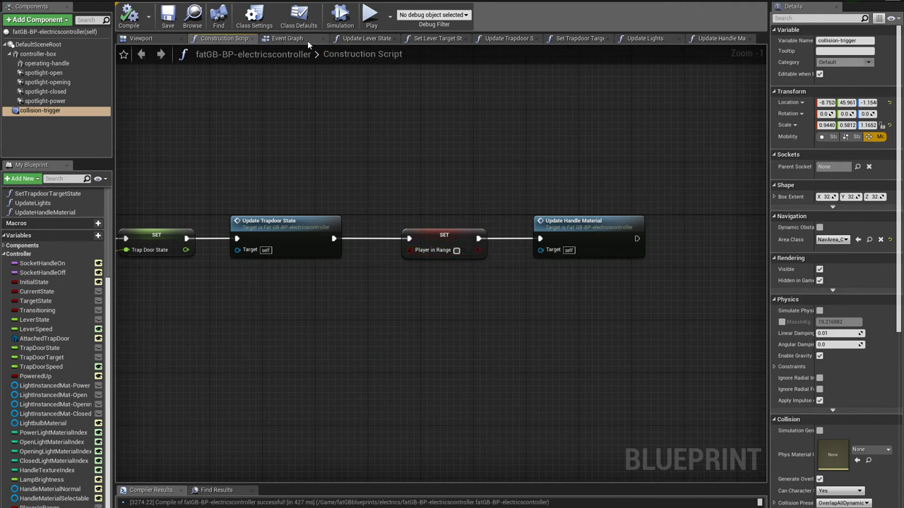
click(719, 39)
right_drag(450, 233, 377, 172)
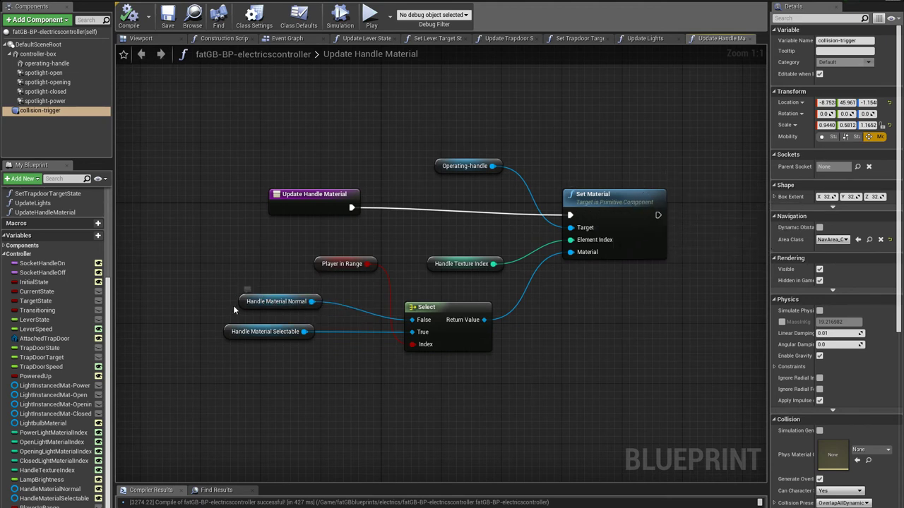
scroll(103, 463, down, 1)
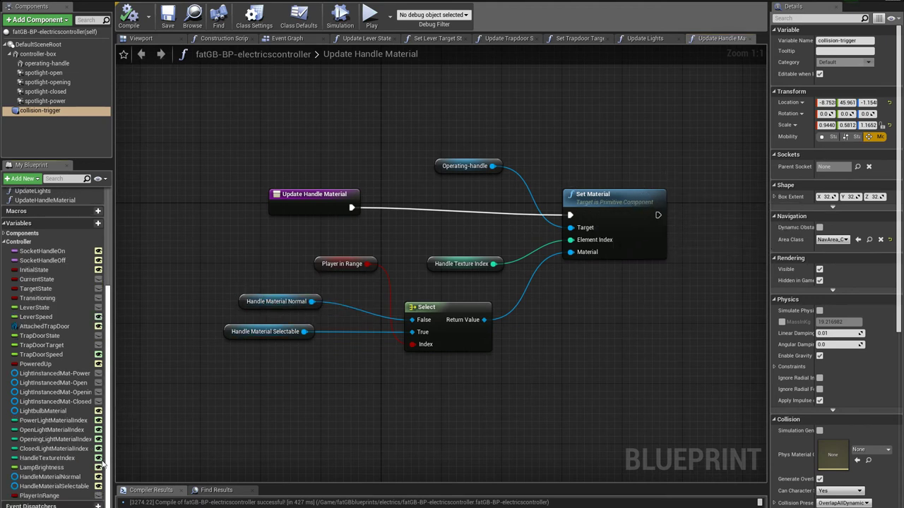
click(49, 485)
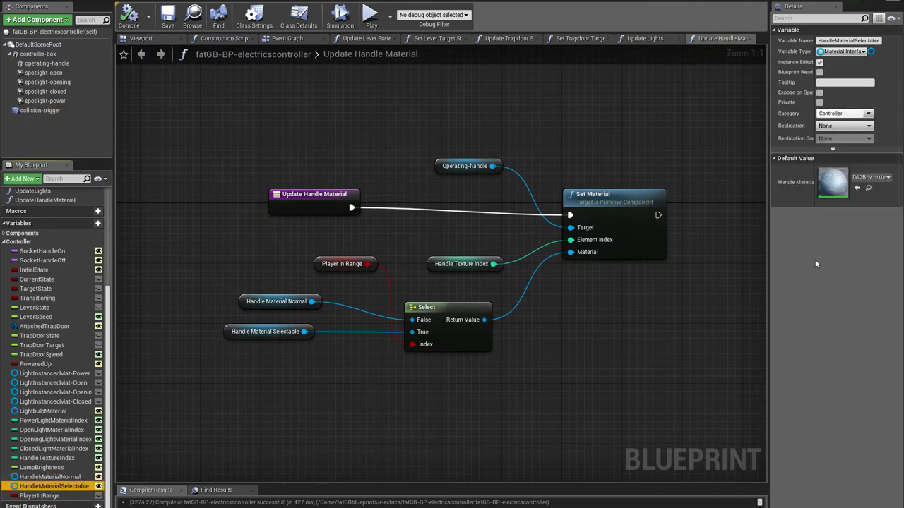
Open the galvanizedzinc-highlight material from HandleMaterialSelectable and trace its Time, Period and LinearSine nodes through to Base Color, checking the preview sphere.
click(870, 189)
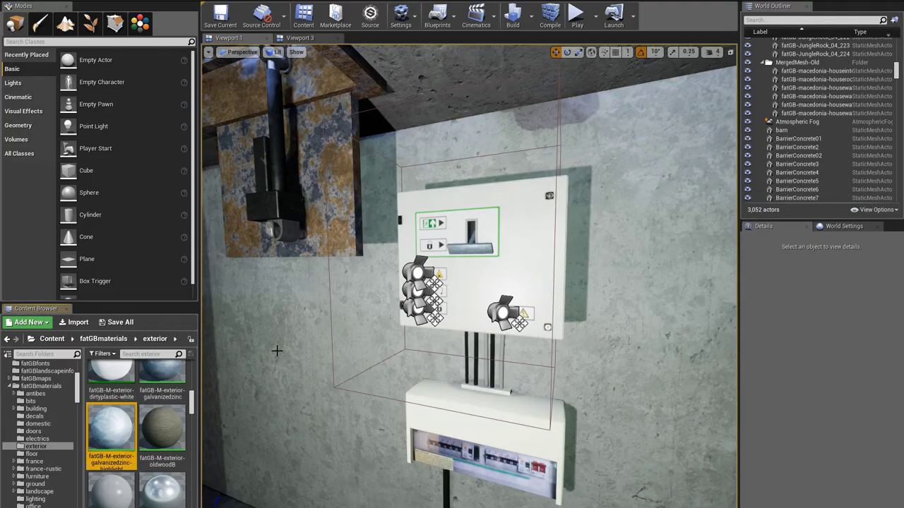
double_click(111, 427)
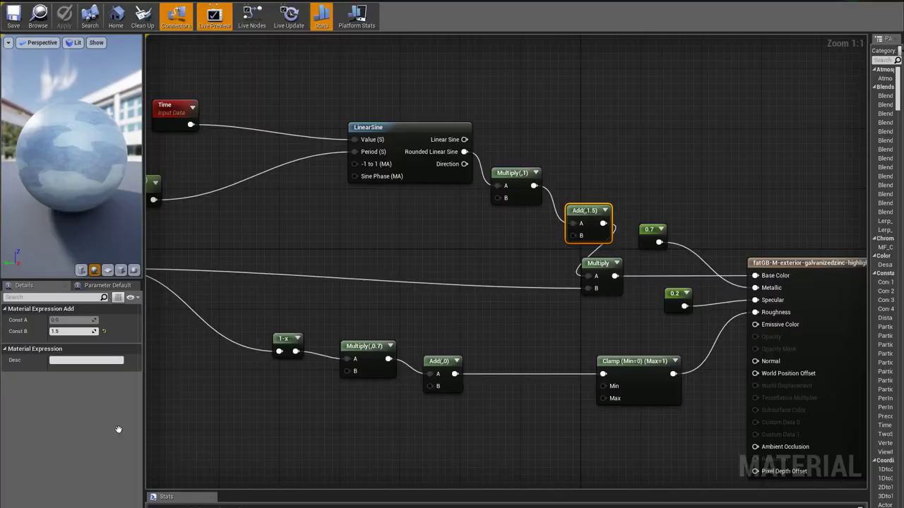
right_drag(315, 205, 470, 245)
click(324, 140)
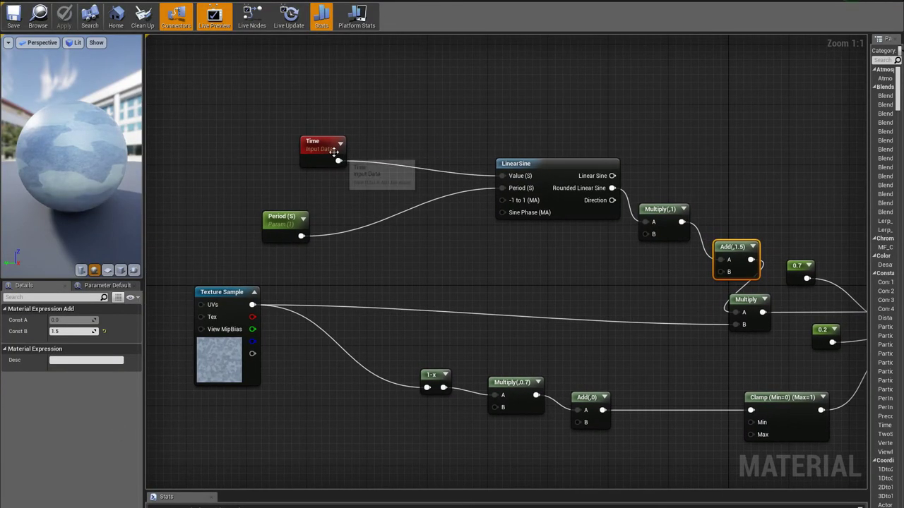
click(281, 225)
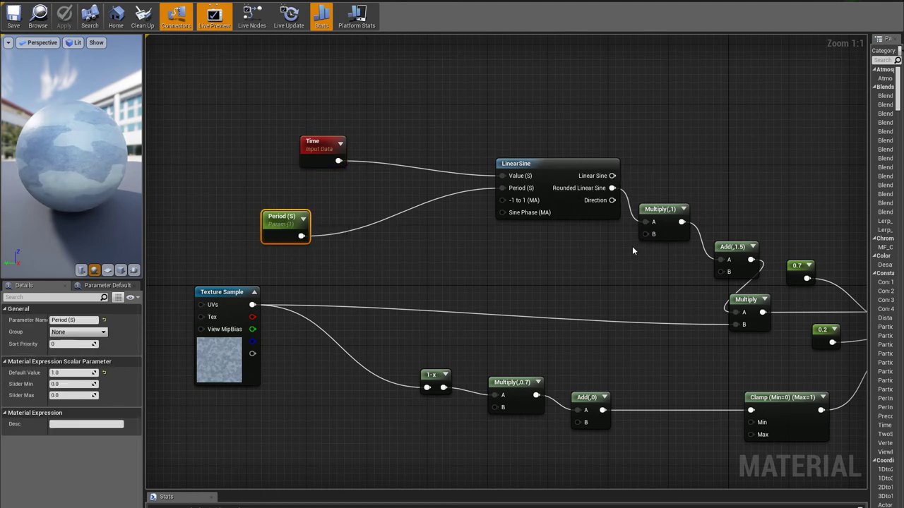
right_drag(632, 246, 446, 185)
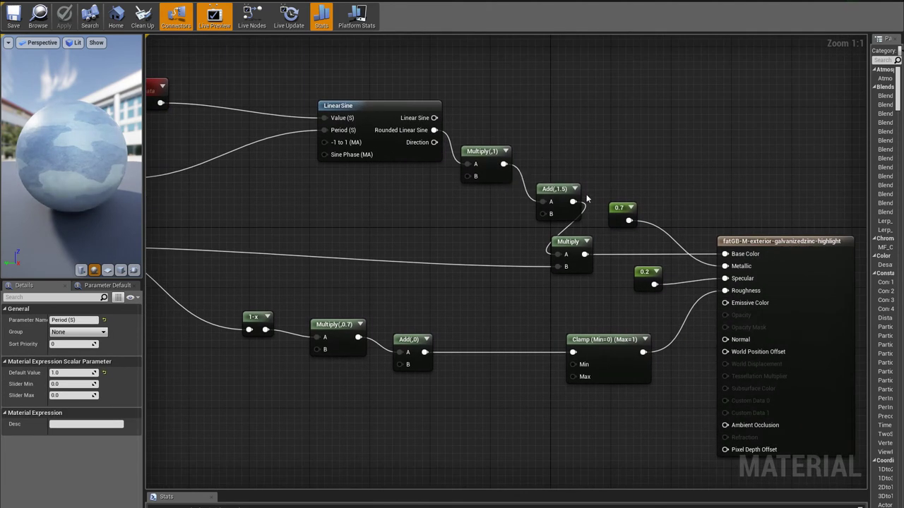
right_drag(516, 230, 598, 221)
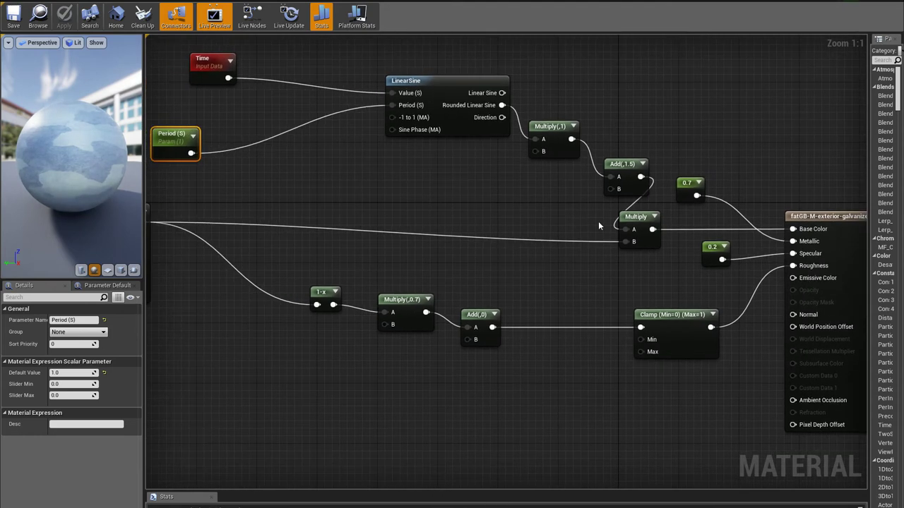
right_drag(706, 240, 665, 230)
right_drag(342, 163, 452, 198)
drag(111, 160, 131, 161)
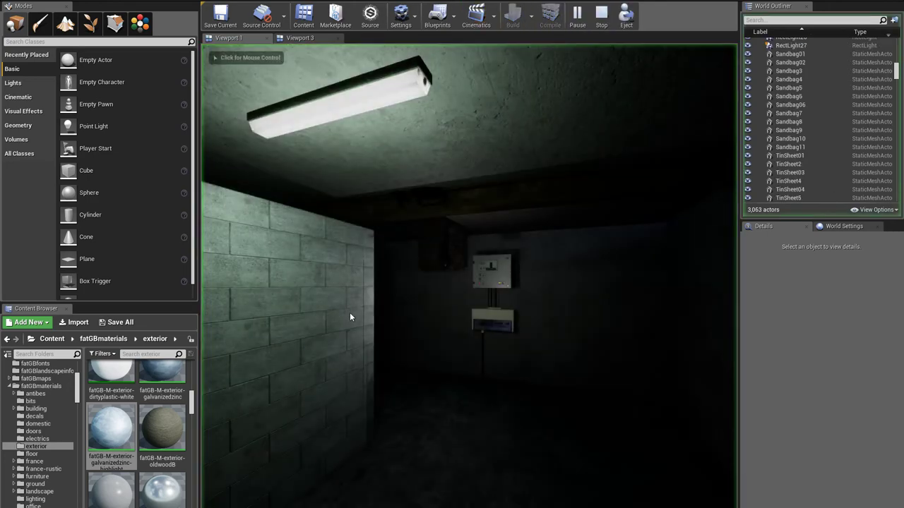
Walk up to the electrics controller in the running game and operate its lever, watching the handle highlight, lamps and trapdoor.
click(349, 312)
key(w)
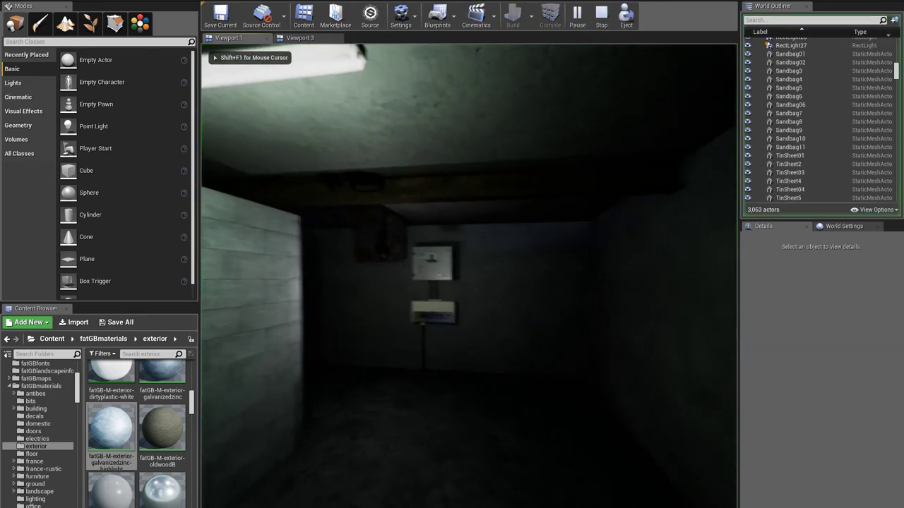
key(w)
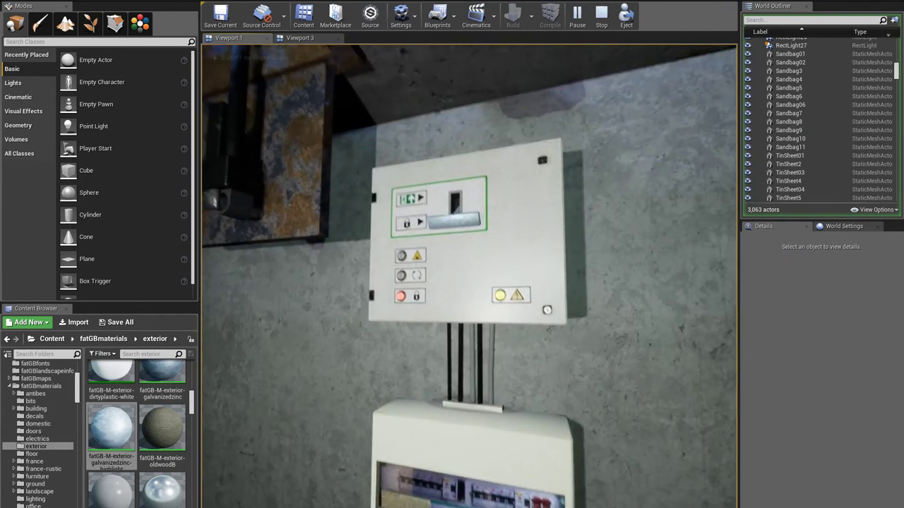
key(w)
key(a)
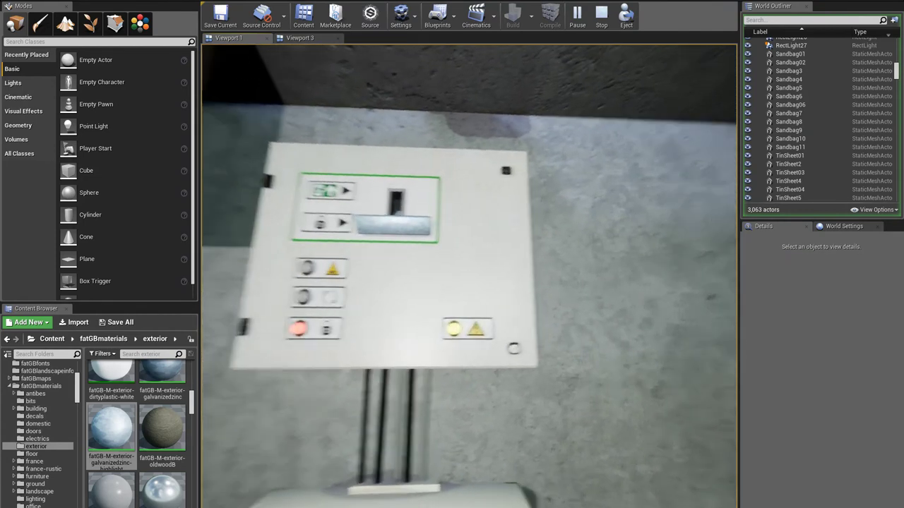
key(d)
key(a)
key(a)
key(e)
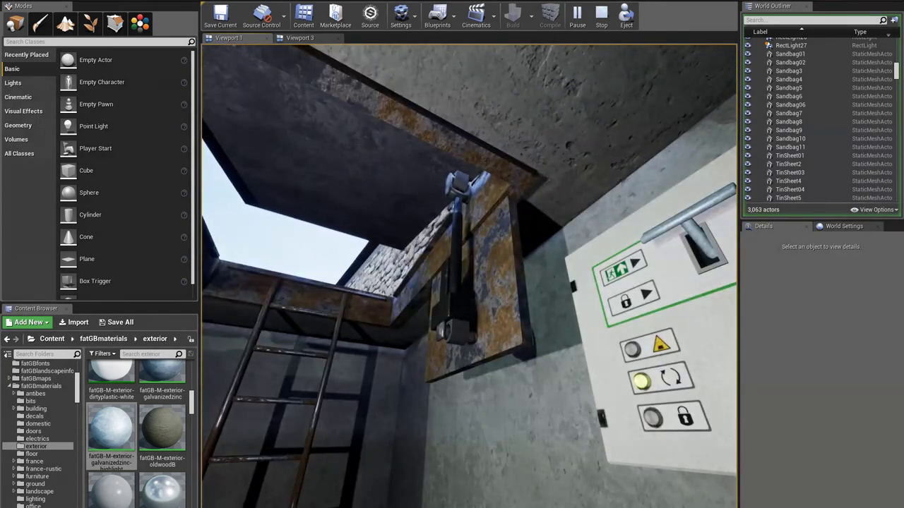
key(e)
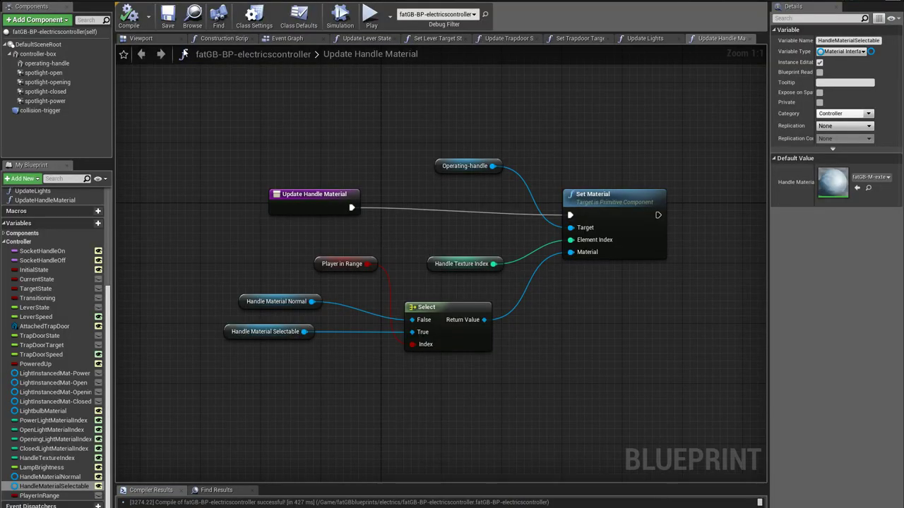
Review how InputAction GrabKey drives Set Lever Target State in the Event Graph, together with the overlap events that enable and disable input.
click(287, 38)
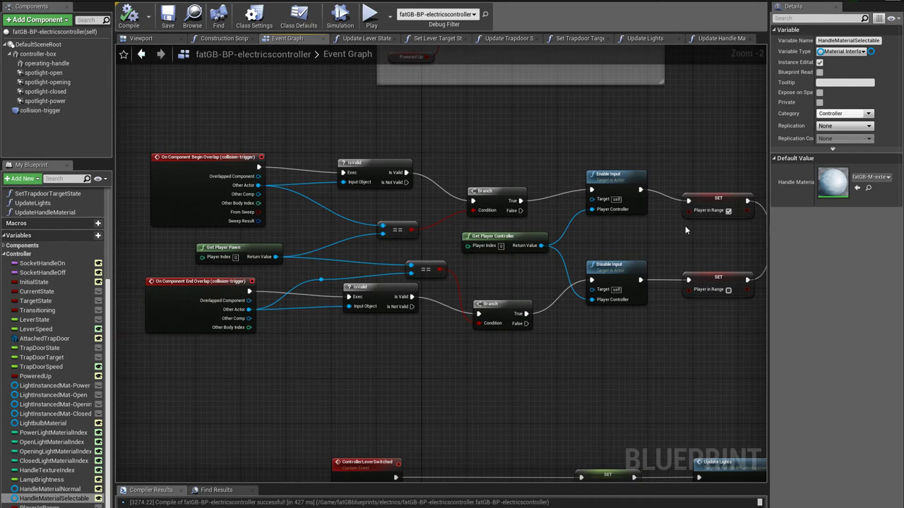
right_drag(684, 229, 616, 241)
right_drag(413, 145, 478, 357)
click(315, 263)
drag(315, 262, 314, 266)
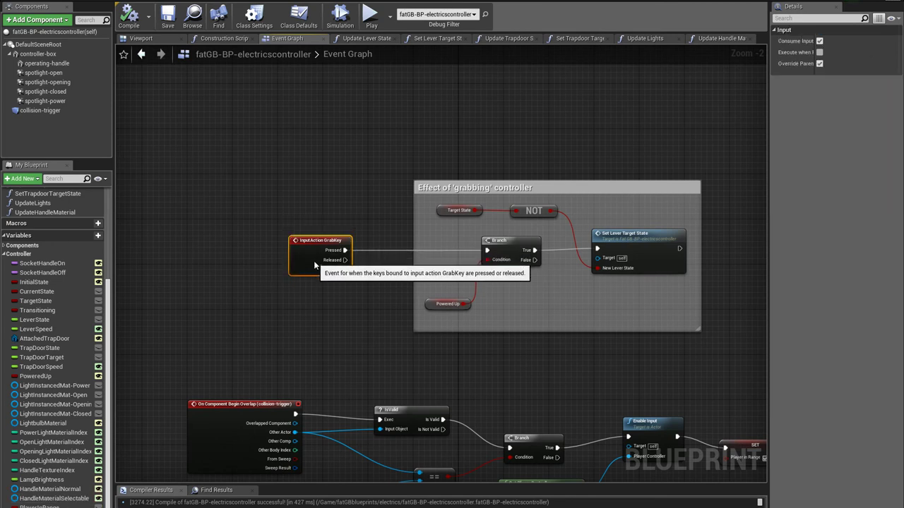
right_drag(394, 259, 360, 269)
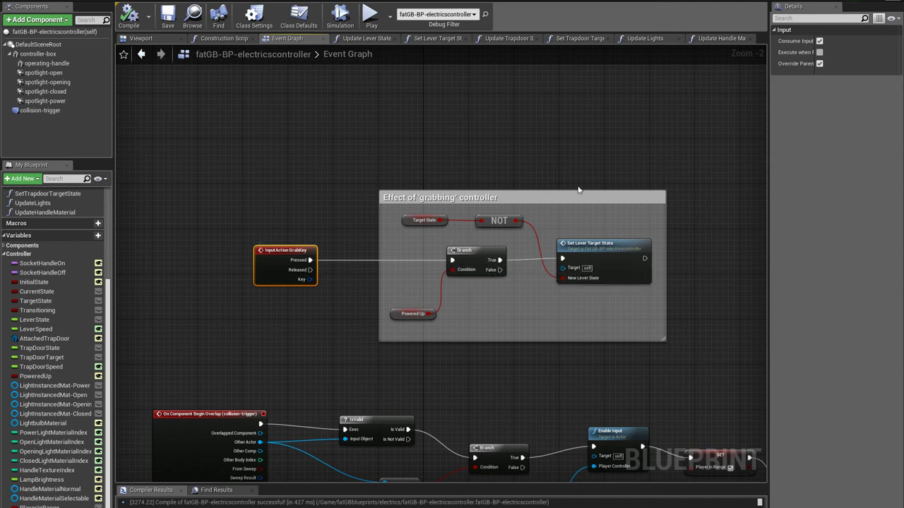
right_drag(422, 377, 441, 248)
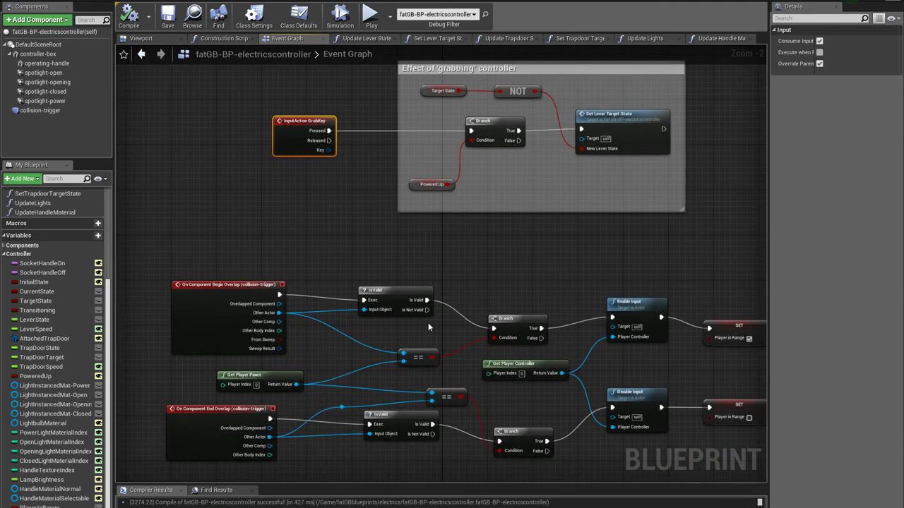
right_drag(428, 326, 383, 436)
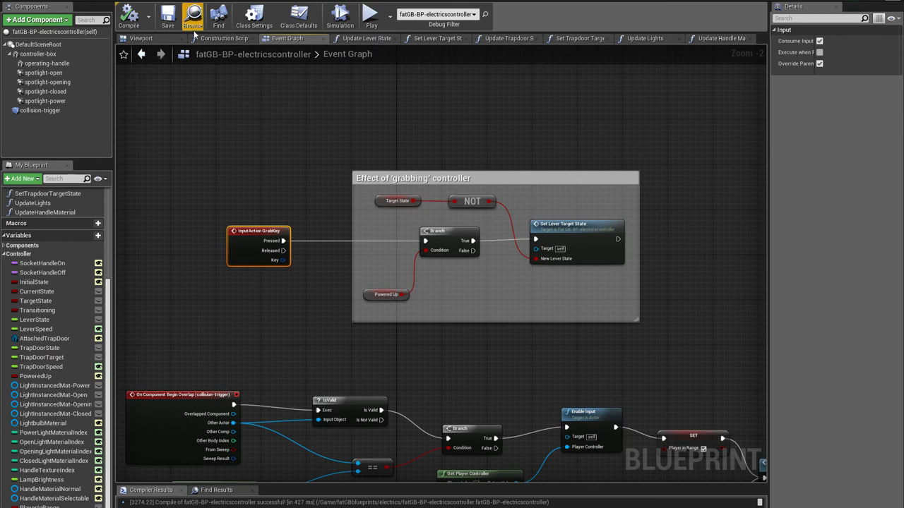
Bind the GrabKey action mapping to the F key in the project's engine input settings and close the settings.
click(35, 2)
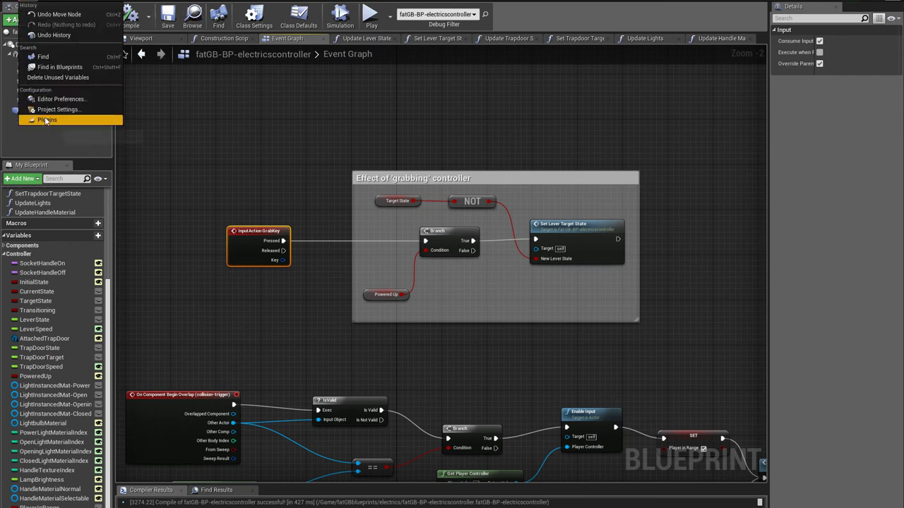
click(106, 117)
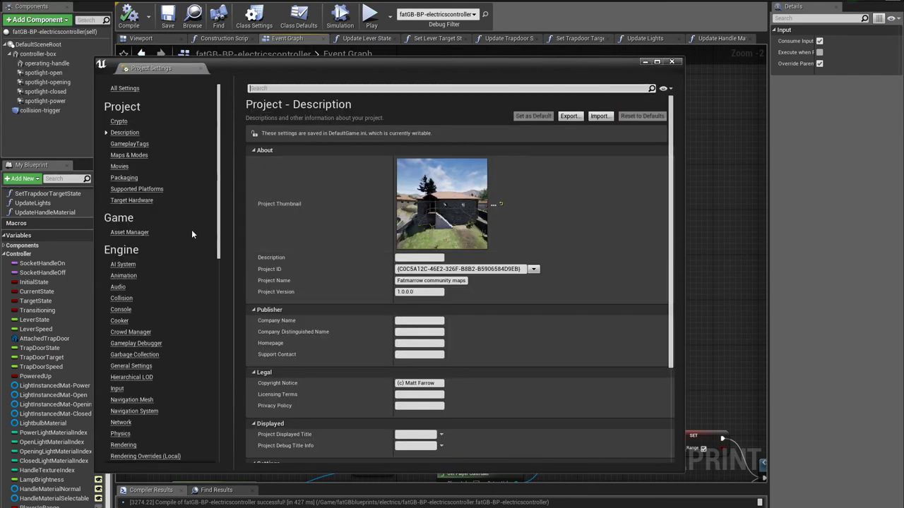
click(137, 387)
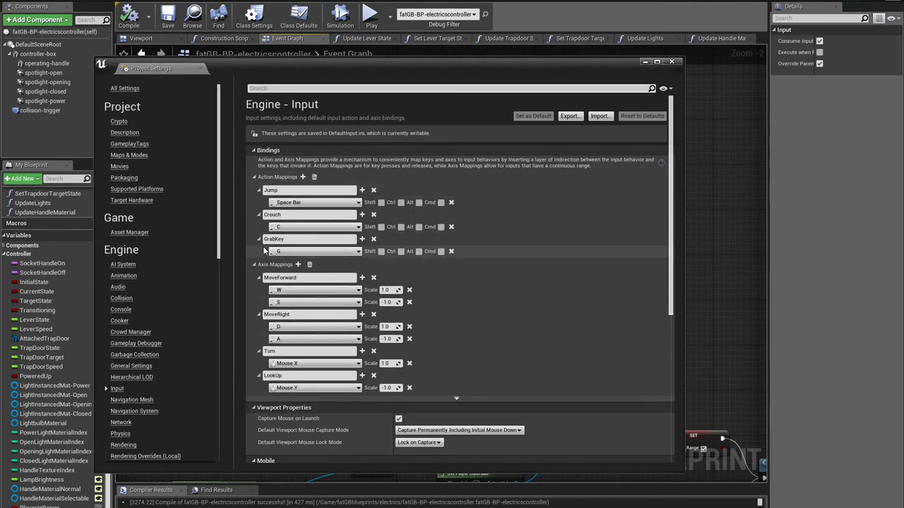
click(286, 238)
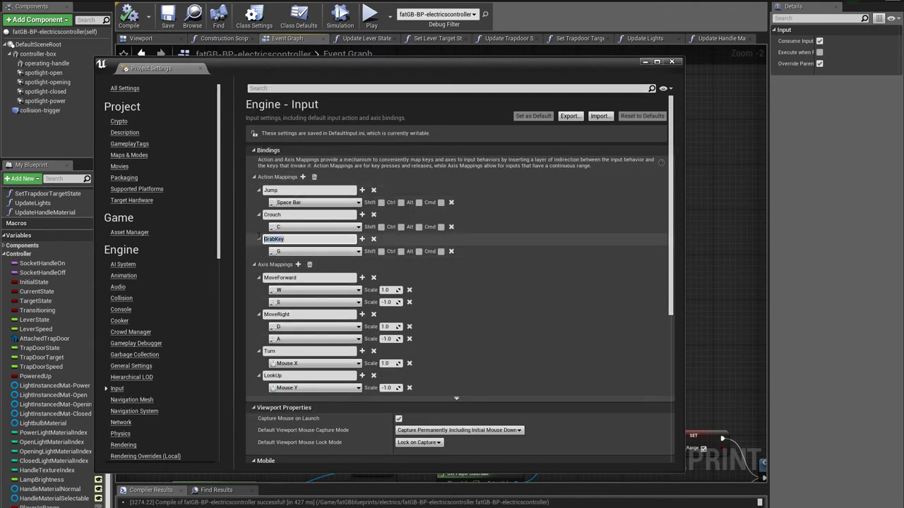
click(292, 253)
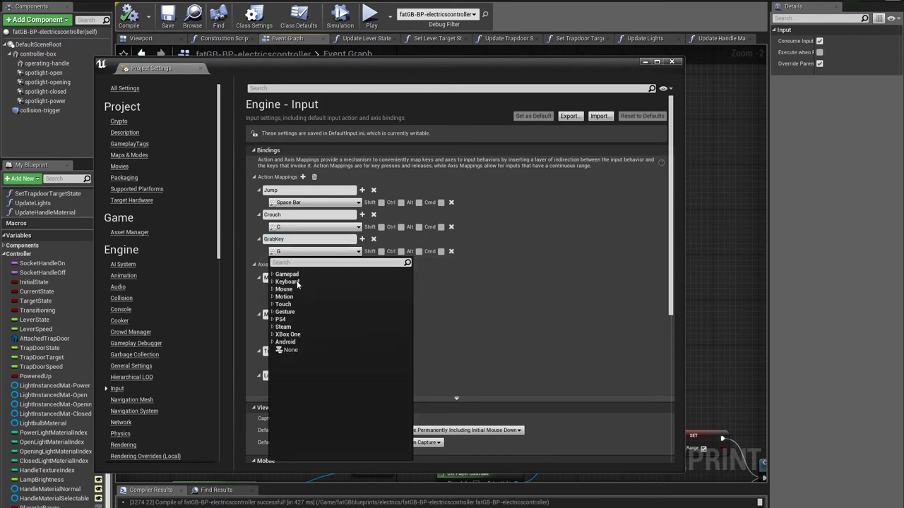
text(f)
scroll(323, 300, down, 15)
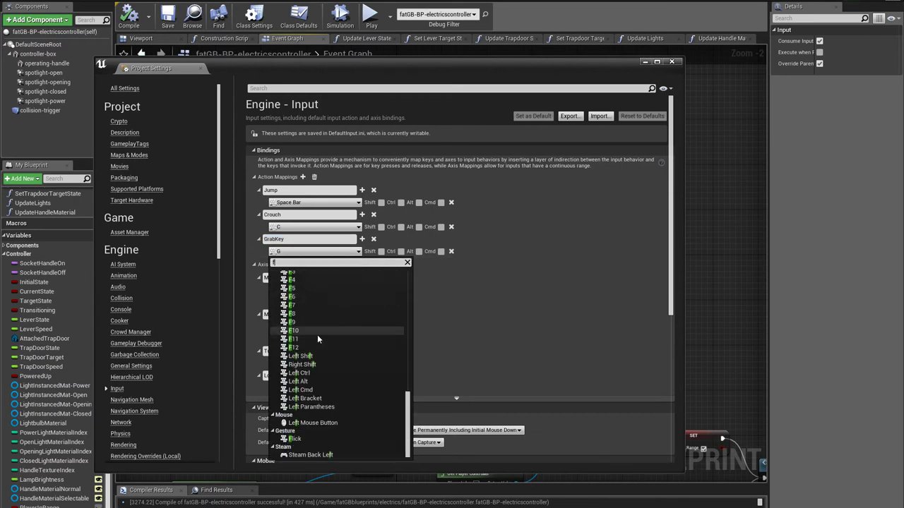
click(293, 308)
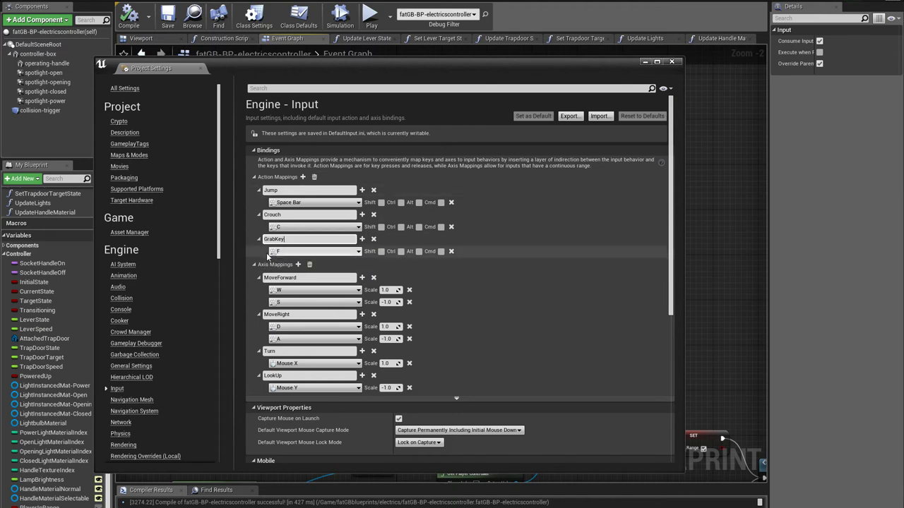
click(672, 63)
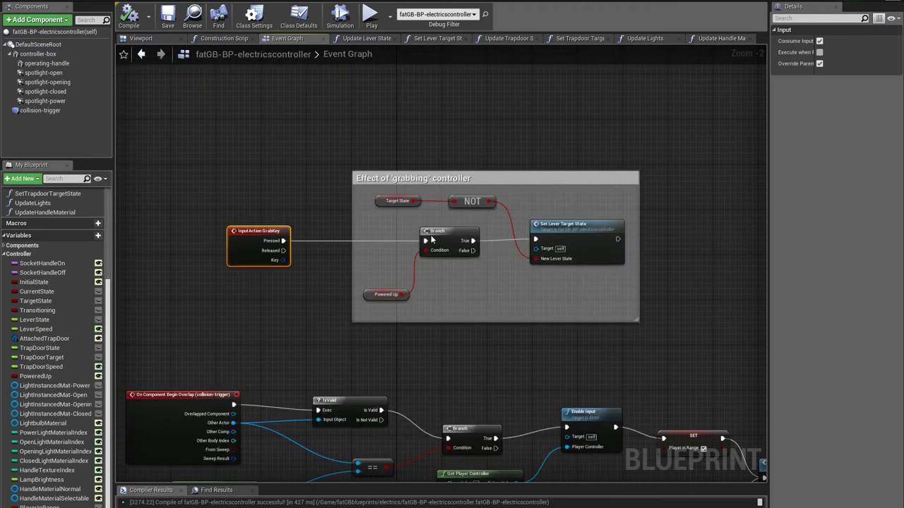
Try an F keyboard event node beneath InputAction GrabKey in the Event Graph and delete it again.
click(277, 297)
right_drag(228, 300, 275, 252)
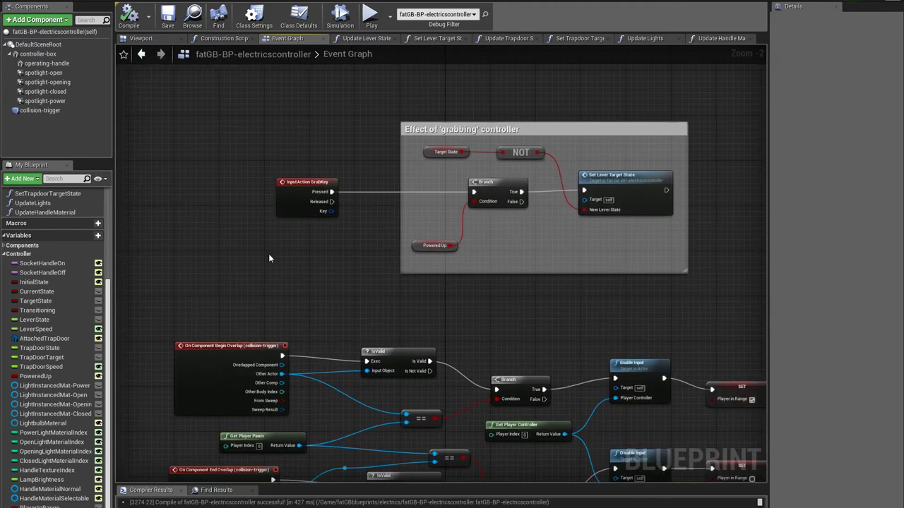
right_click(252, 262)
text(key f)
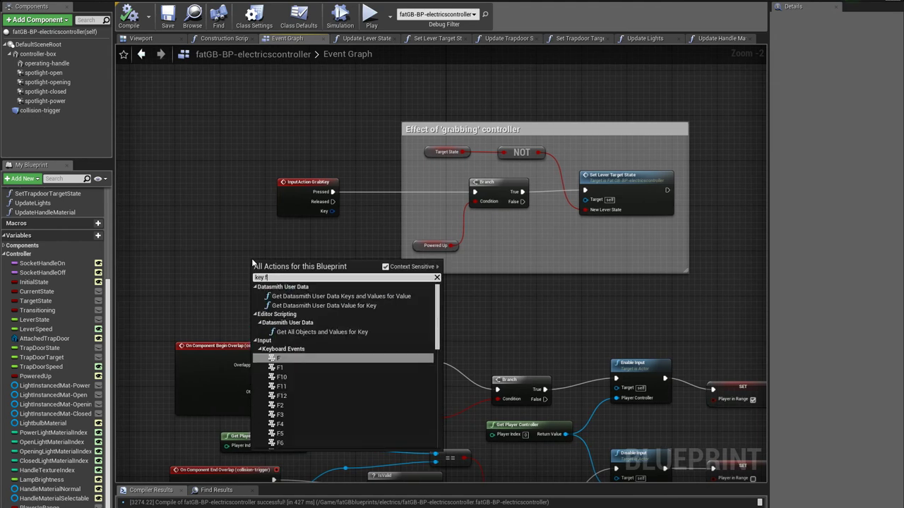
click(279, 358)
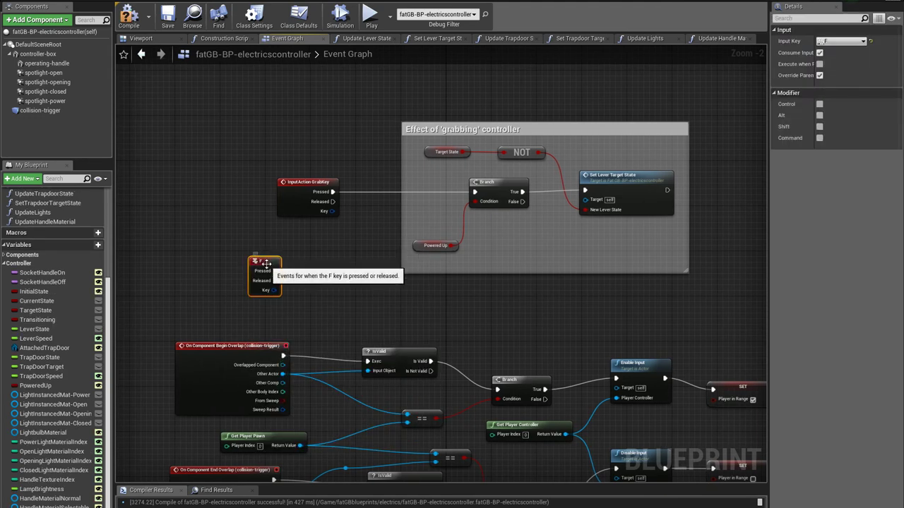
drag(261, 258, 321, 239)
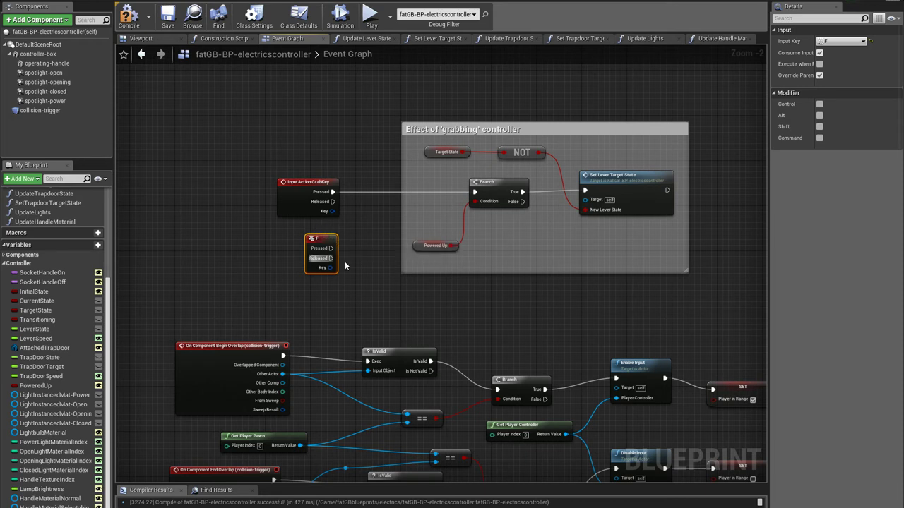
right_drag(370, 265, 399, 270)
drag(353, 248, 293, 253)
key(Delete)
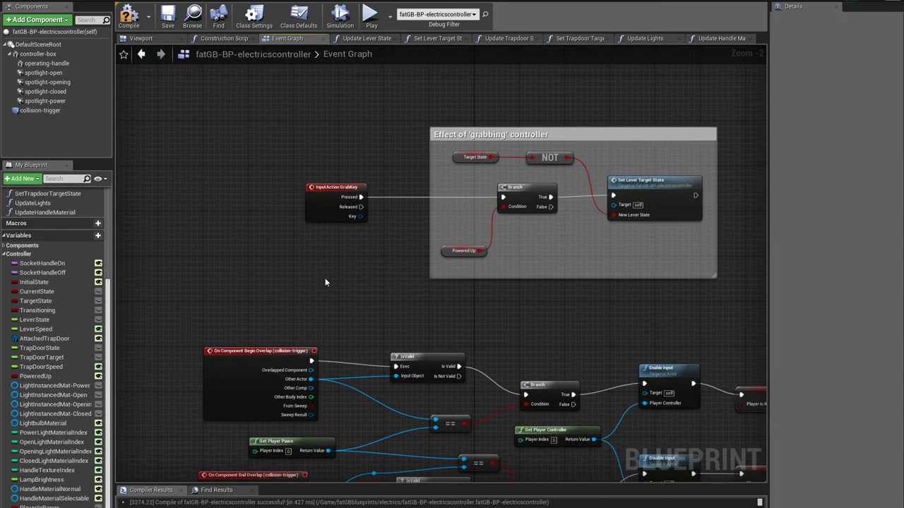
Inspect the Block Input and Auto Receive Input settings in the electrics controller's class defaults, including the available player options.
right_drag(342, 283, 357, 207)
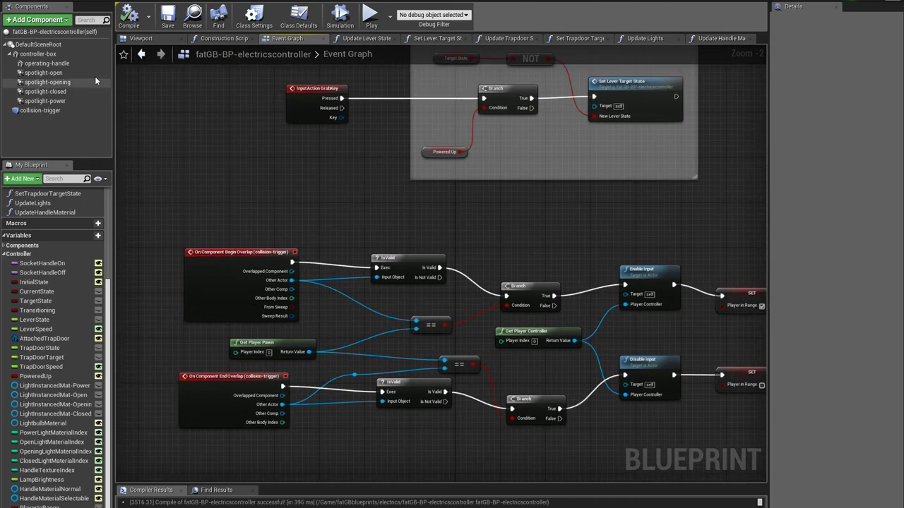
click(61, 32)
scroll(850, 321, down, 10)
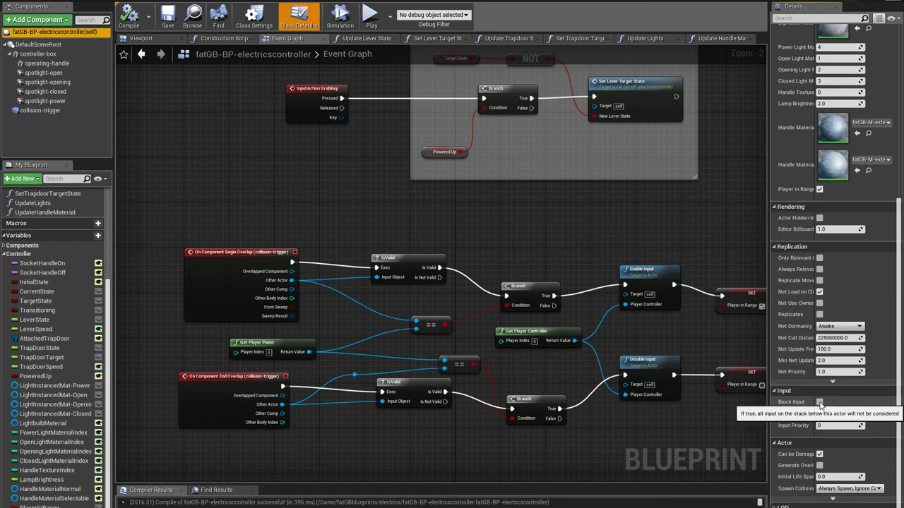
click(840, 415)
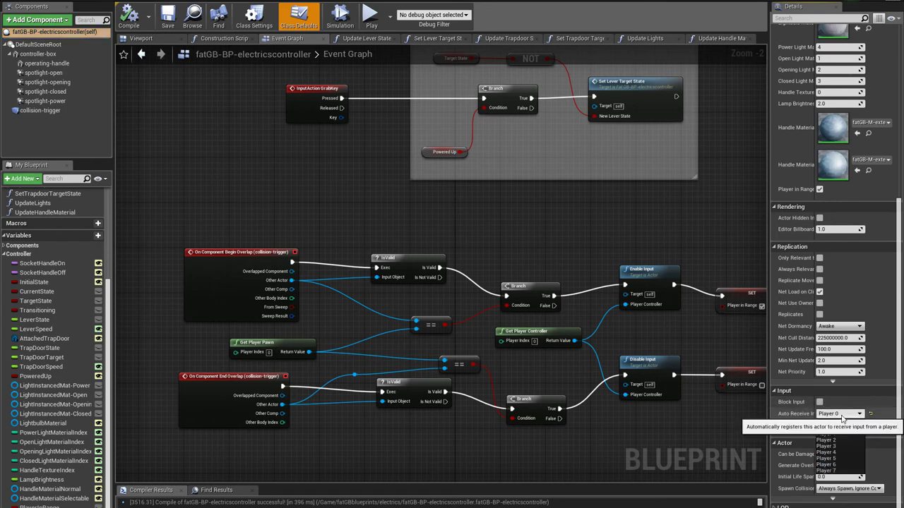
click(840, 417)
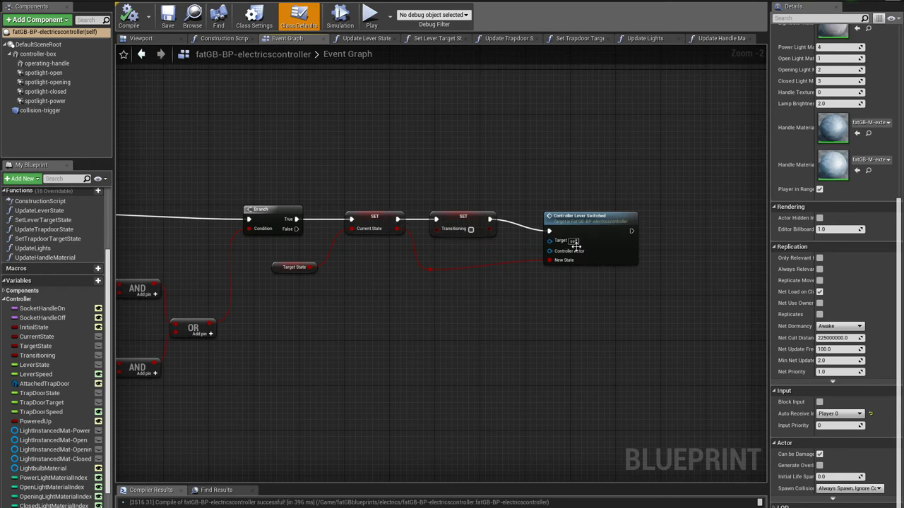
Go from the Controller Lever Switched call to its custom event and follow its chain through to Update Lights.
click(625, 238)
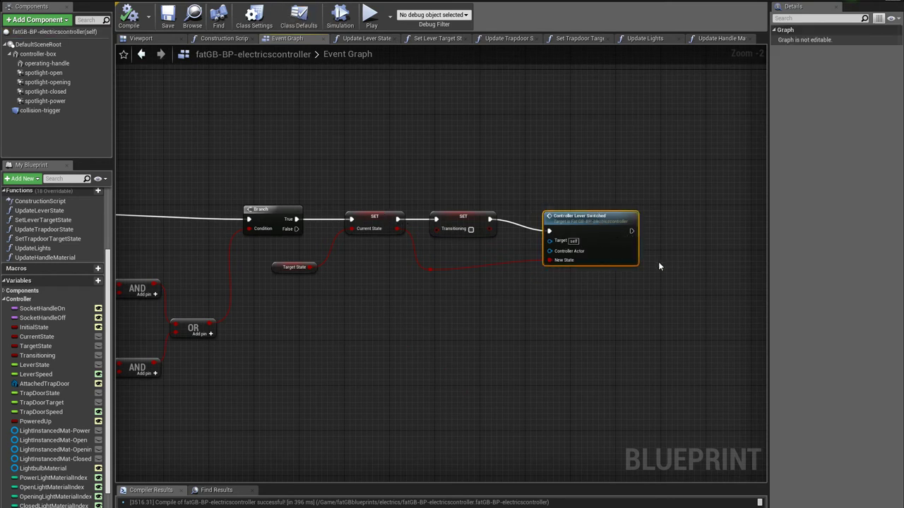
double_click(564, 217)
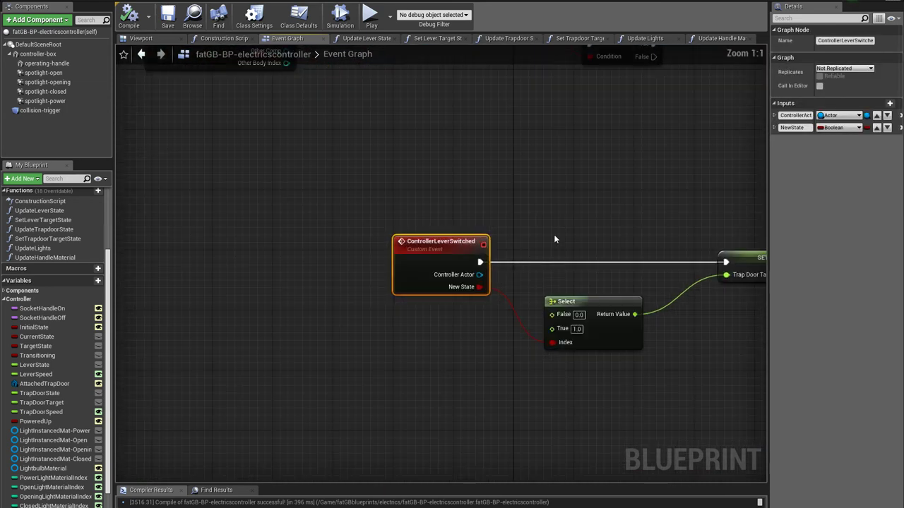
mouse_move(650, 228)
right_down()
mouse_move(496, 234)
mouse_move(597, 232)
right_up()
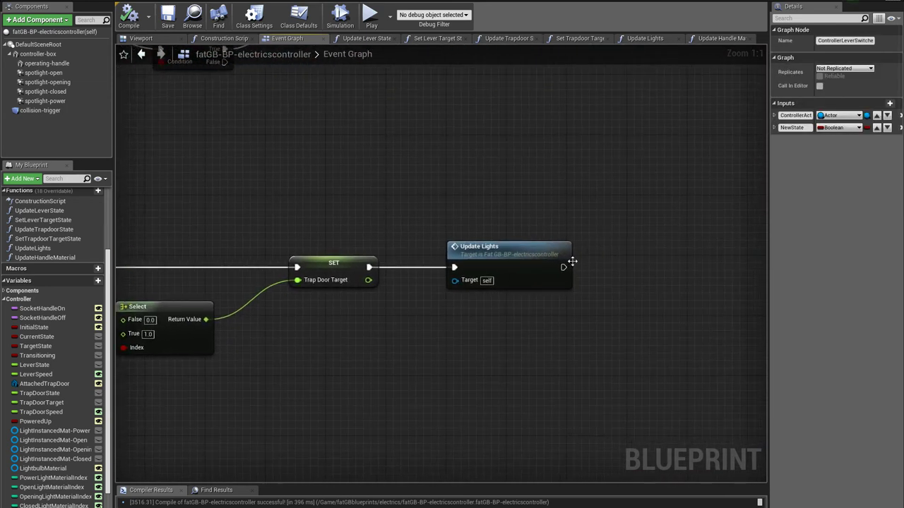
Add an instance-editable variable named SoundLeverActivated of type Sound Base object reference to the blueprint and compile it.
scroll(71, 444, down, 2)
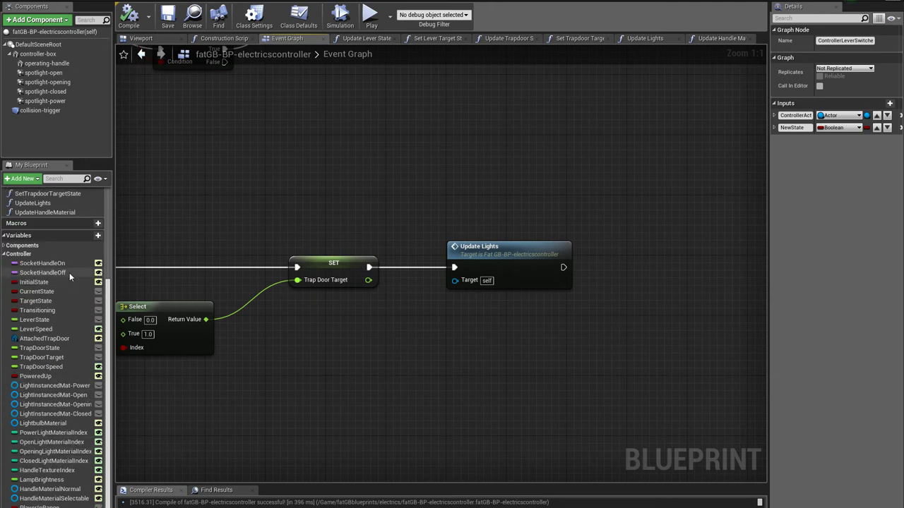
click(88, 236)
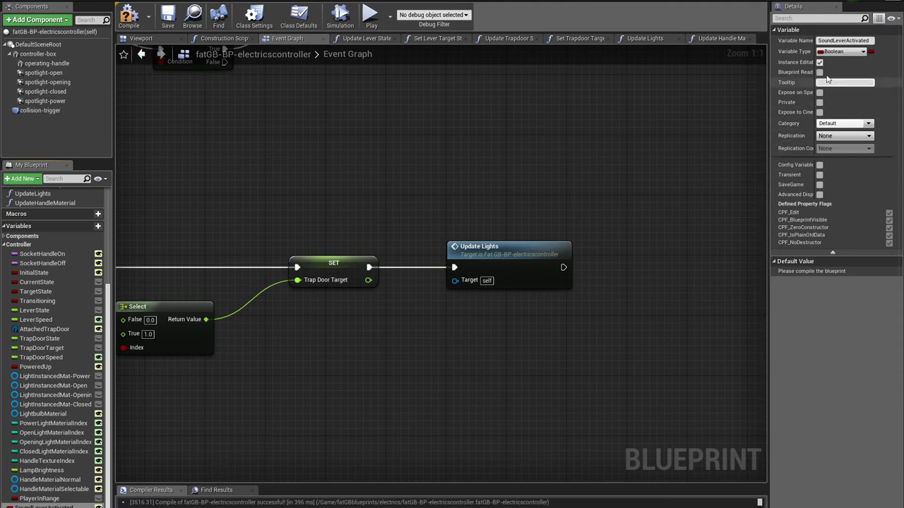
click(831, 53)
text(sound)
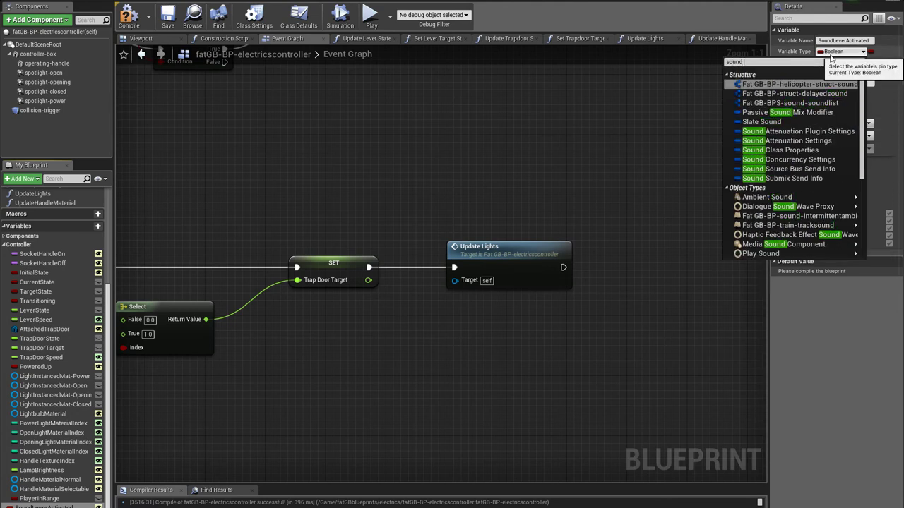
text( base)
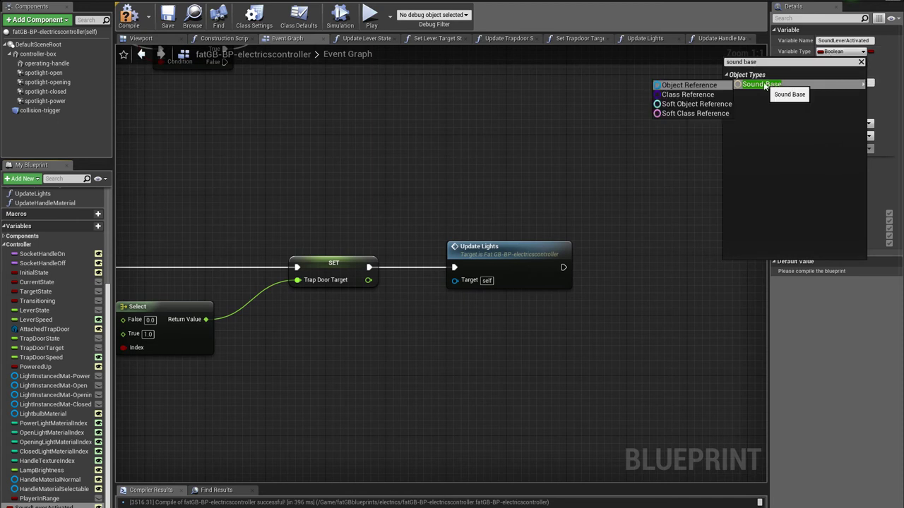
click(762, 84)
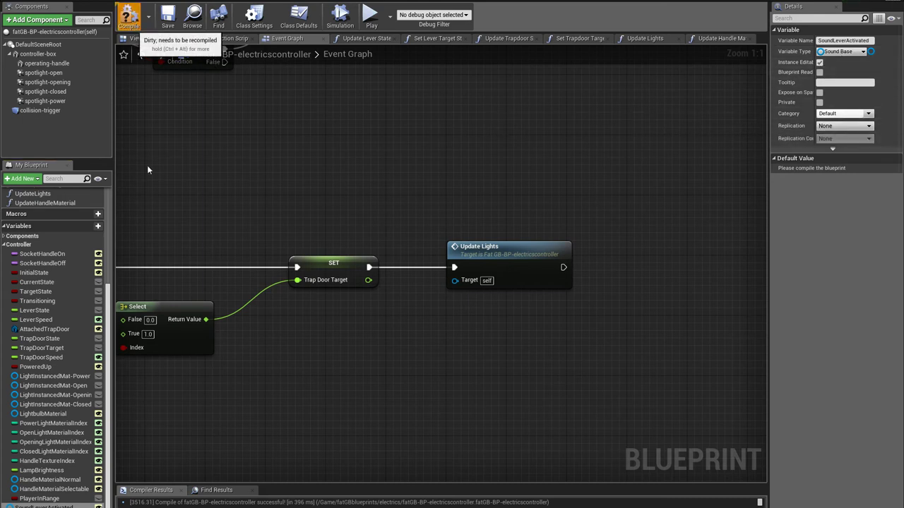
click(128, 17)
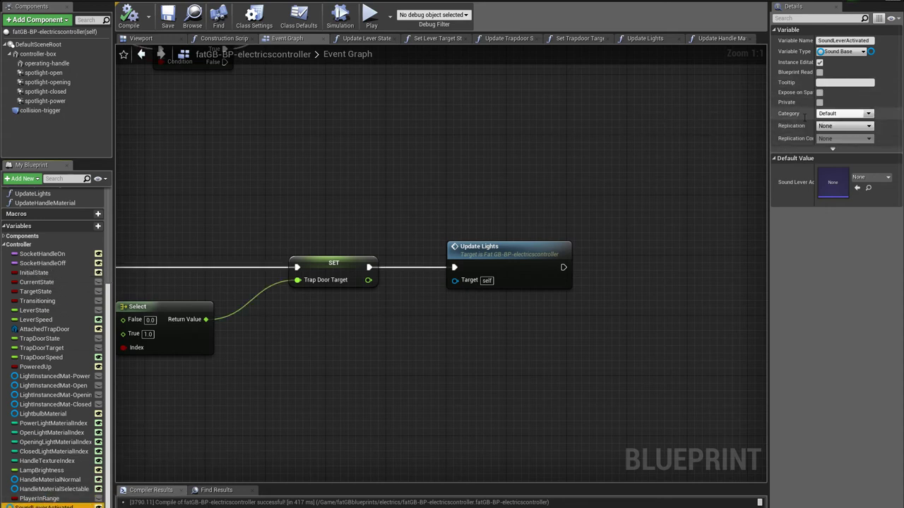
Set the SoundLeverActivated variable's category to Sound.
click(851, 113)
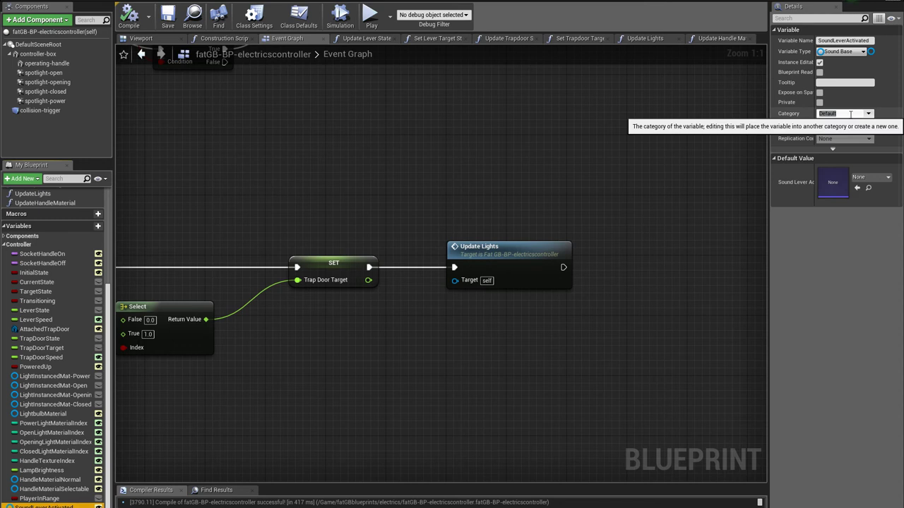
click(850, 115)
click(852, 114)
click(853, 115)
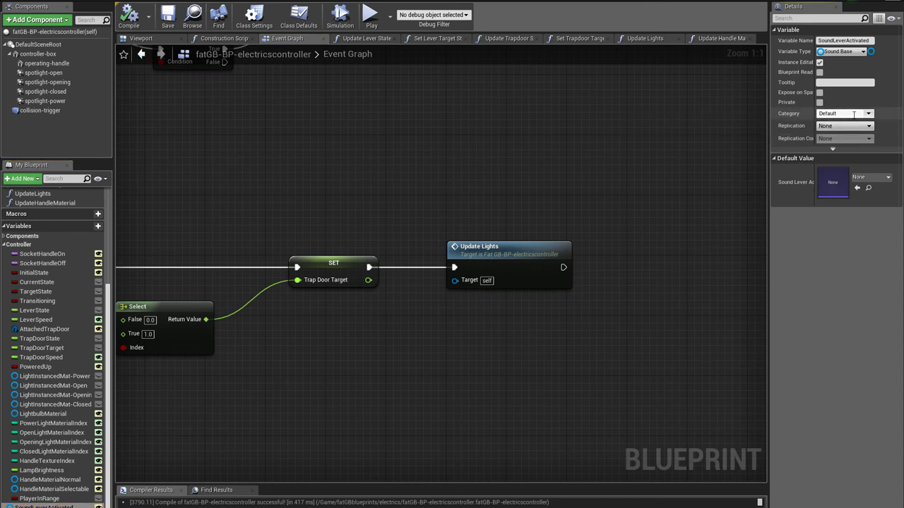
drag(853, 114, 809, 117)
key(Return)
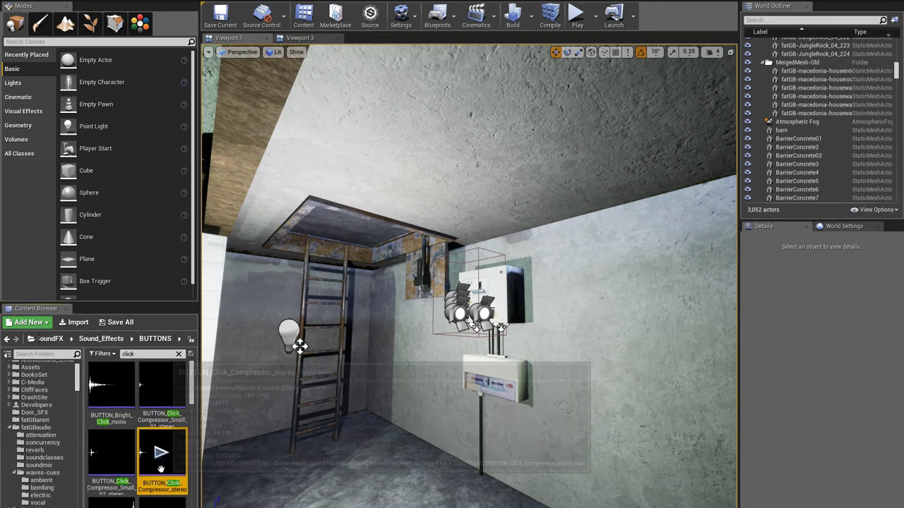
In the level editor, copy the BUTTON_Click_Compressor_stereo sound wave into the waves-cues folder and open that folder.
drag(159, 455, 45, 481)
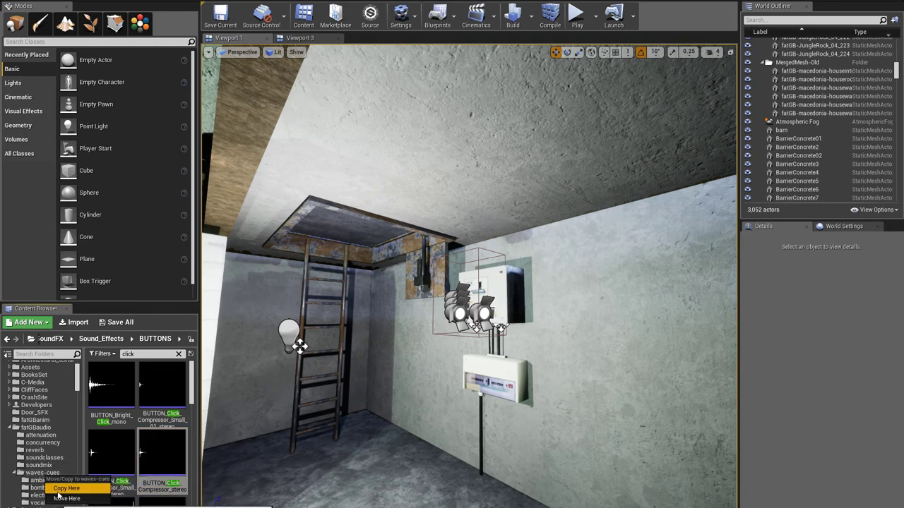
click(62, 488)
click(43, 472)
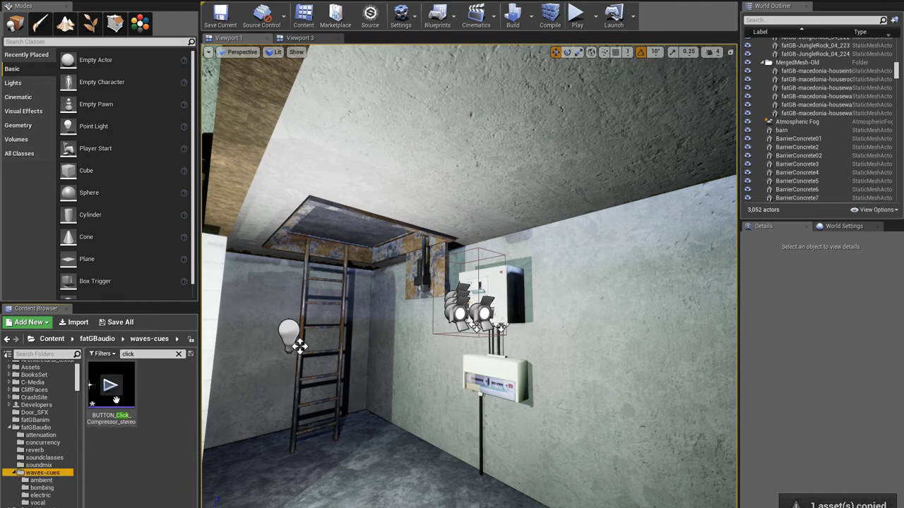
Create a sound cue from the copied wave and name it fatGB-A-cue-BUTTON_Click_Compressor_stereo_Cue.
click(117, 408)
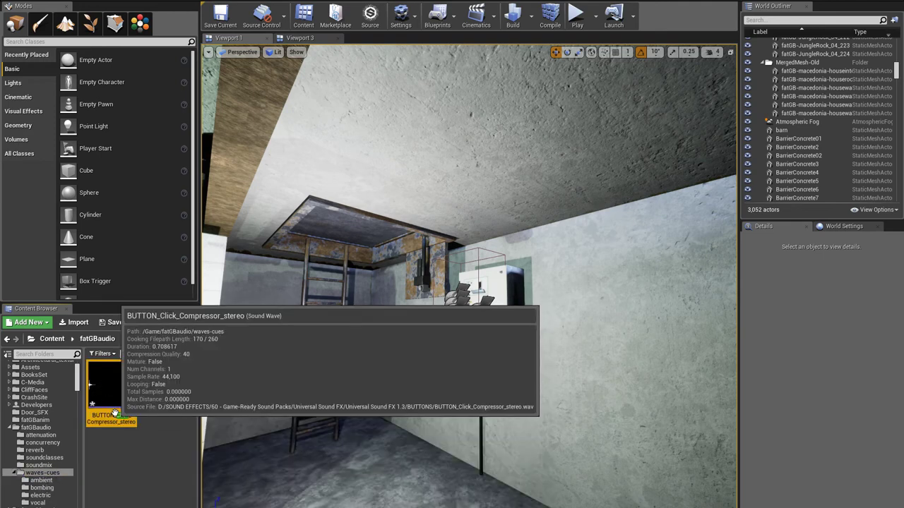
right_click(118, 412)
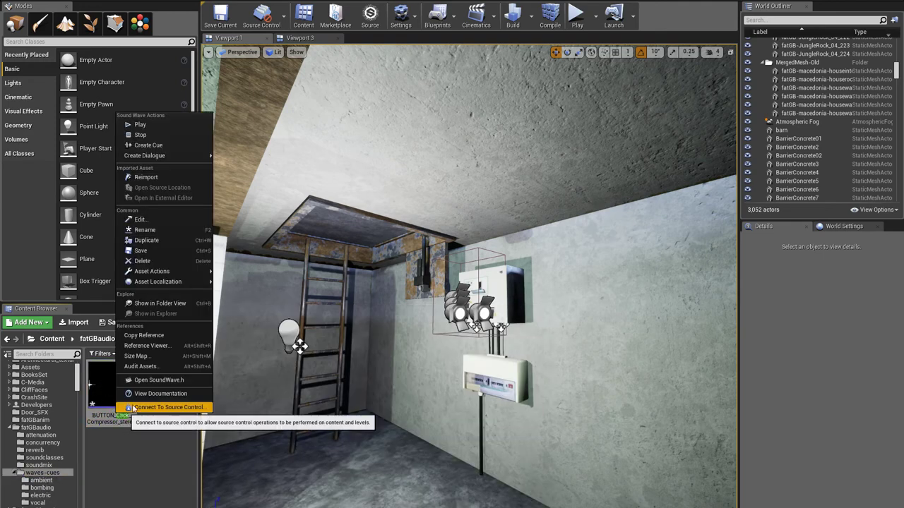
click(162, 145)
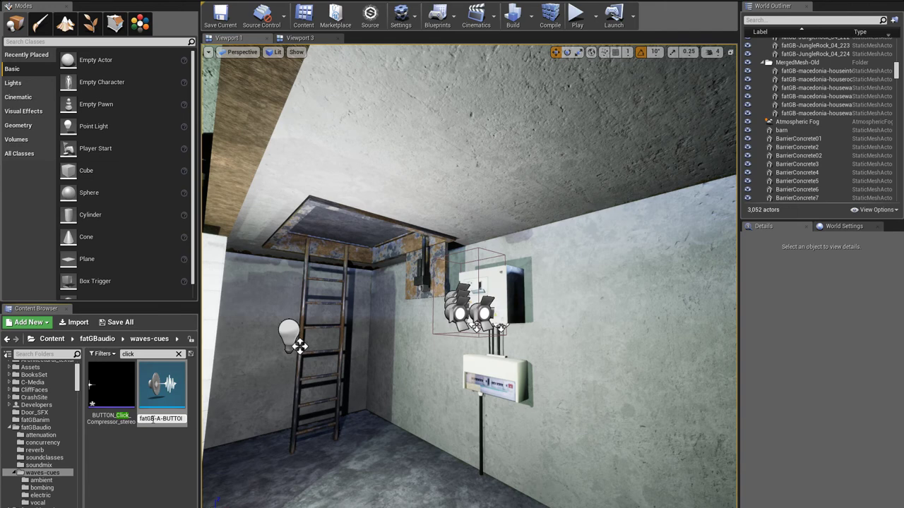
text(fatGB-A-cue-)
key(Return)
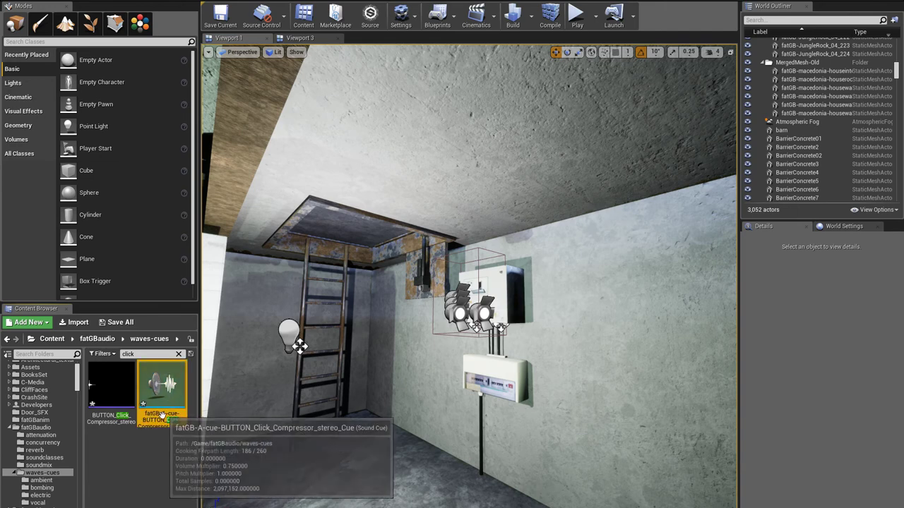
Open the new sound cue, move its Wave Player node clear of the Output node and save the cue.
double_click(161, 395)
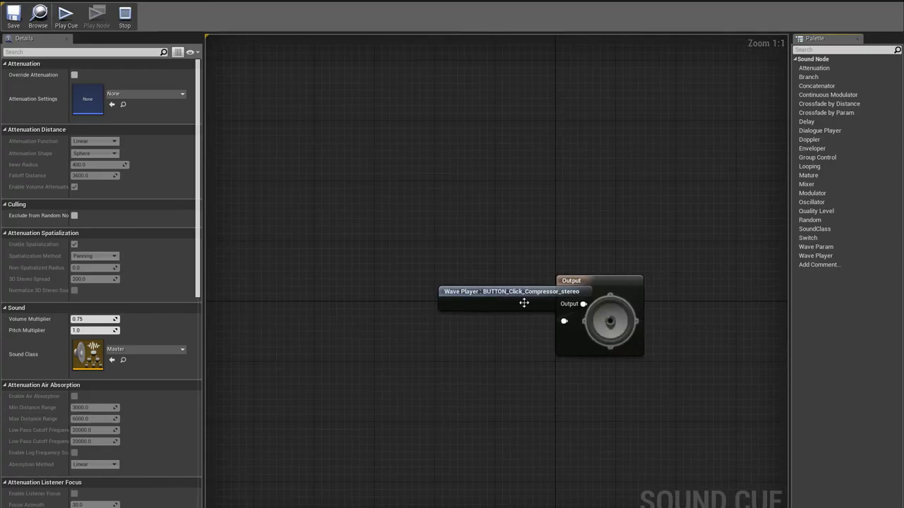
drag(521, 302, 407, 267)
click(581, 304)
click(487, 344)
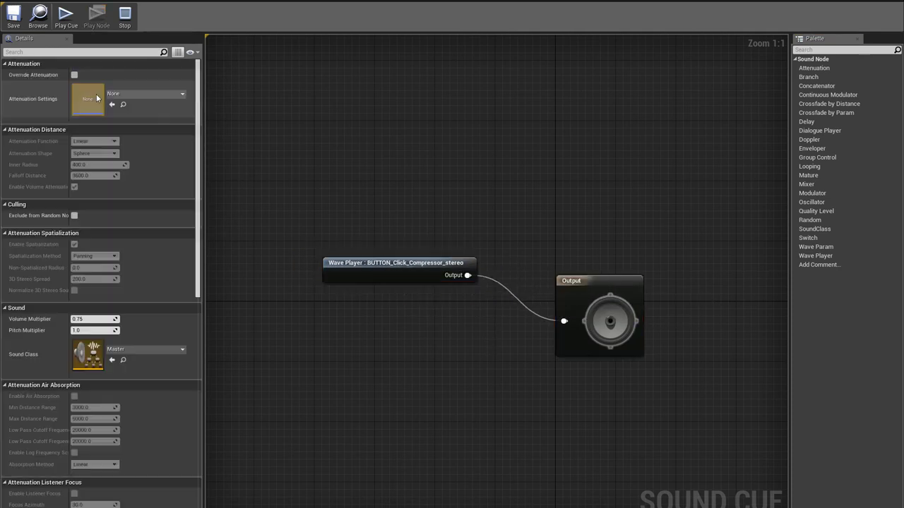
click(12, 21)
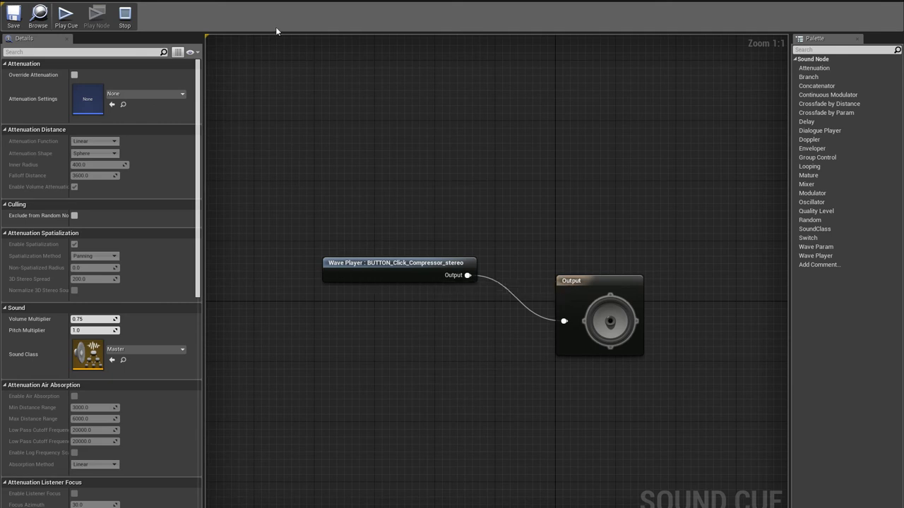
Insert a Modulator node between the Wave Player and the Output, and check its pitch and volume ranges.
drag(441, 268, 394, 245)
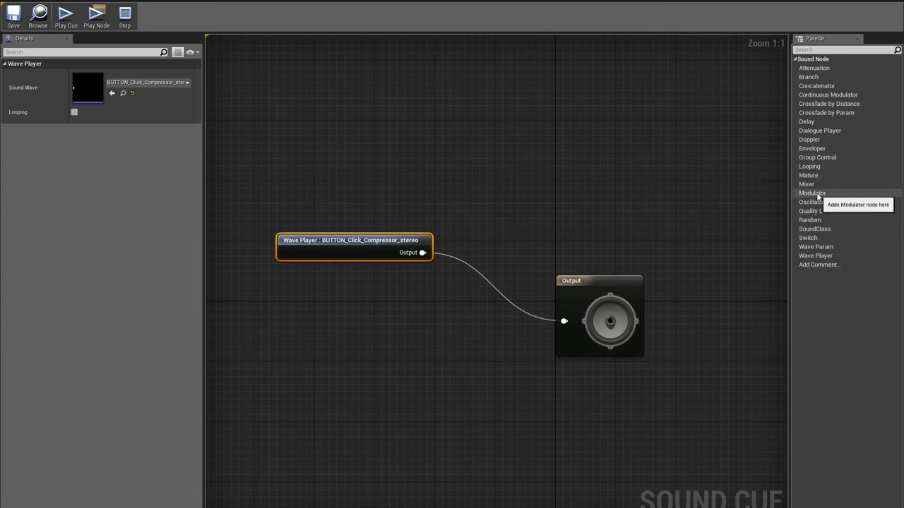
drag(812, 192, 564, 322)
drag(477, 297, 422, 252)
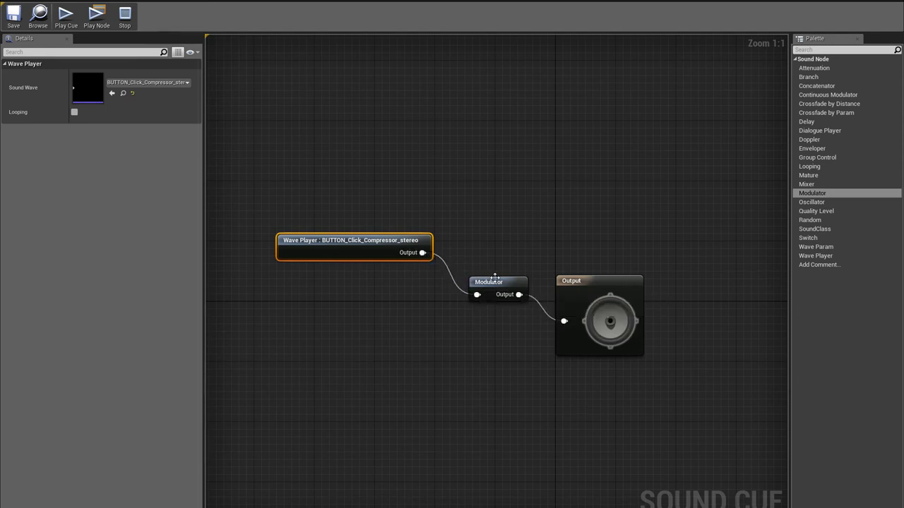
click(494, 281)
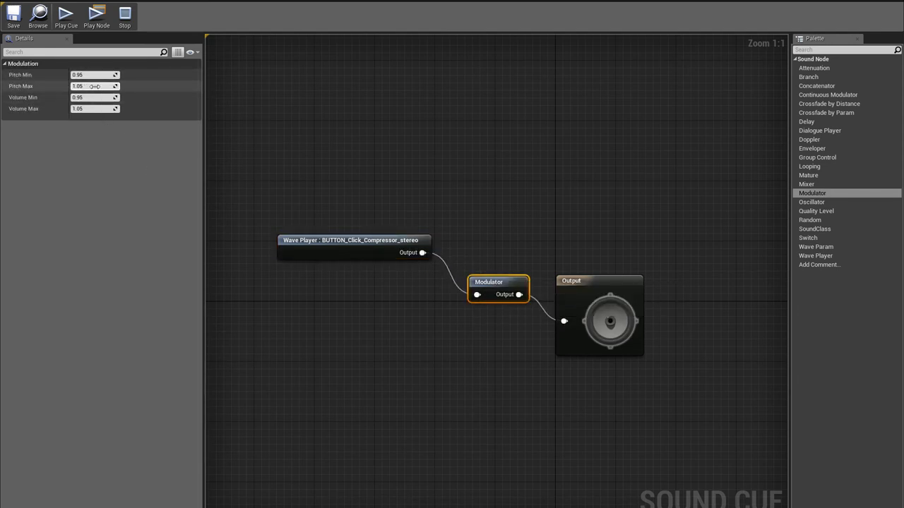
click(463, 235)
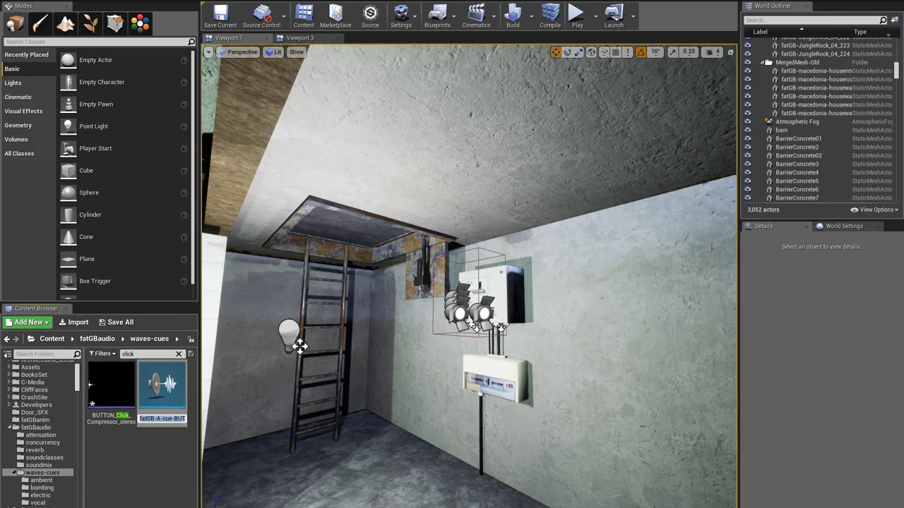
Assign the new click sound cue as the default value of SoundLeverActivated in the controller blueprint and compile.
key(Return)
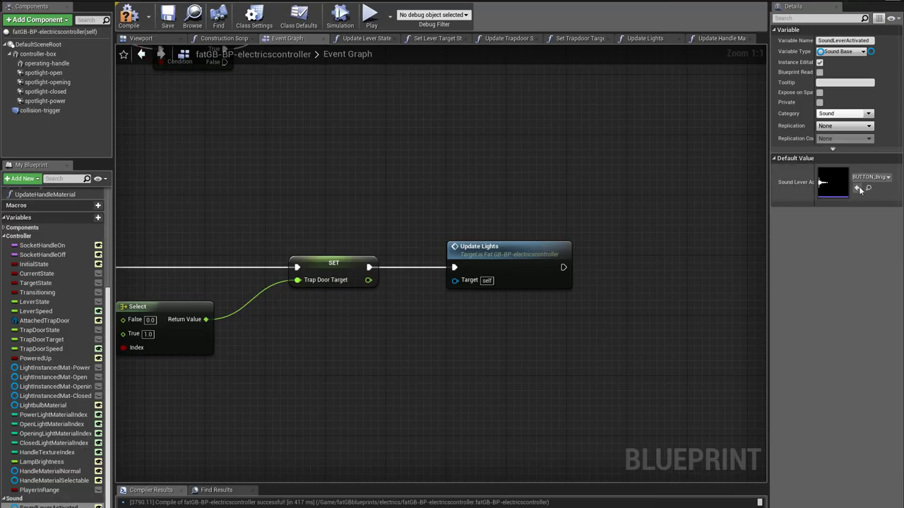
click(857, 188)
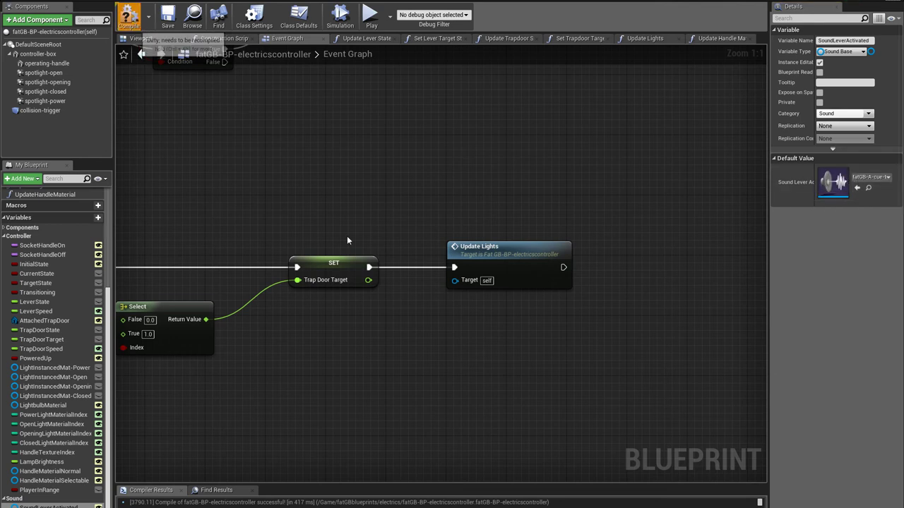
click(128, 15)
Add a Play Sound at Location node after Update Lights in the Event Graph, leaving space between the two nodes.
right_drag(321, 196, 363, 197)
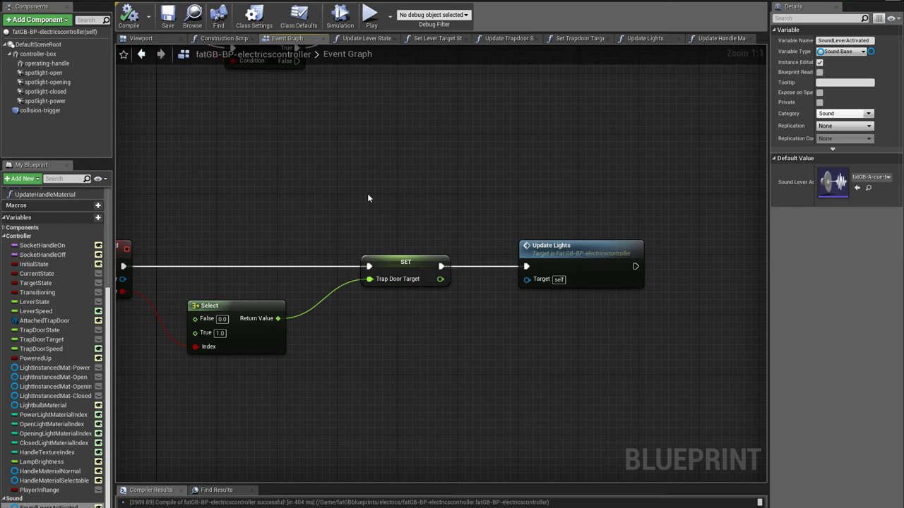
drag(635, 266, 701, 269)
text(play sound)
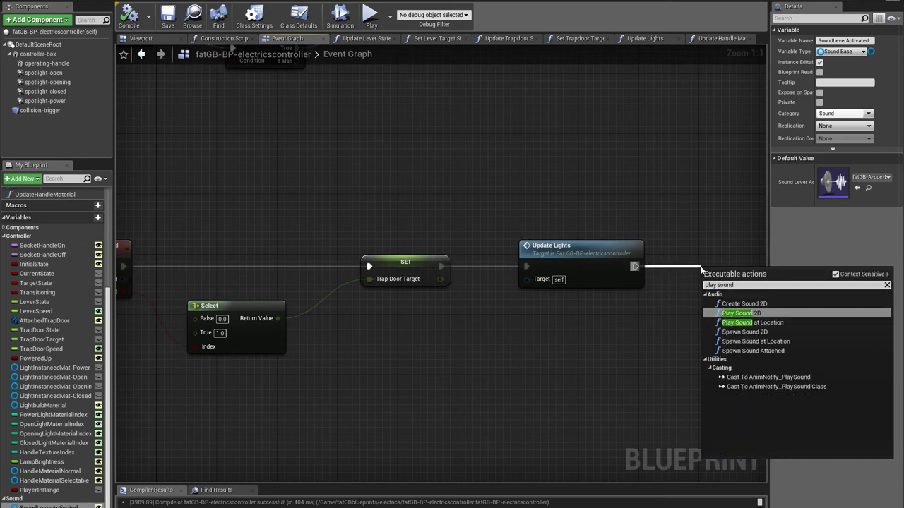
click(759, 323)
right_drag(731, 282, 568, 298)
drag(568, 297, 641, 264)
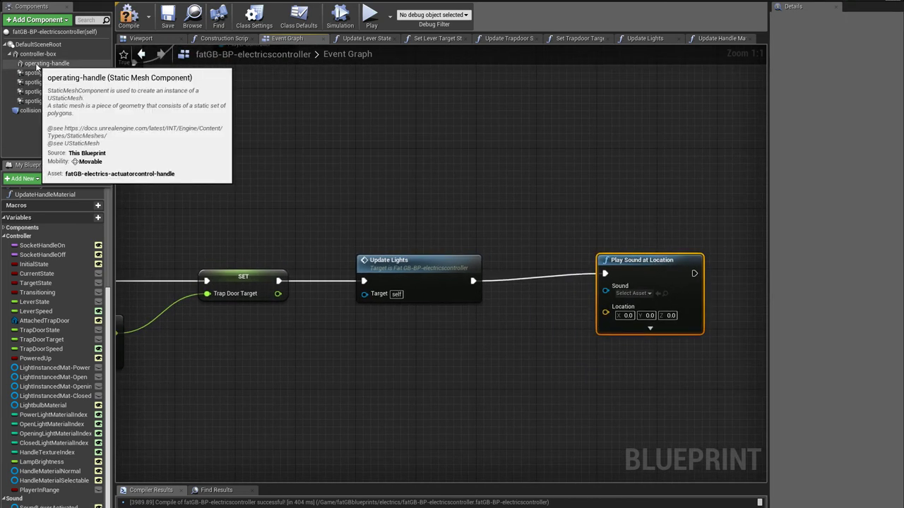
Place an operating-handle reference above the event chain and add a GetWorldLocation node that targets it.
drag(47, 63, 532, 212)
text(getlocat)
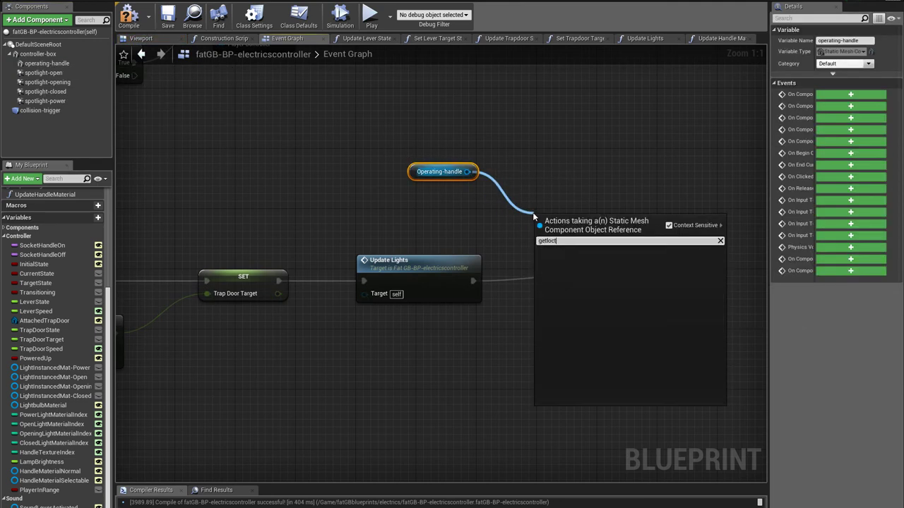
key(BackSpace)
key(BackSpace)
key(BackSpace)
key(BackSpace)
key(BackSpace)
key(BackSpace)
key(BackSpace)
key(BackSpace)
text(location)
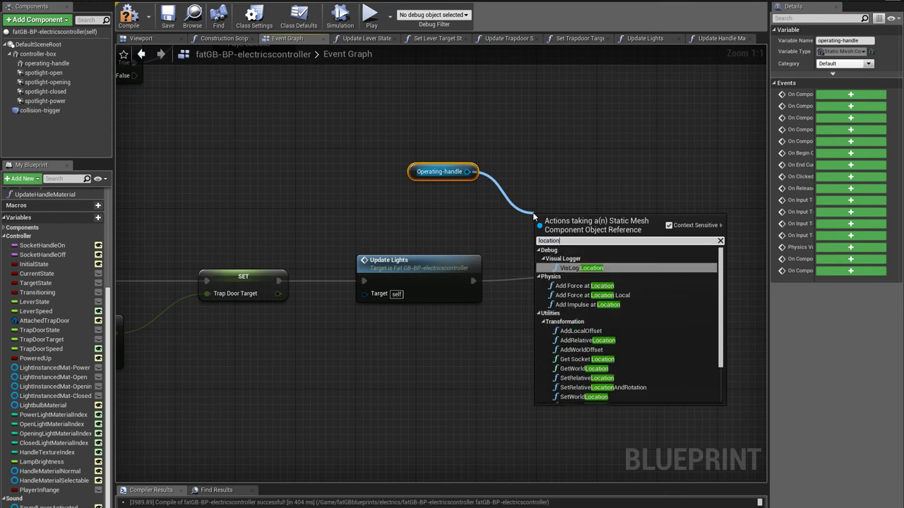
click(581, 368)
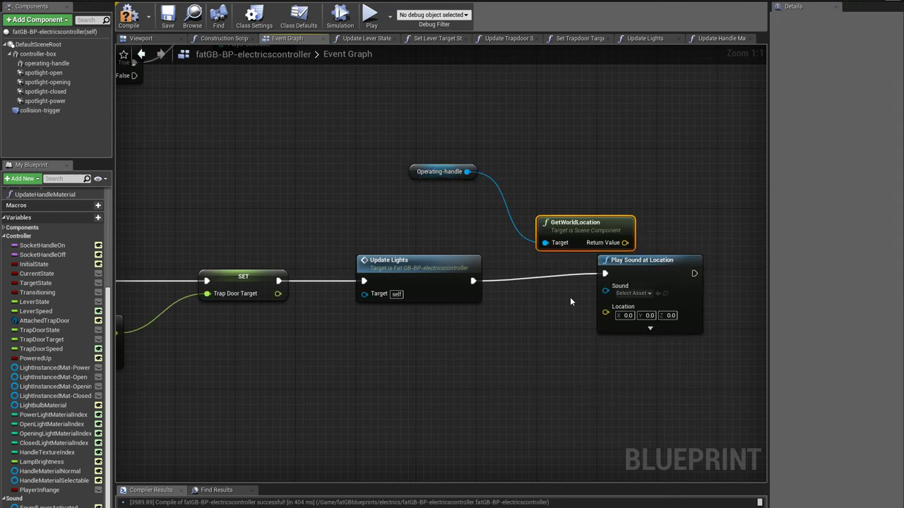
Move Play Sound at Location further along and connect the handle's world location to its Location input.
drag(621, 260, 704, 260)
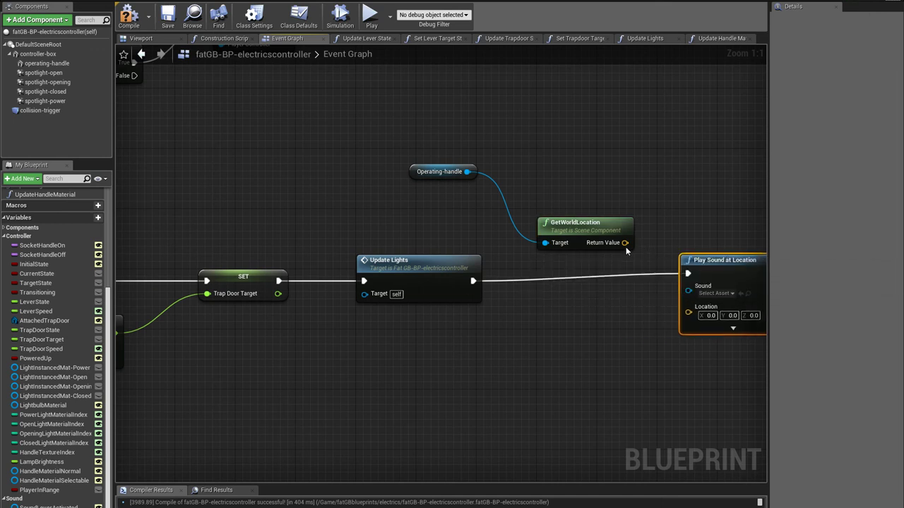
drag(625, 242, 689, 312)
right_drag(677, 286, 502, 284)
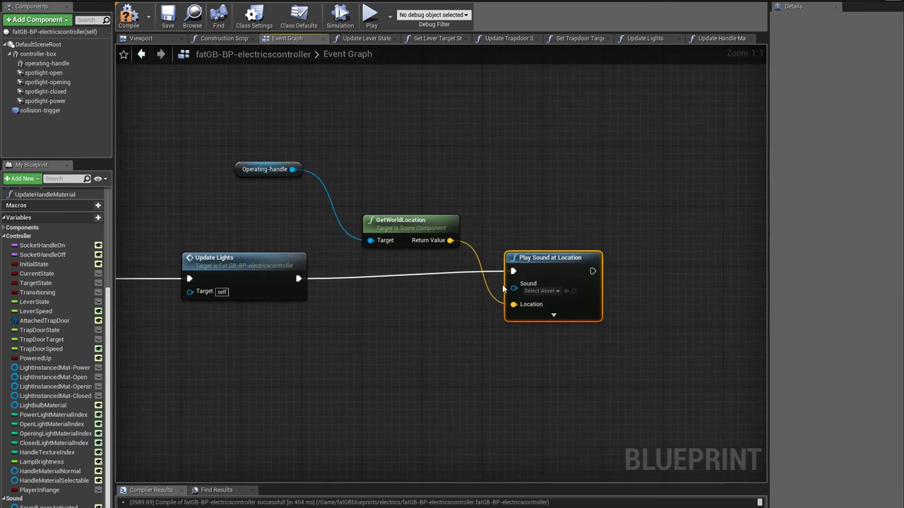
Feed SoundLeverActivated into Play Sound at Location's Sound input and set its Attenuation Settings to fatGB-ATT-ambientnear-noLPF.
drag(42, 507, 514, 292)
drag(444, 293, 384, 331)
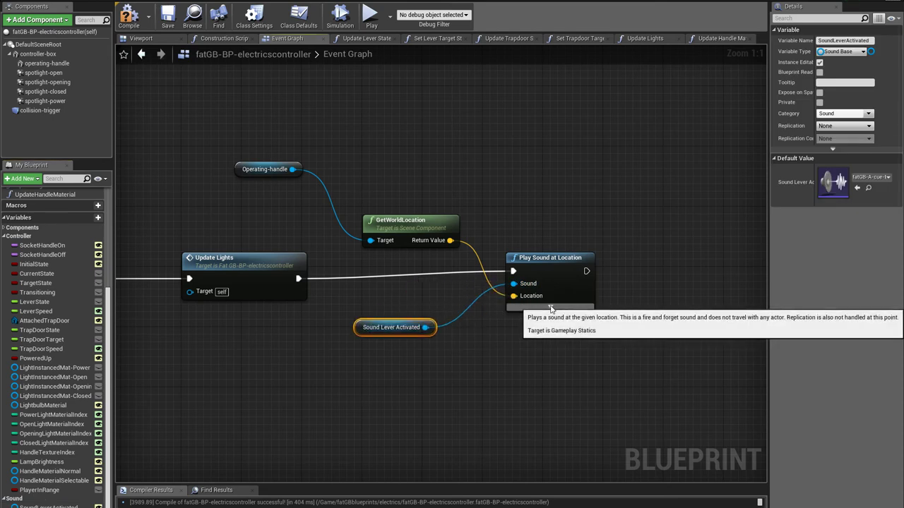
click(551, 307)
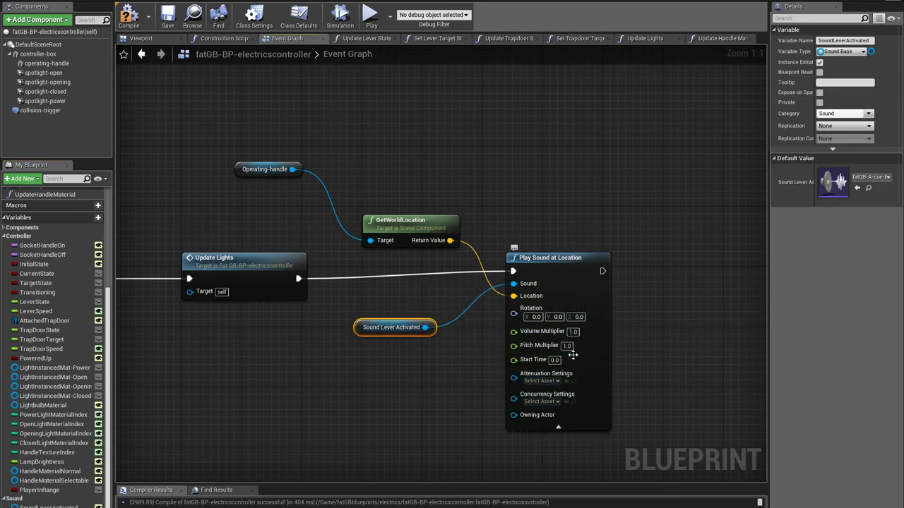
click(541, 384)
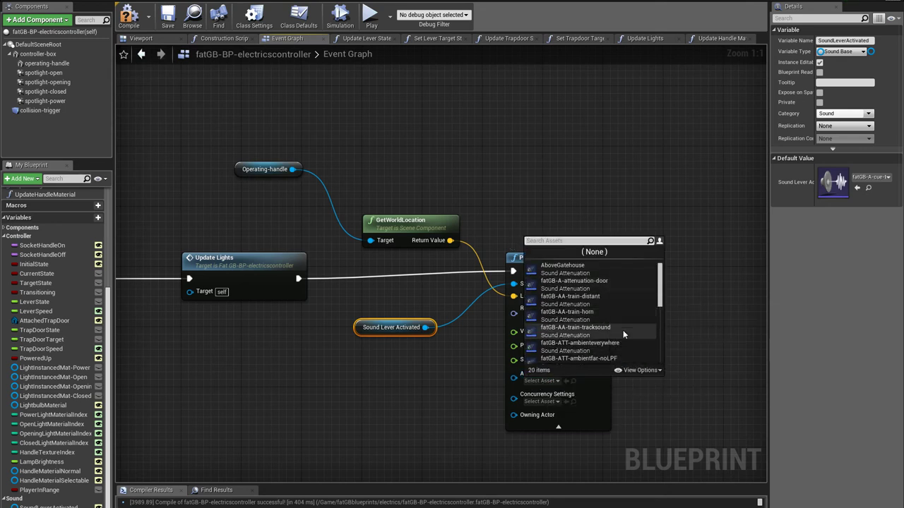
scroll(623, 338, down, 4)
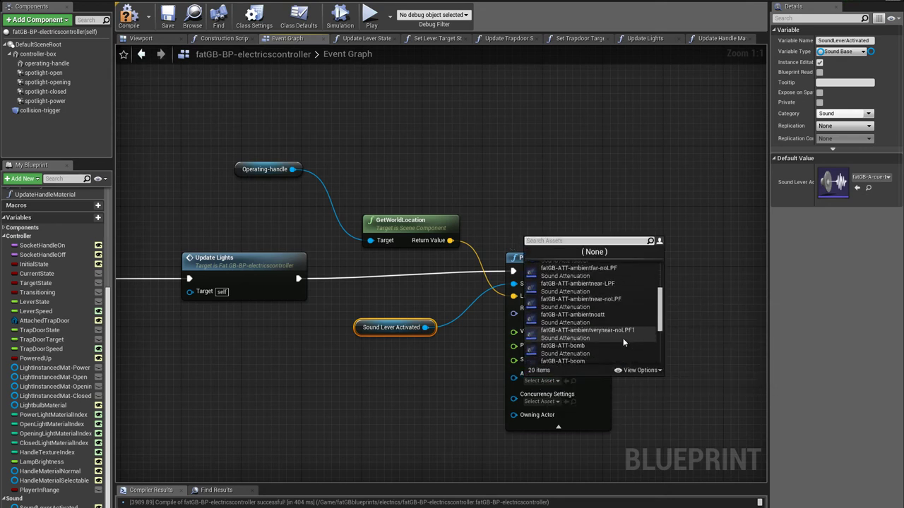
scroll(623, 338, up, 1)
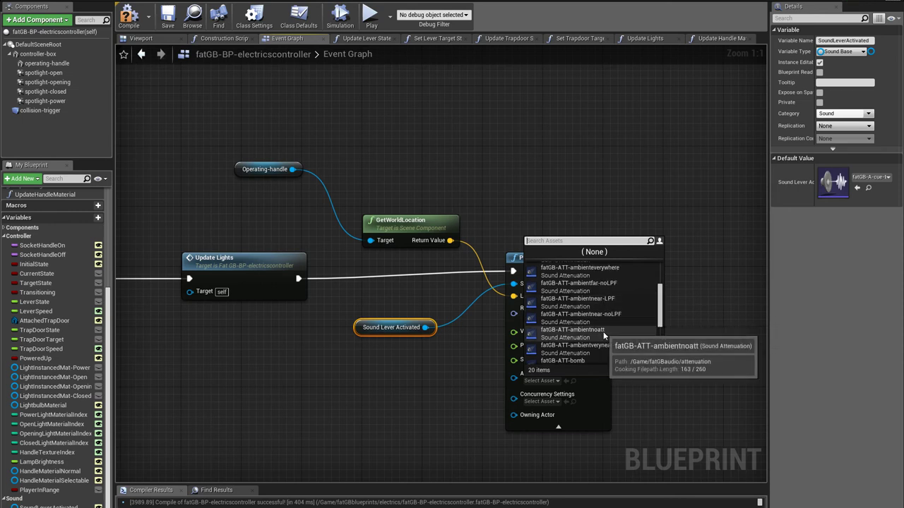
click(593, 316)
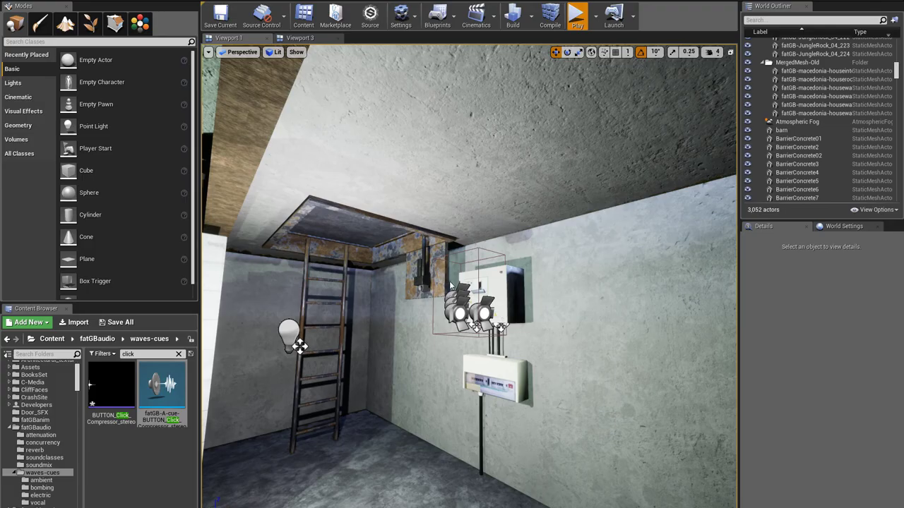
Play the level, walk up to the controller box and switch its lever several times to test the click sound.
key(alt+p)
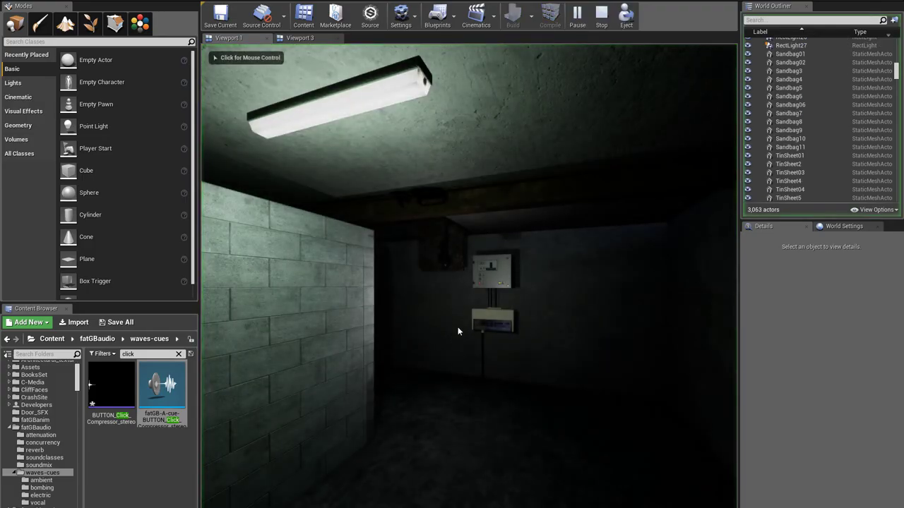
key(w)
key(e)
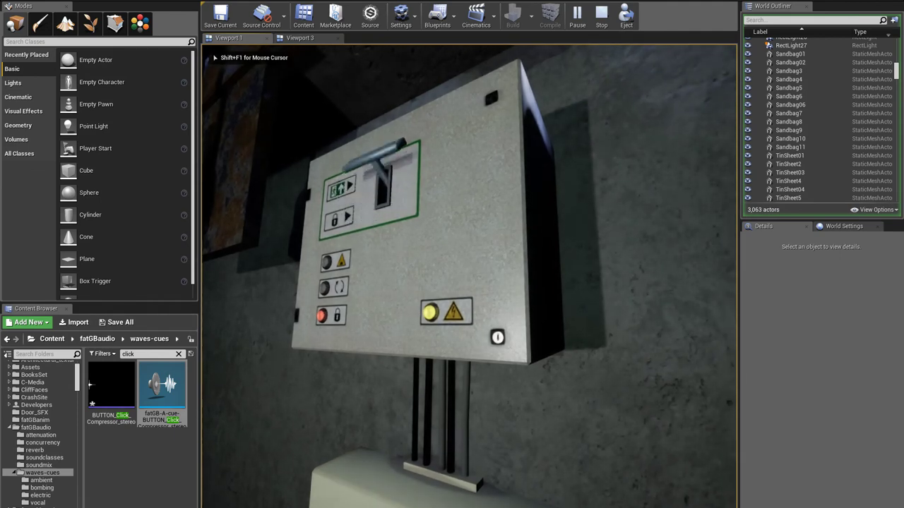
key(e)
key(e)
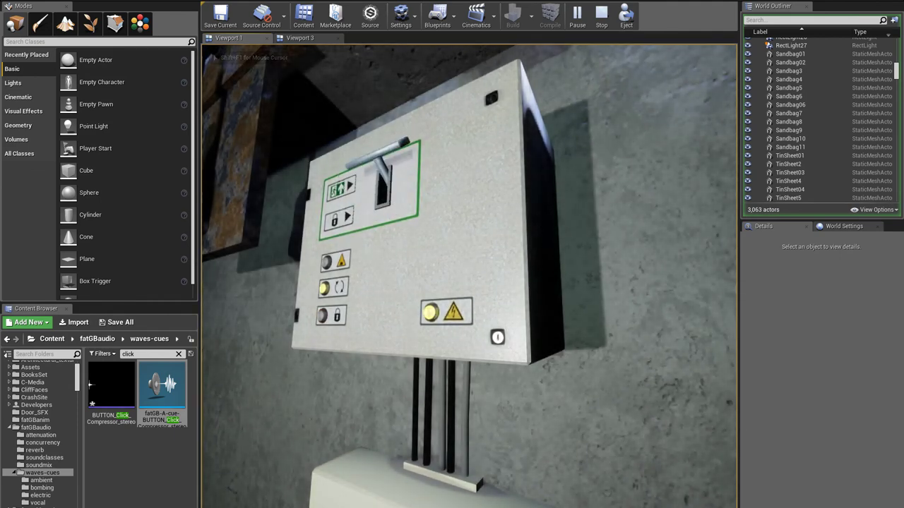
key(a)
key(e)
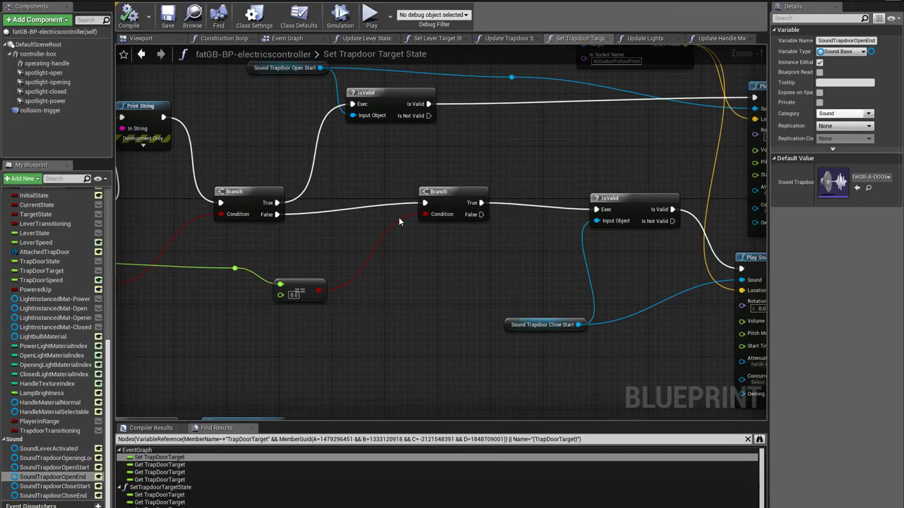
Examine the start of the Set Trapdoor Target State function, where Trap Door Target and Previous Trapdoor Transitioning are set.
scroll(413, 249, down, 3)
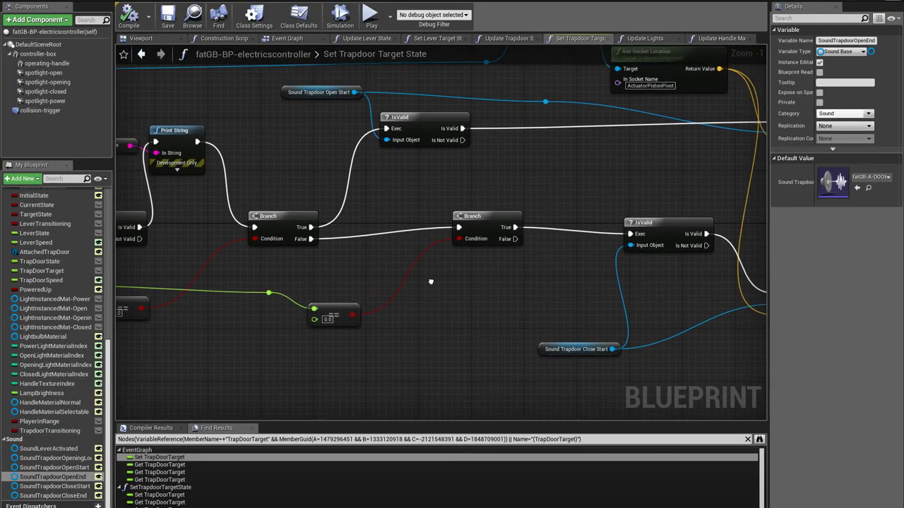
right_drag(357, 302, 736, 228)
right_drag(249, 242, 368, 240)
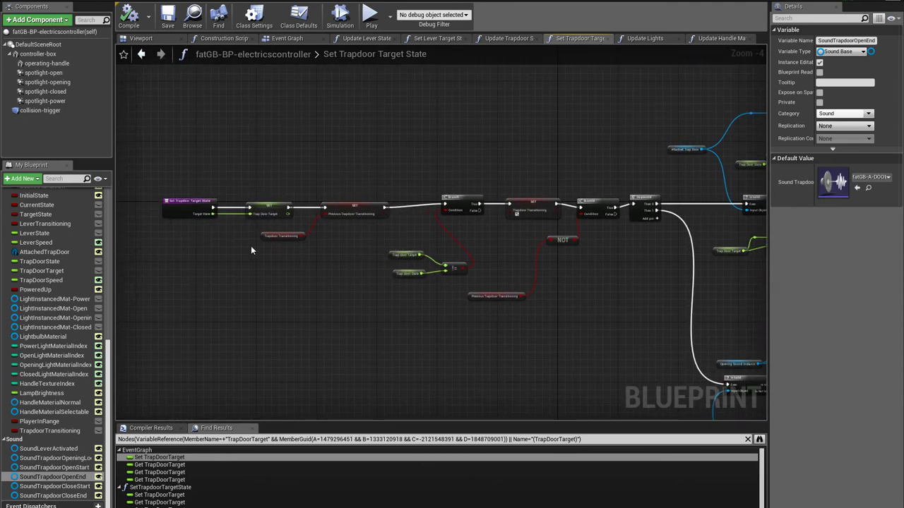
scroll(251, 250, up, 1)
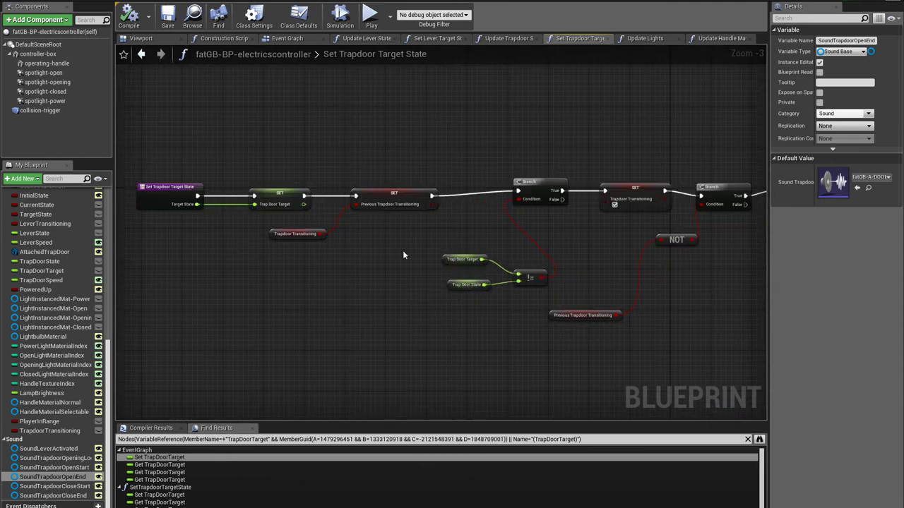
scroll(269, 244, up, 1)
right_drag(214, 238, 281, 263)
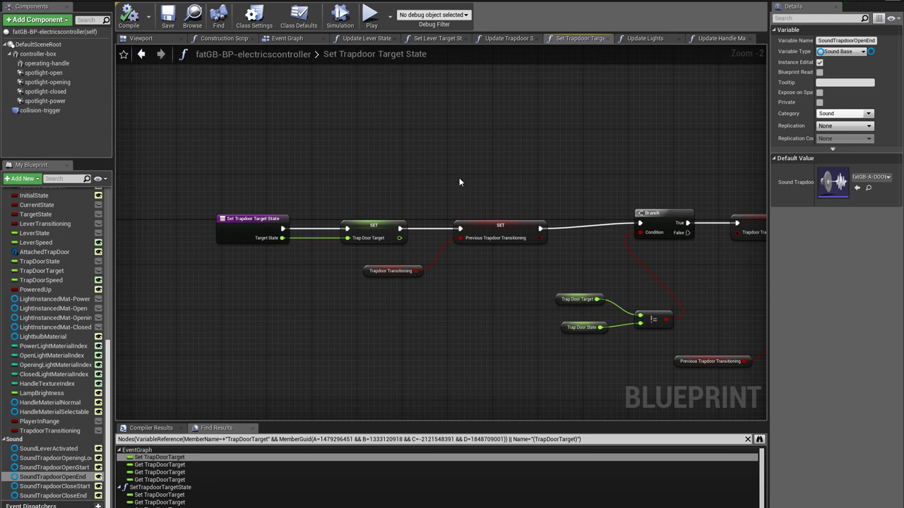
right_drag(522, 181, 511, 180)
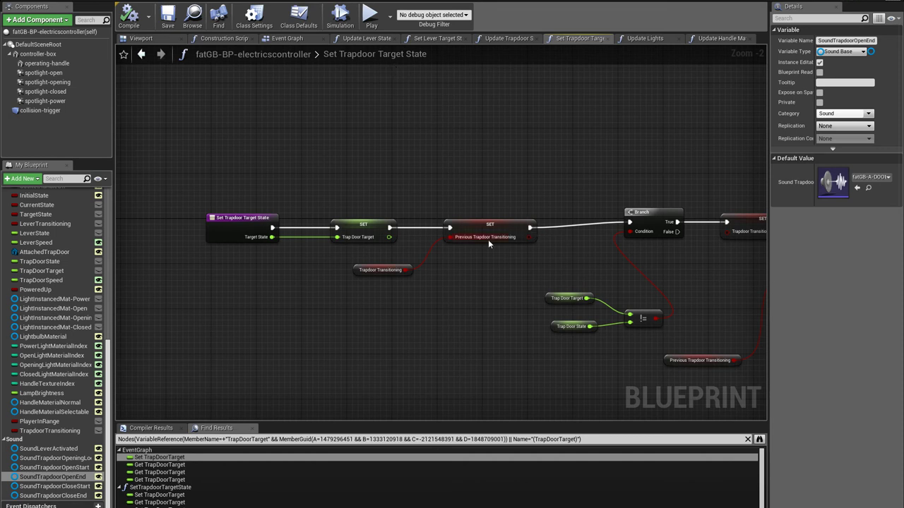
click(357, 272)
scroll(427, 286, up, 2)
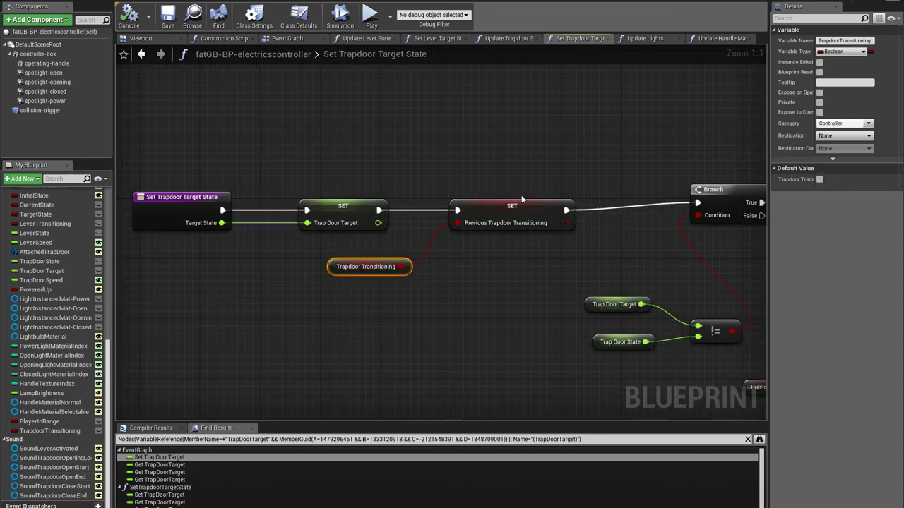
Examine the target-versus-state check, the Trapdoor Transitioning setter, and the start-sound and opening-loop paths of the sequence.
scroll(521, 195, down, 1)
right_drag(675, 289, 483, 291)
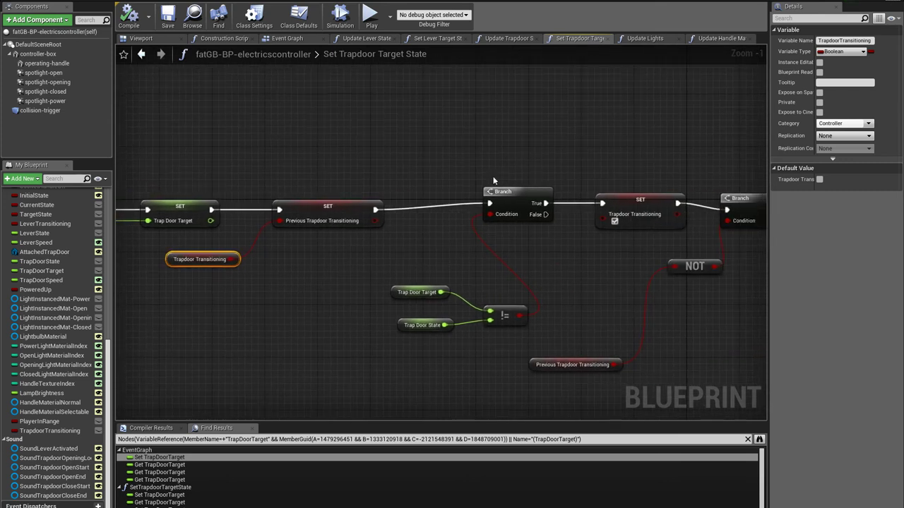
right_drag(686, 297, 334, 291)
right_drag(139, 294, 342, 309)
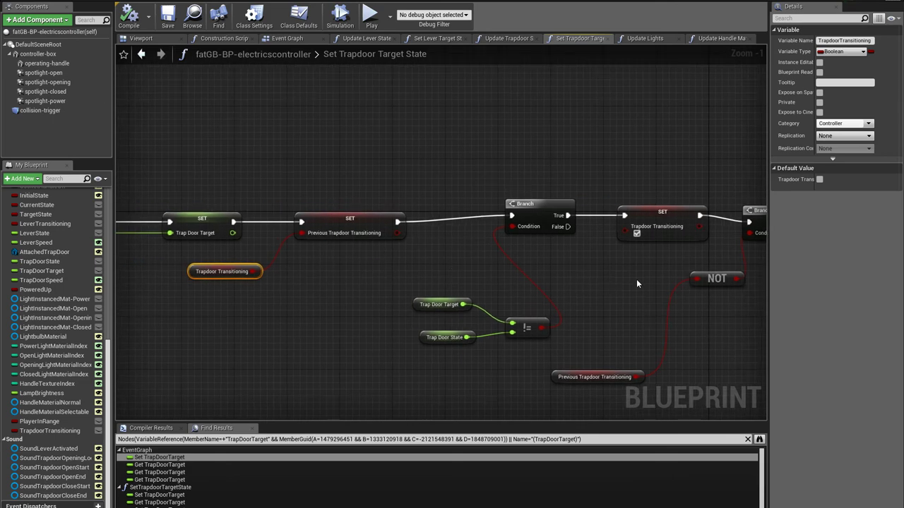
right_drag(637, 281, 359, 270)
scroll(633, 304, down, 3)
right_drag(610, 299, 170, 262)
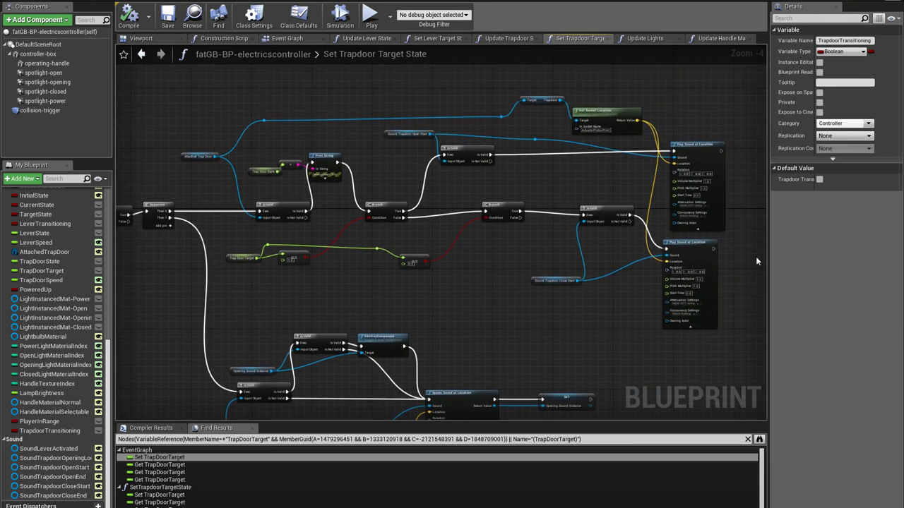
right_drag(586, 343, 623, 233)
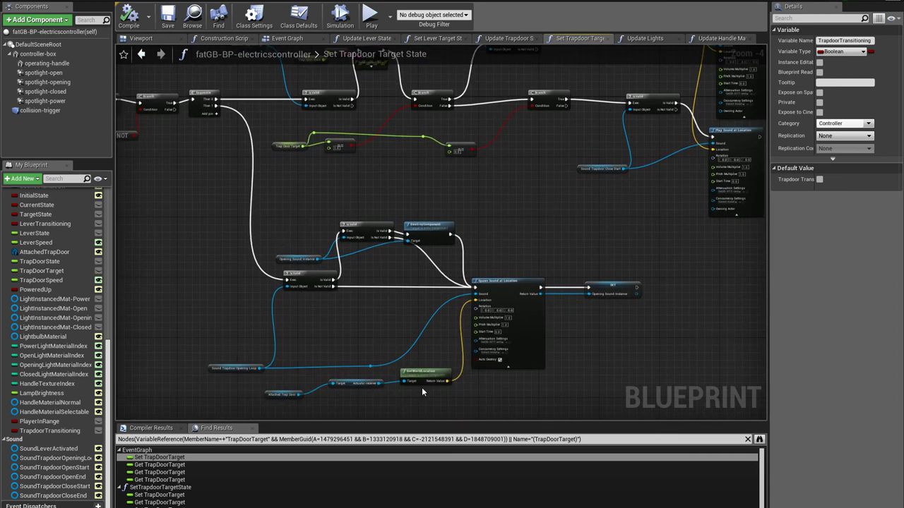
Delete the Print String and its Trap Door State input nodes, and connect IsValid's Is Valid output directly to the first Branch.
scroll(378, 283, up, 3)
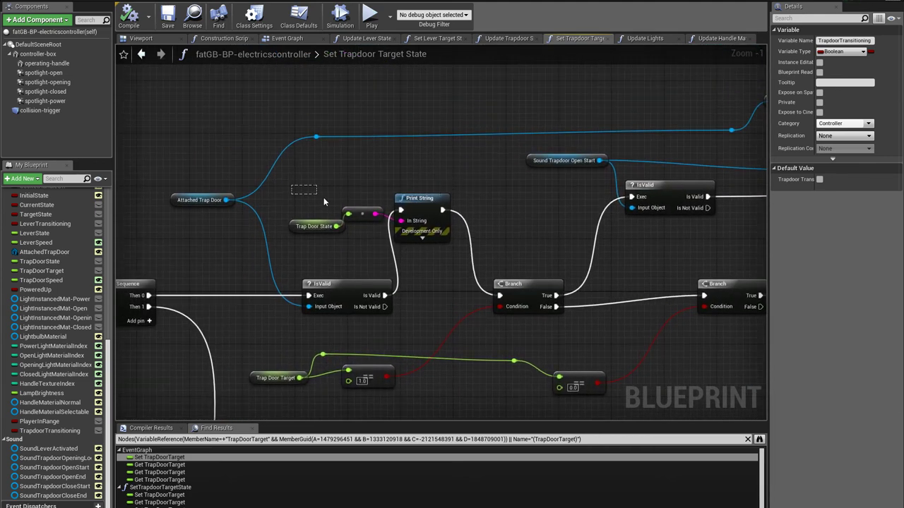
drag(324, 202, 454, 252)
key(Delete)
drag(385, 295, 499, 295)
right_drag(496, 246, 440, 245)
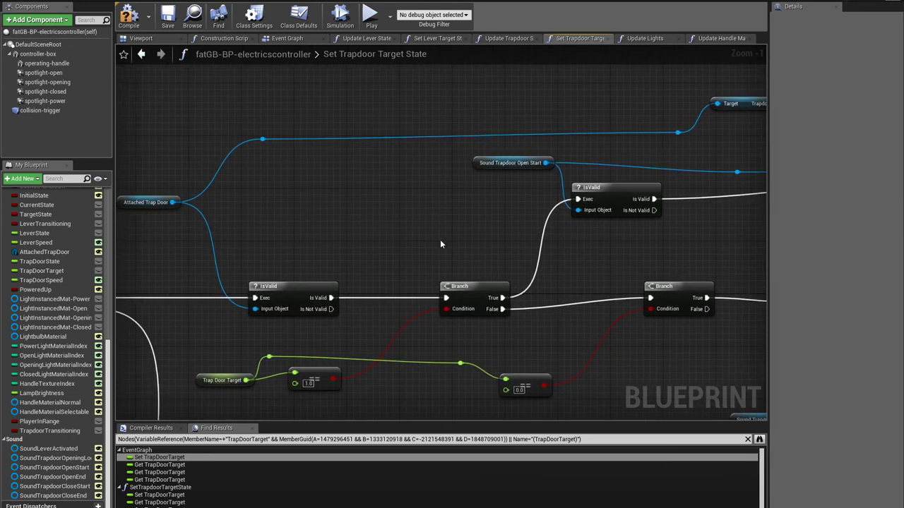
Shift the IsValid node ahead of the first Branch and the Sound Trapdoor Open Start node slightly further back in the graph.
right_drag(305, 249, 424, 240)
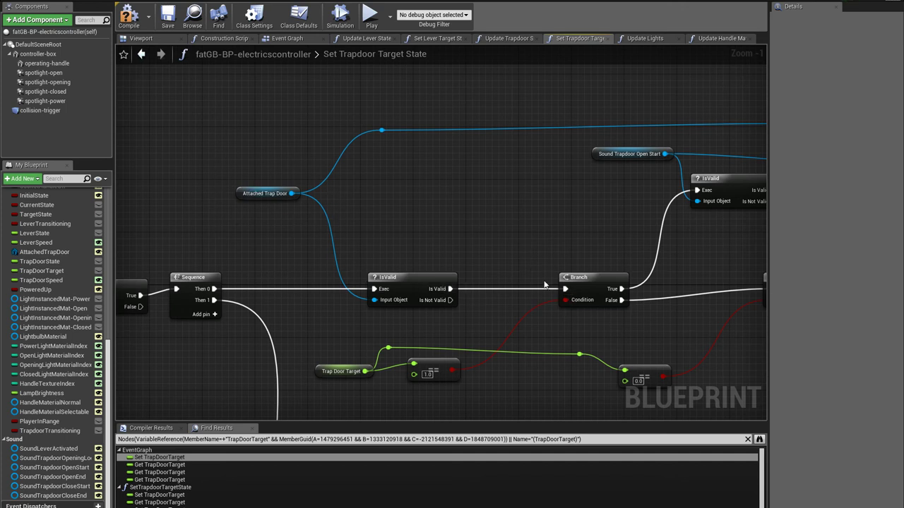
drag(406, 279, 399, 278)
right_drag(545, 283, 324, 281)
drag(377, 156, 370, 162)
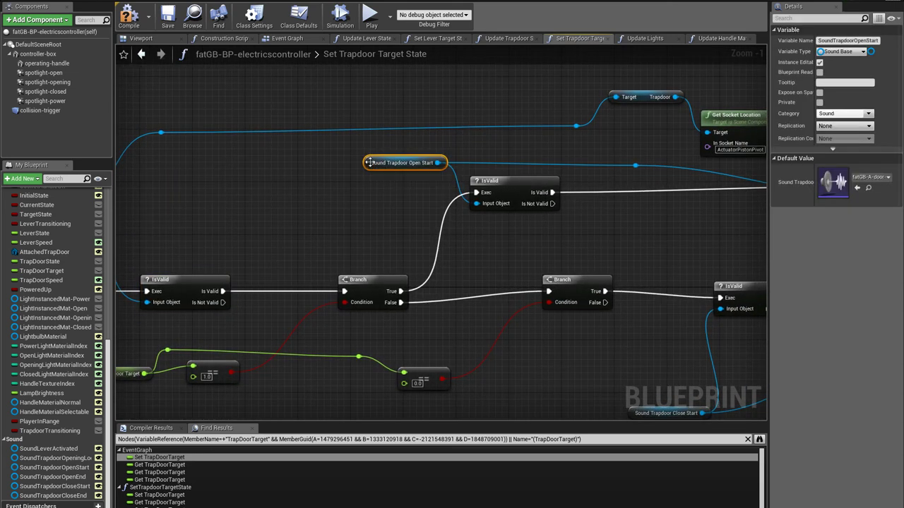
Check the default sounds assigned to the trapdoor close, open and opening-loop sound variables.
click(63, 486)
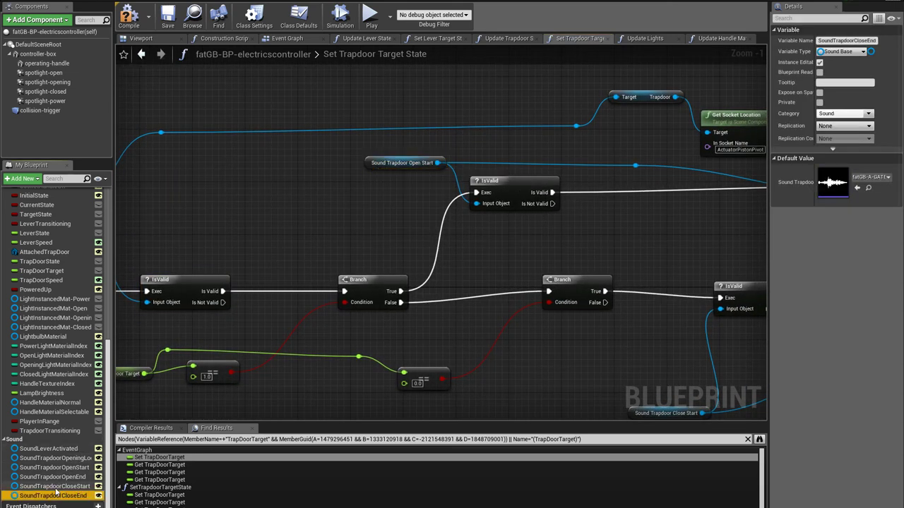
click(59, 478)
click(59, 470)
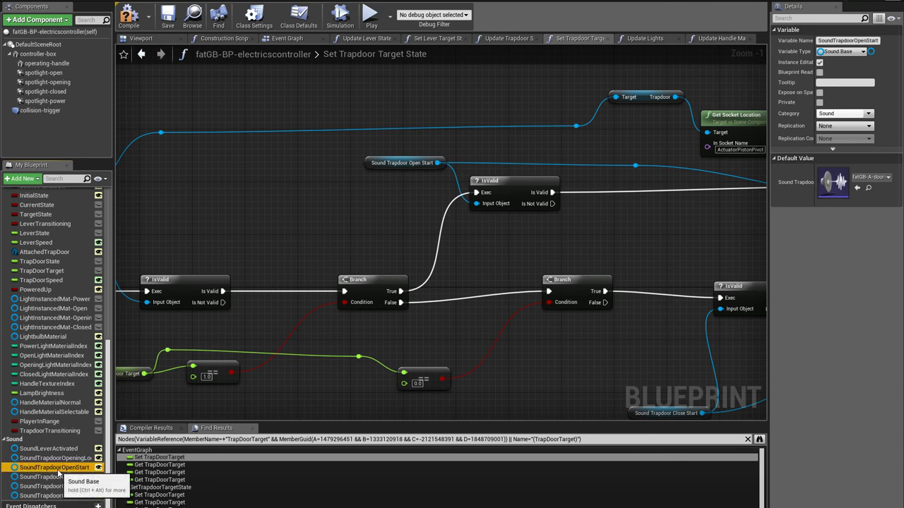
click(67, 460)
Space out Get Socket Location, the Trapdoor reference and its reroute point ahead of the Play Sound at Location nodes.
right_drag(508, 263, 249, 277)
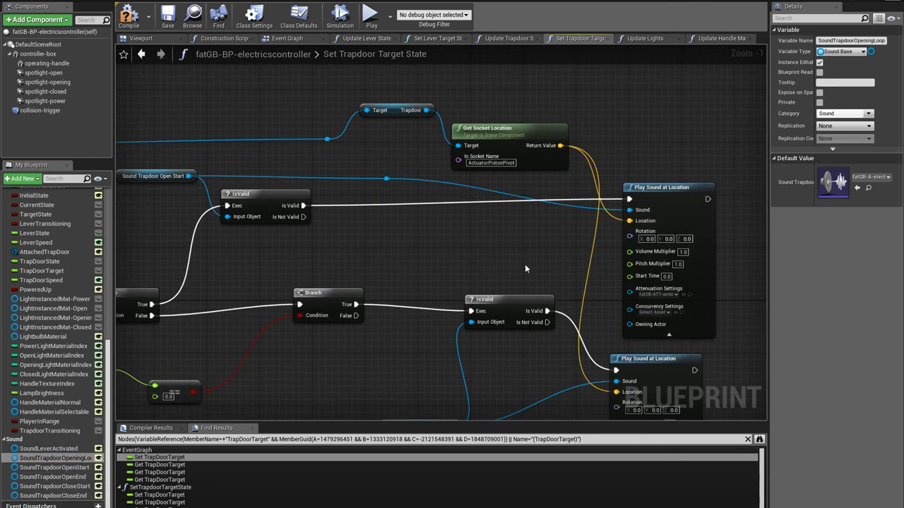
drag(506, 128, 485, 121)
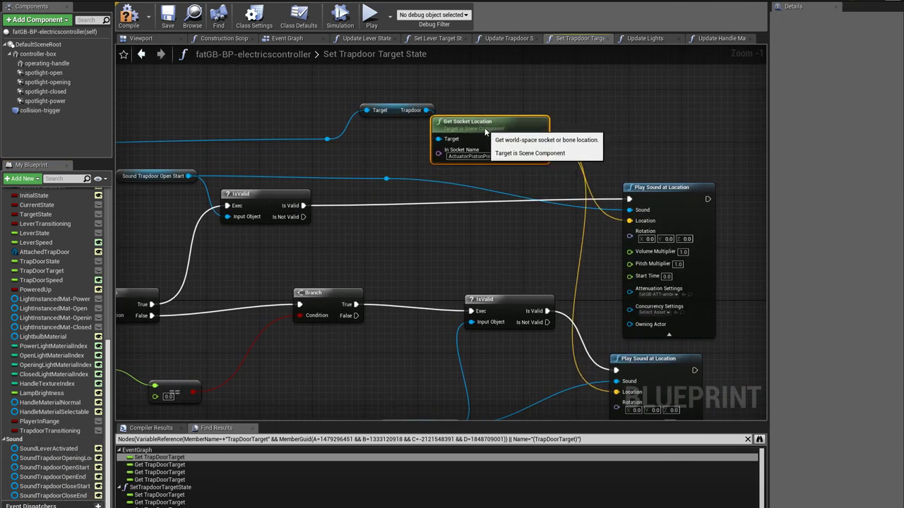
drag(394, 113, 348, 107)
click(327, 139)
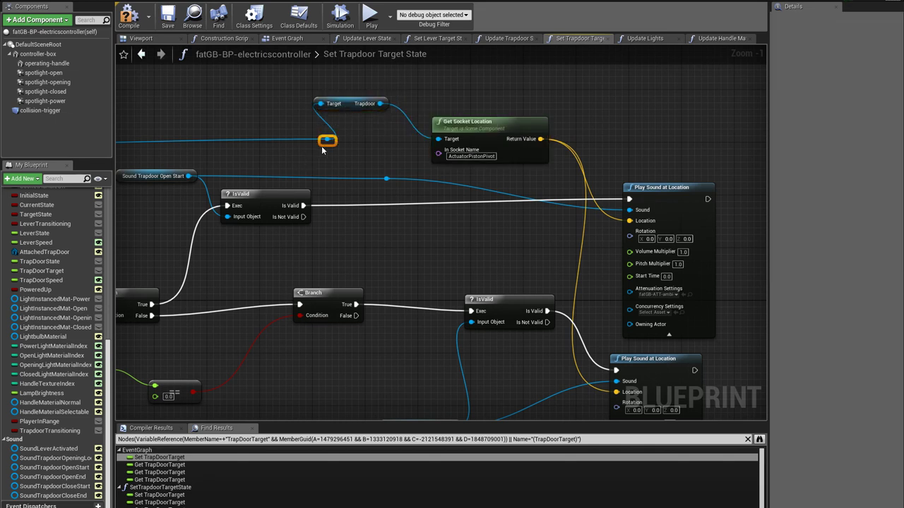
drag(324, 147, 238, 148)
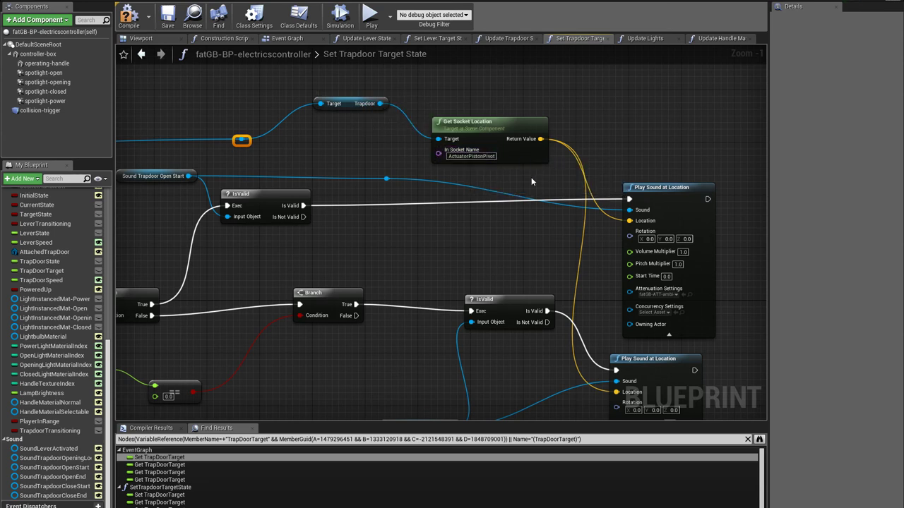
Examine the open-start and close-start sound branches and the logic that destroys and respawns the Opening Sound Instance.
right_drag(556, 174, 488, 119)
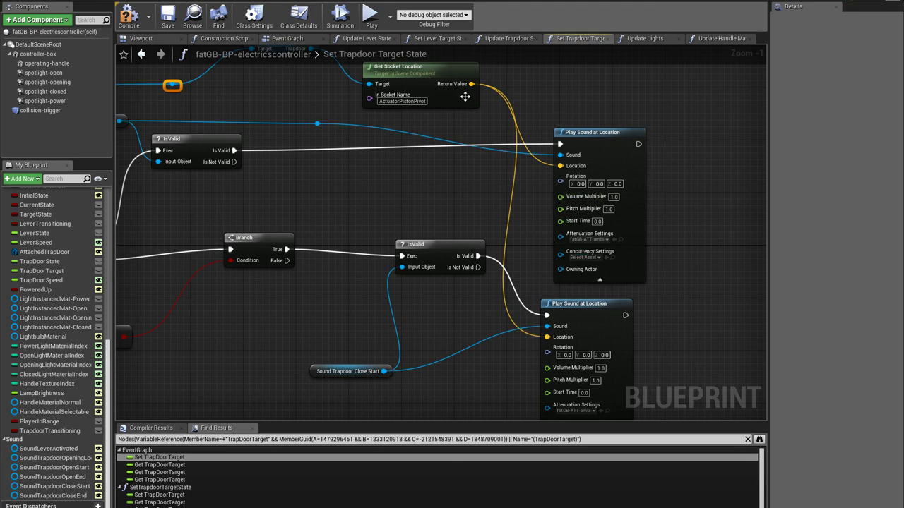
right_drag(323, 346, 378, 329)
scroll(377, 327, down, 2)
right_drag(315, 325, 502, 277)
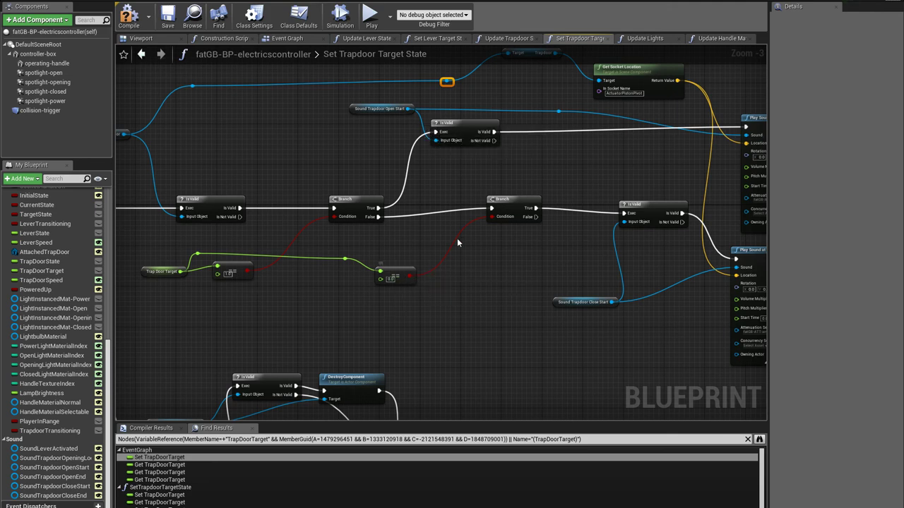
right_drag(503, 353, 531, 209)
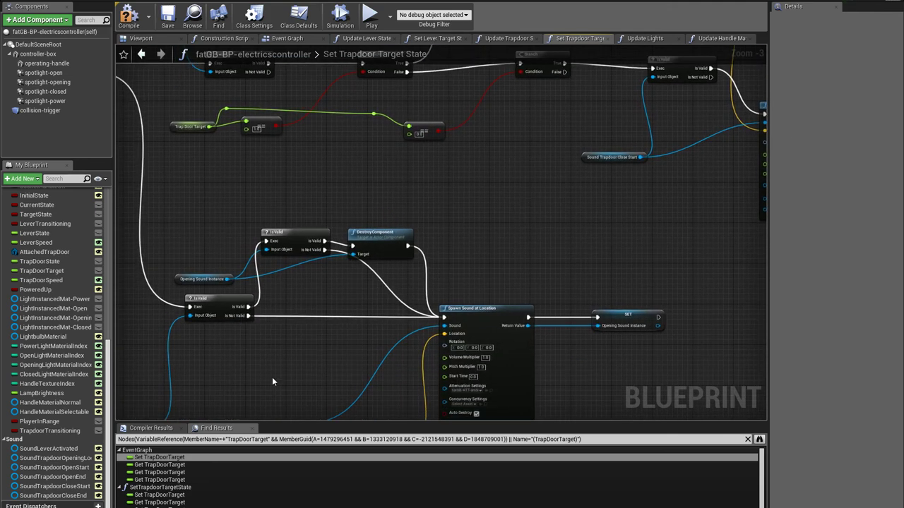
right_drag(273, 378, 221, 433)
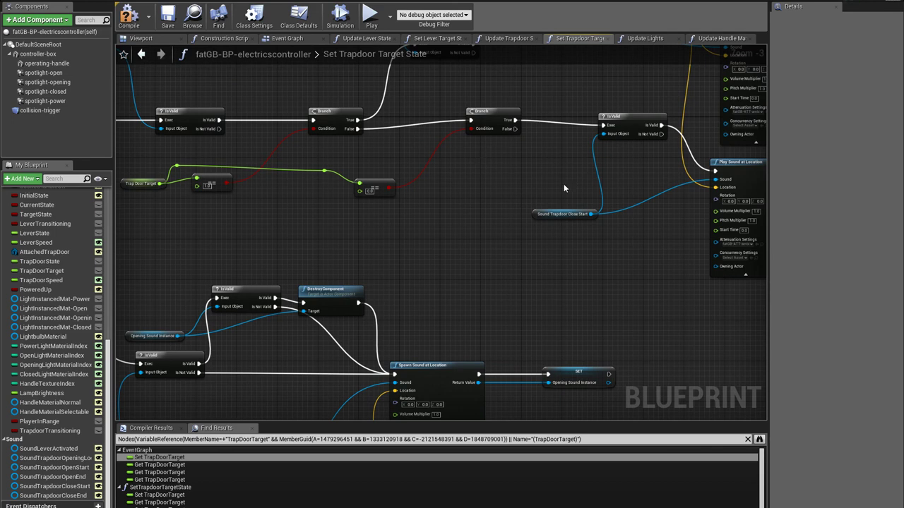
right_drag(283, 252, 407, 149)
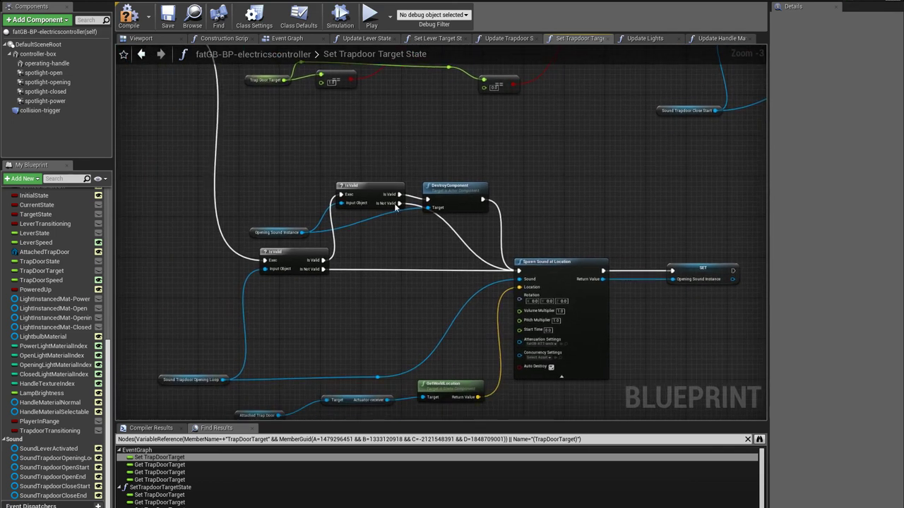
Move DestroyComponent further along the graph and raise the IsValid node that checks the Opening Sound Instance.
right_drag(341, 328, 355, 284)
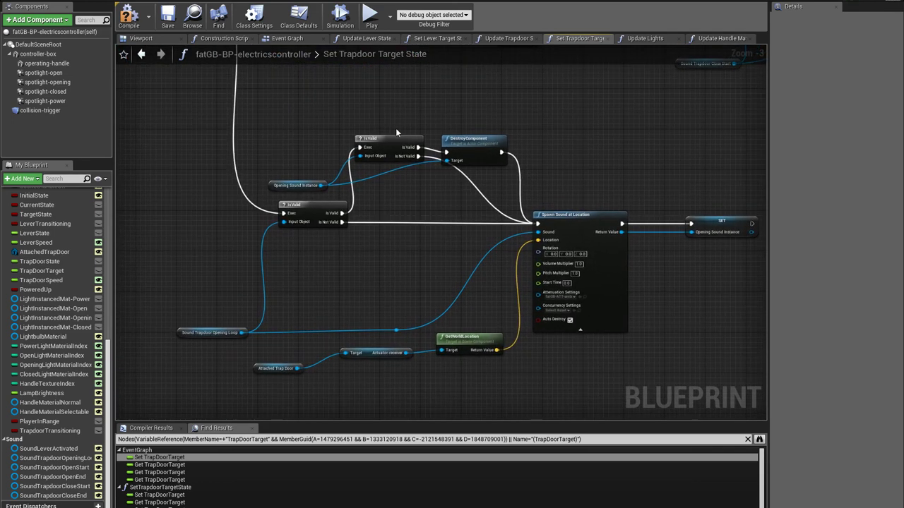
right_drag(389, 51, 346, 190)
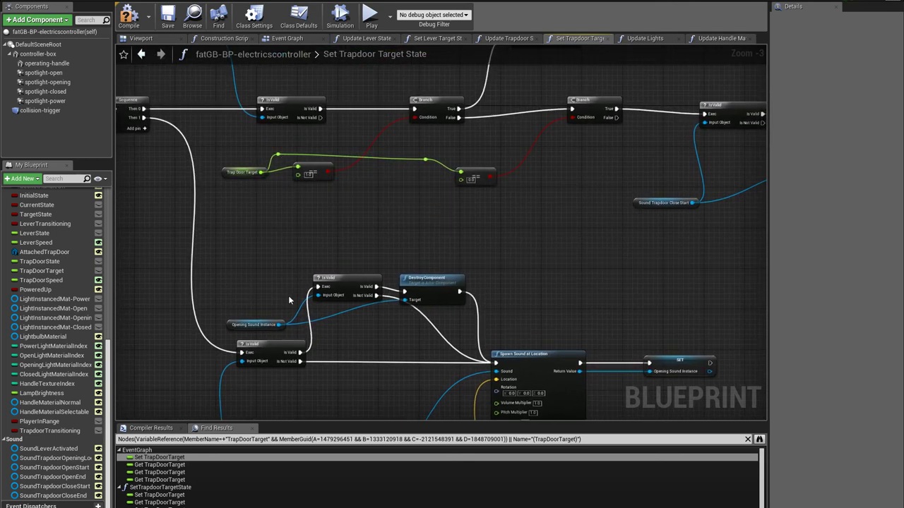
right_drag(288, 295, 351, 172)
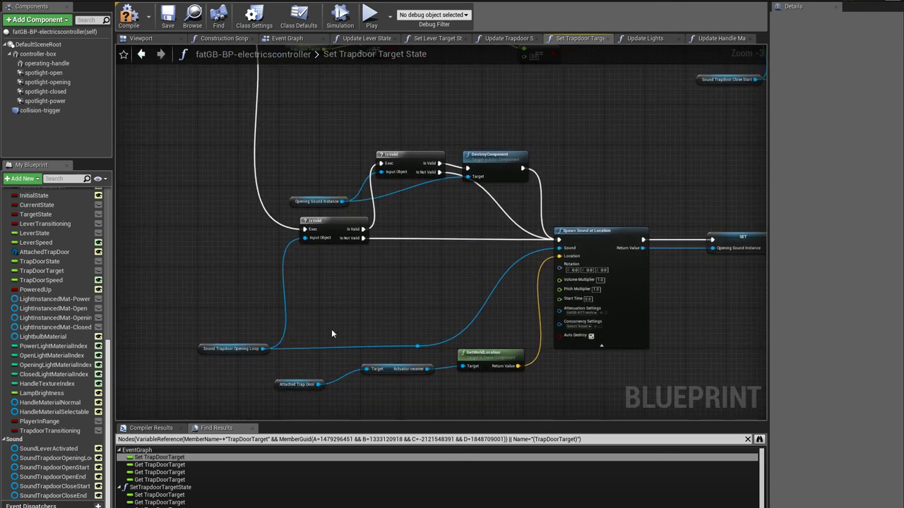
scroll(353, 337, up, 2)
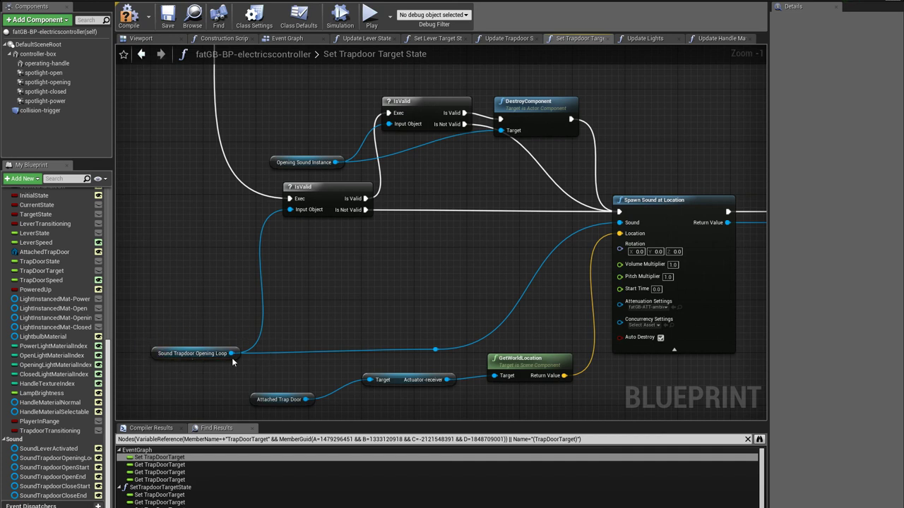
right_drag(430, 304, 365, 334)
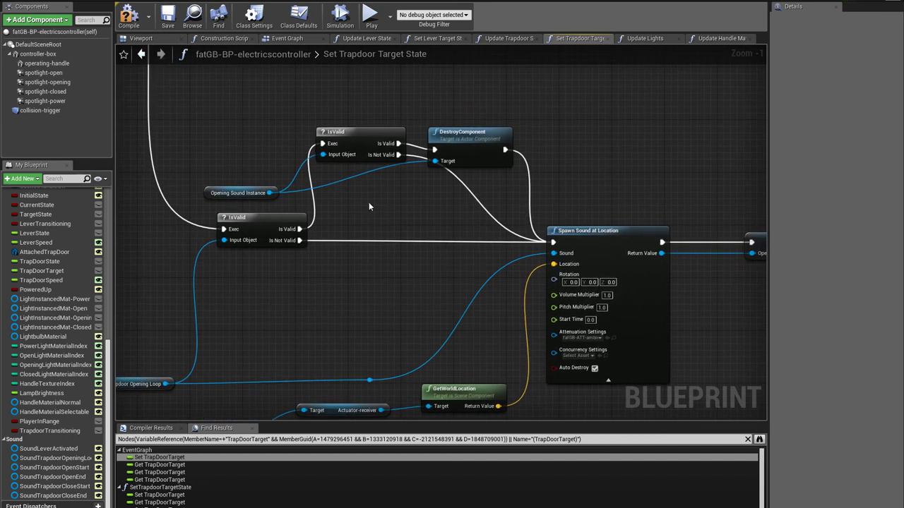
drag(459, 132, 486, 126)
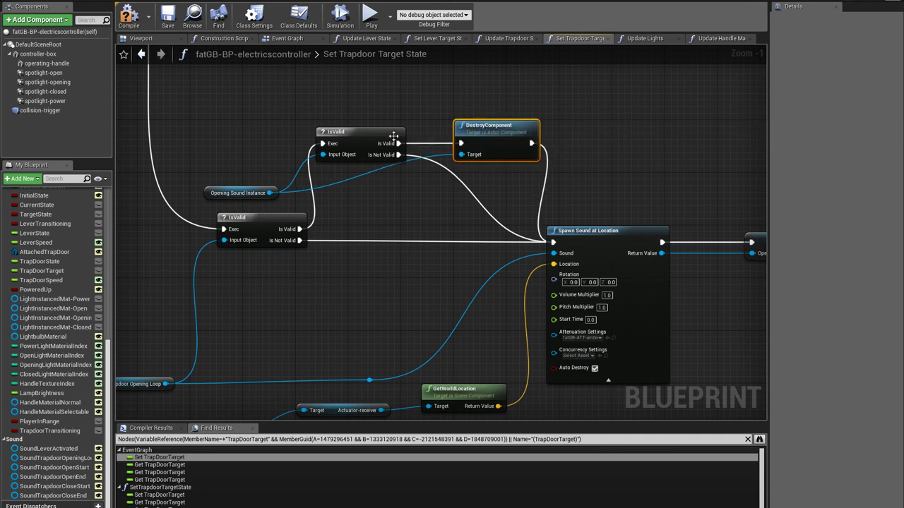
drag(361, 135, 367, 121)
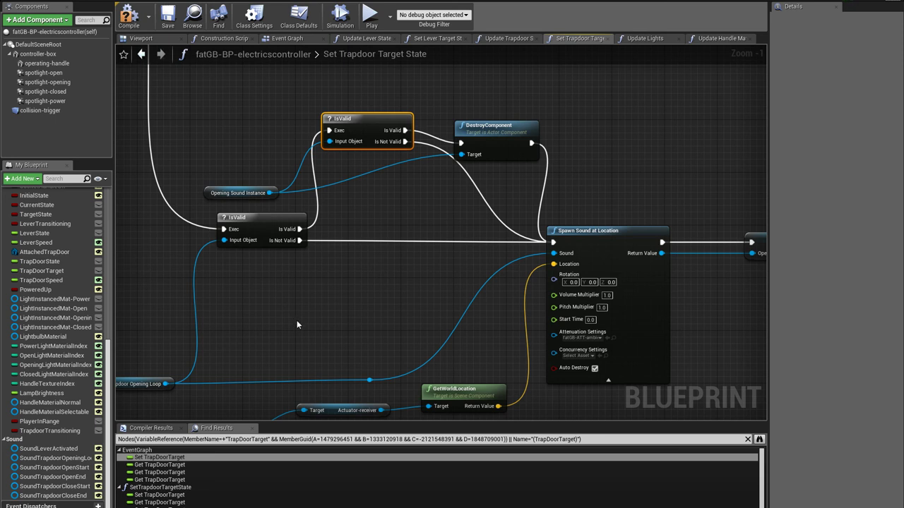
Raise the Opening Sound Instance reference slightly and align DestroyComponent with the Is Valid output of the preceding IsValid node.
right_drag(447, 311, 322, 317)
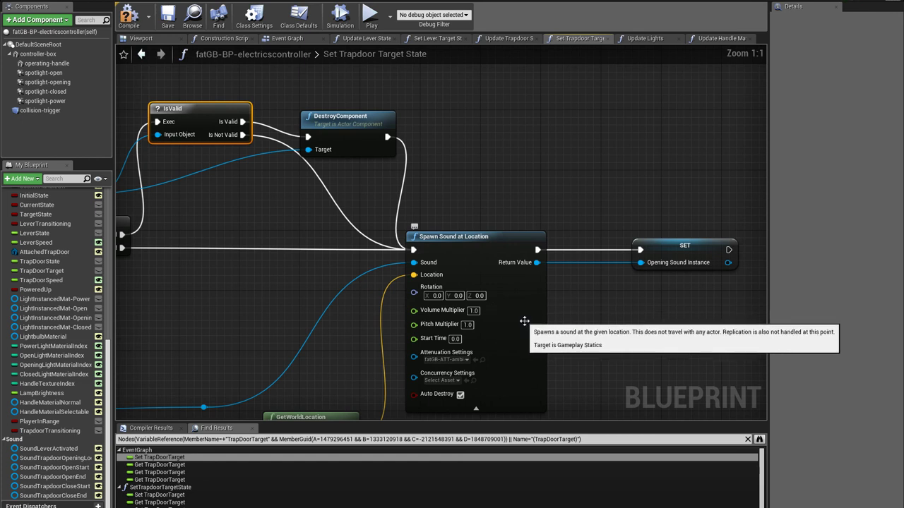
right_drag(524, 320, 510, 277)
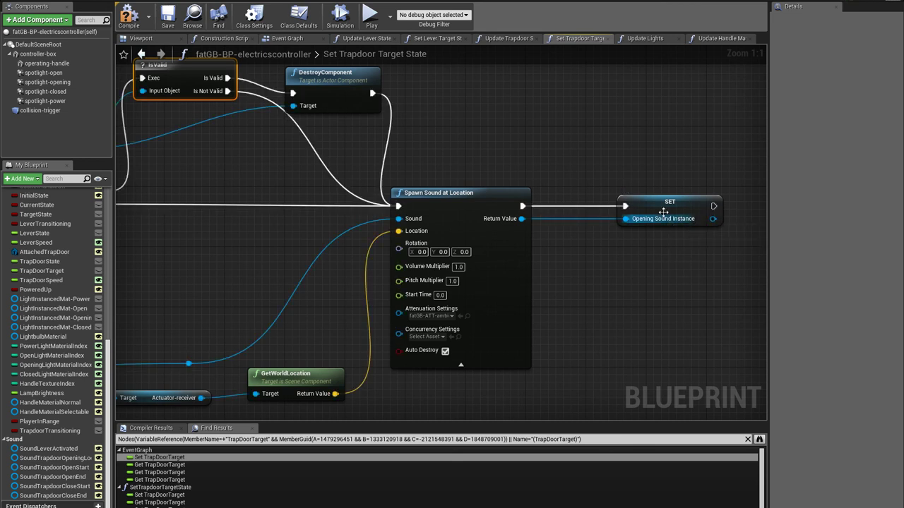
right_drag(171, 164, 370, 238)
drag(201, 223, 200, 215)
drag(522, 156, 522, 141)
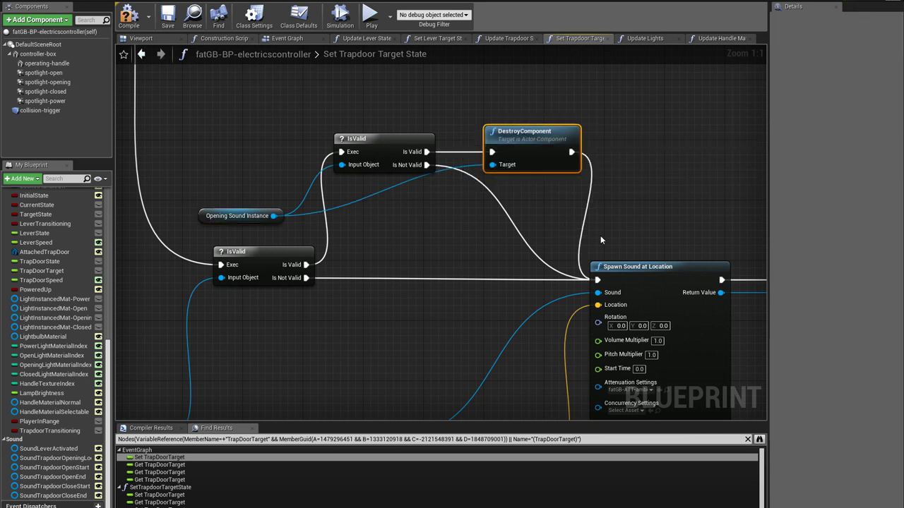
right_drag(670, 226, 463, 172)
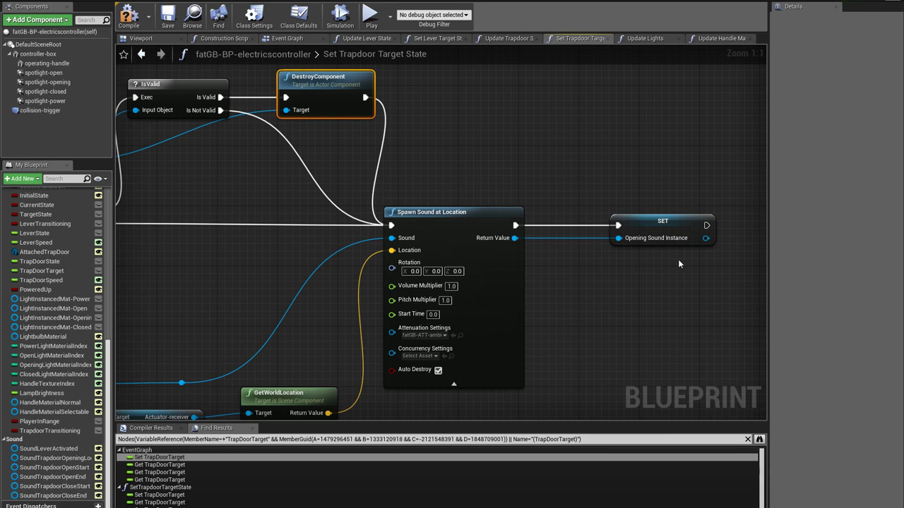
right_drag(250, 240, 306, 224)
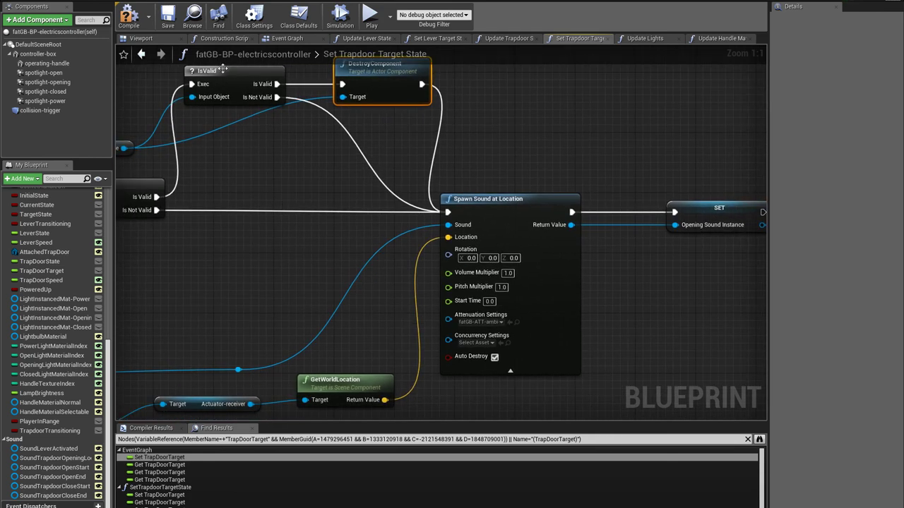
In the Event Graph, align the Branch after Update Trapdoor State with the SET Trapdoor Transitioning node.
click(284, 40)
scroll(398, 272, down, 3)
right_drag(262, 302, 272, 195)
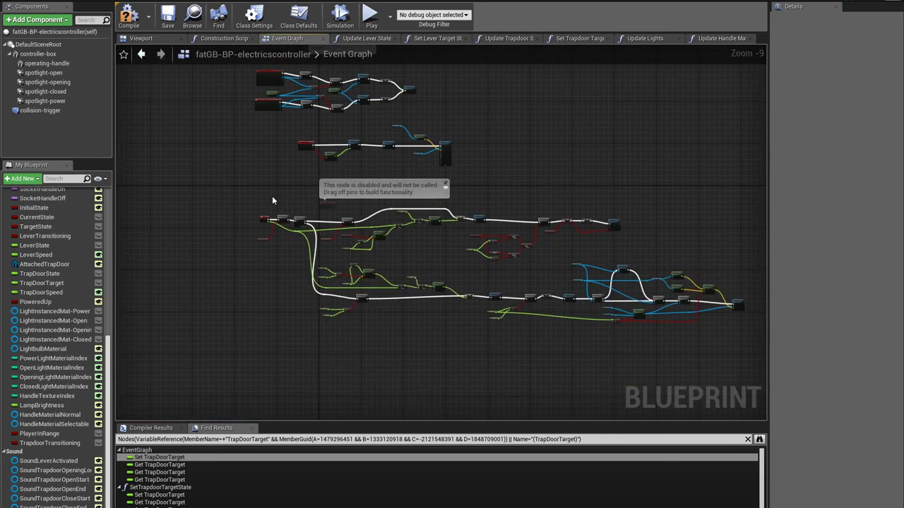
scroll(307, 241, up, 1)
scroll(307, 241, up, 1)
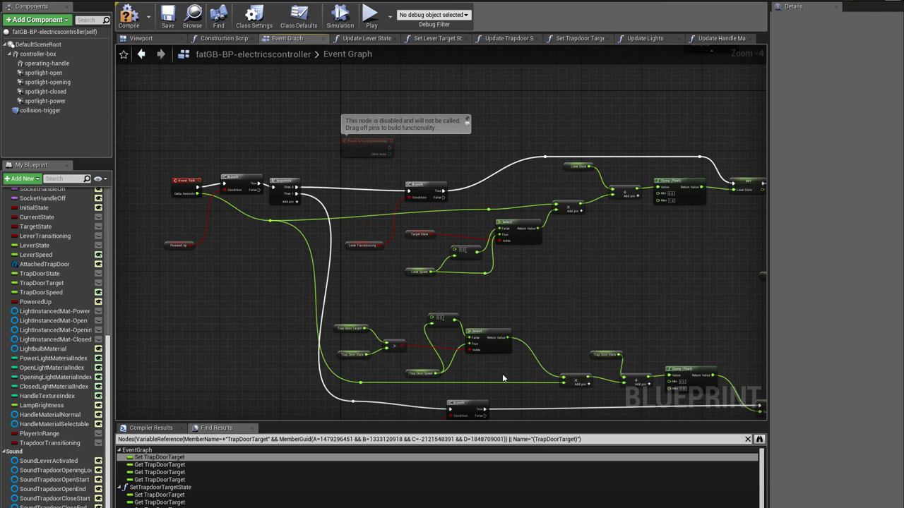
right_drag(502, 374, 328, 278)
right_drag(653, 346, 424, 327)
scroll(485, 342, up, 4)
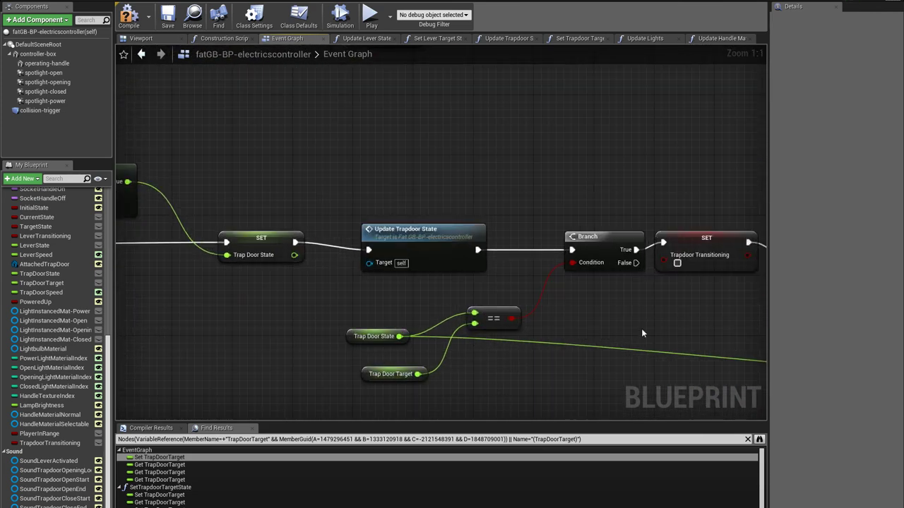
right_drag(641, 329, 265, 321)
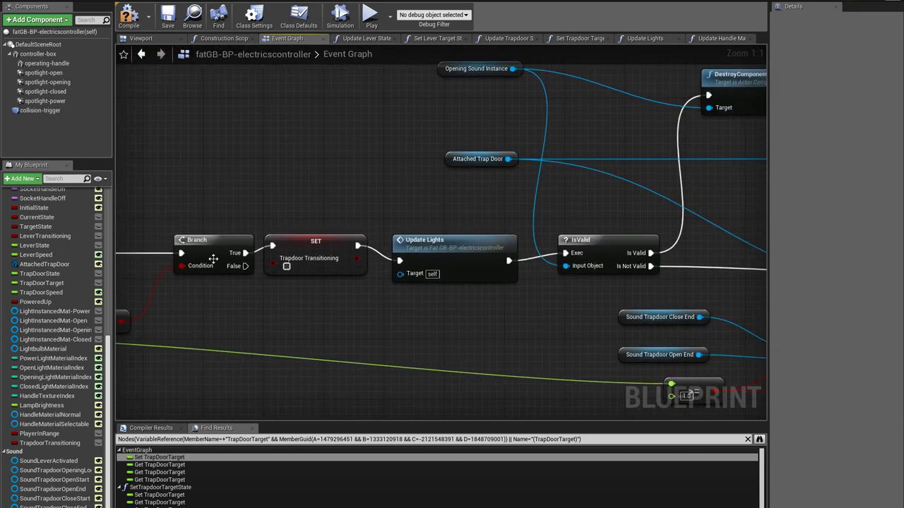
click(184, 240)
Raise the Update Lights node so its execution output lines up with the following IsValid node.
right_drag(393, 303, 299, 292)
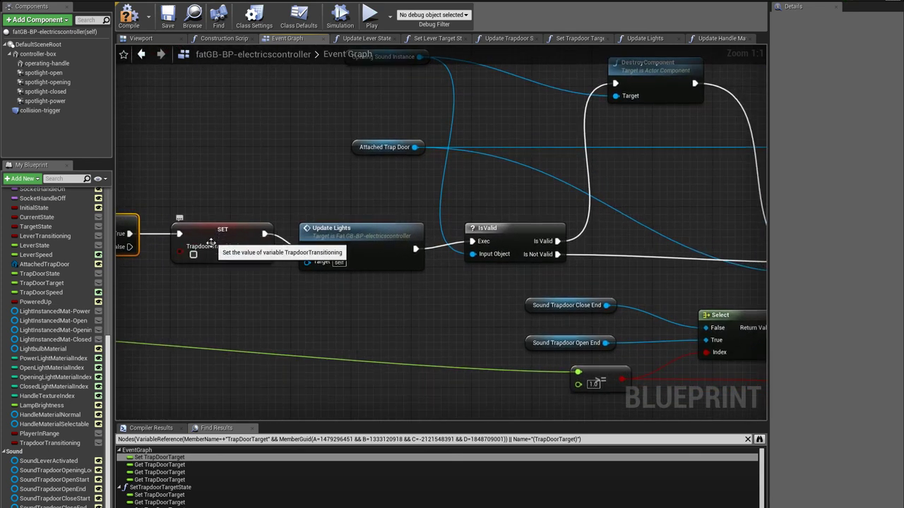
right_drag(428, 304, 338, 310)
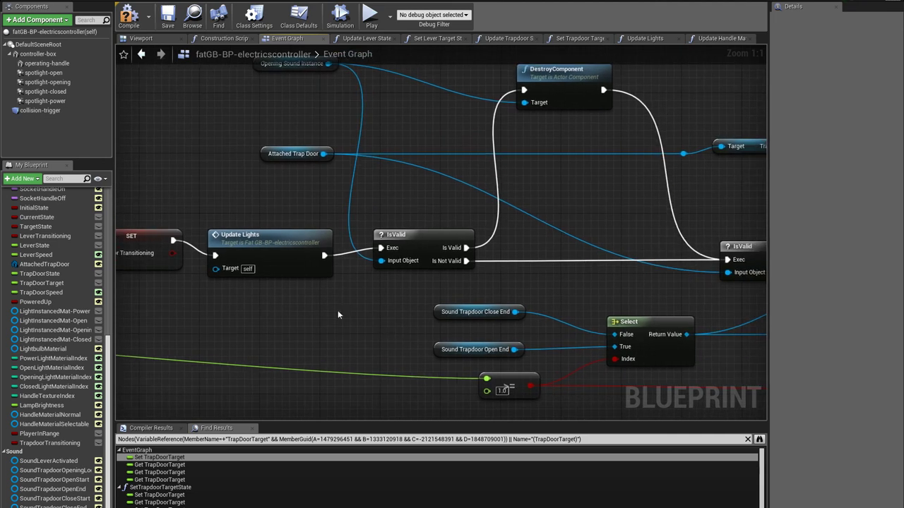
click(297, 238)
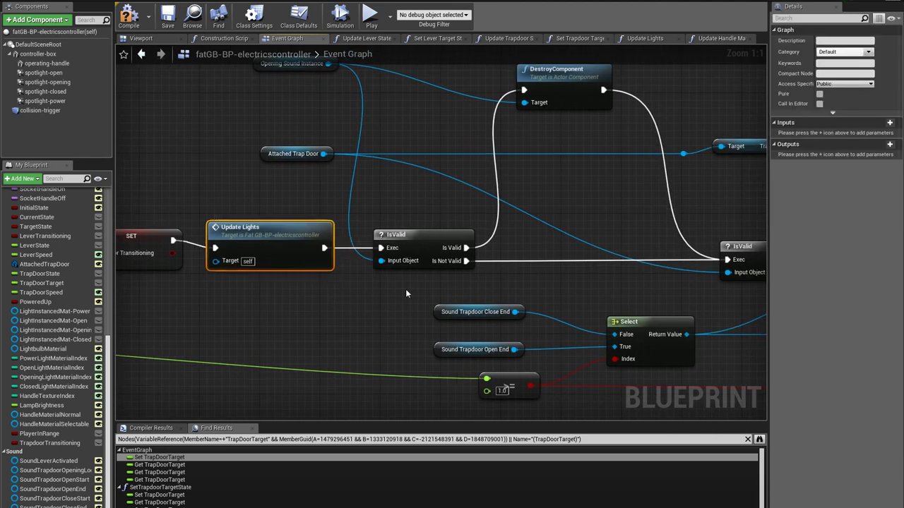
Examine the trapdoor end-sound logic, from destroying the opening sound through the validity checks and Select nodes to Play Sound at Location.
mouse_move(405, 289)
right_down()
mouse_move(305, 294)
mouse_move(404, 292)
right_up()
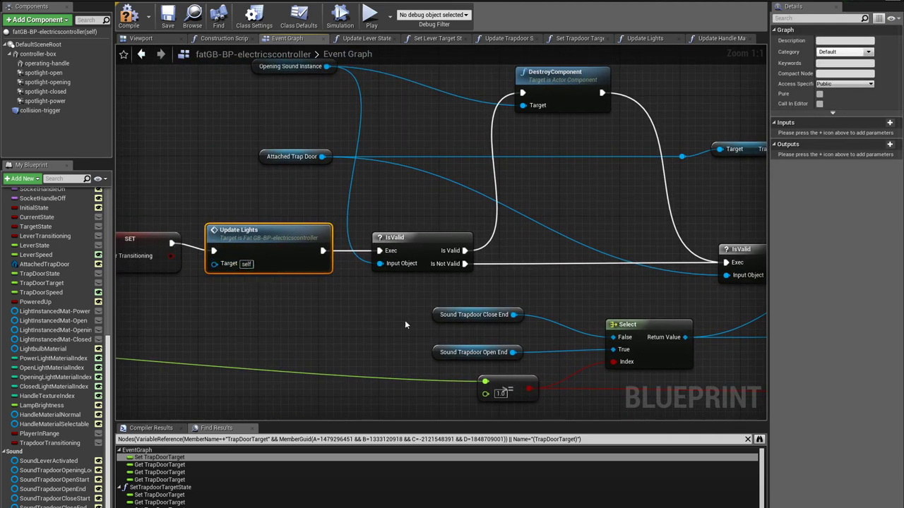
right_drag(405, 325, 386, 359)
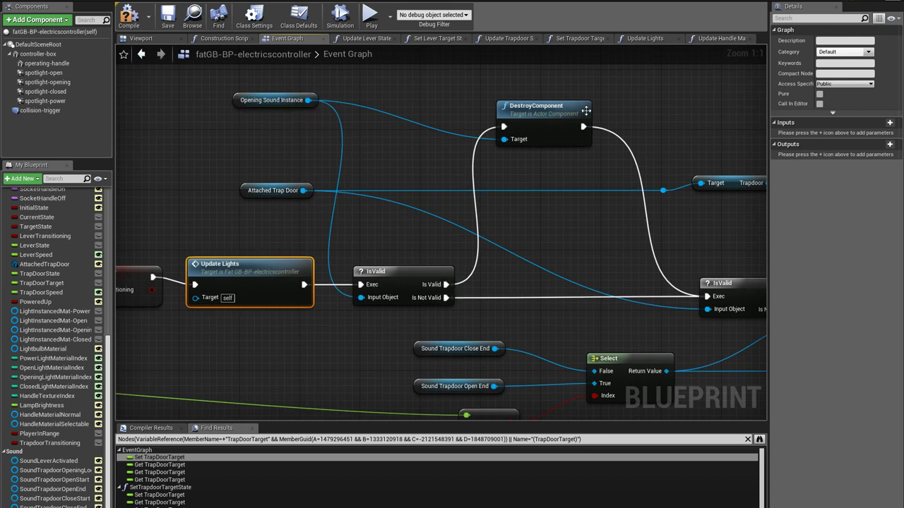
right_drag(643, 263, 381, 173)
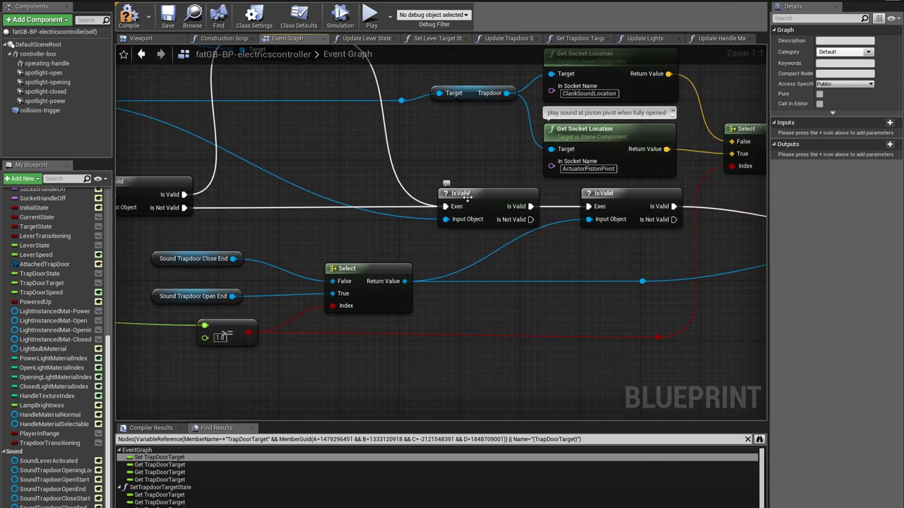
right_drag(652, 239, 573, 303)
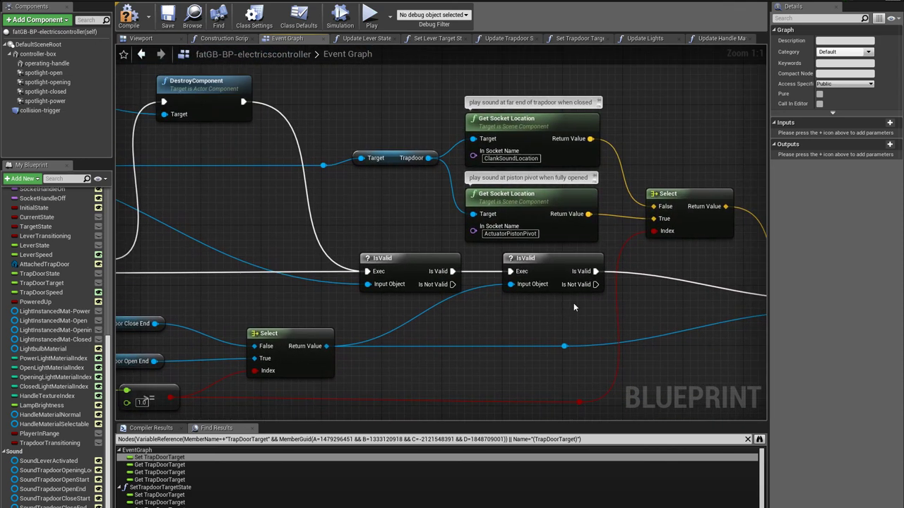
right_drag(256, 204, 245, 156)
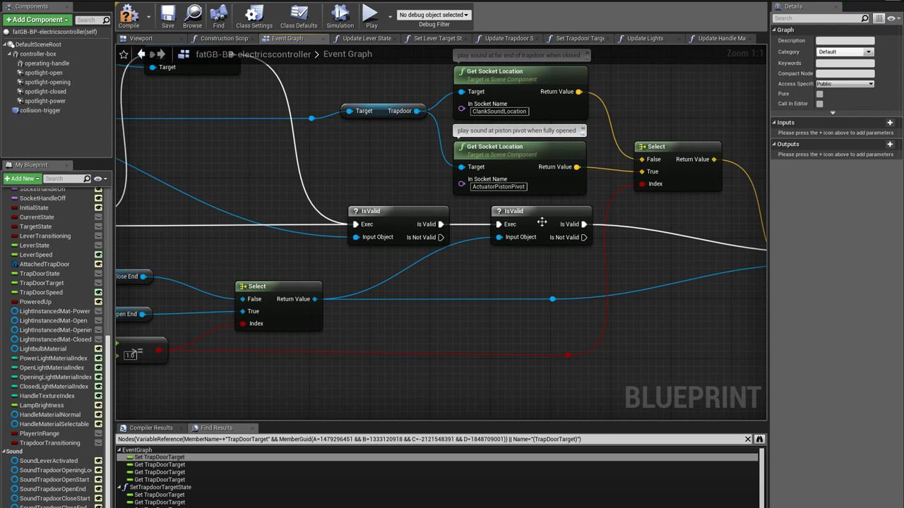
right_drag(670, 224, 524, 259)
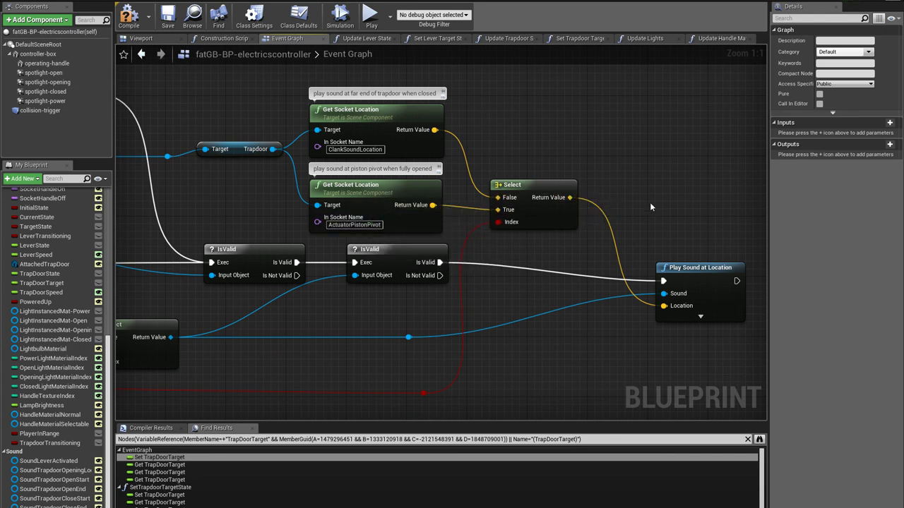
right_drag(479, 313, 539, 267)
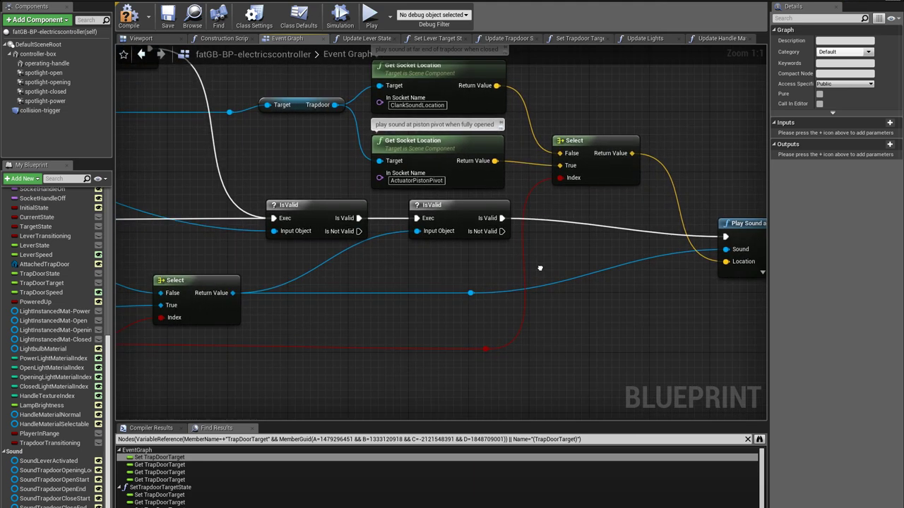
scroll(539, 267, down, 2)
right_drag(434, 281, 581, 290)
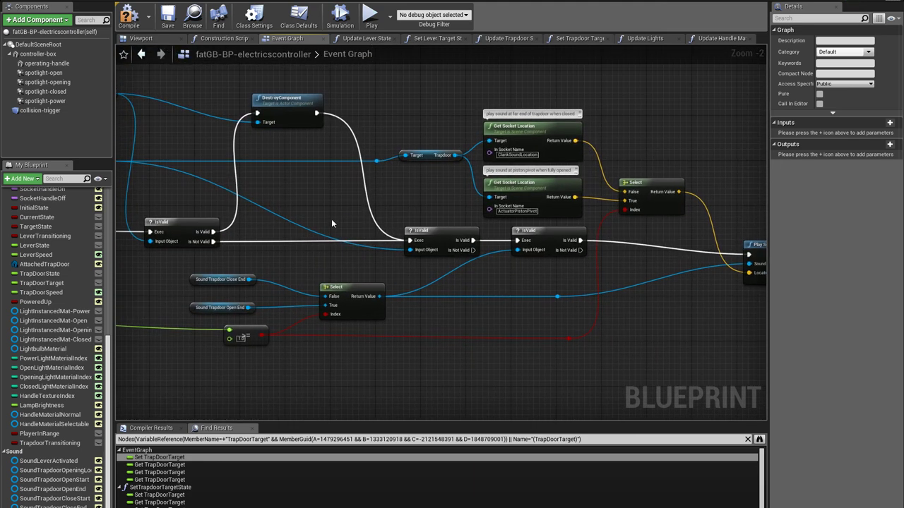
right_drag(245, 252, 427, 260)
right_drag(340, 109, 398, 180)
right_drag(308, 161, 360, 128)
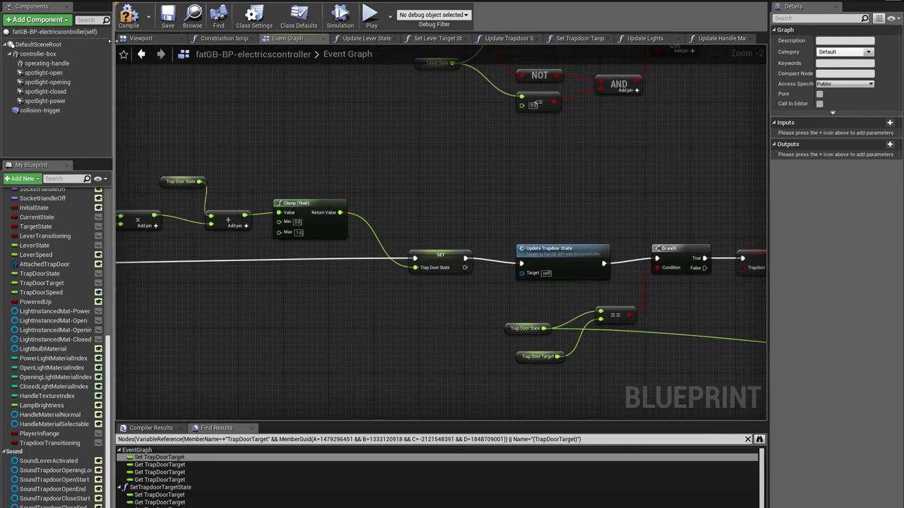
Switch to the level editor, play the level and walk up to the electrics controller box.
click(139, 15)
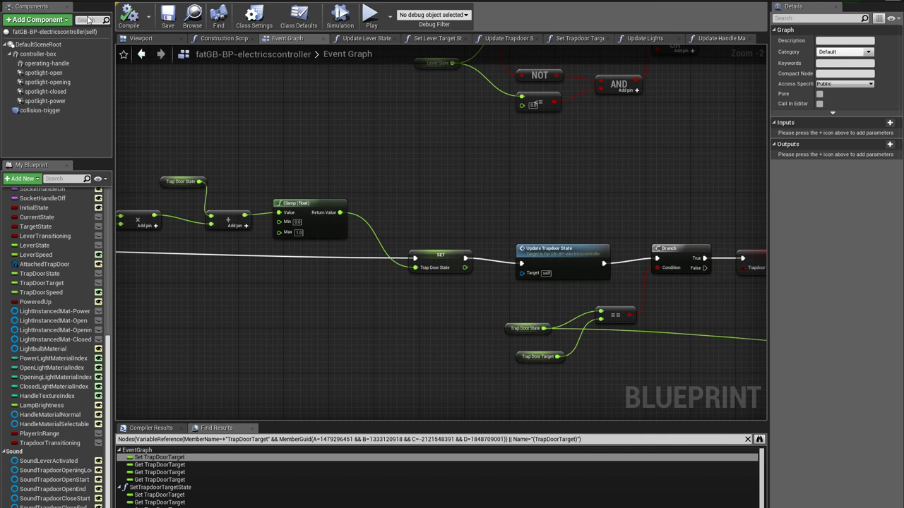
click(24, 1)
click(28, 49)
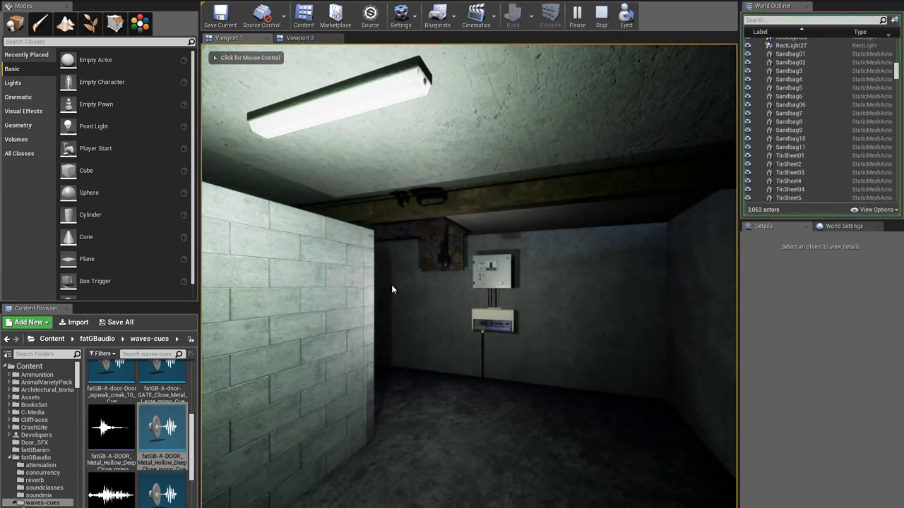
click(383, 314)
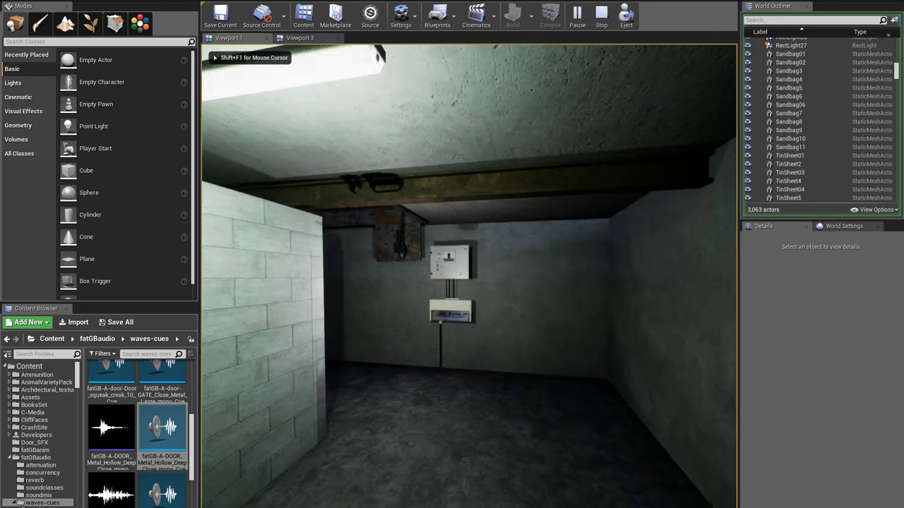
key(w)
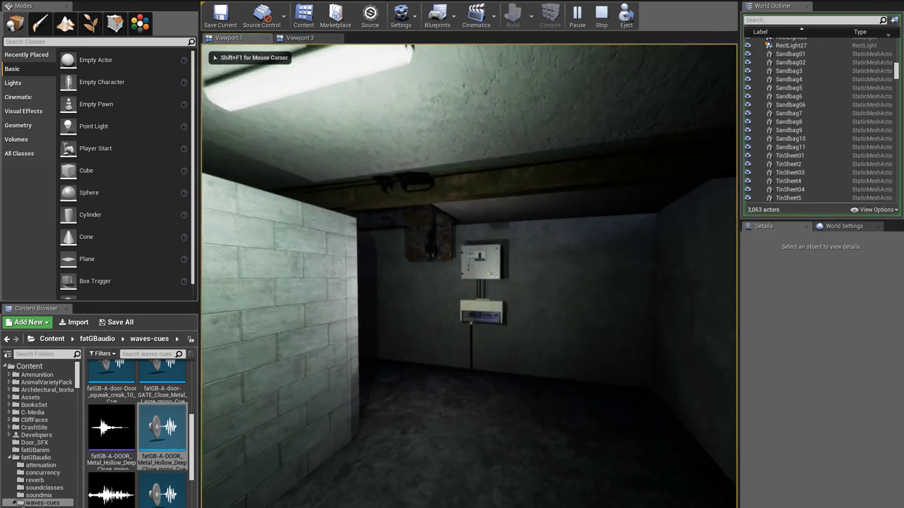
key(w)
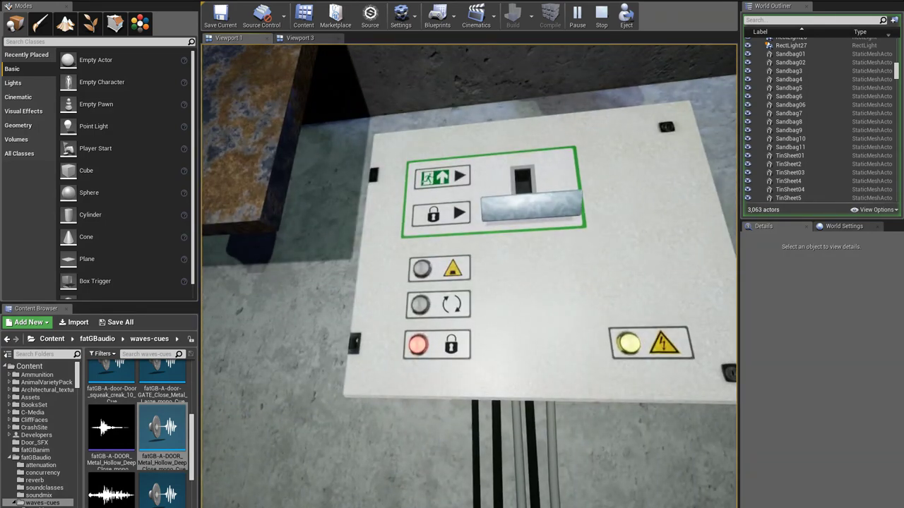
Test the controller lever in play by opening the trapdoor and closing it again while watching the mechanism.
key(e)
key(s)
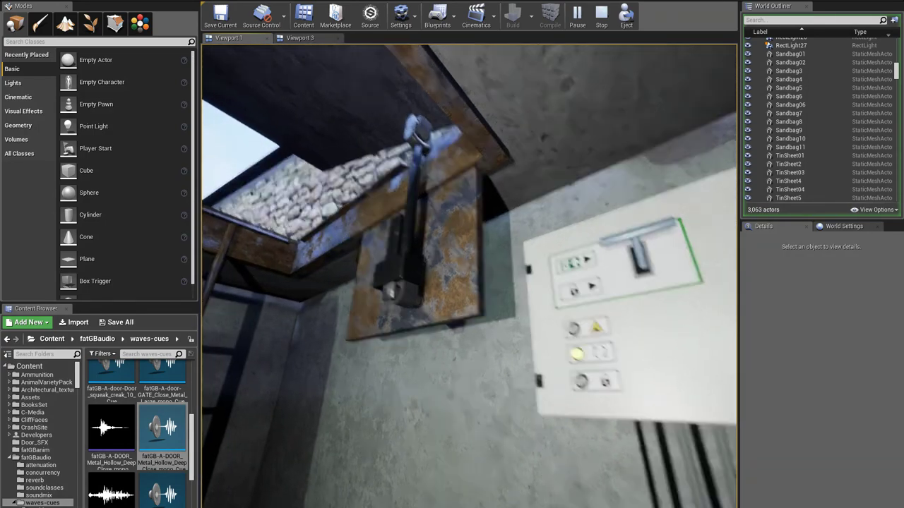
key(a)
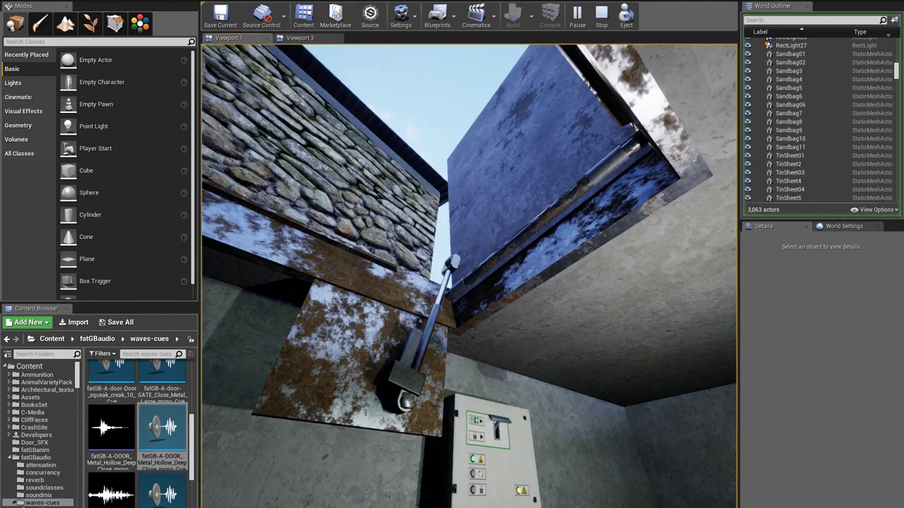
key(d)
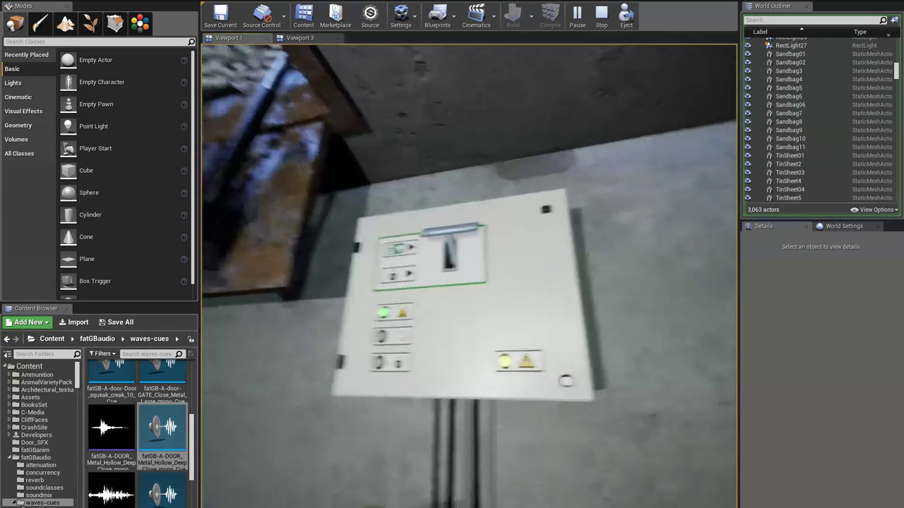
key(e)
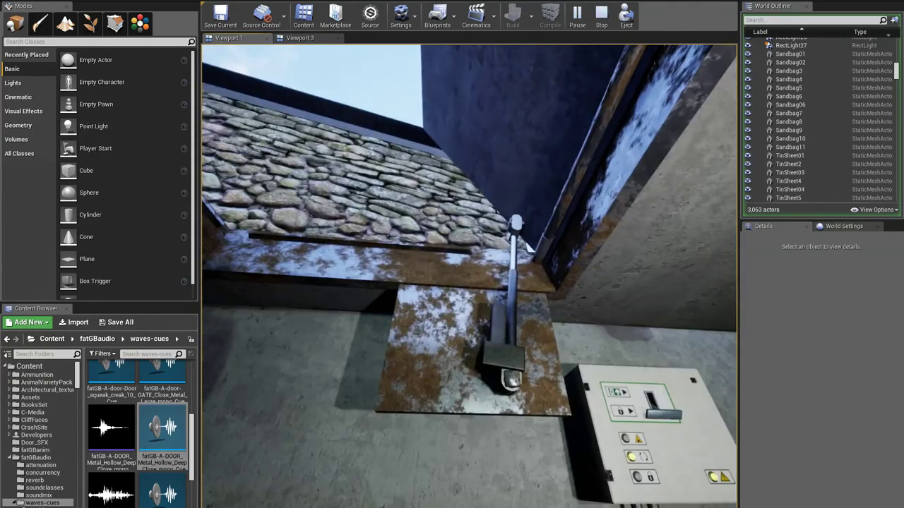